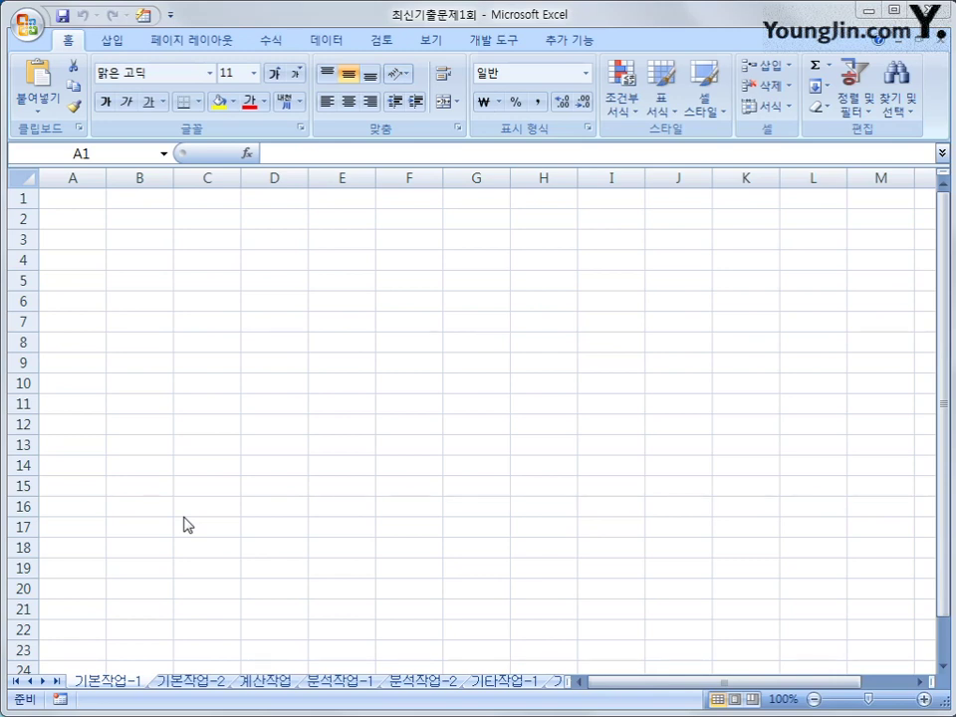
# - Start a Microsoft Query import at cell B2 of 기본작업-1, using MS Access Database as the data source
pyautogui.click(136, 219)
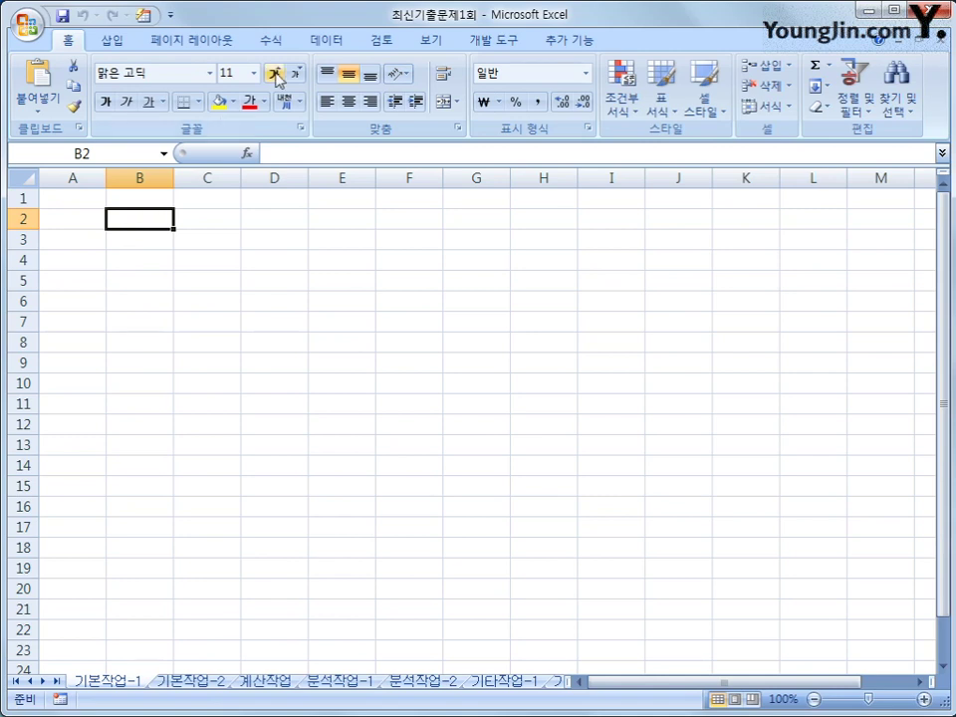
pyautogui.click(331, 42)
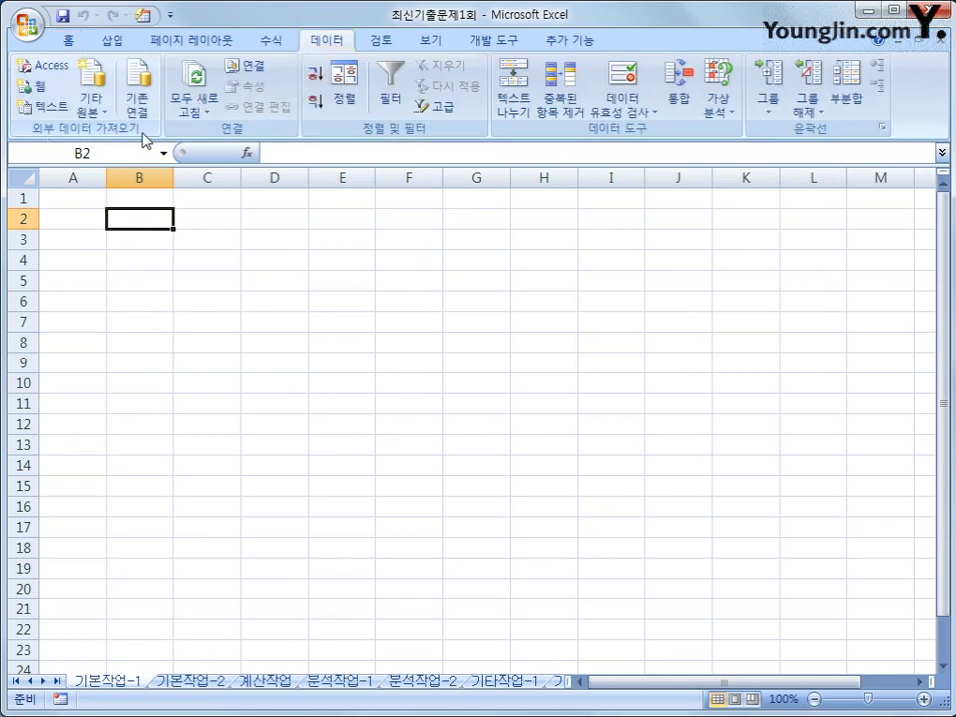
pyautogui.click(98, 112)
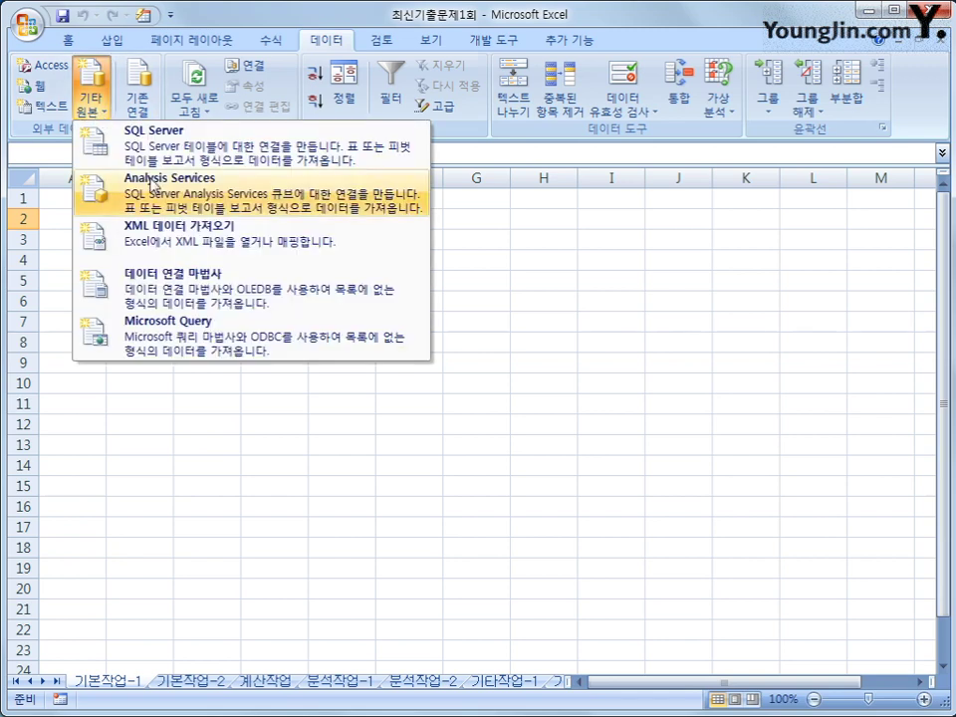
pyautogui.click(211, 326)
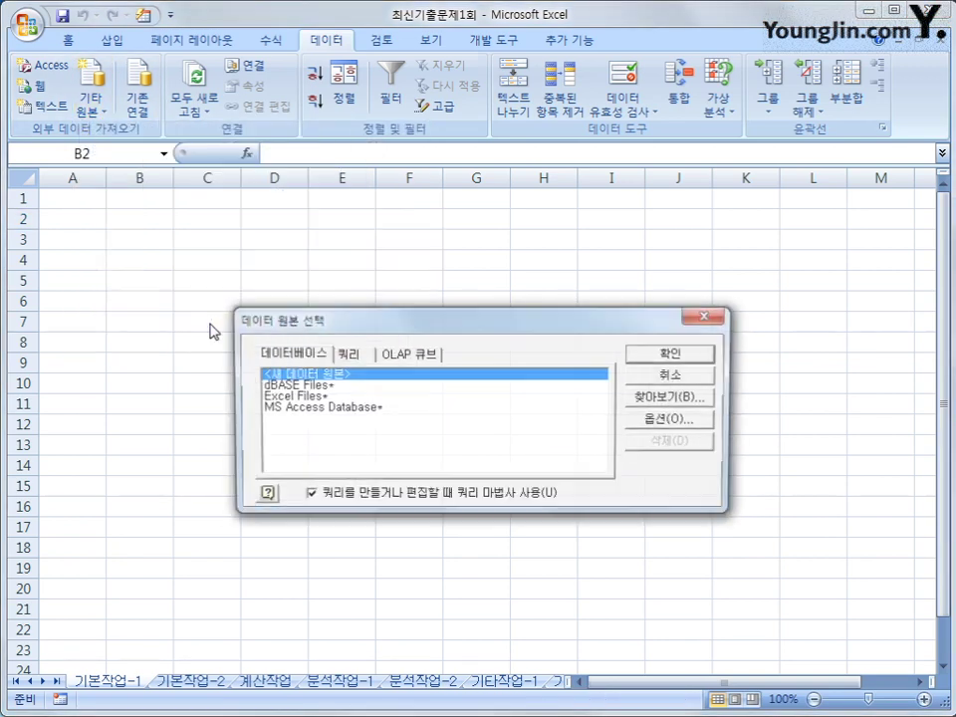
pyautogui.click(344, 408)
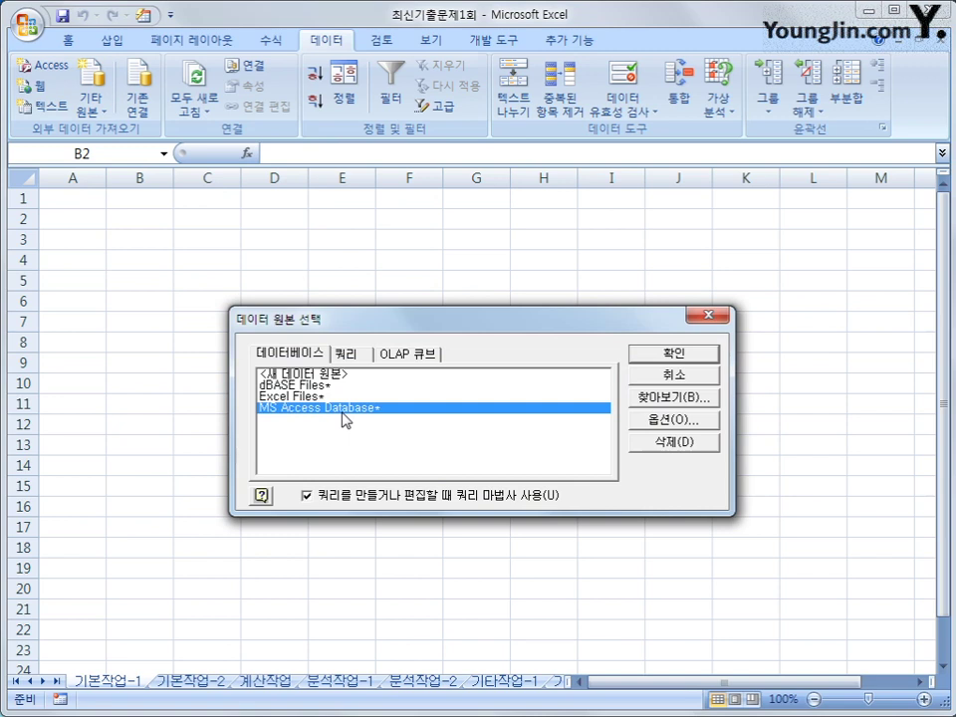
pyautogui.click(647, 357)
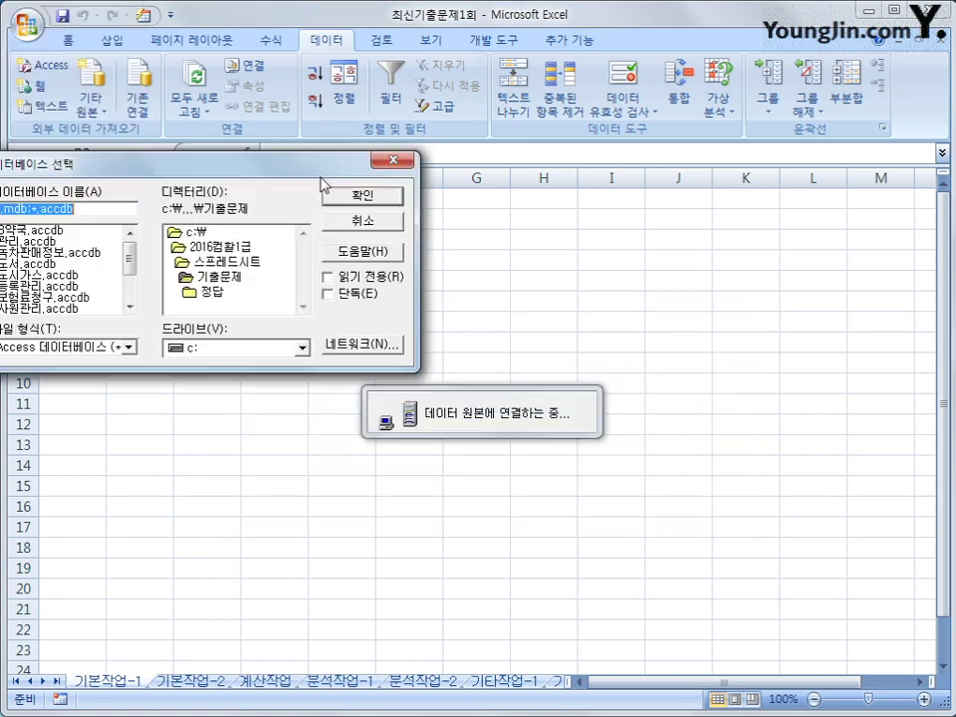
# - Choose 도서.accdb as the database to query
pyautogui.moveTo(293, 168); pyautogui.dragTo(588, 299)
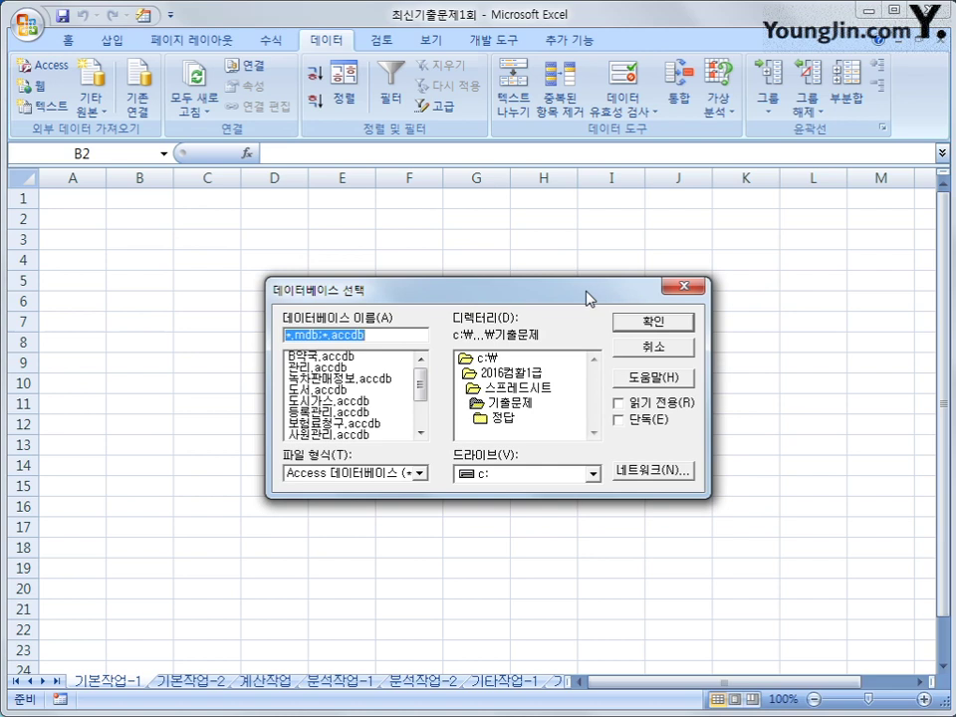
pyautogui.click(329, 391)
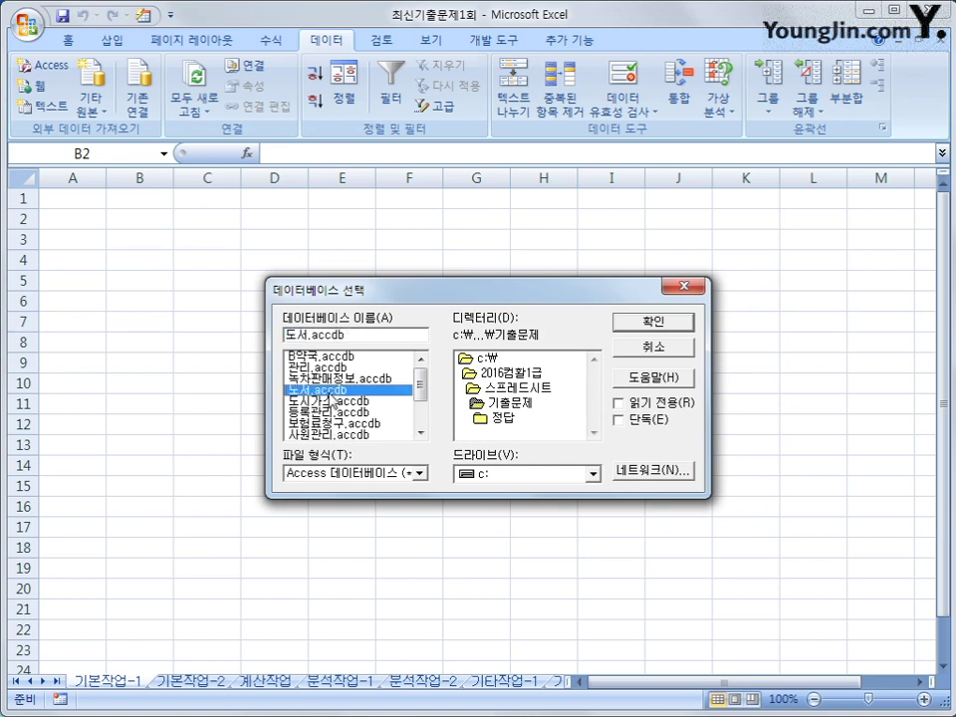
pyautogui.click(649, 324)
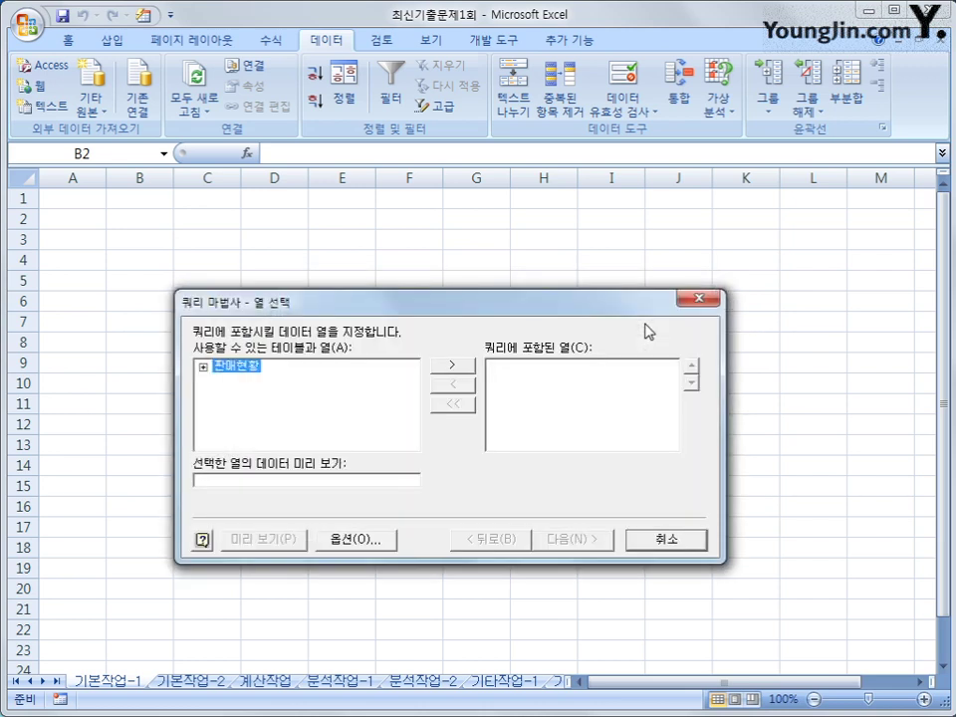
# - Include the 도서명, 저자, 출판일, 페이지, 정가 and 판매량 columns of the 판매현황 table in the query
pyautogui.doubleClick(236, 374)
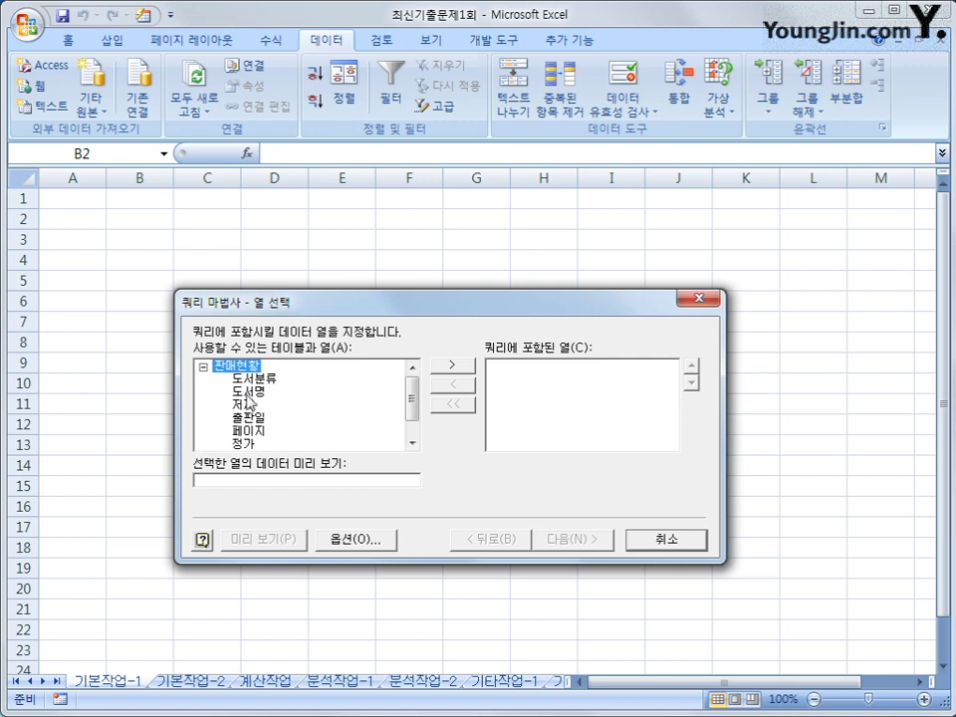
pyautogui.doubleClick(248, 392)
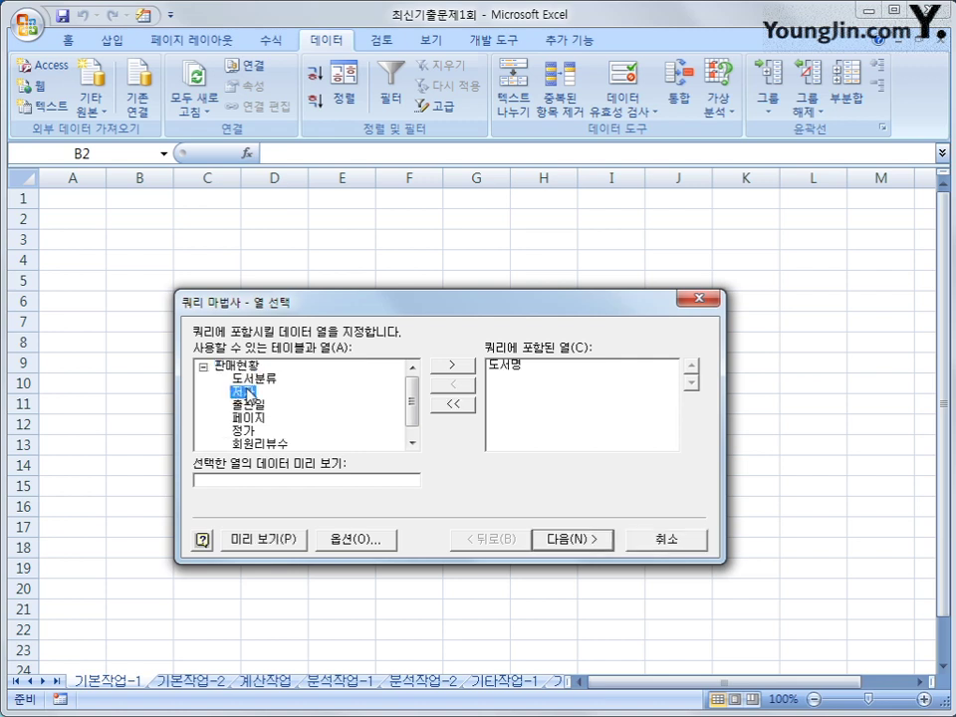
pyautogui.doubleClick(248, 392)
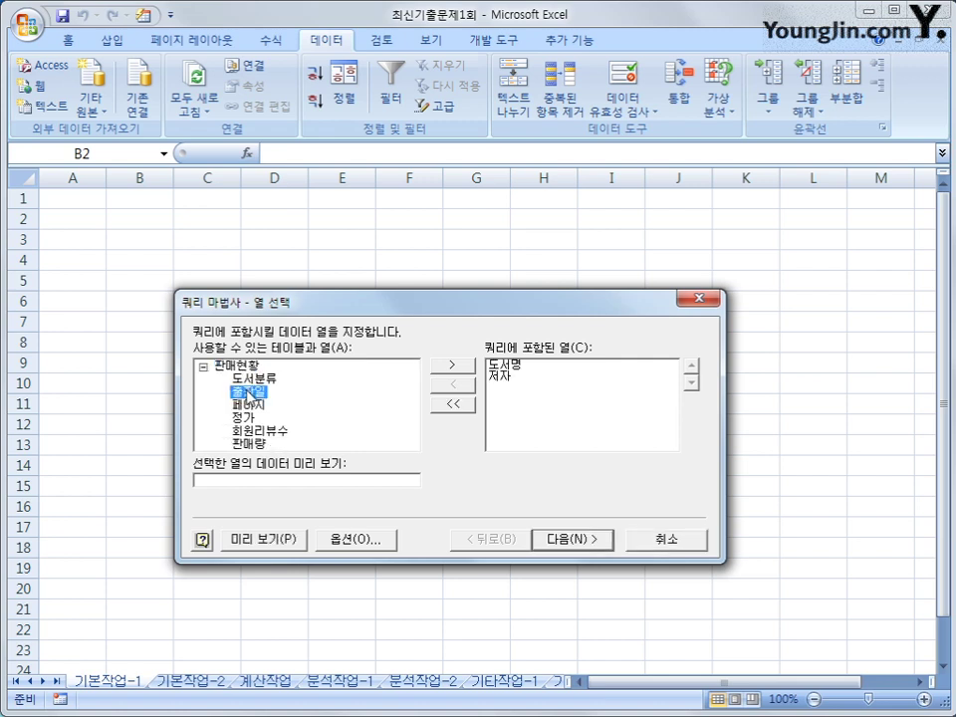
pyautogui.doubleClick(249, 392)
pyautogui.doubleClick(249, 392)
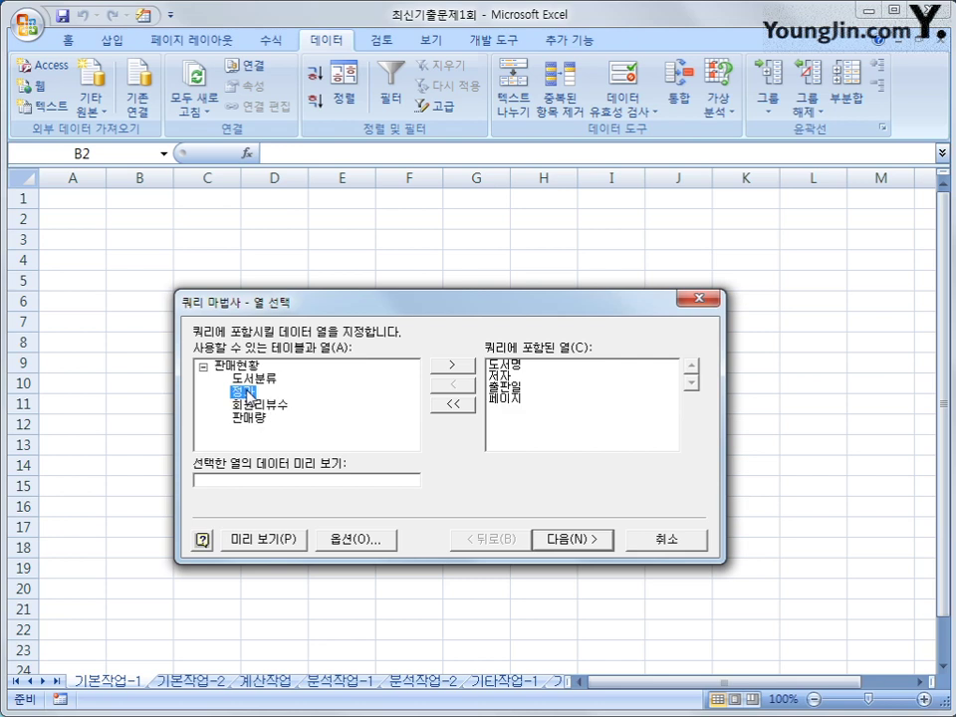
pyautogui.doubleClick(249, 392)
pyautogui.doubleClick(249, 405)
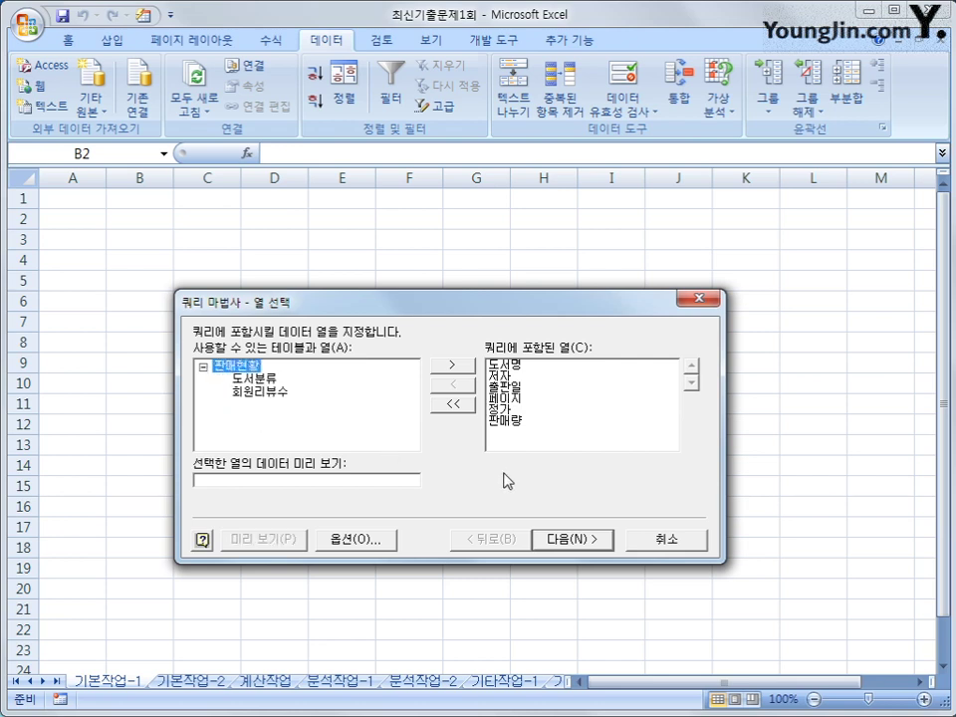
pyautogui.click(569, 541)
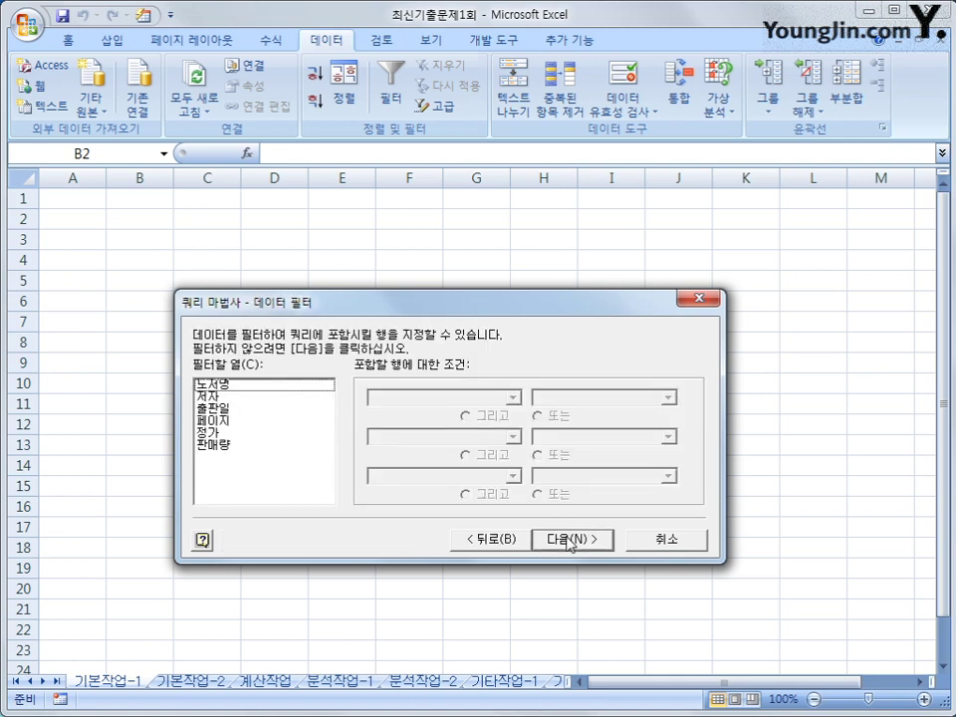
# - Filter the query rows to those with 출판일 >= 2014-1-1
pyautogui.click(231, 409)
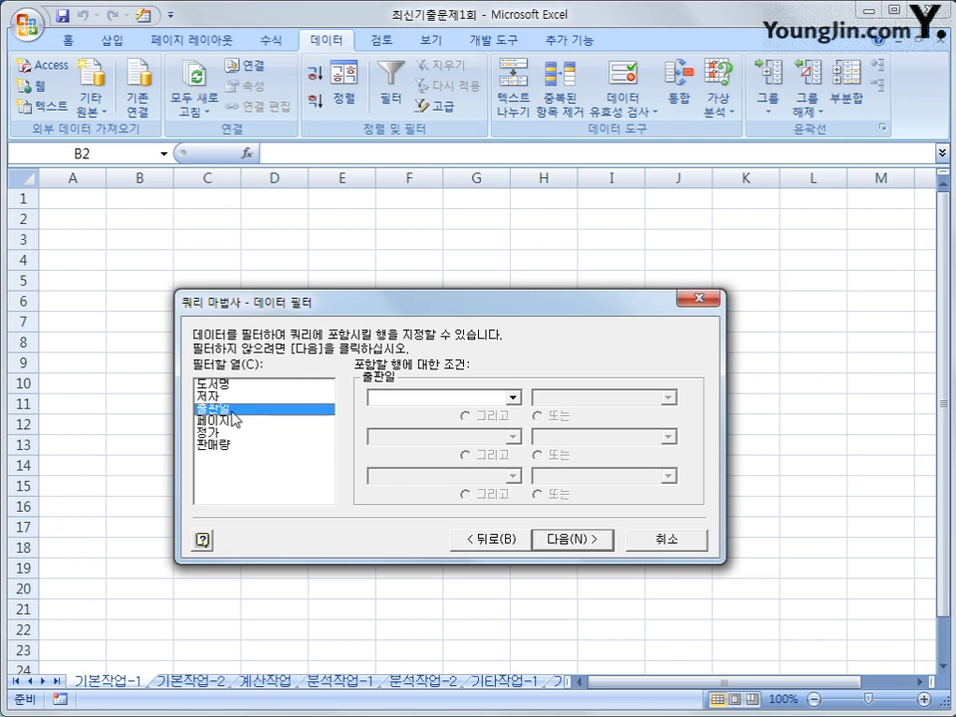
pyautogui.click(417, 400)
pyautogui.click(413, 466)
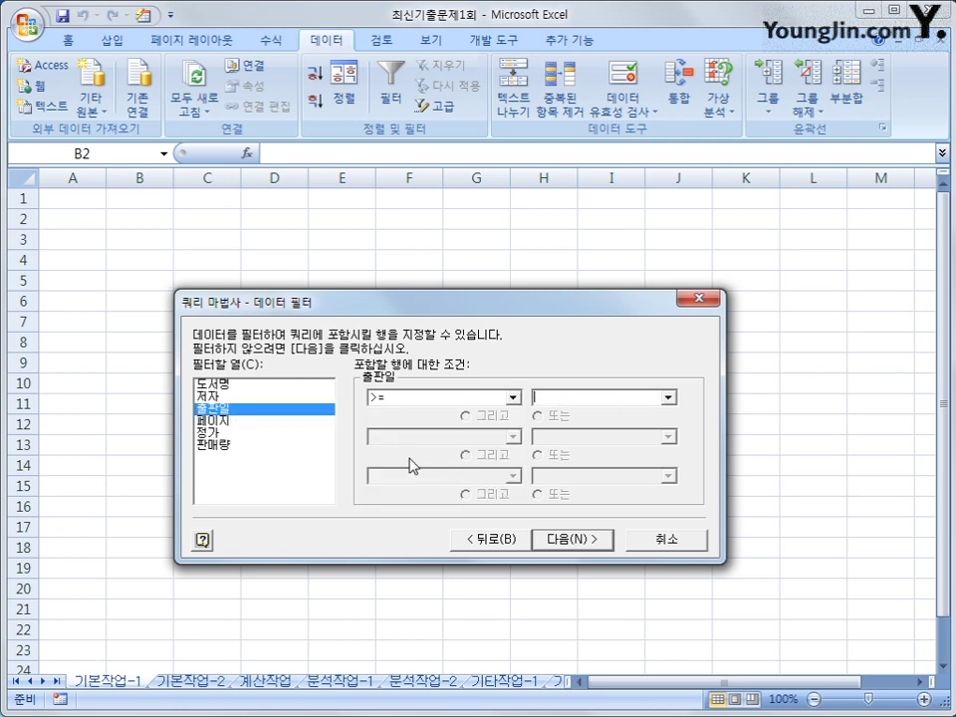
pyautogui.write('2014-')
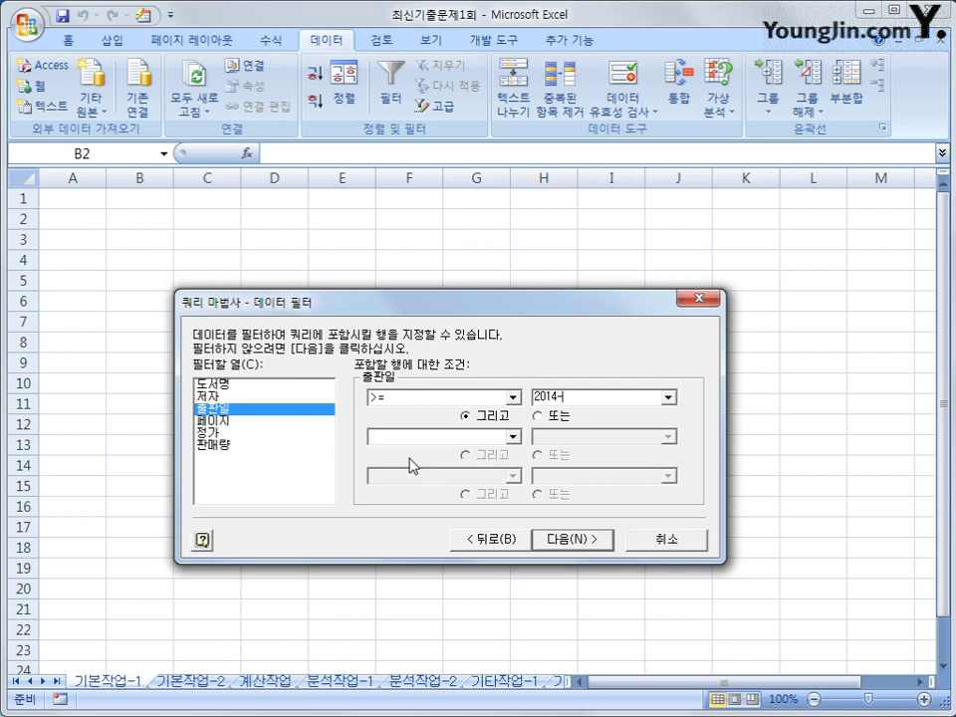
pyautogui.write('1-1')
# - Add a filter condition keeping only rows with 정가 >= 18000
pyautogui.click(243, 434)
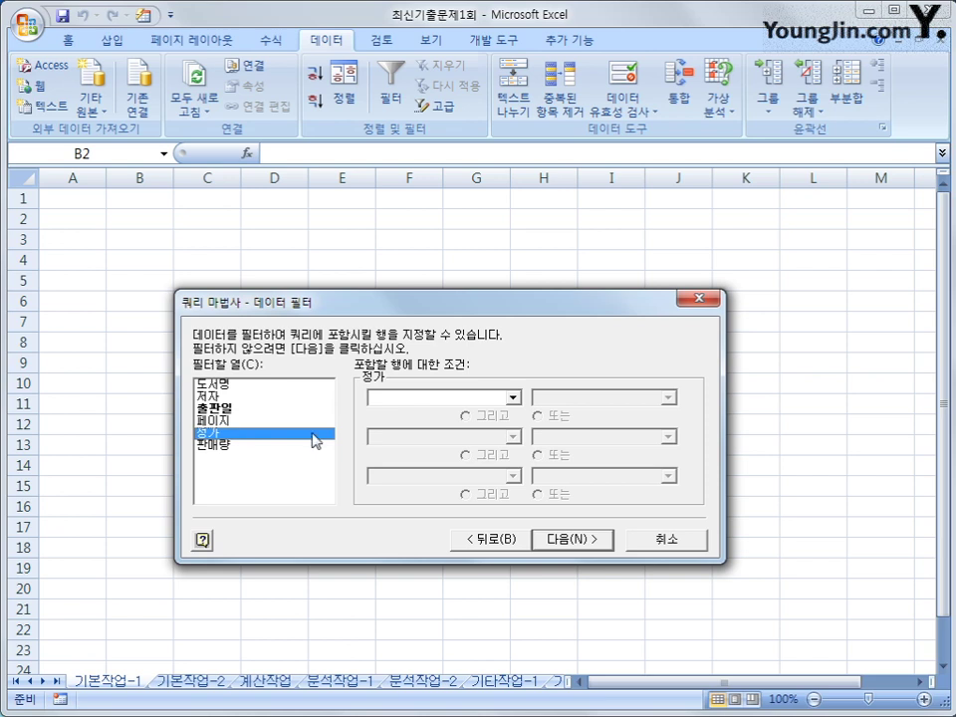
pyautogui.click(464, 399)
pyautogui.click(461, 459)
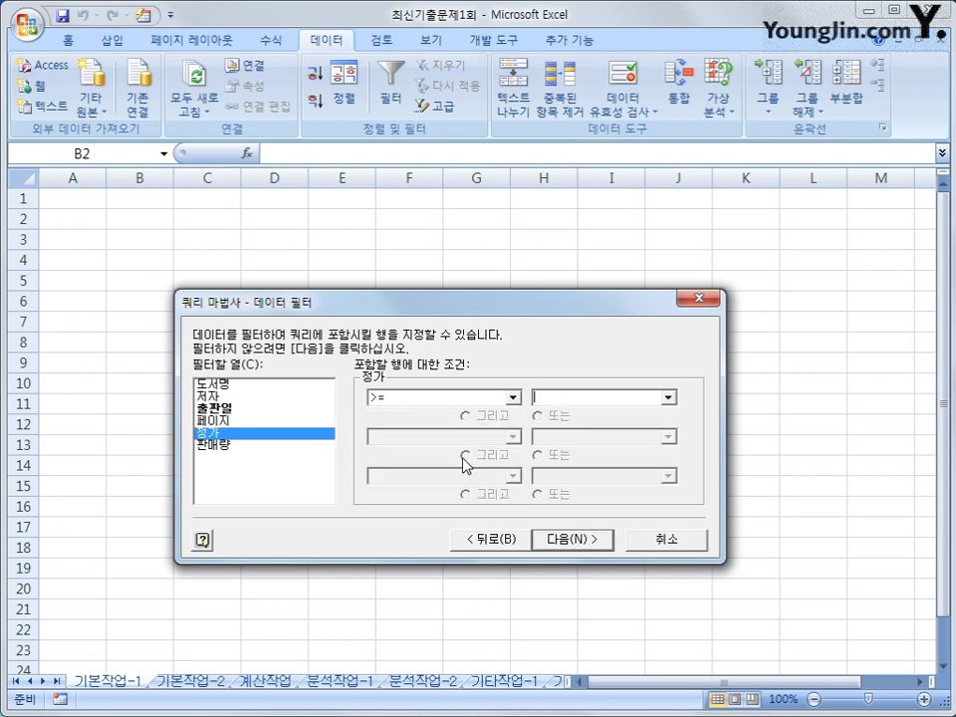
pyautogui.write('18000')
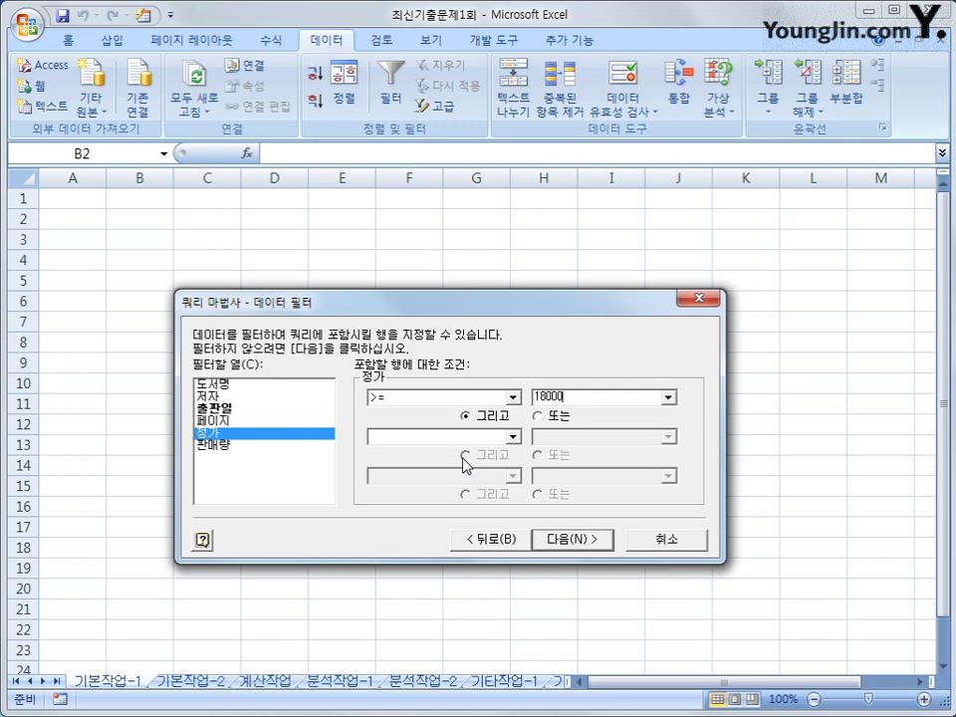
pyautogui.click(584, 545)
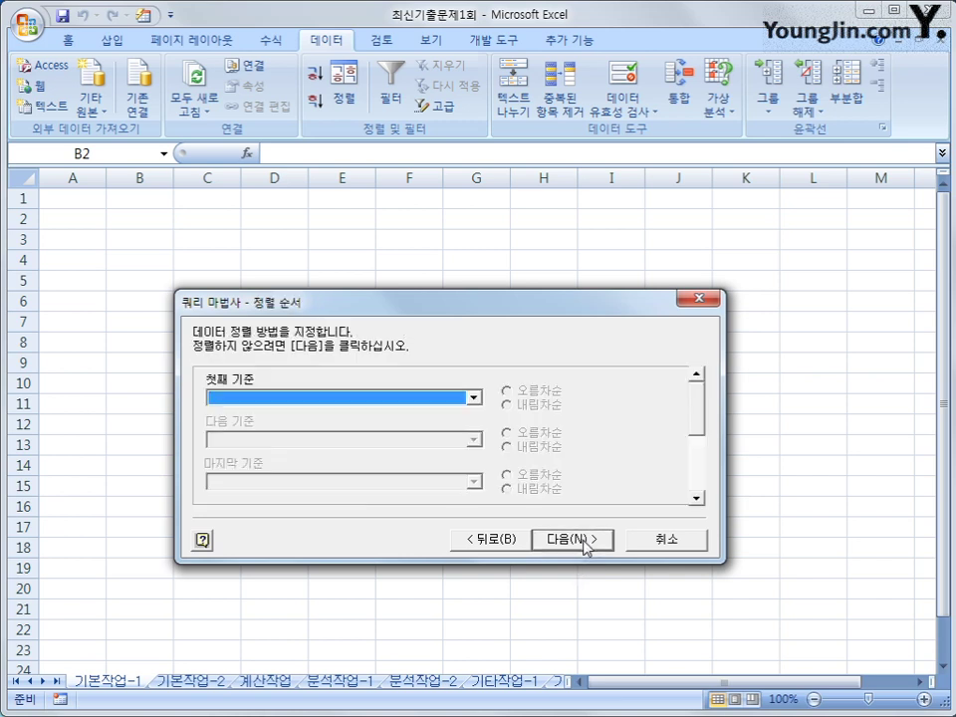
# - Sort the query by 출판일 in descending order (내림차순), with 정가 descending as the second criterion
pyautogui.click(391, 400)
pyautogui.click(383, 453)
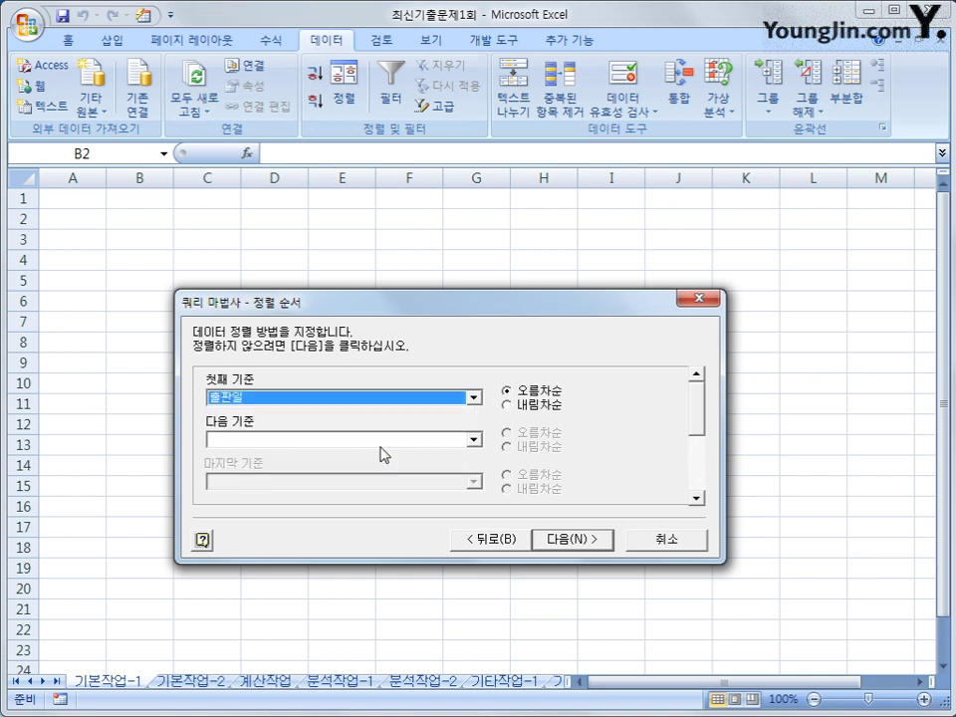
pyautogui.click(506, 405)
pyautogui.click(438, 443)
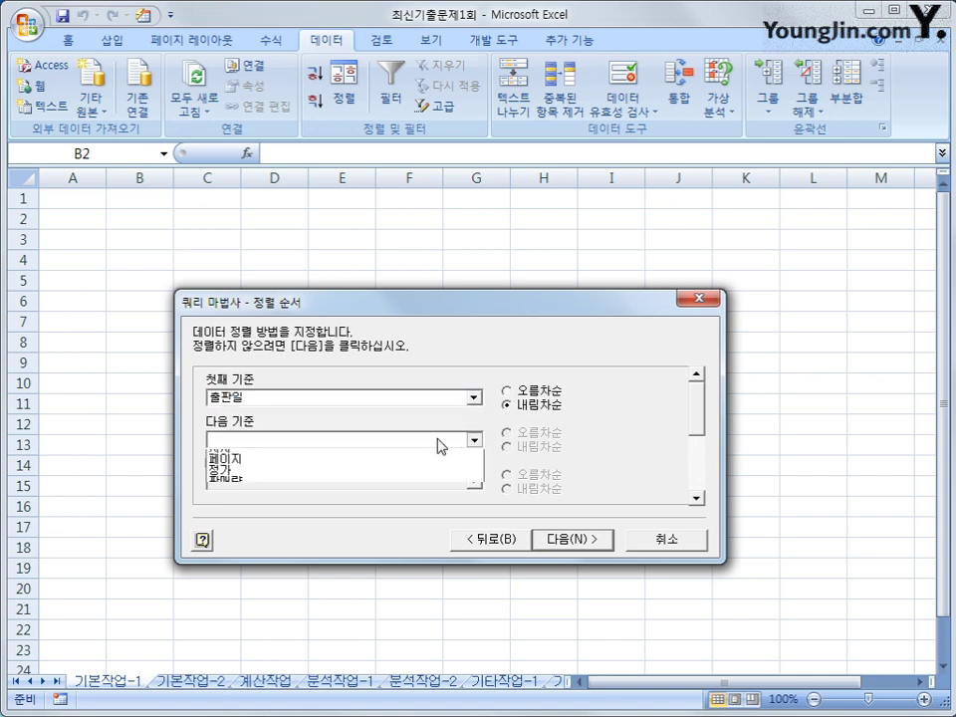
pyautogui.click(422, 500)
pyautogui.click(507, 446)
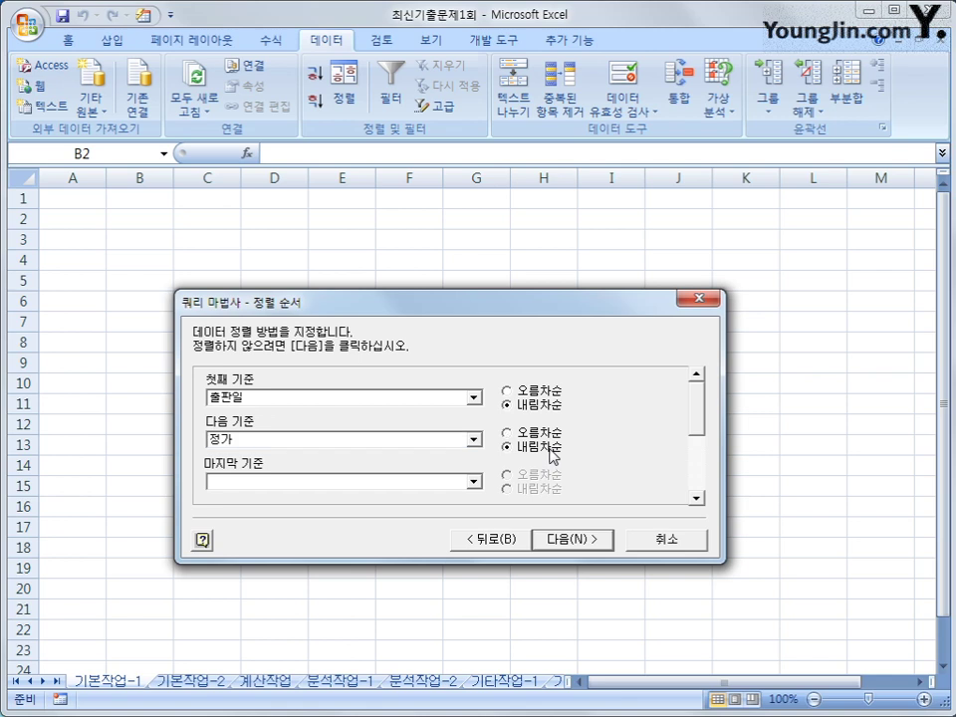
# - Finish the query and return its data to Excel as a table at B2 of the existing worksheet
pyautogui.click(558, 544)
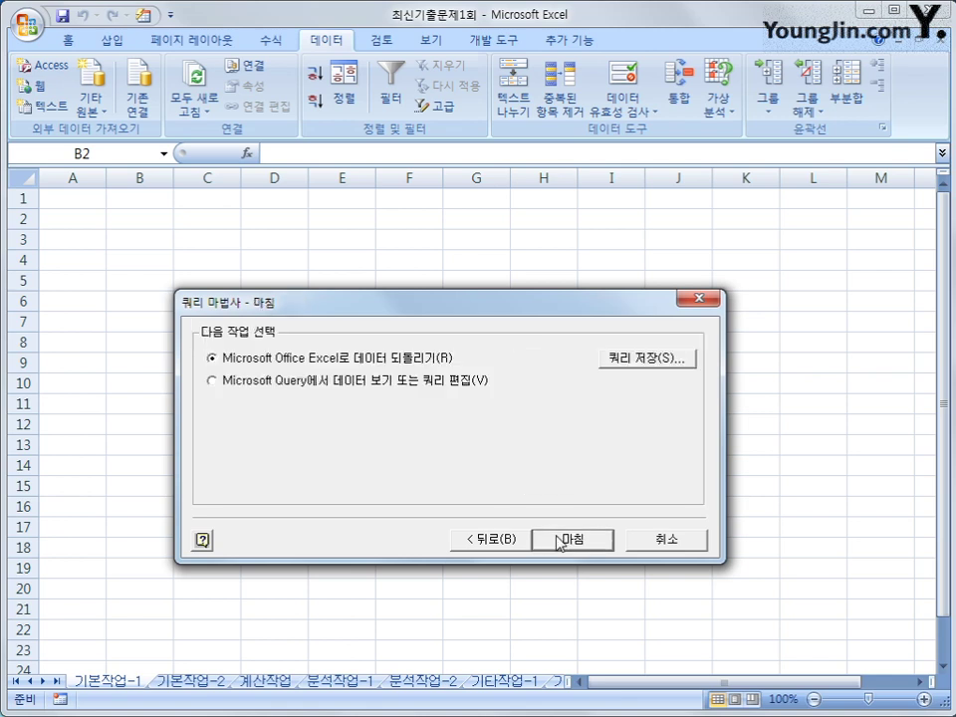
pyautogui.click(559, 540)
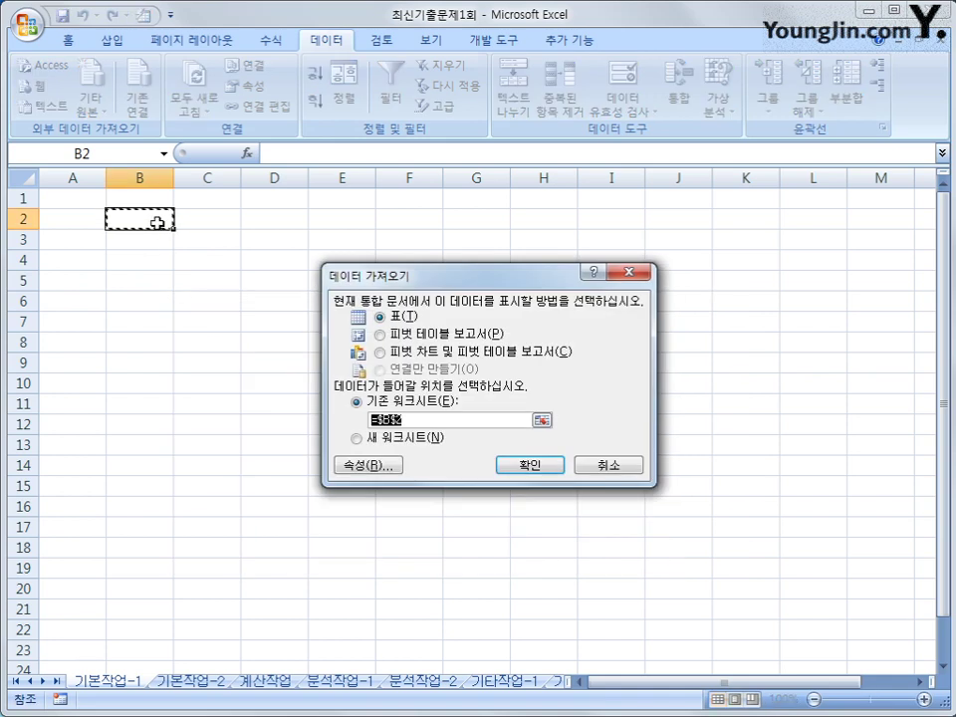
pyautogui.click(521, 470)
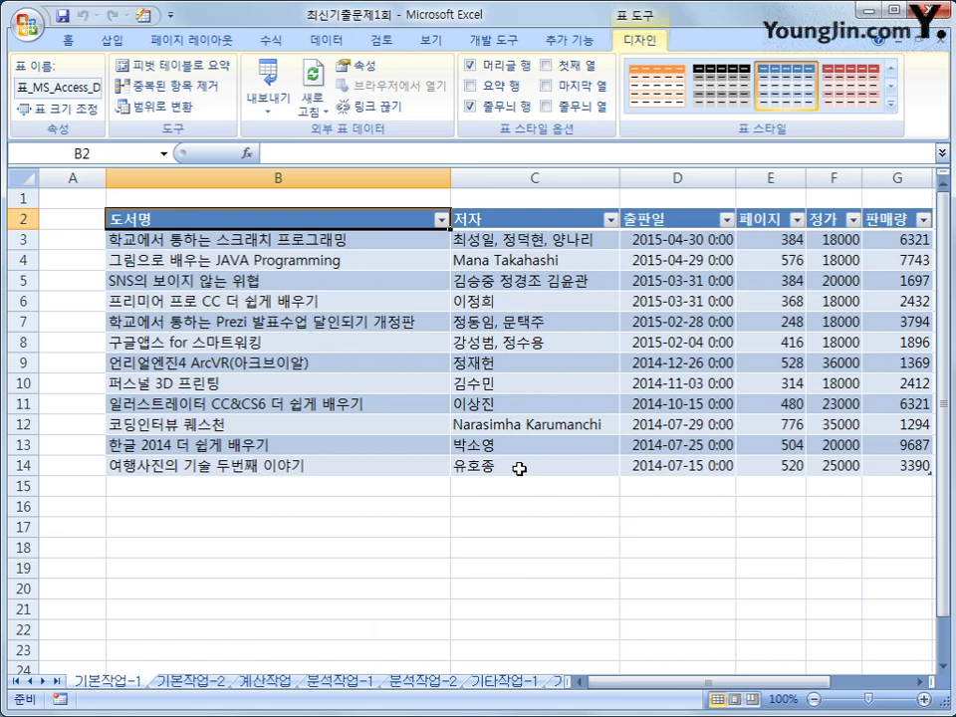
# - Check the filter and sort order of the 출판일 and 정가 columns in the imported table
pyautogui.moveTo(669, 240); pyautogui.dragTo(665, 465)
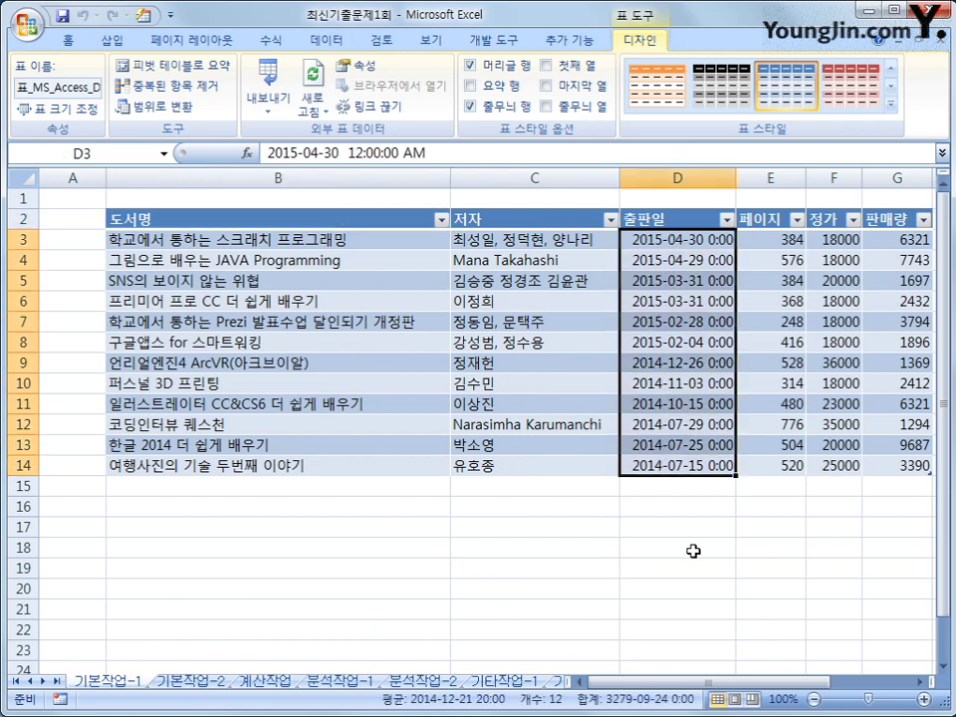
pyautogui.moveTo(832, 240); pyautogui.dragTo(827, 467)
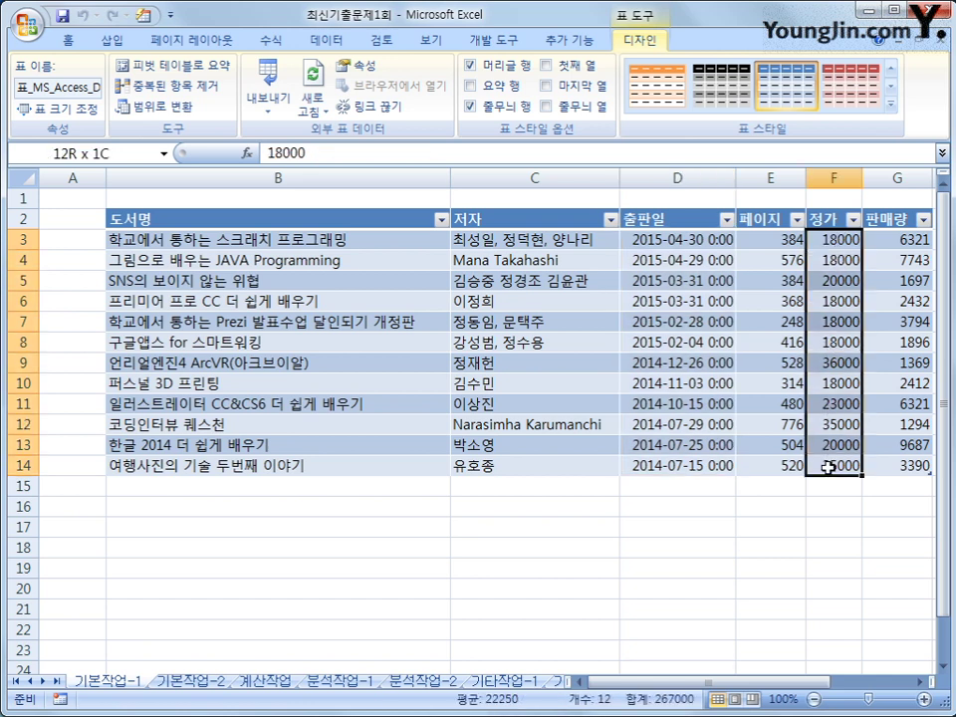
pyautogui.click(826, 466)
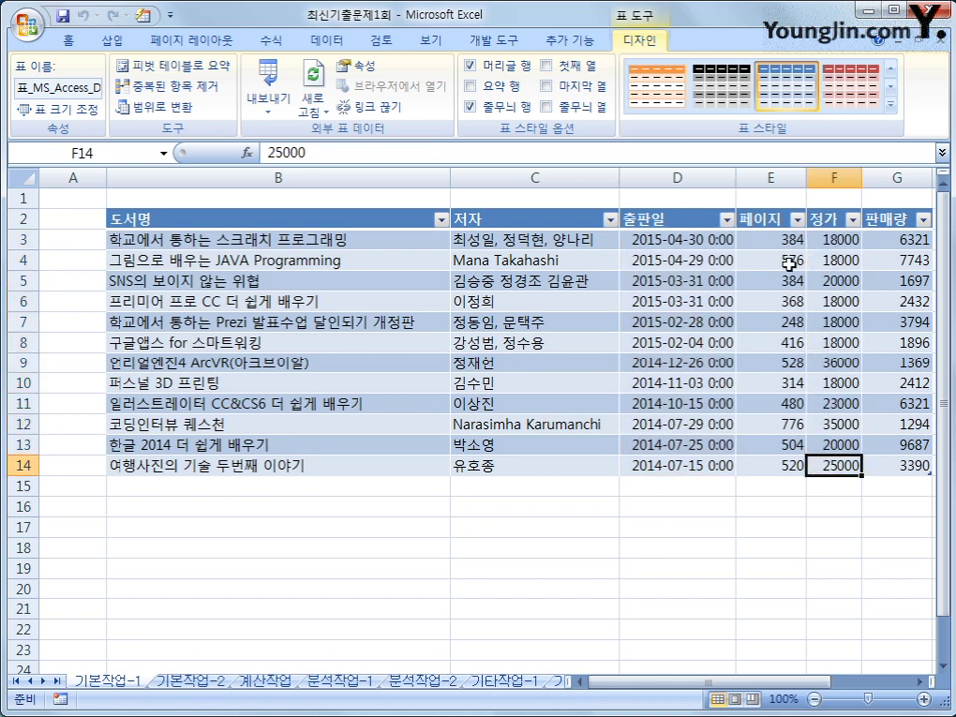
pyautogui.click(703, 241)
pyautogui.click(827, 241)
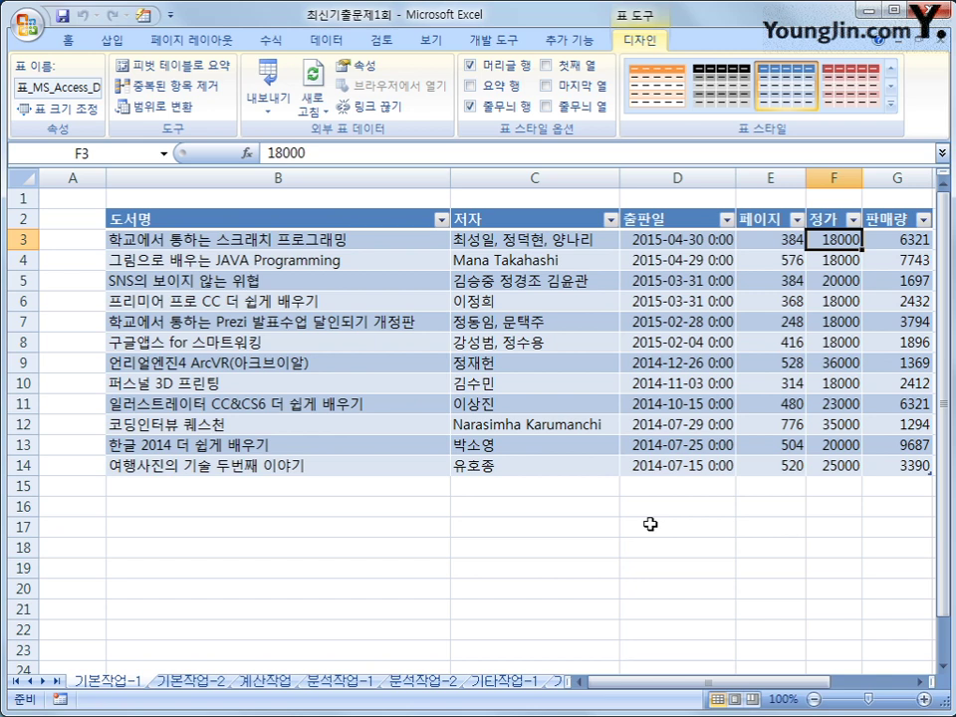
# - Open the 기본작업-2 sheet and examine the extent of the book list, its 도서분류 categories and the 정가 column
pyautogui.hotkey('ctrl', 'pagedown')
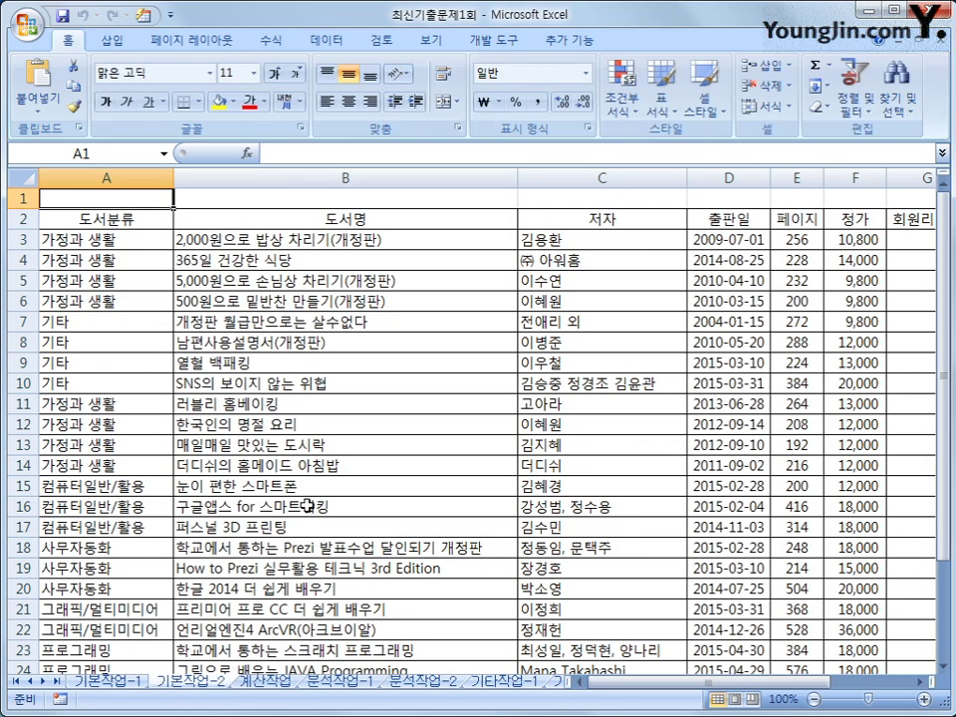
pyautogui.click(88, 220)
pyautogui.scroll(-2, 450, 424)
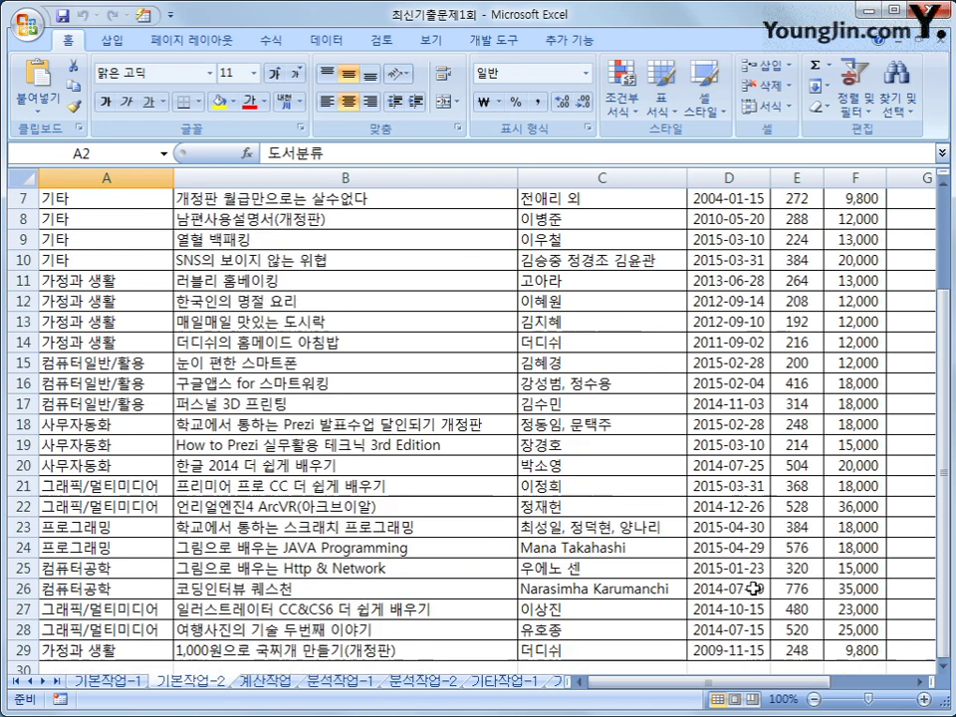
pyautogui.moveTo(816, 683); pyautogui.dragTo(880, 687)
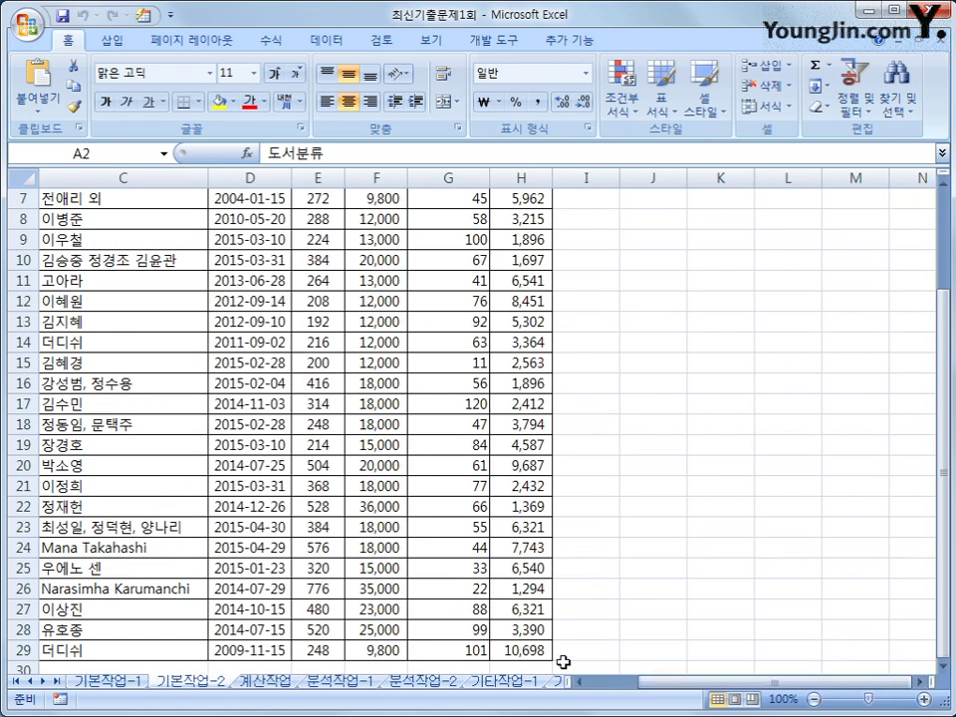
pyautogui.hotkey('ctrl', 'End')
pyautogui.moveTo(687, 690); pyautogui.dragTo(678, 683)
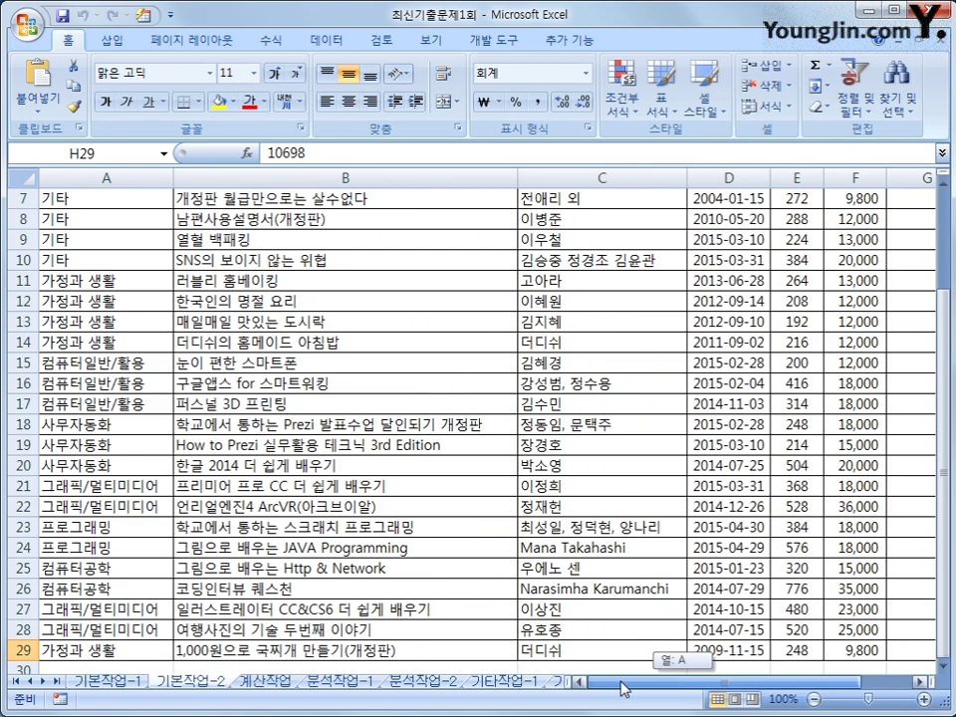
pyautogui.scroll(2, 275, 379)
pyautogui.click(128, 215)
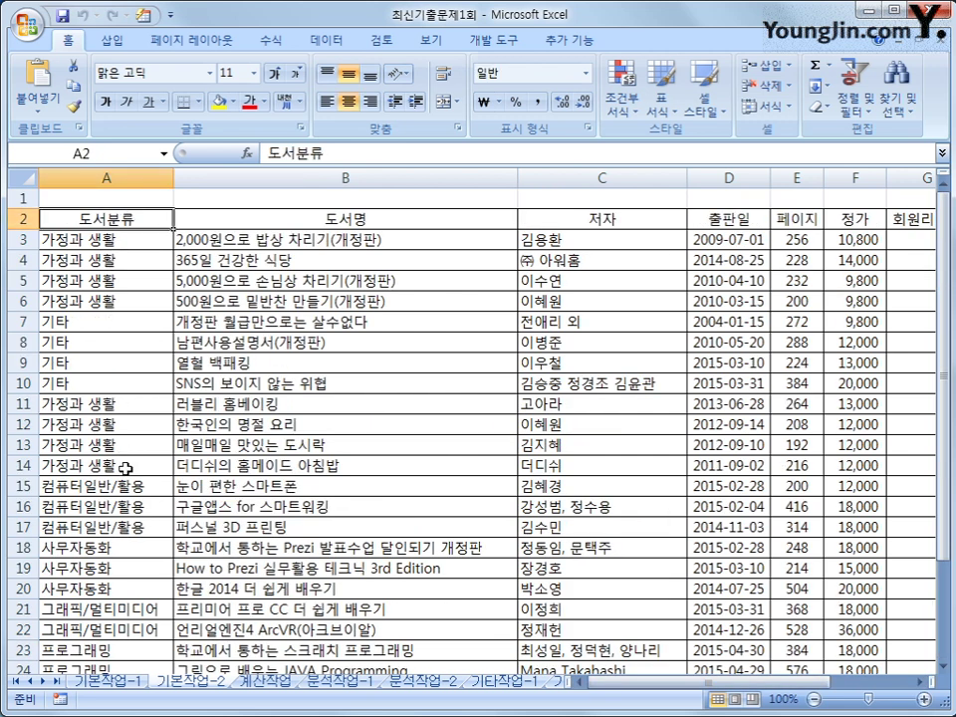
pyautogui.click(130, 507)
pyautogui.click(130, 488)
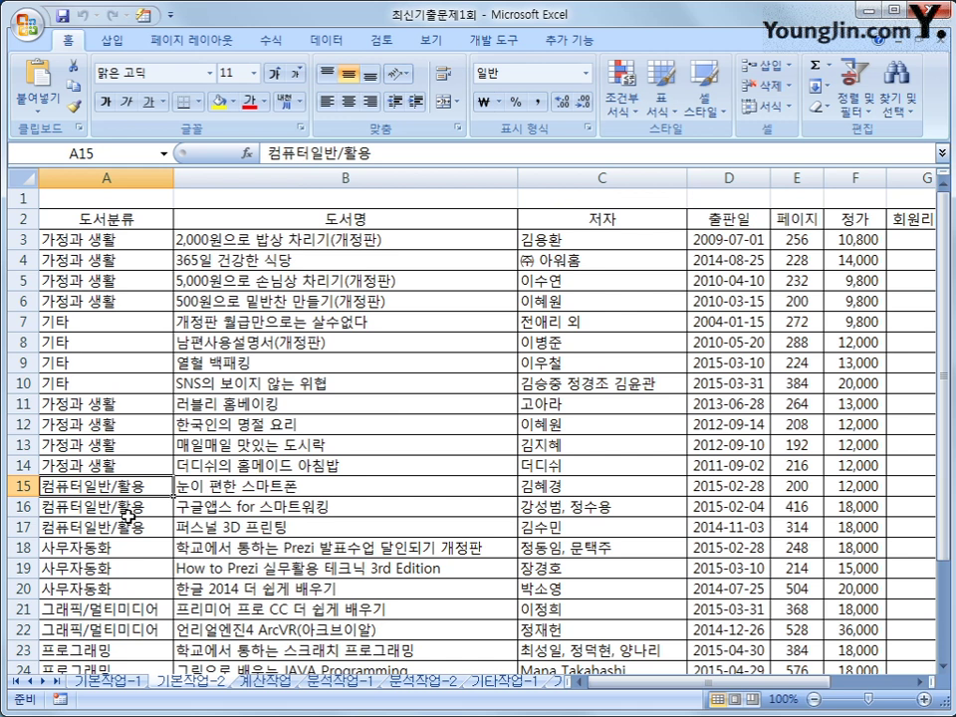
pyautogui.click(98, 548)
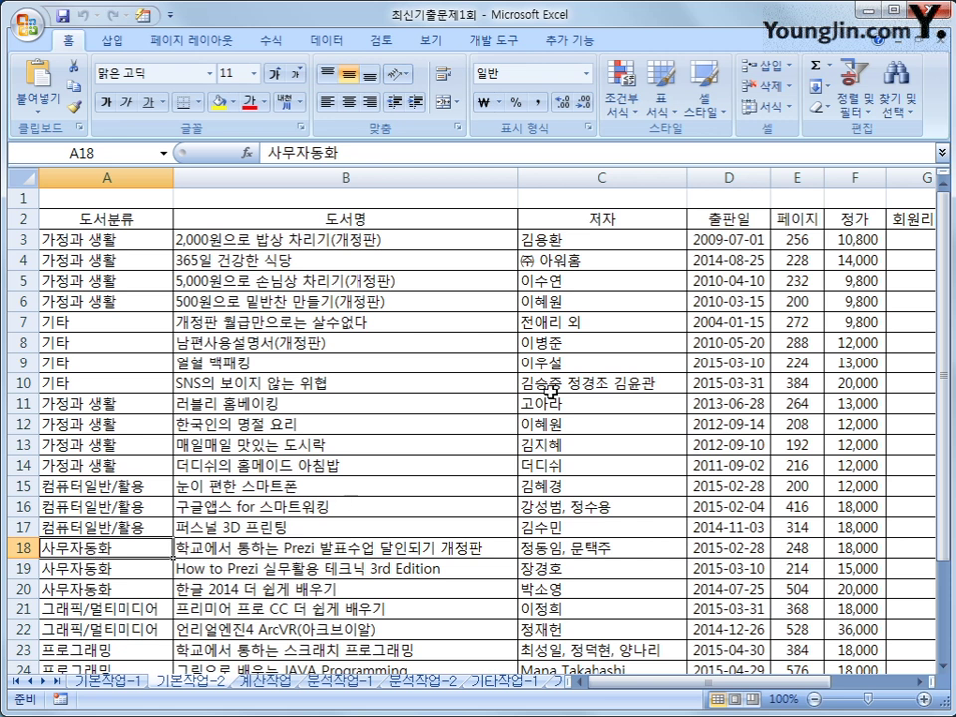
pyautogui.click(856, 241)
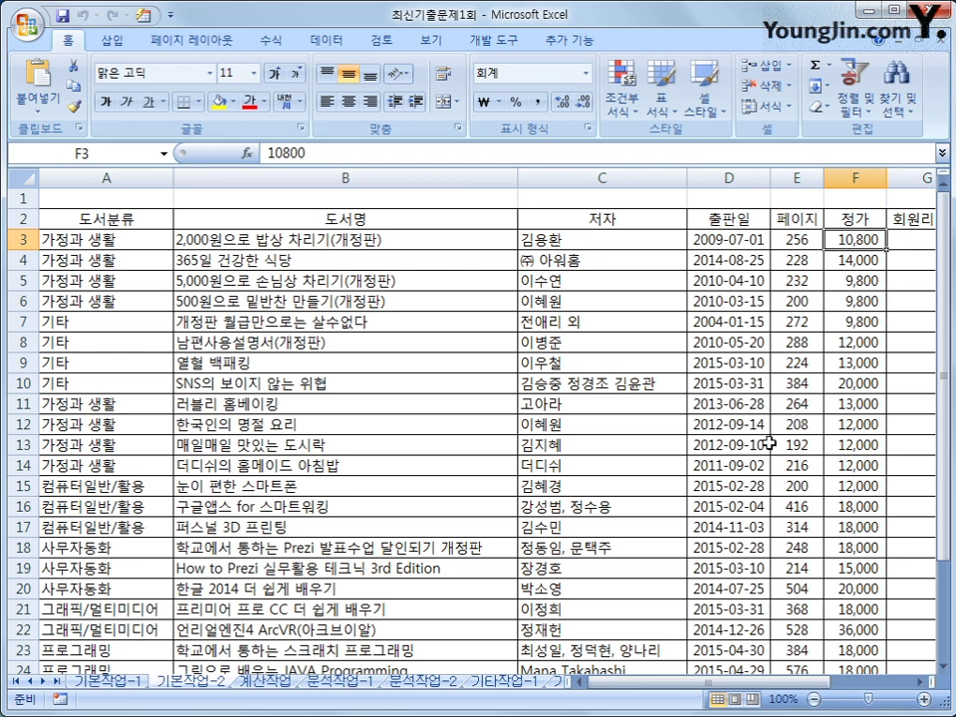
# - Enter the criteria heading 조건 in cell A32 below the book list
pyautogui.scroll(-5, 770, 443)
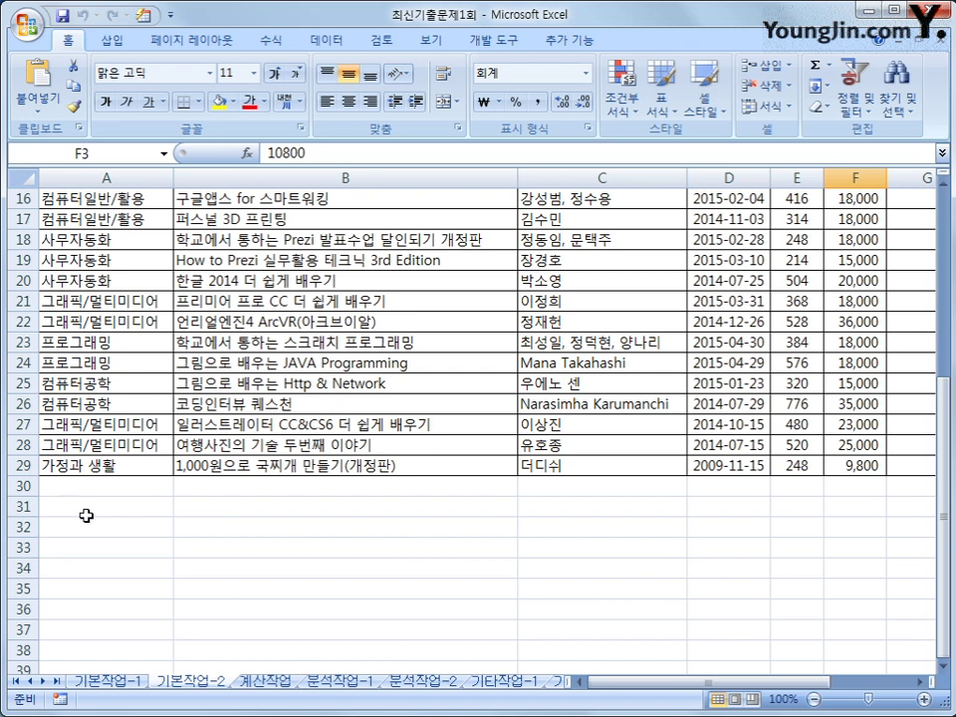
pyautogui.moveTo(90, 523); pyautogui.dragTo(89, 542)
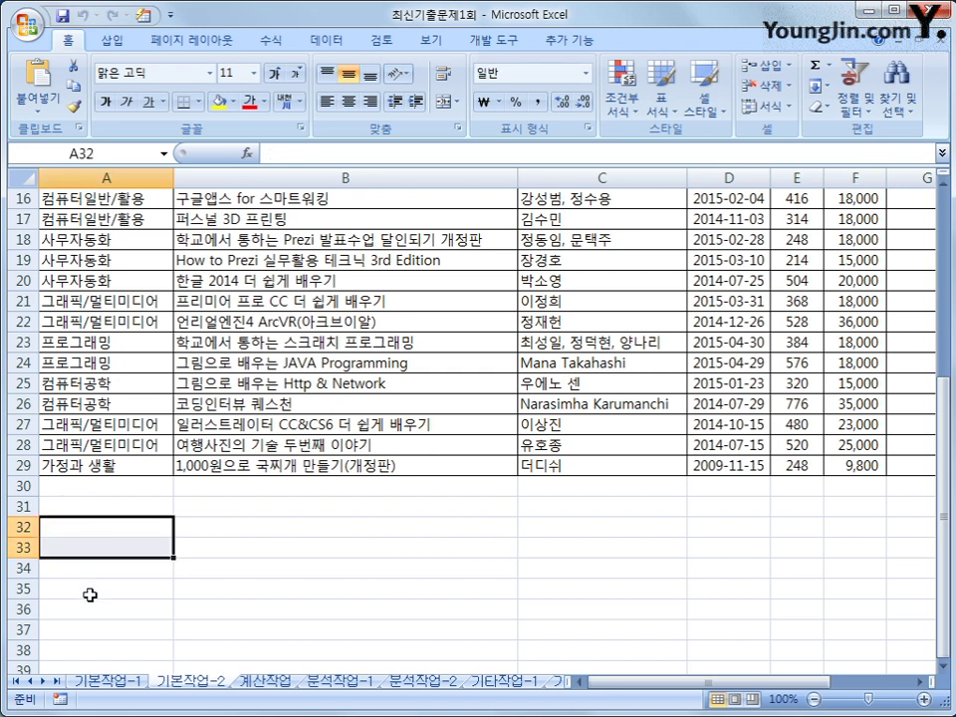
pyautogui.click(90, 531)
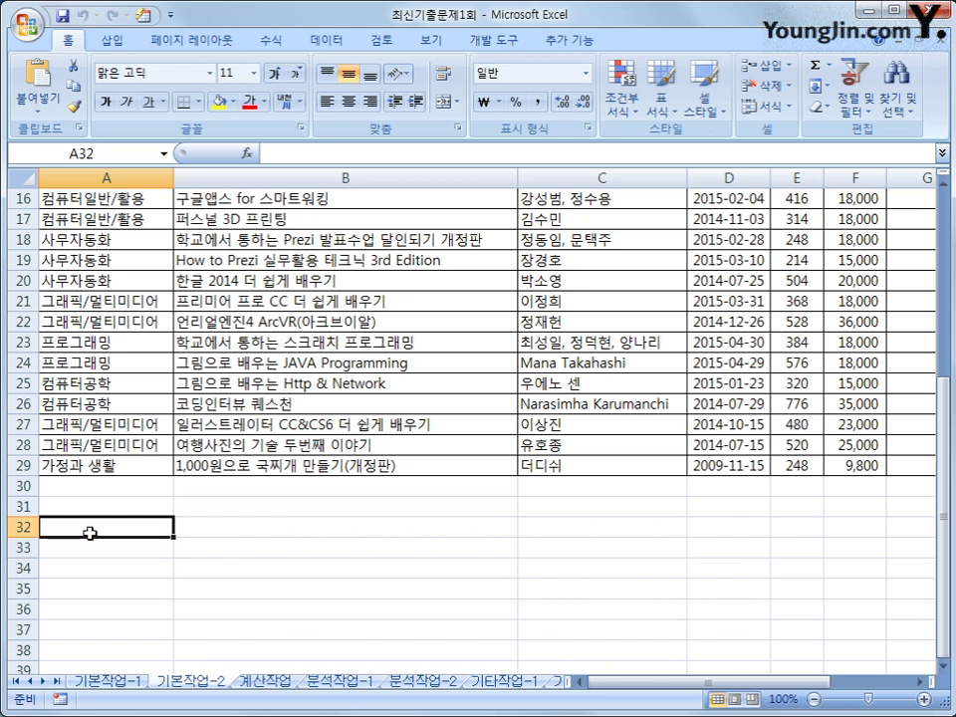
pyautogui.write('wh')
pyautogui.press('BackSpace')
pyautogui.press('BackSpace')
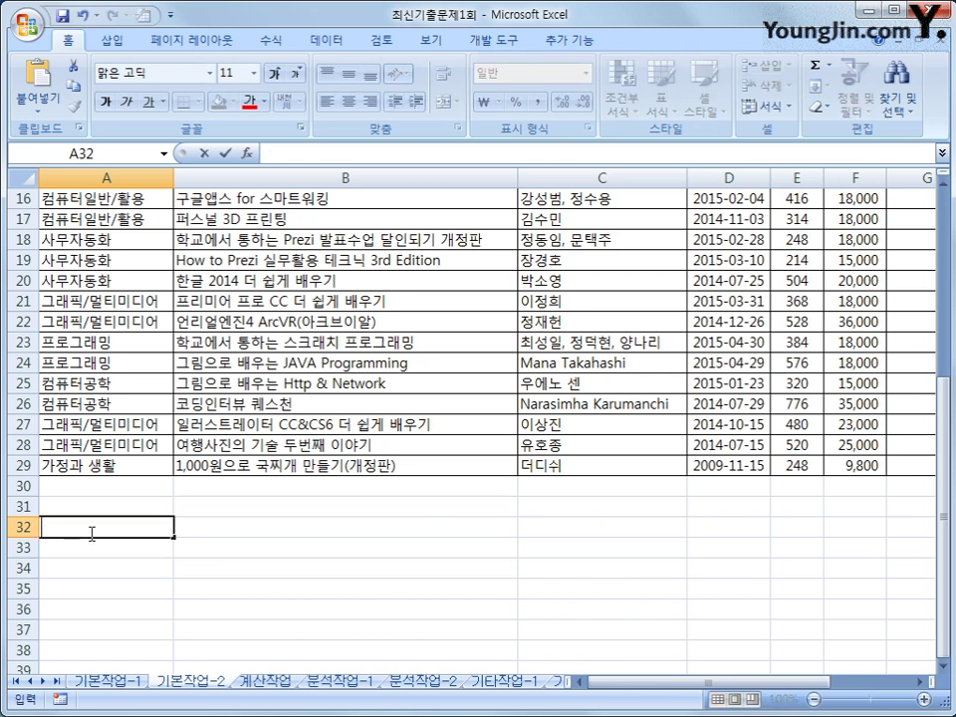
pyautogui.write('조건')
pyautogui.press('Return')
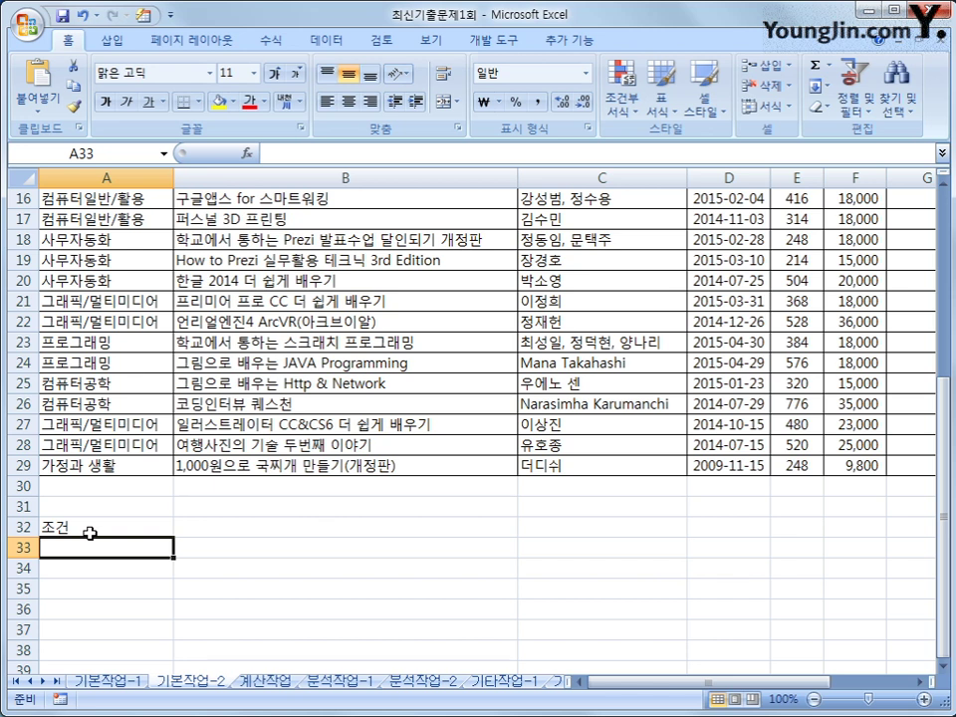
# - Enter an OR formula in A33 that compares A3 with an empty text string, =OR(A3="")
pyautogui.write('=or(')
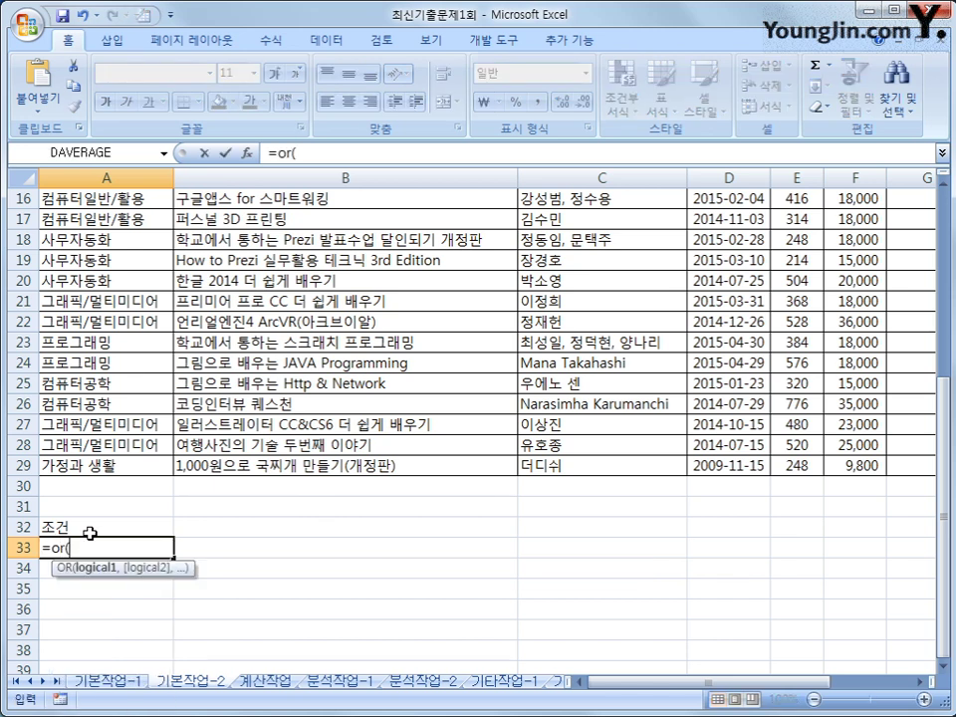
pyautogui.scroll(5, 89, 534)
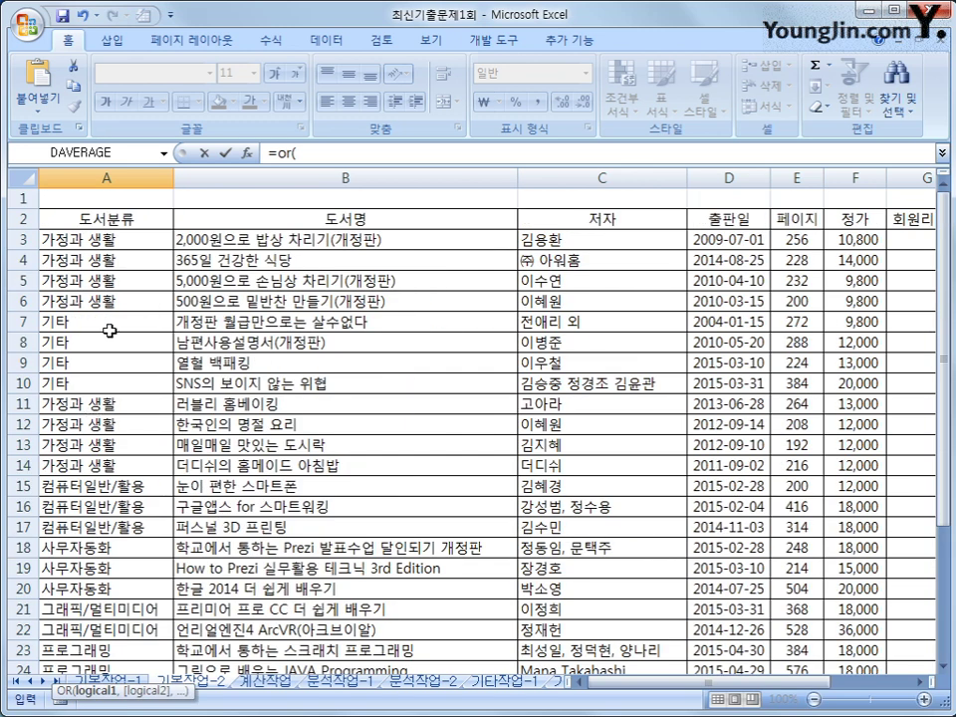
pyautogui.click(110, 239)
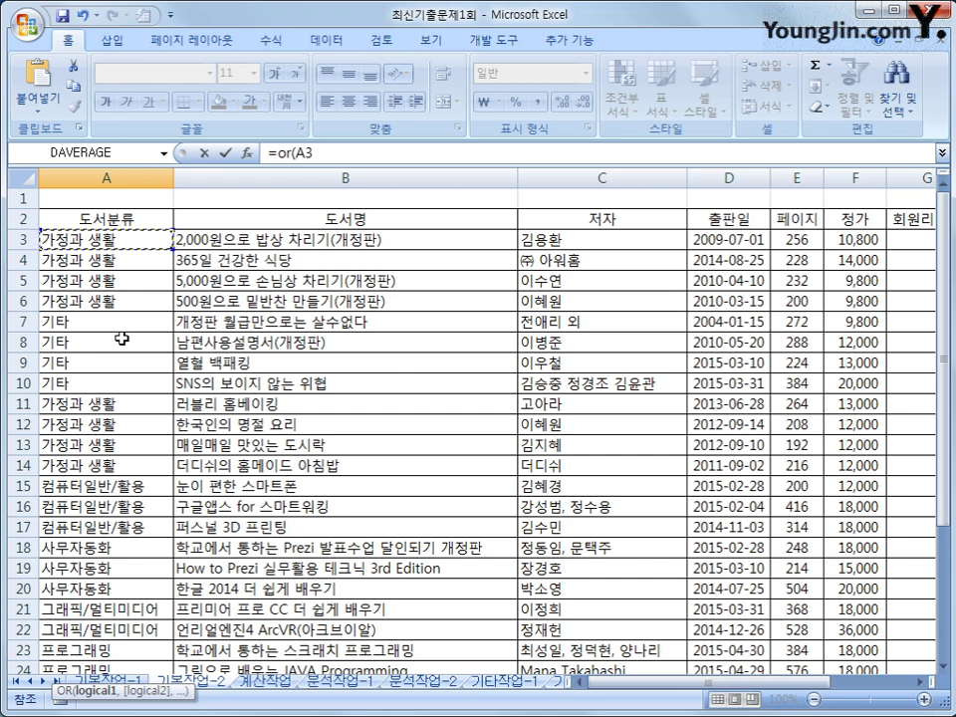
pyautogui.write('=')
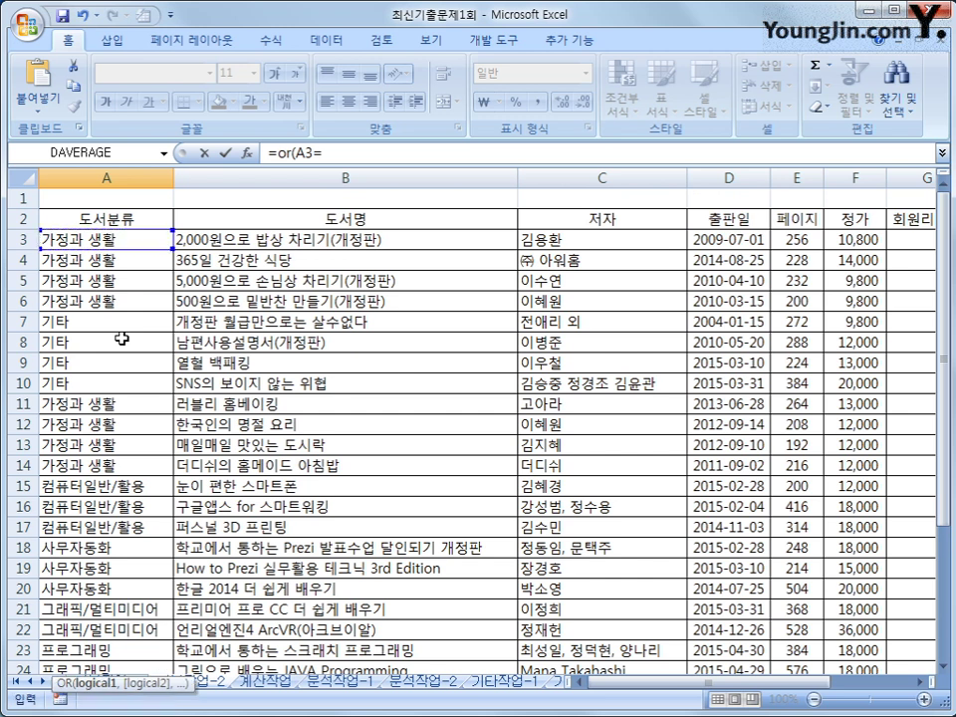
pyautogui.scroll(-4, 125, 378)
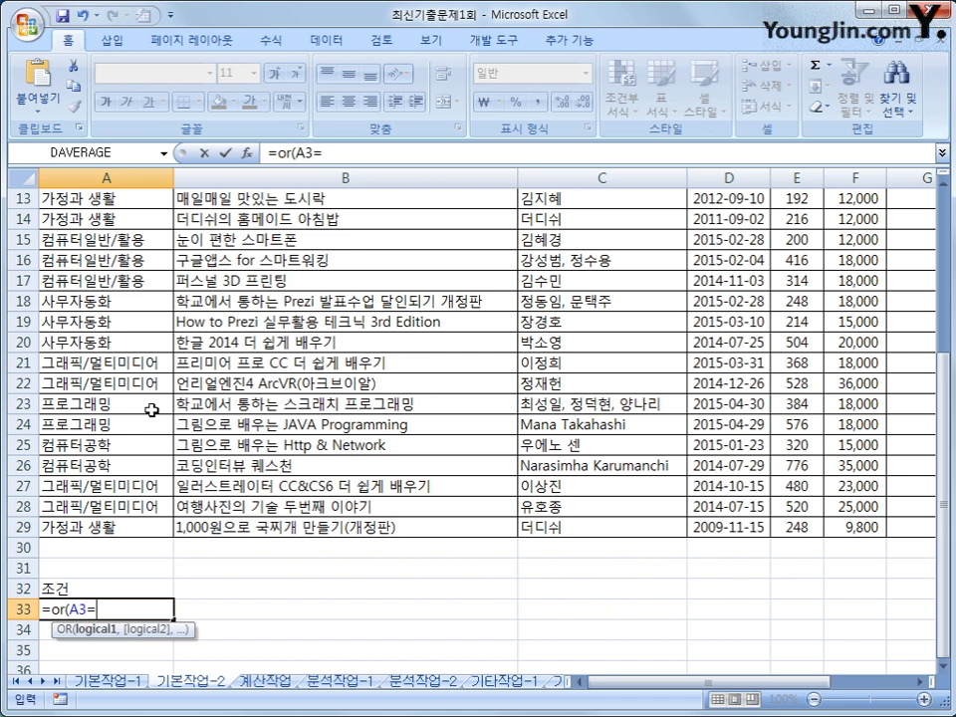
pyautogui.write('"')
pyautogui.press('Return')
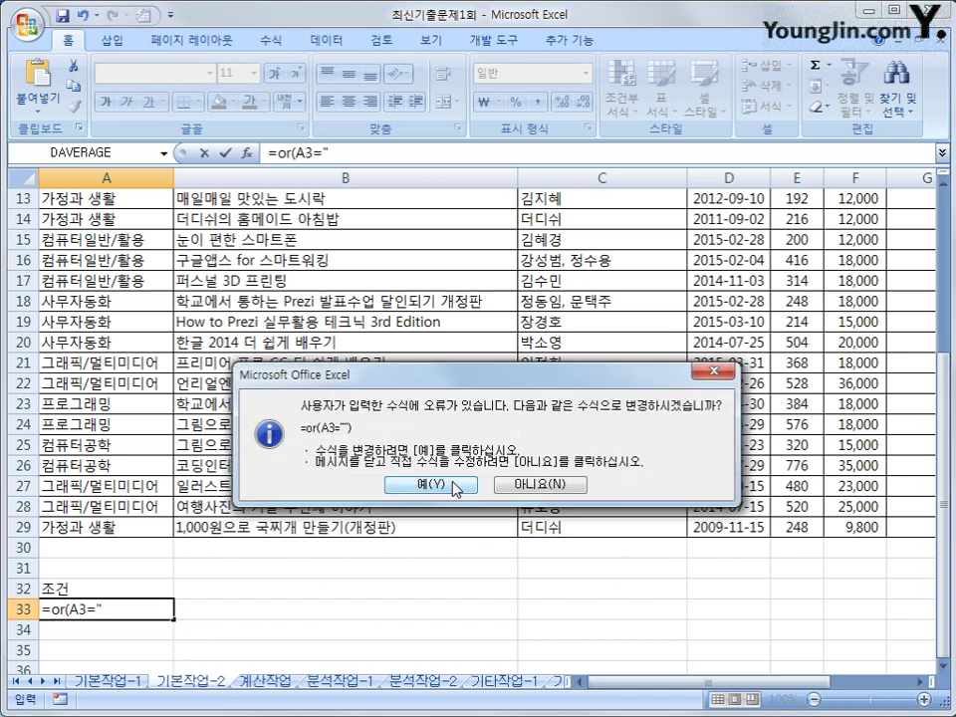
pyautogui.click(456, 486)
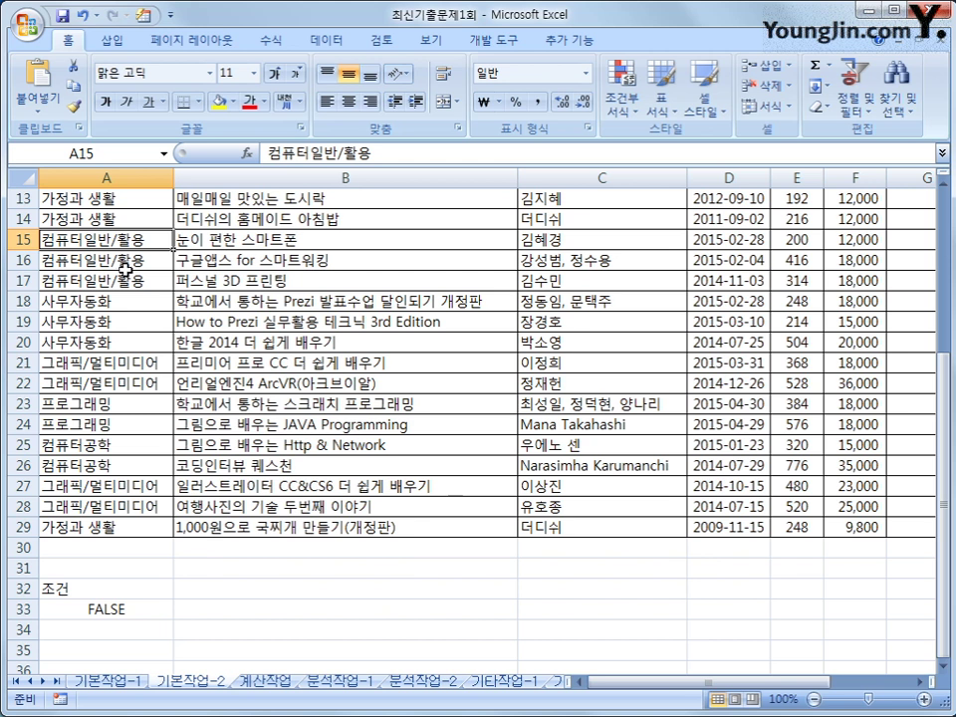
# - Copy the category text 컴퓨터일반/활용 from A15 and paste it between the quotation marks of the A33 formula
pyautogui.moveTo(267, 153); pyautogui.dragTo(394, 155)
pyautogui.hotkey('ctrl', 'c')
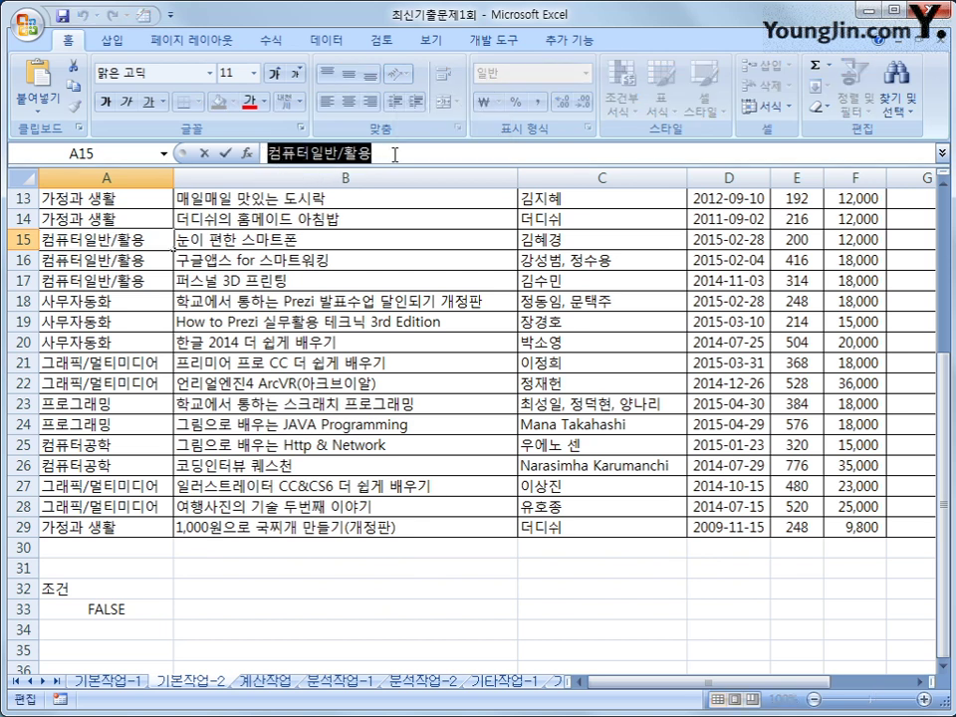
pyautogui.click(123, 612)
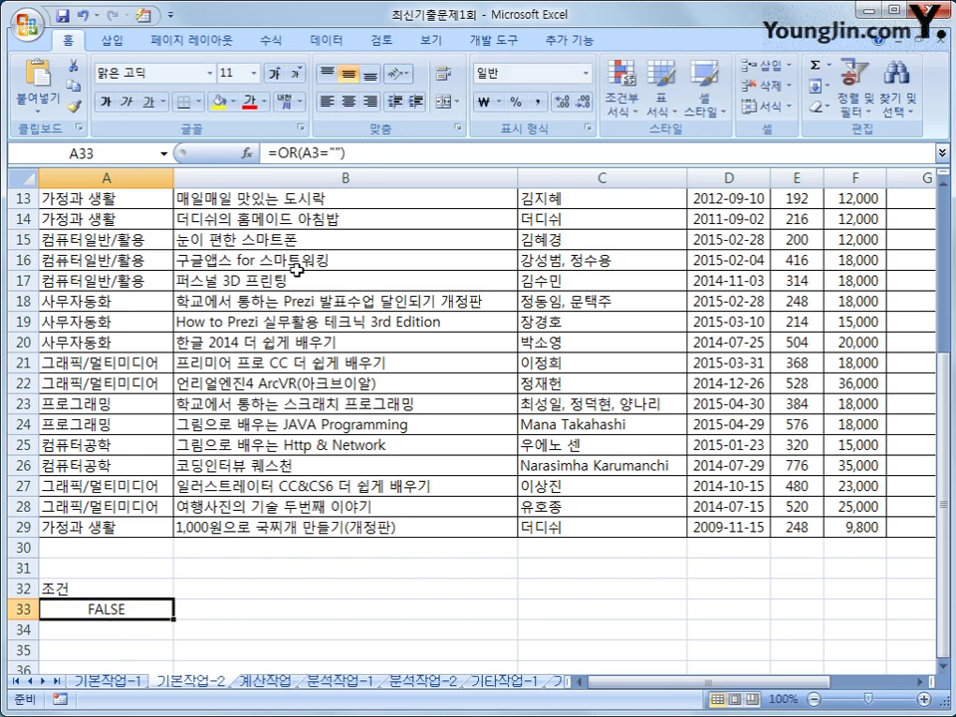
pyautogui.click(336, 152)
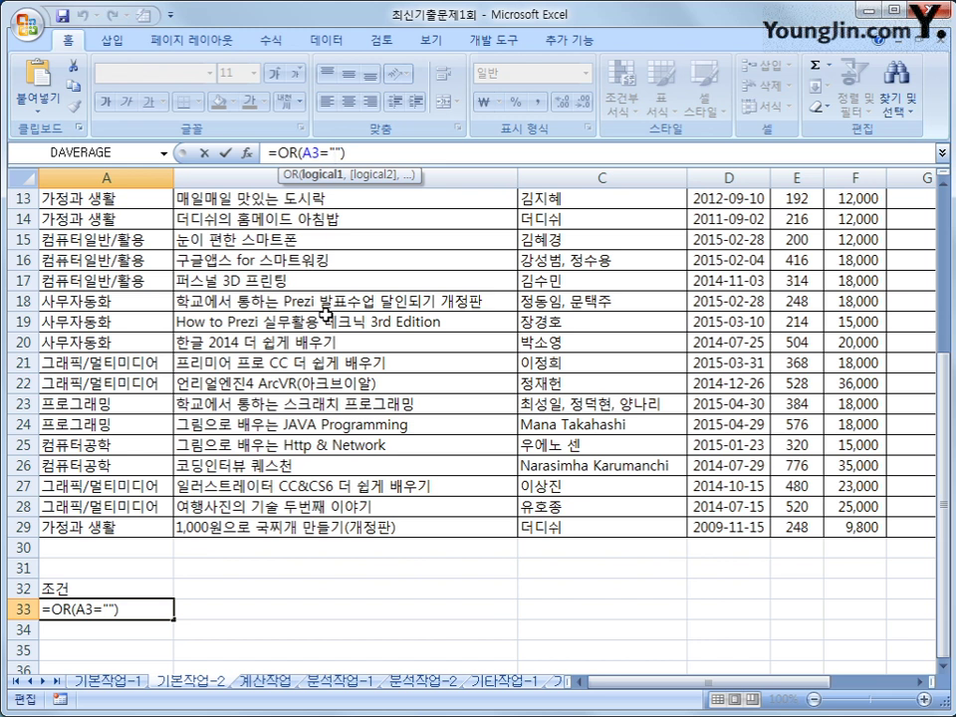
pyautogui.hotkey('ctrl', 'v')
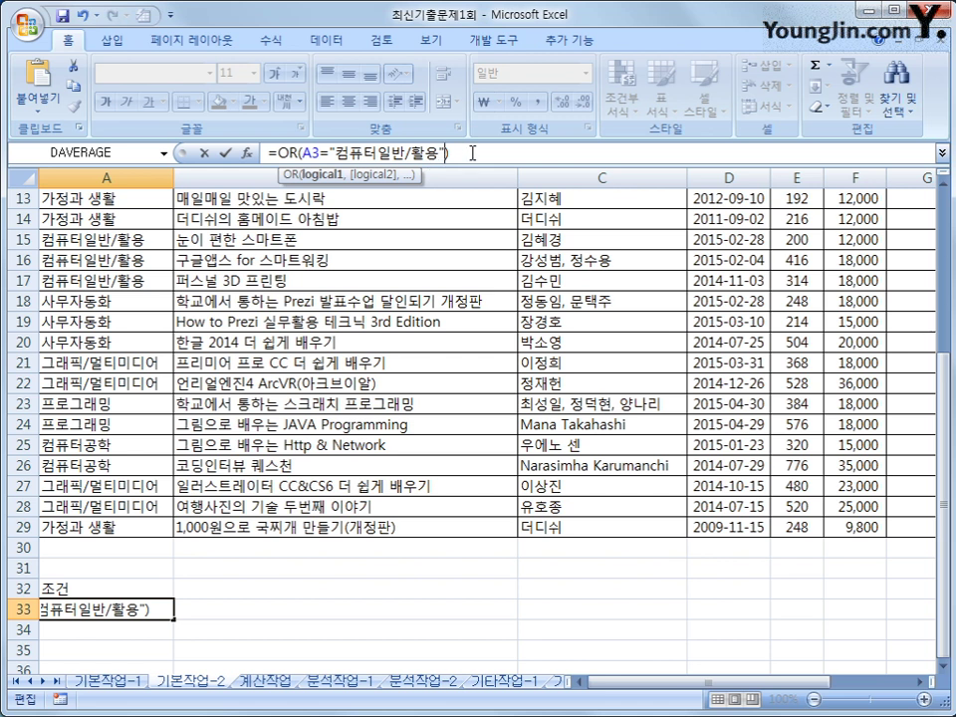
# - Add A3="사무자동화" as the second condition of the OR formula in A33
pyautogui.write(',')
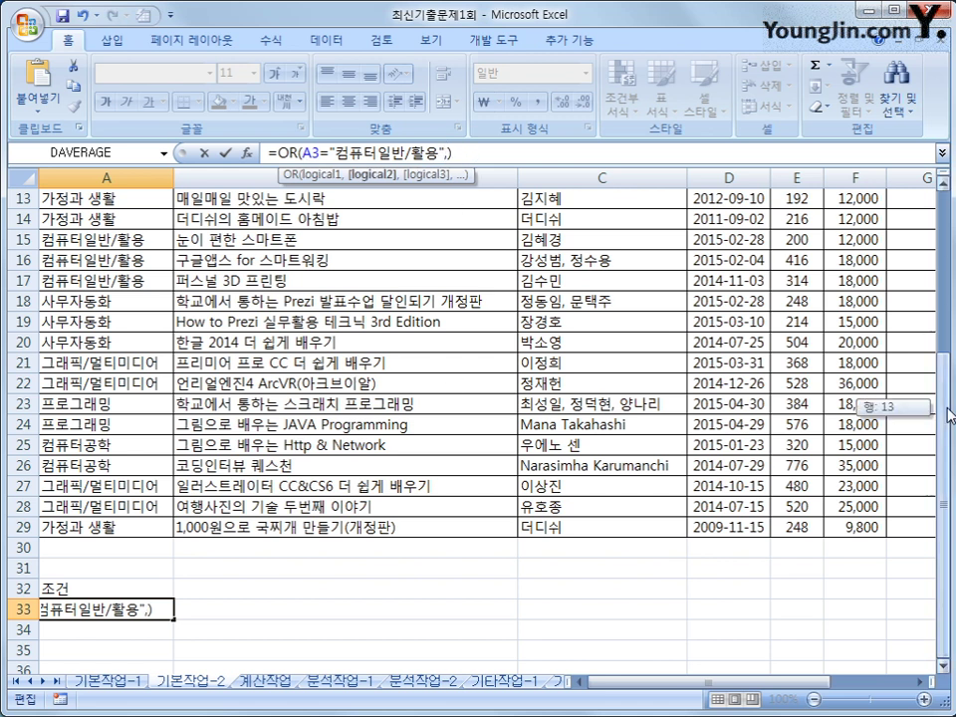
pyautogui.scroll(4, 760, 237)
pyautogui.click(95, 240)
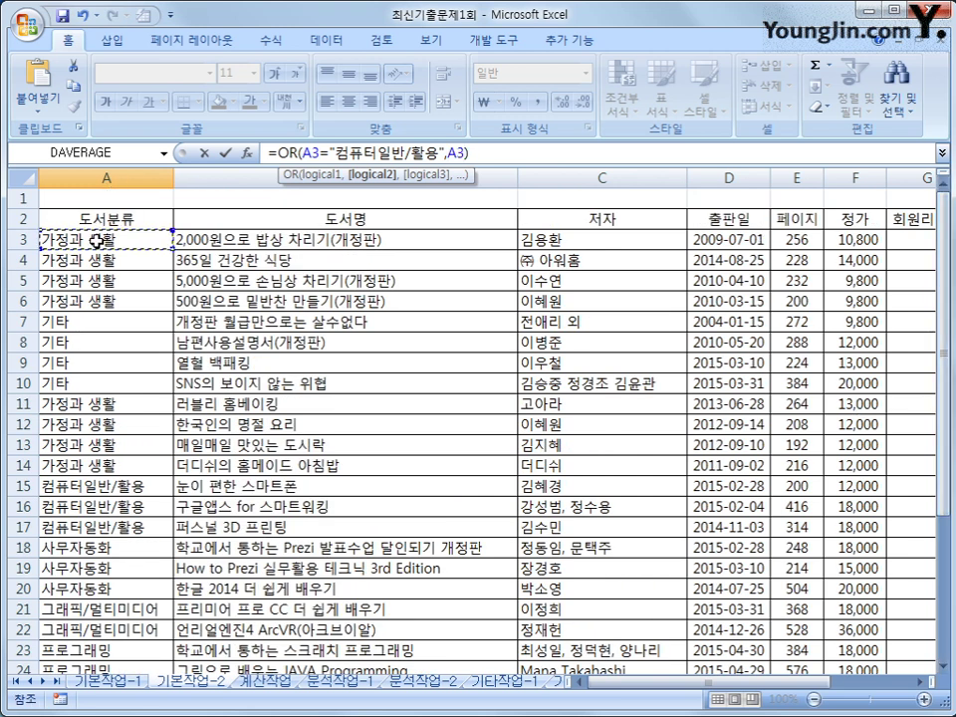
pyautogui.write('=')
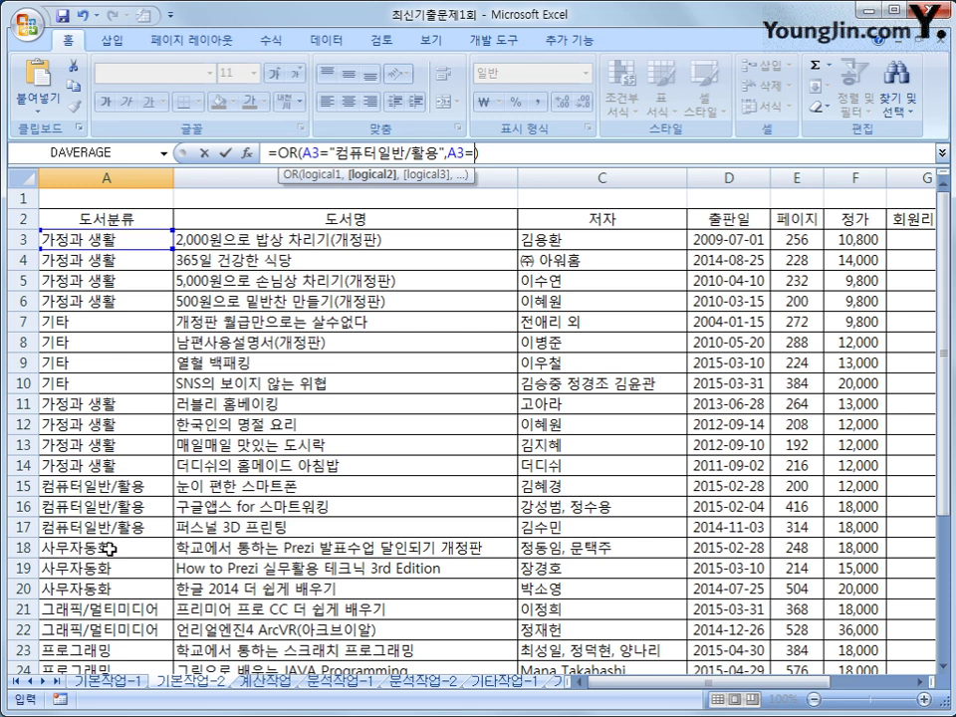
pyautogui.write('"')
pyautogui.write('tk')
pyautogui.press('BackSpace')
pyautogui.press('BackSpace')
pyautogui.write('사무자동')
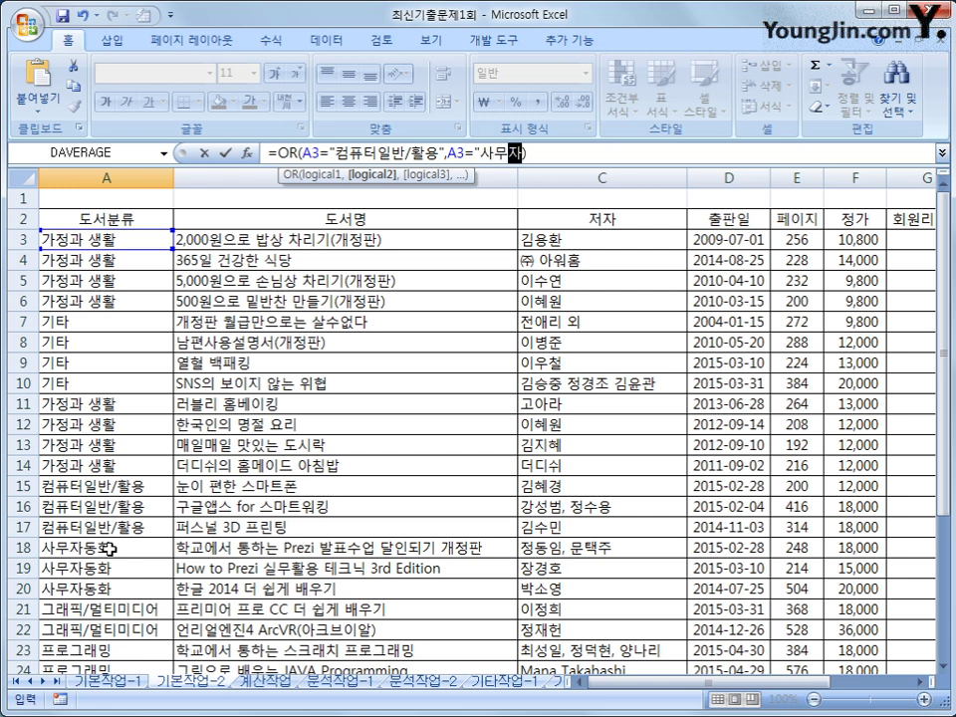
pyautogui.write('화")')
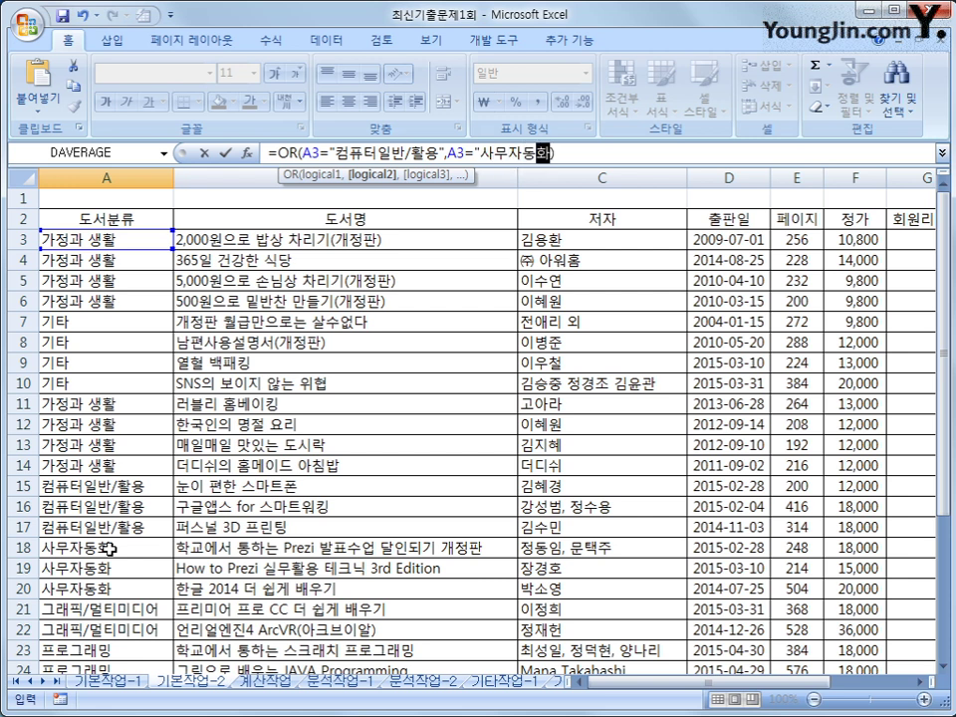
pyautogui.press('BackSpace')
pyautogui.write('")')
pyautogui.press('Return')
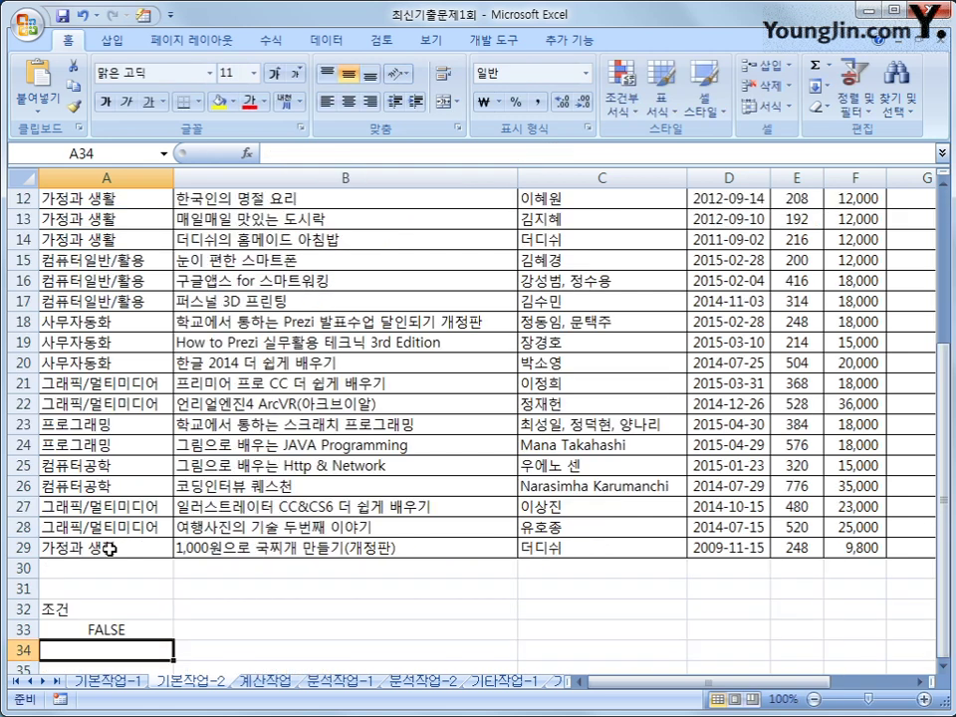
# - Change the first A3 reference in the A33 OR formula to the column-absolute $A3
pyautogui.scroll(3, 75, 538)
pyautogui.scroll(-5, 118, 623)
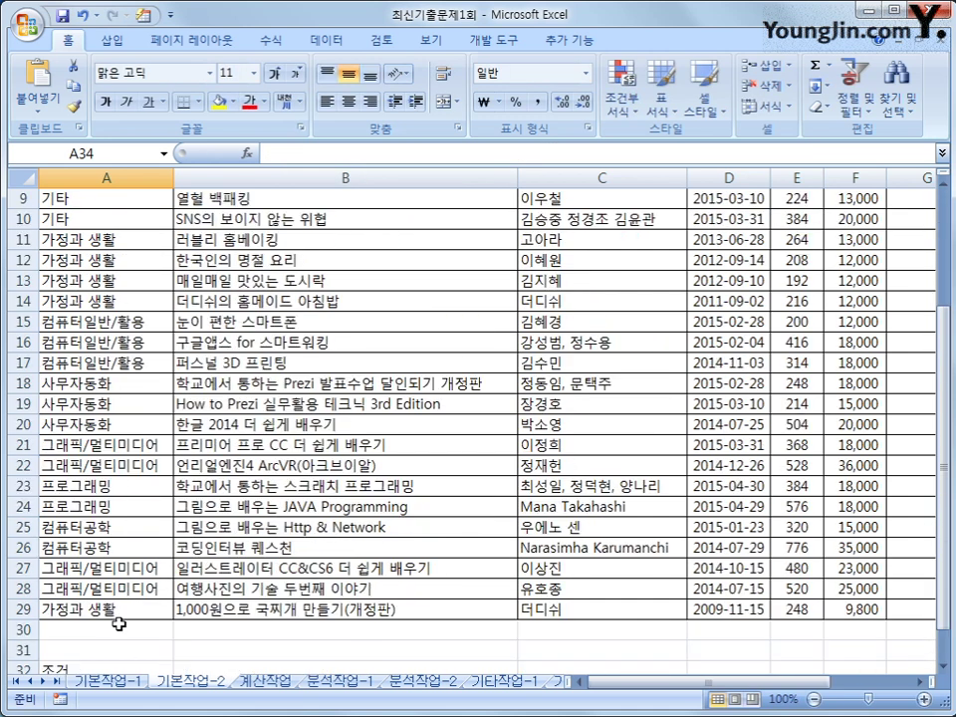
pyautogui.click(100, 504)
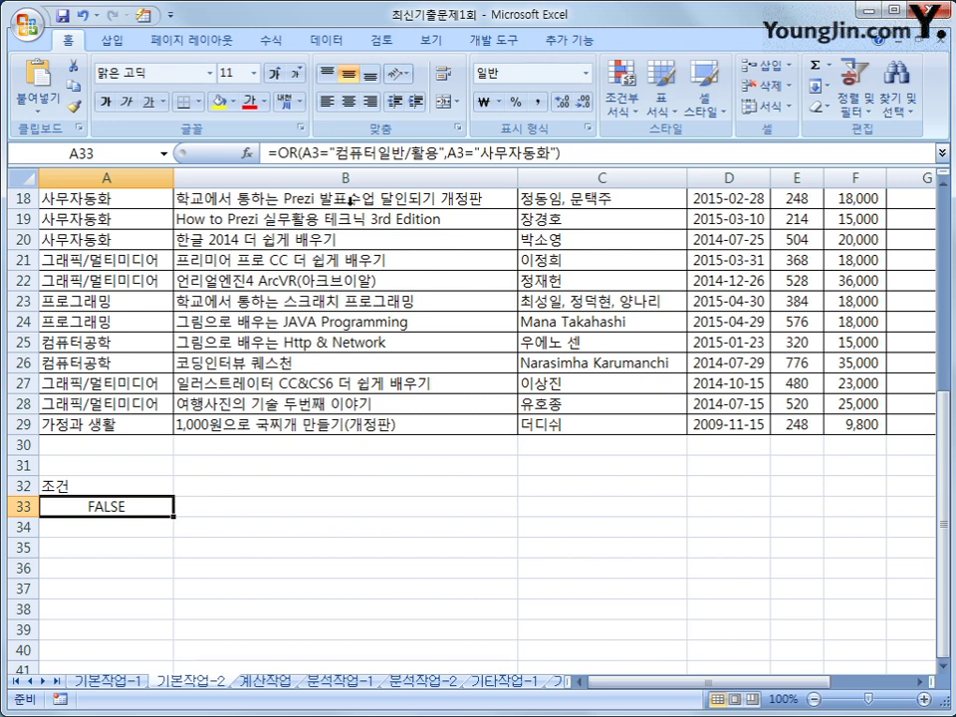
pyautogui.click(281, 152)
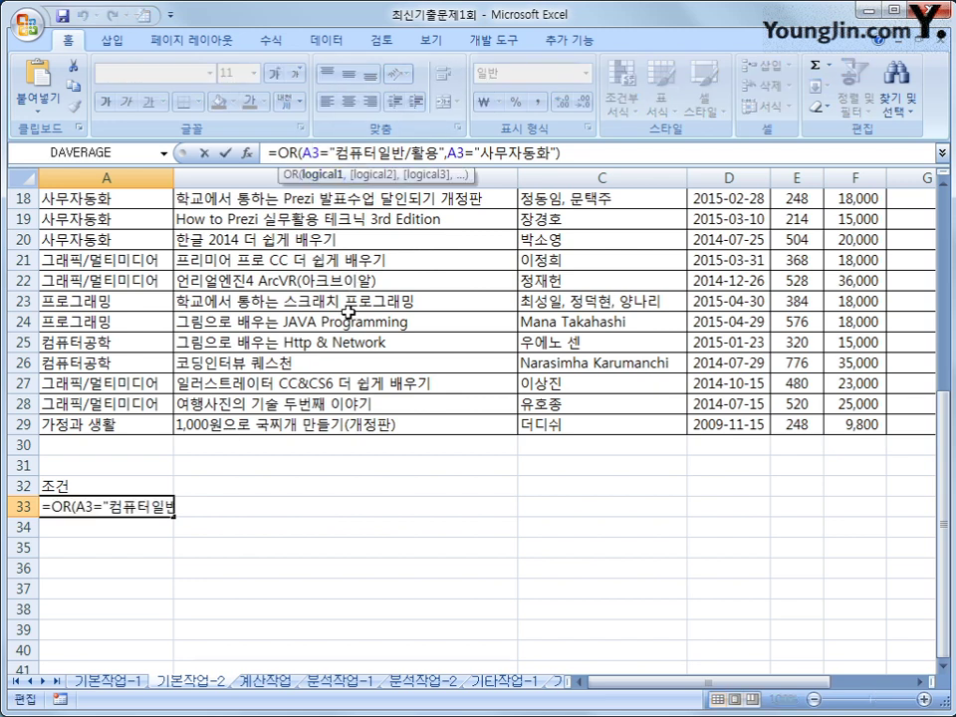
pyautogui.press('F4')
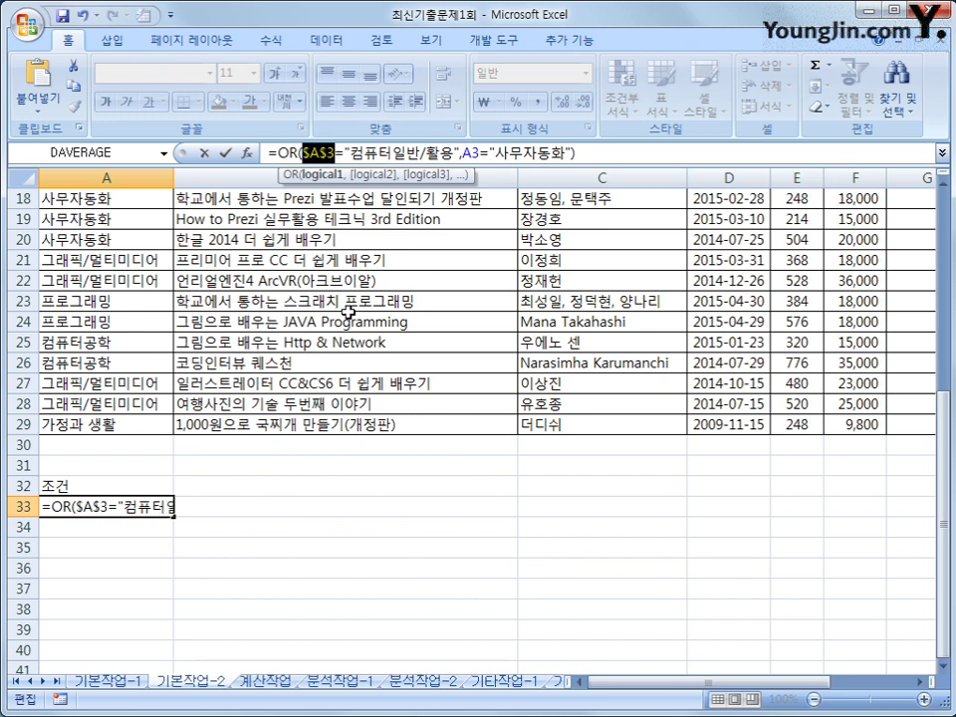
pyautogui.press('F4')
pyautogui.press('F4')
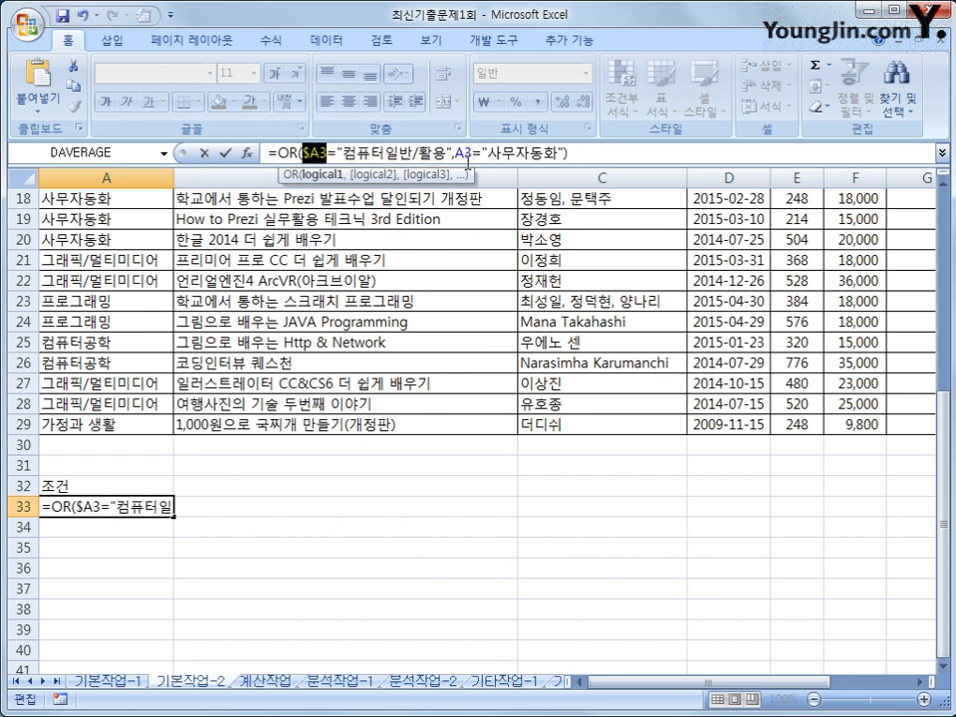
# - Make the A3 reference in the 사무자동화 condition column-absolute as $A3 and enter the A33 formula
pyautogui.press('Right')
pyautogui.press('Right')
pyautogui.press('Right')
pyautogui.press('Right')
pyautogui.press('Right')
pyautogui.press('Right')
pyautogui.press('Right')
pyautogui.press('Right')
pyautogui.press('Right')
pyautogui.press('Right')
pyautogui.press('Right')
pyautogui.press('Right')
pyautogui.press('Right')
pyautogui.press('Right')
pyautogui.press('Right')
pyautogui.press('F4')
pyautogui.press('F4')
pyautogui.press('F4')
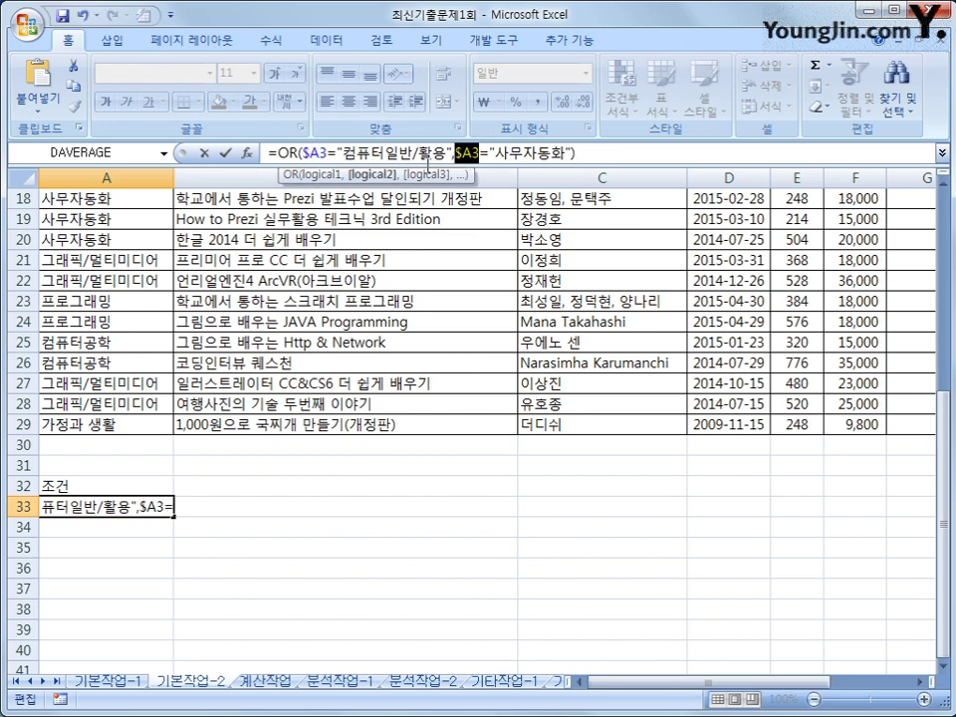
pyautogui.press('Return')
# - Nest the OR expression in A33 as the first argument of an AND function
pyautogui.click(118, 508)
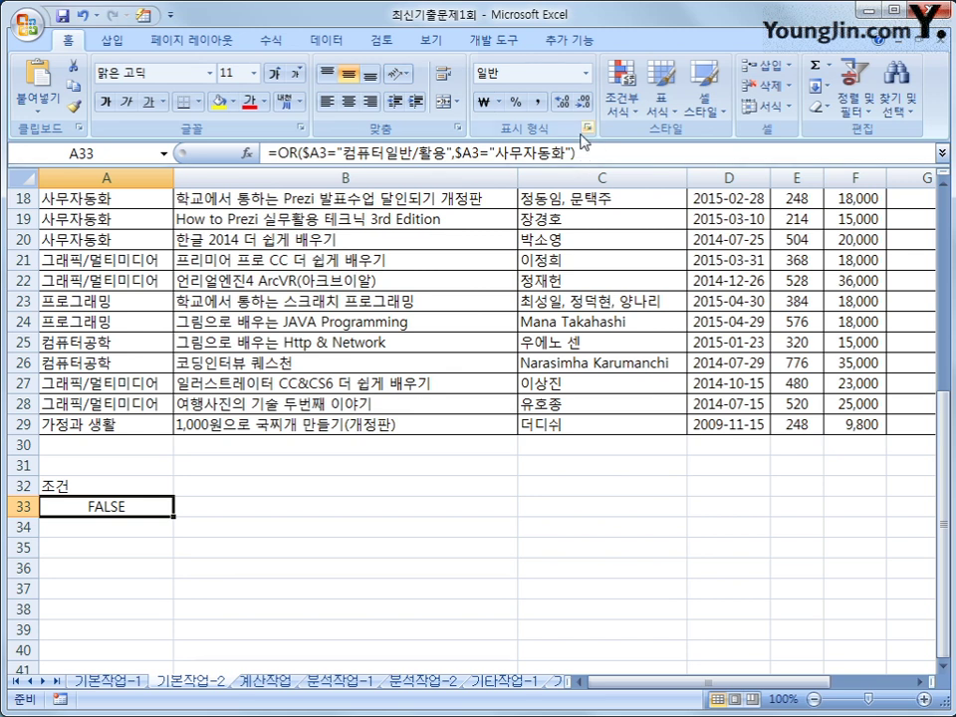
pyautogui.click(618, 153)
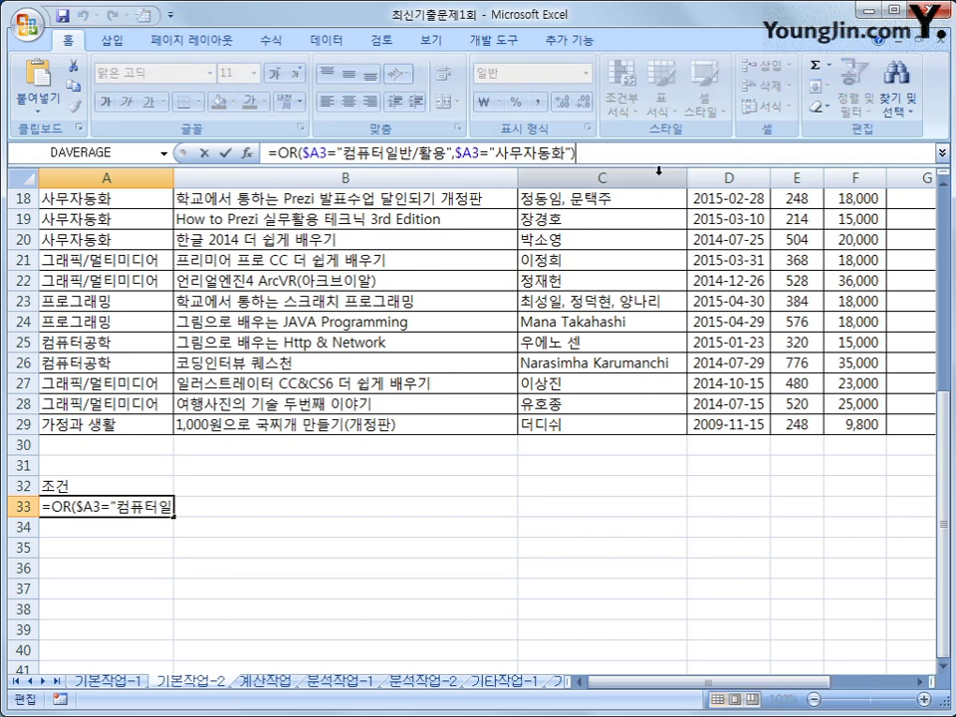
pyautogui.click(275, 154)
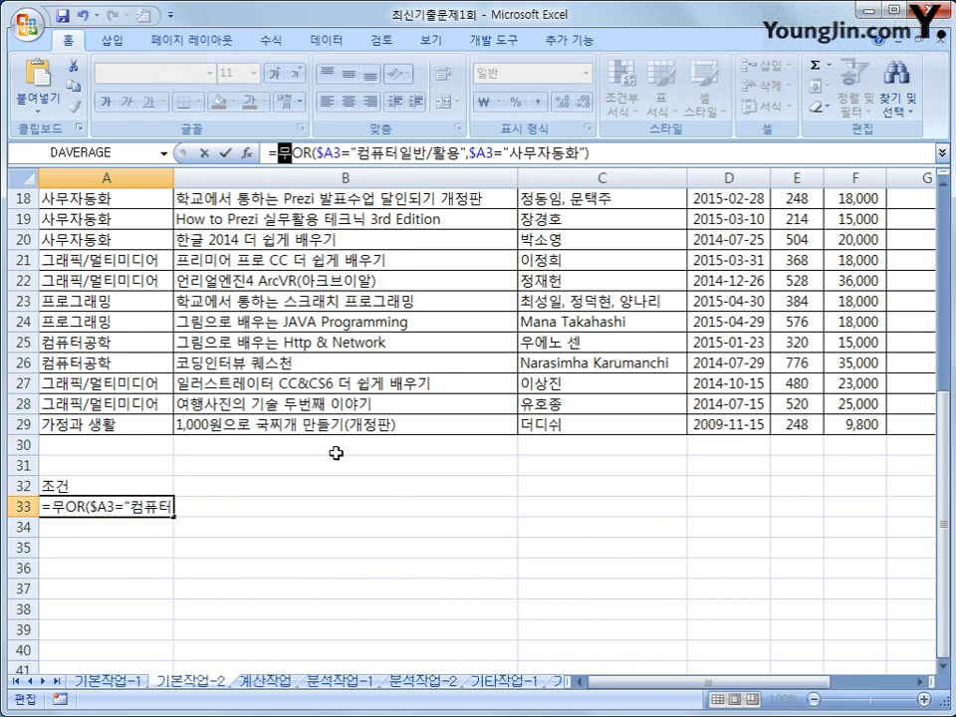
pyautogui.write('and(')
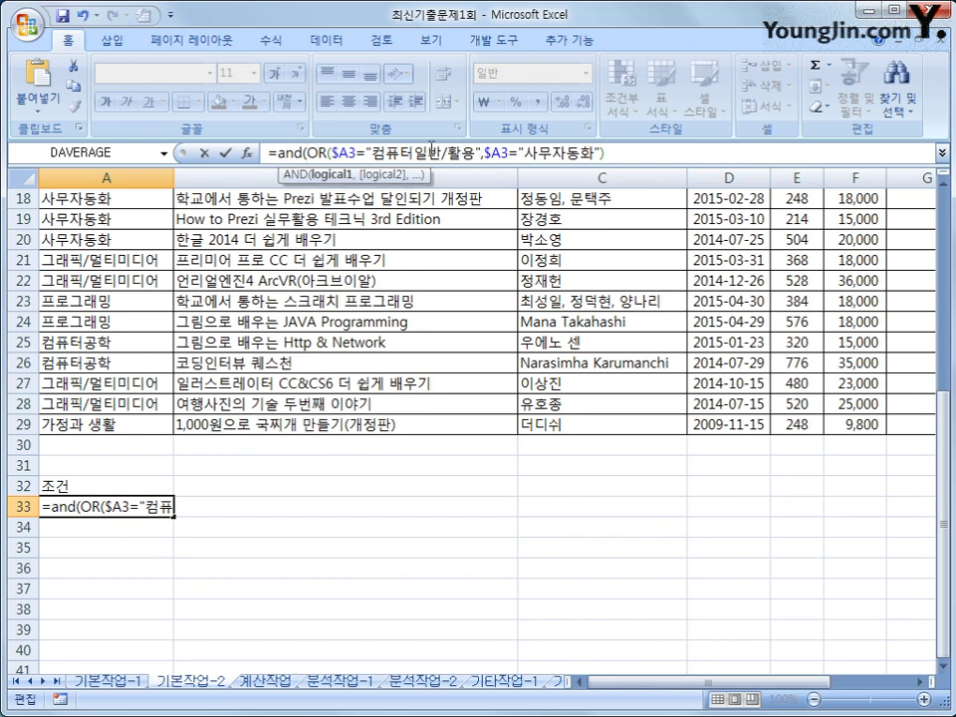
pyautogui.click(615, 154)
pyautogui.write(',')
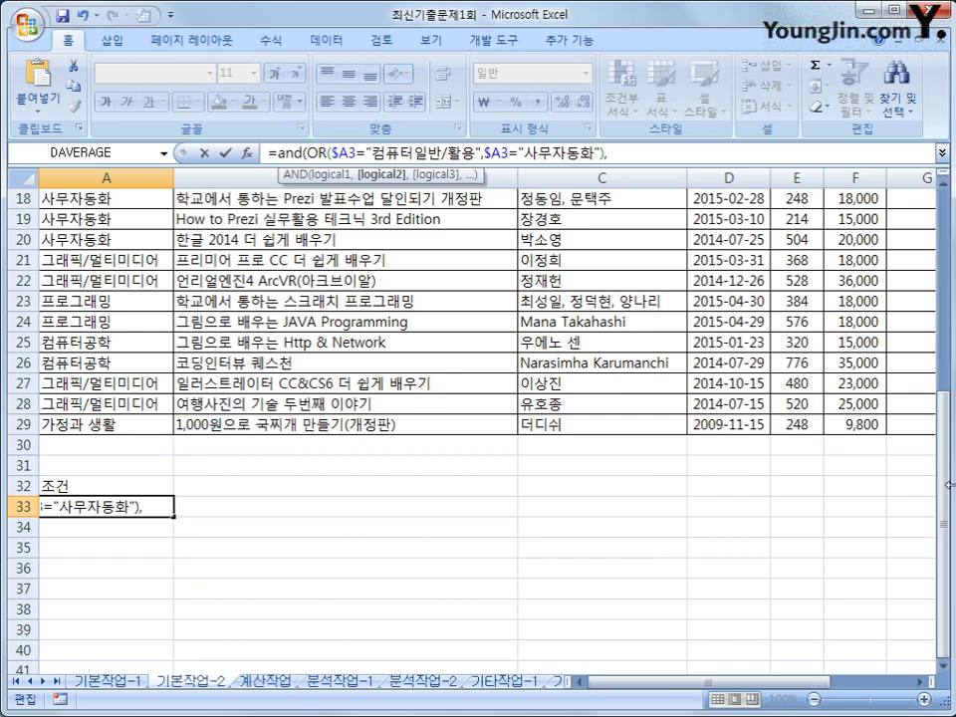
# - Begin the second AND condition in A33 with the first 정가 cell as a column-absolute reference, $F3>=
pyautogui.moveTo(949, 495); pyautogui.dragTo(949, 298)
pyautogui.click(858, 240)
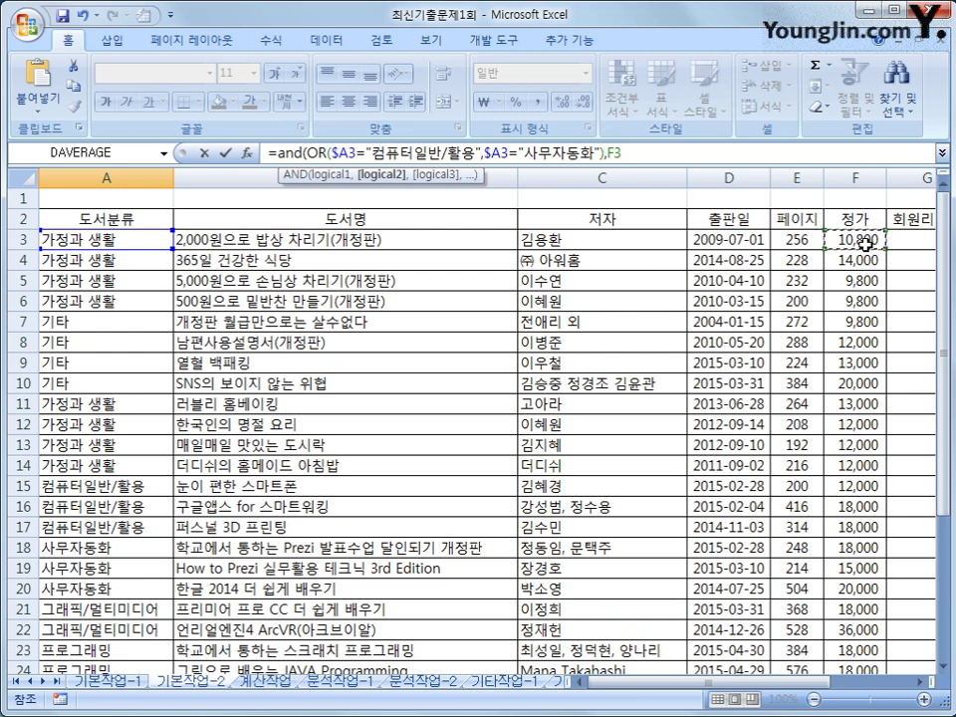
pyautogui.press('F4')
pyautogui.press('F4')
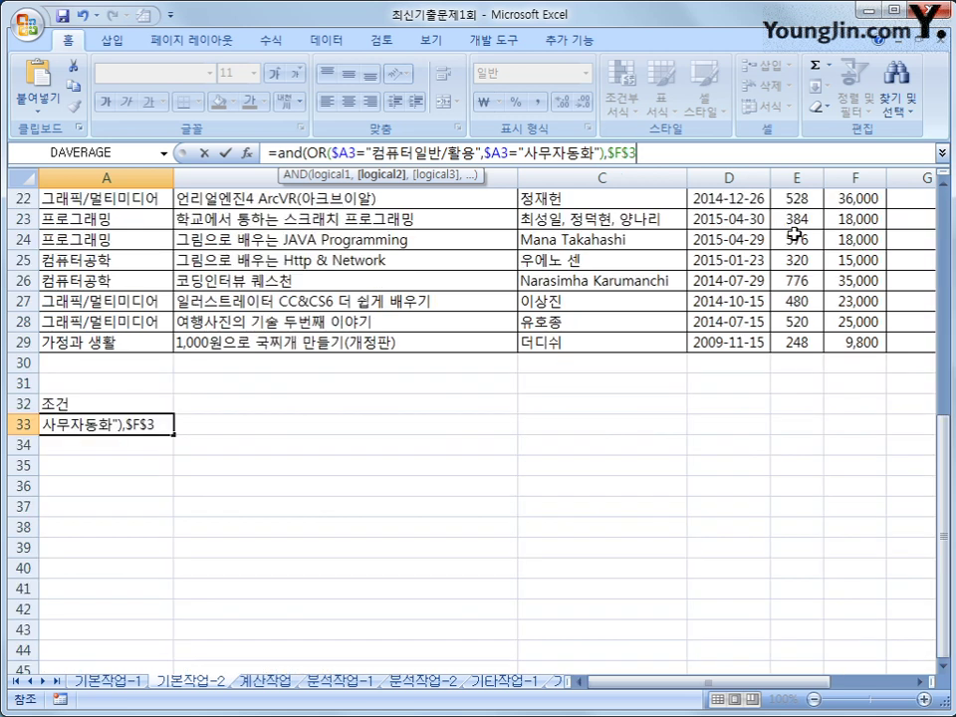
pyautogui.press('F4')
pyautogui.write('>=')
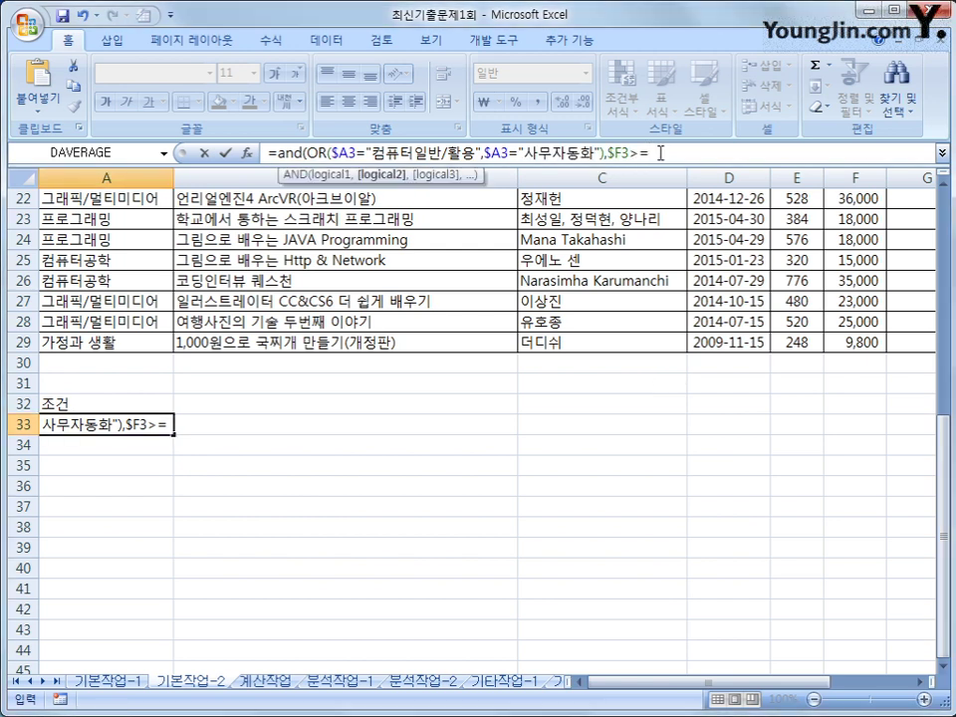
# - Complete the price condition with AVERAGE($F$3:$F$29), close the AND function and enter the A33 formula
pyautogui.write('avera')
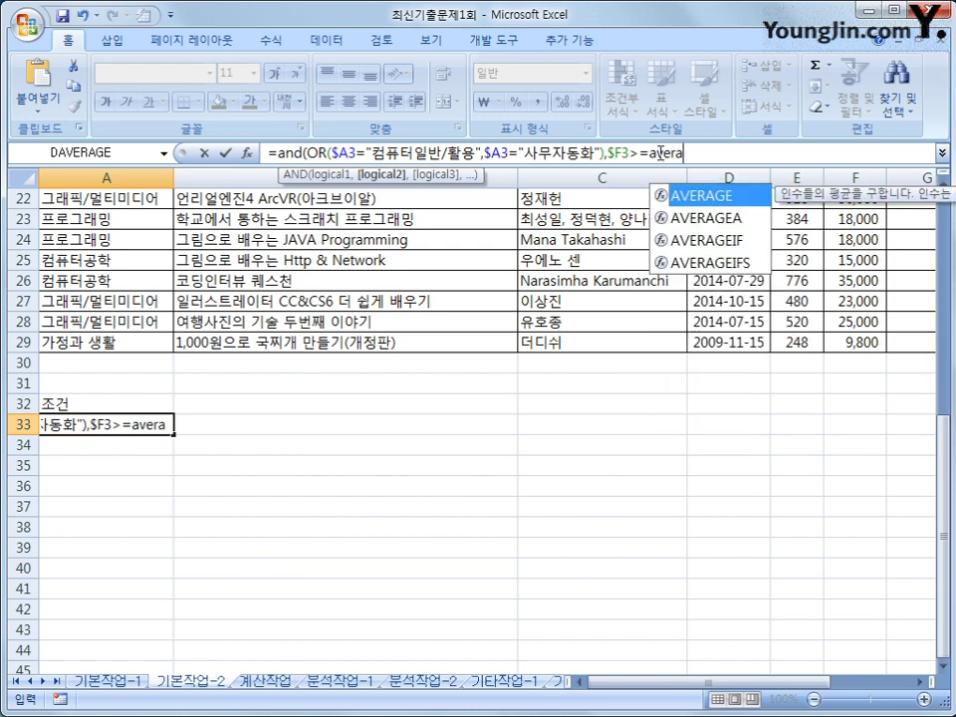
pyautogui.press('Tab')
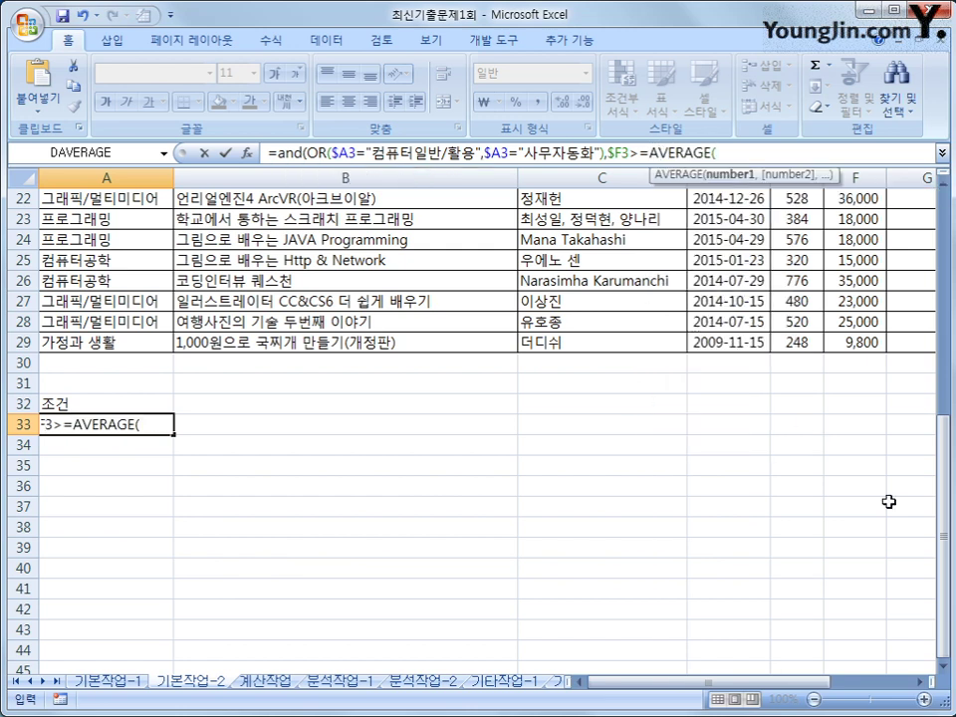
pyautogui.moveTo(944, 504); pyautogui.dragTo(943, 489)
pyautogui.click(869, 237)
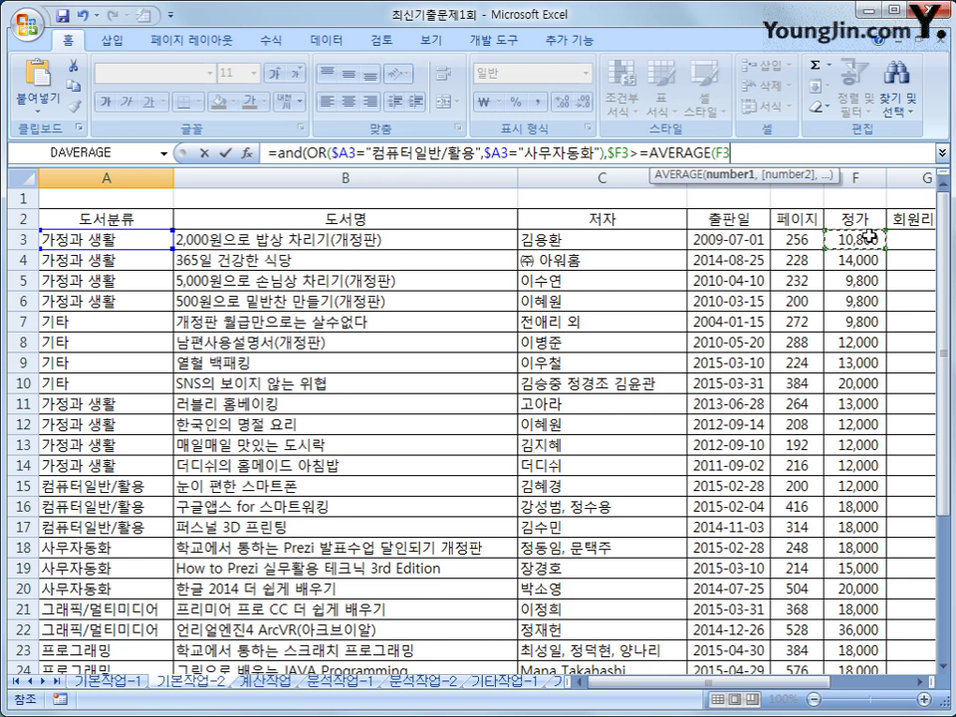
pyautogui.moveTo(869, 237); pyautogui.dragTo(855, 621)
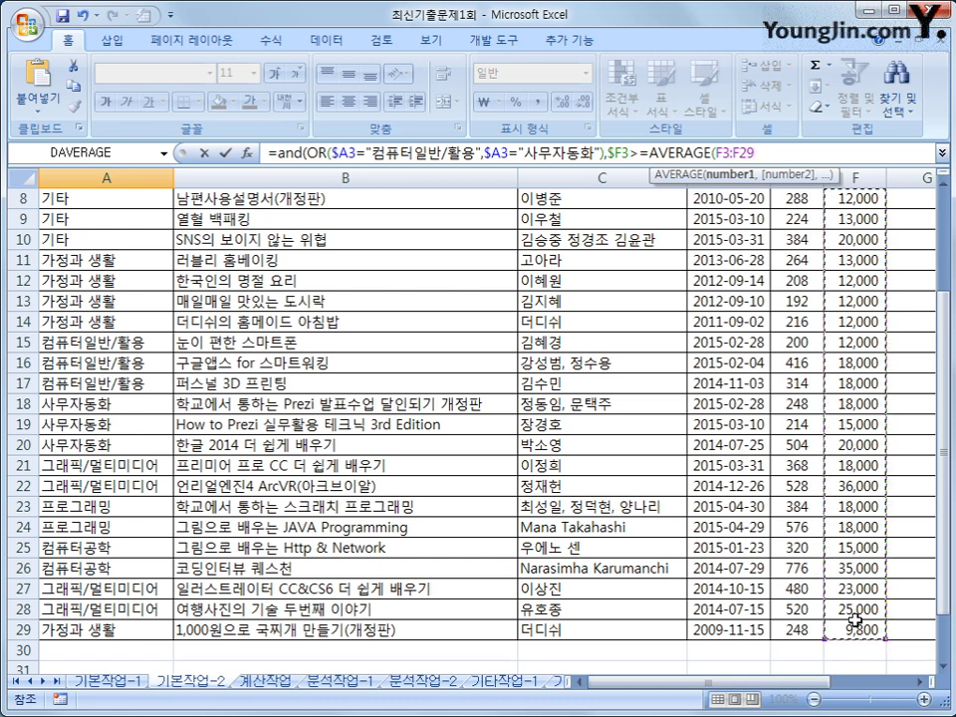
pyautogui.press('F4')
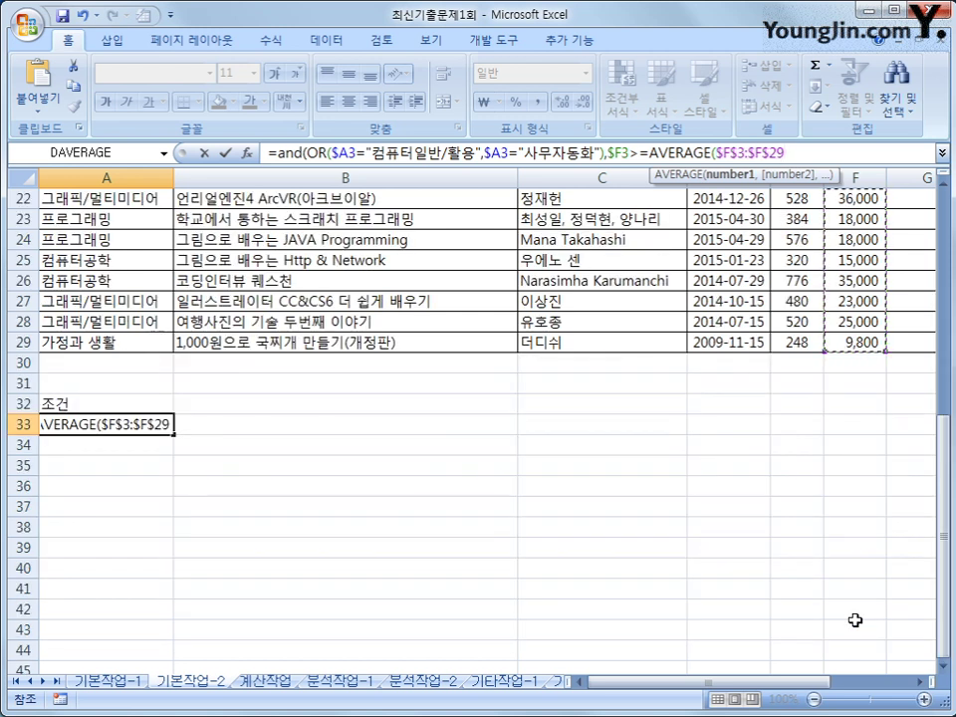
pyautogui.write(')')
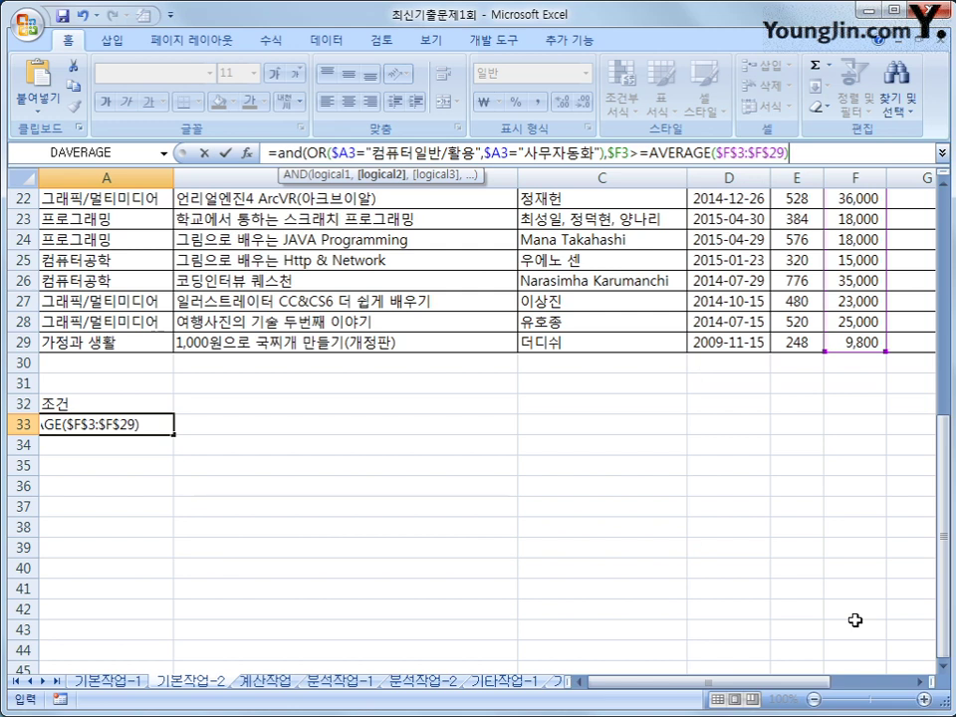
pyautogui.write(')')
pyautogui.press('Return')
pyautogui.press('Up')
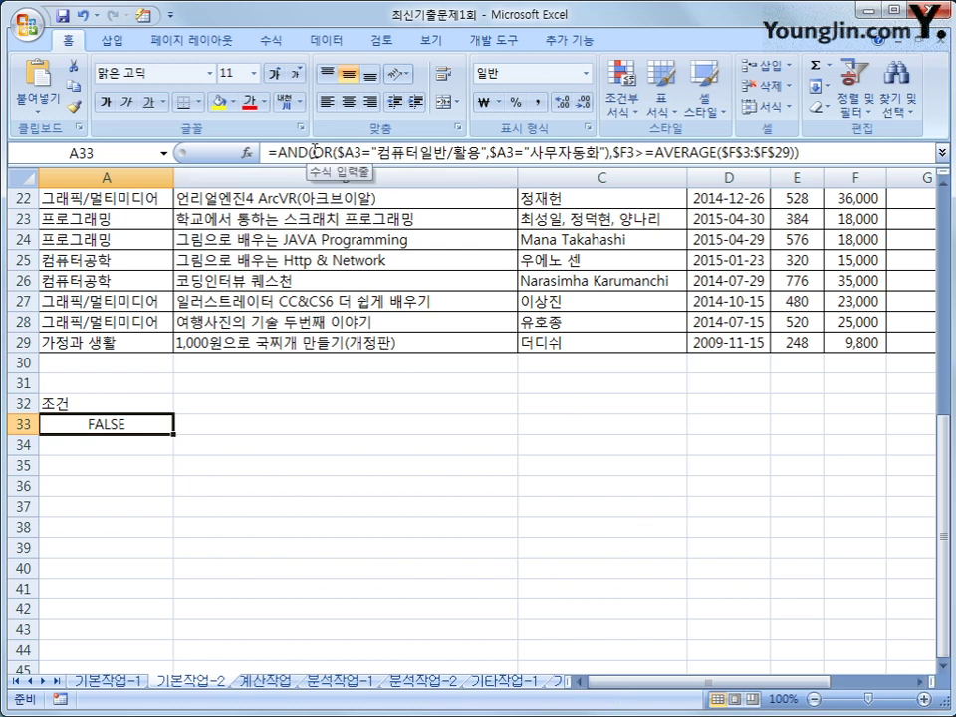
pyautogui.moveTo(314, 152); pyautogui.dragTo(797, 152)
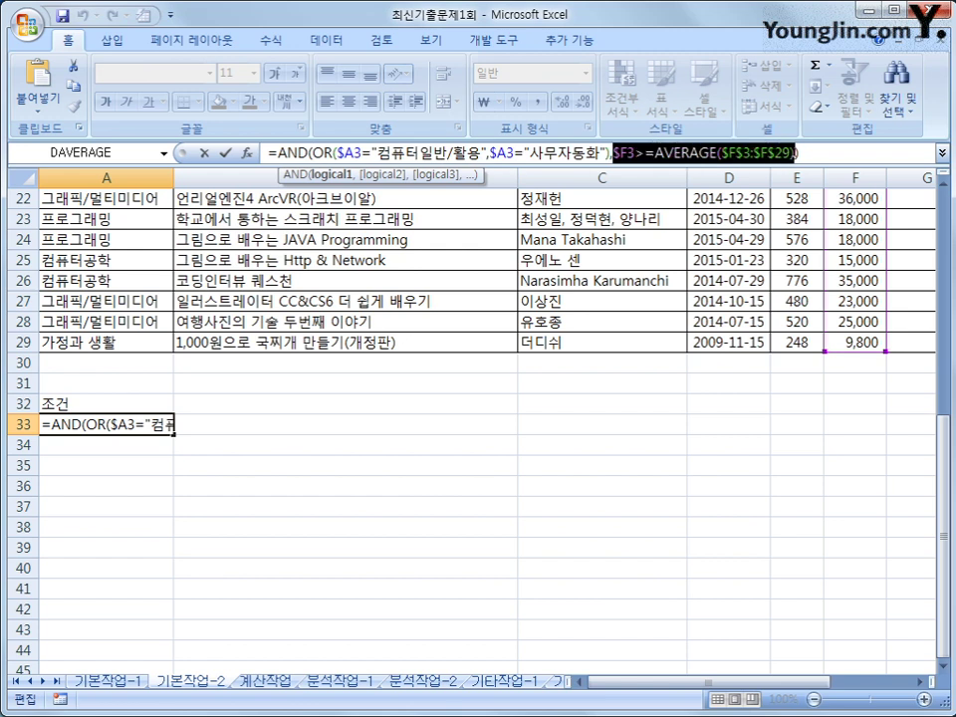
pyautogui.click(809, 151)
pyautogui.press('Return')
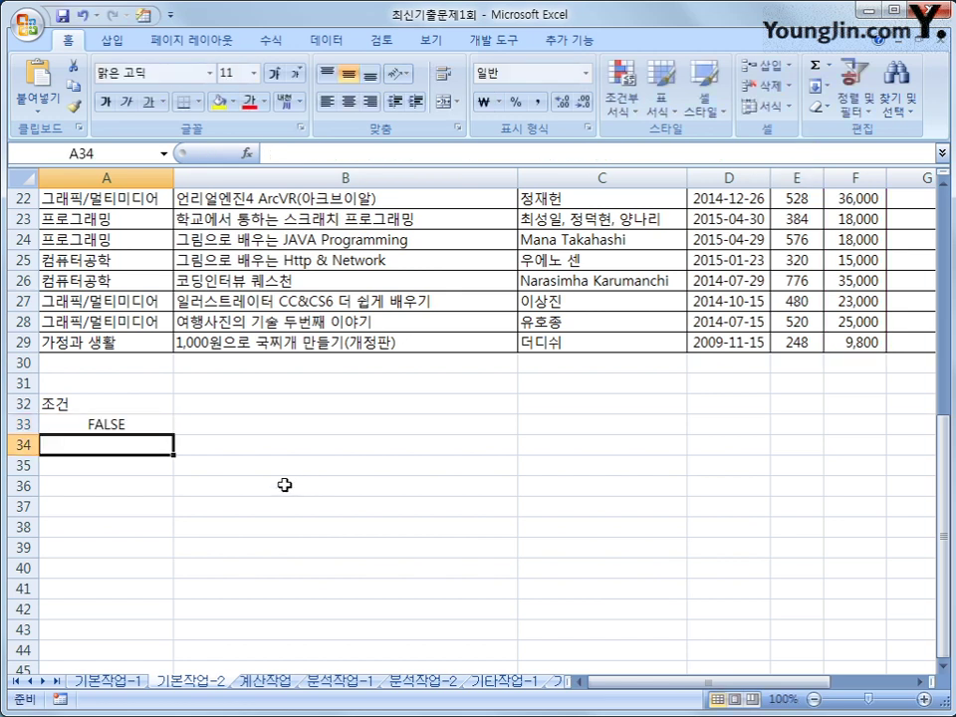
# - Copy the headings 도서명, 페이지, 정가 and 판매량 from row 2 of the book list
pyautogui.scroll(7, 285, 485)
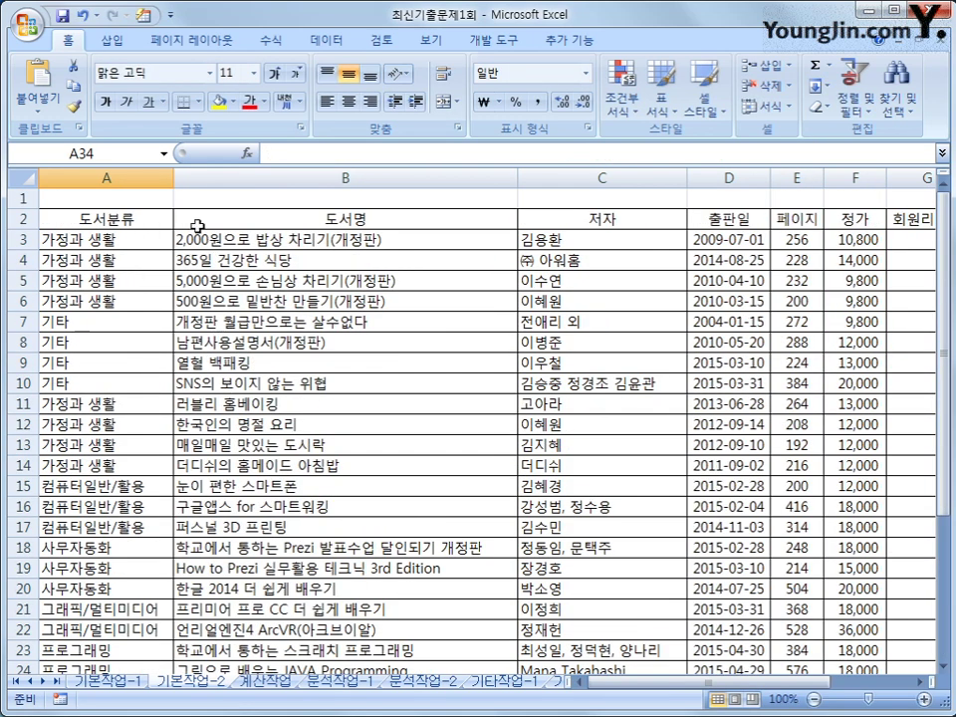
pyautogui.click(283, 220)
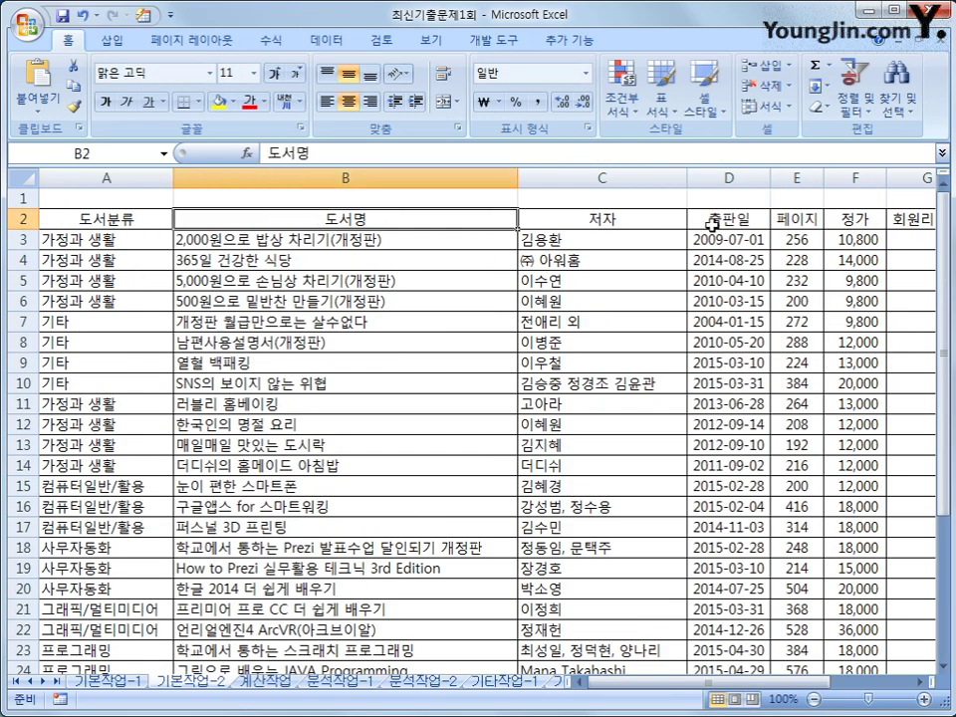
pyautogui.keyDown('ctrl'); pyautogui.click(803, 221); pyautogui.keyUp('ctrl')
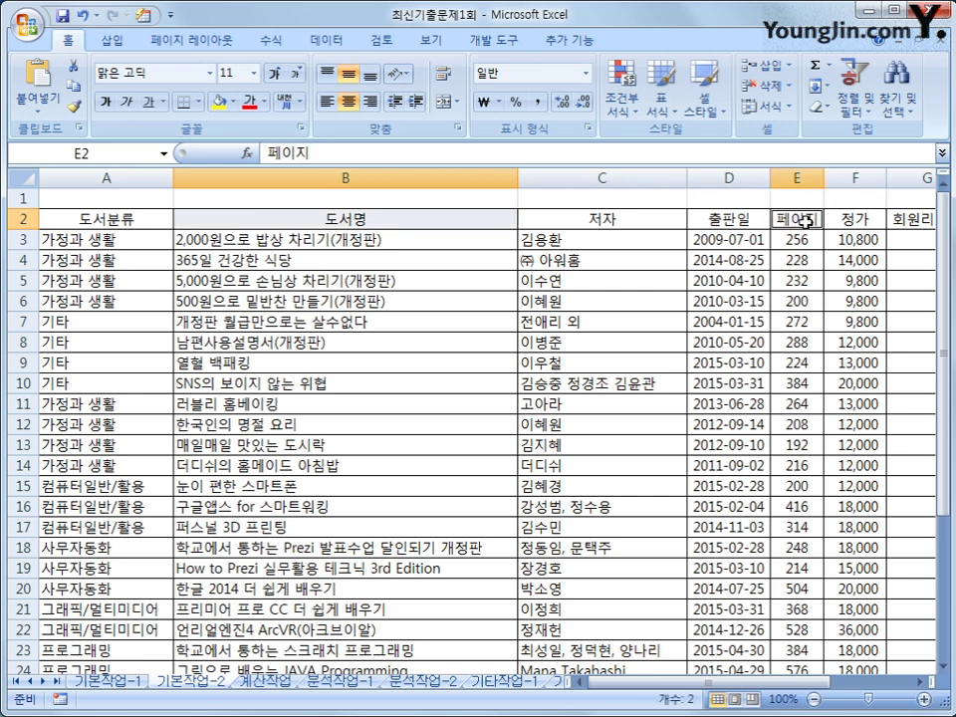
pyautogui.keyDown('ctrl'); pyautogui.click(842, 223); pyautogui.keyUp('ctrl')
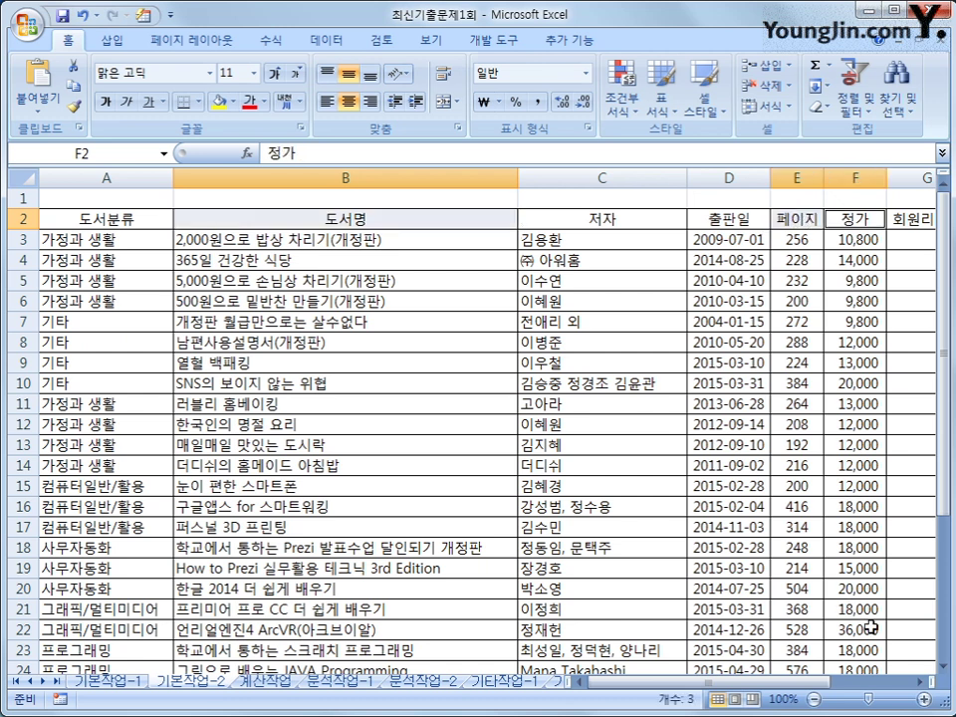
pyautogui.click(923, 682)
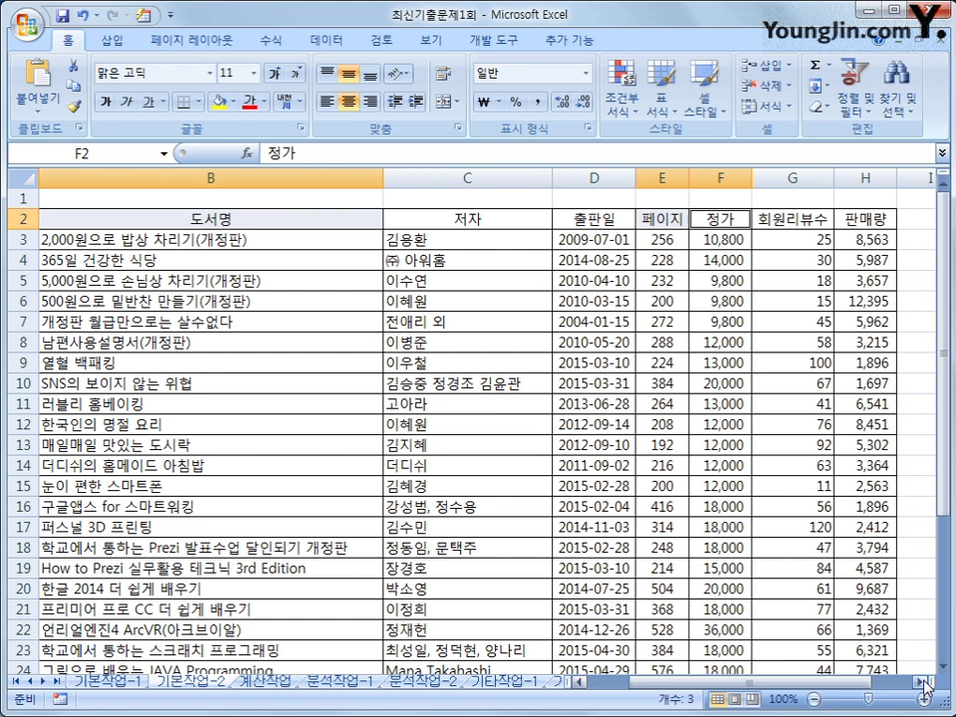
pyautogui.keyDown('ctrl'); pyautogui.click(851, 219); pyautogui.keyUp('ctrl')
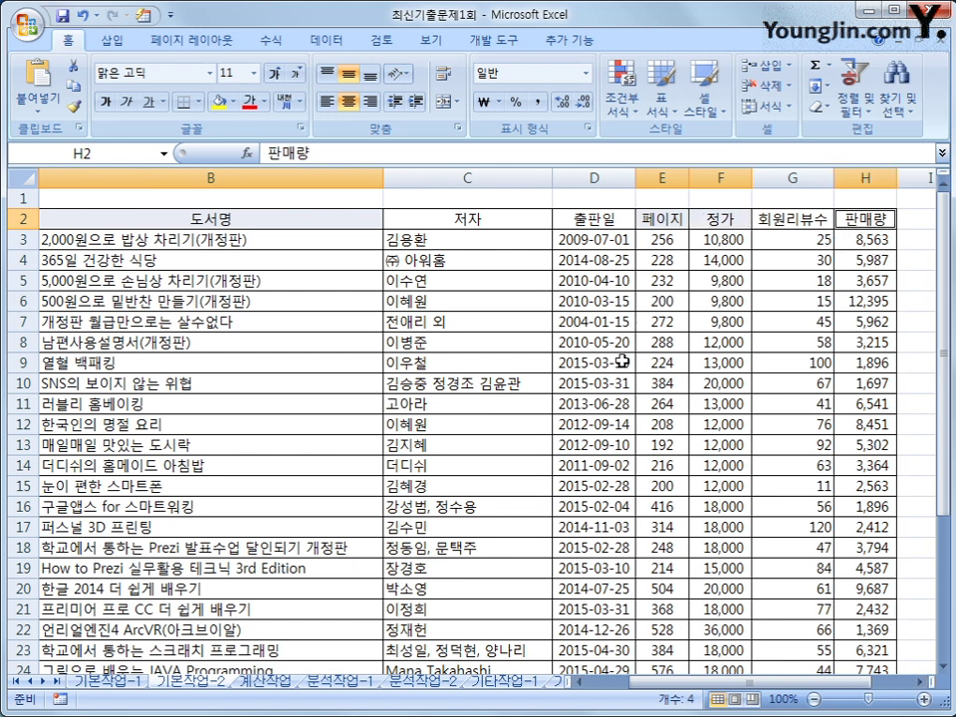
pyautogui.hotkey('ctrl', 'c')
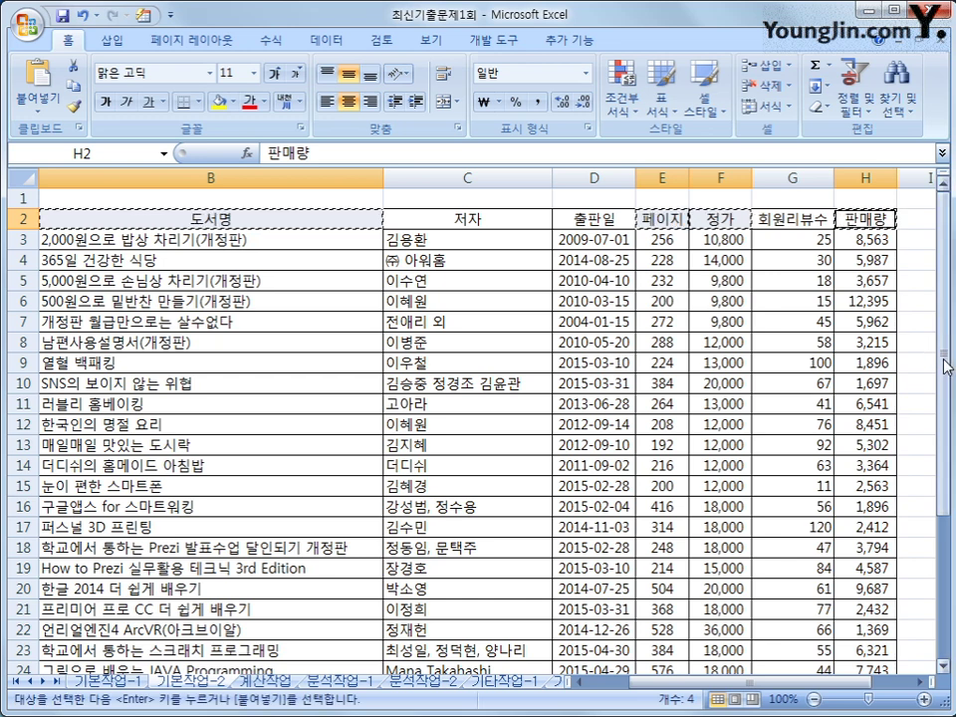
# - Paste the copied headings below the criteria, starting at cell B35
pyautogui.moveTo(942, 359); pyautogui.dragTo(942, 476)
pyautogui.moveTo(786, 687); pyautogui.dragTo(534, 655)
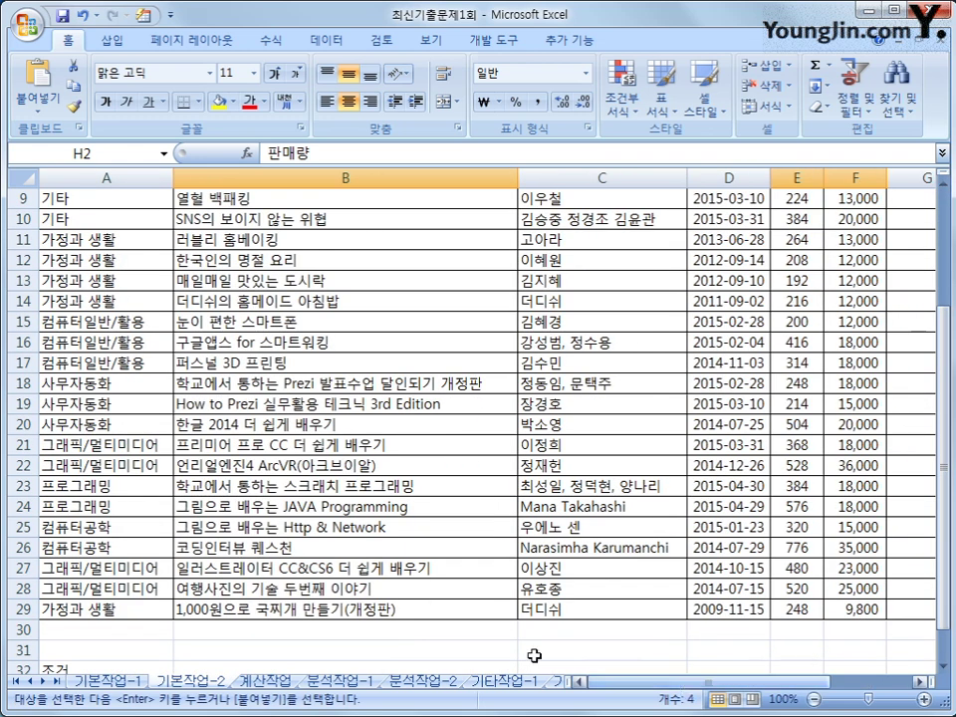
pyautogui.scroll(-3, 239, 599)
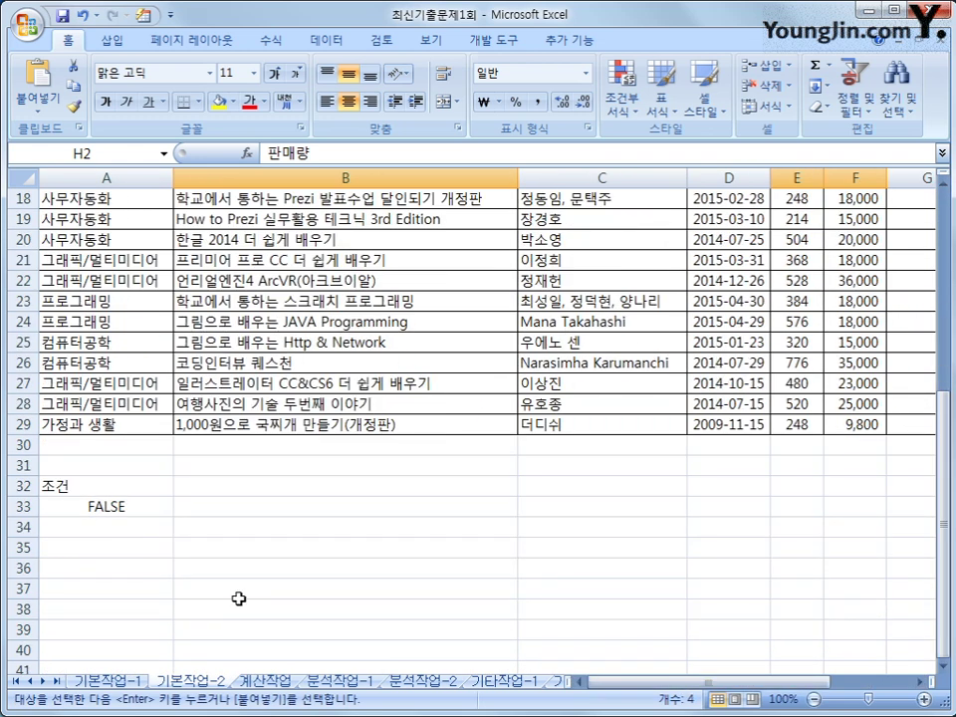
pyautogui.click(209, 549)
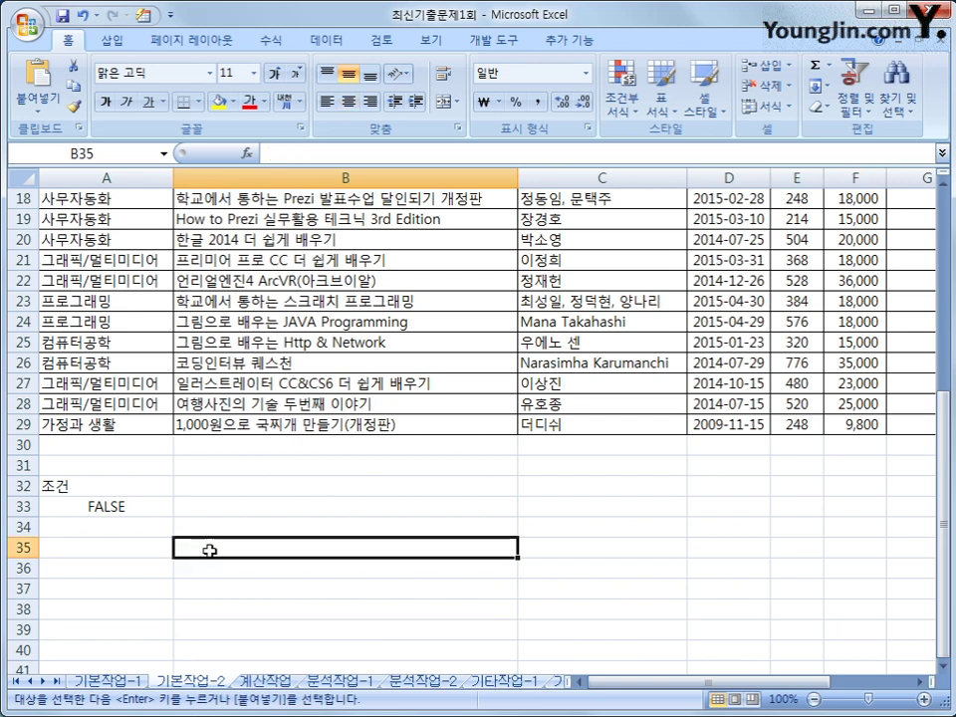
pyautogui.hotkey('ctrl', 'v')
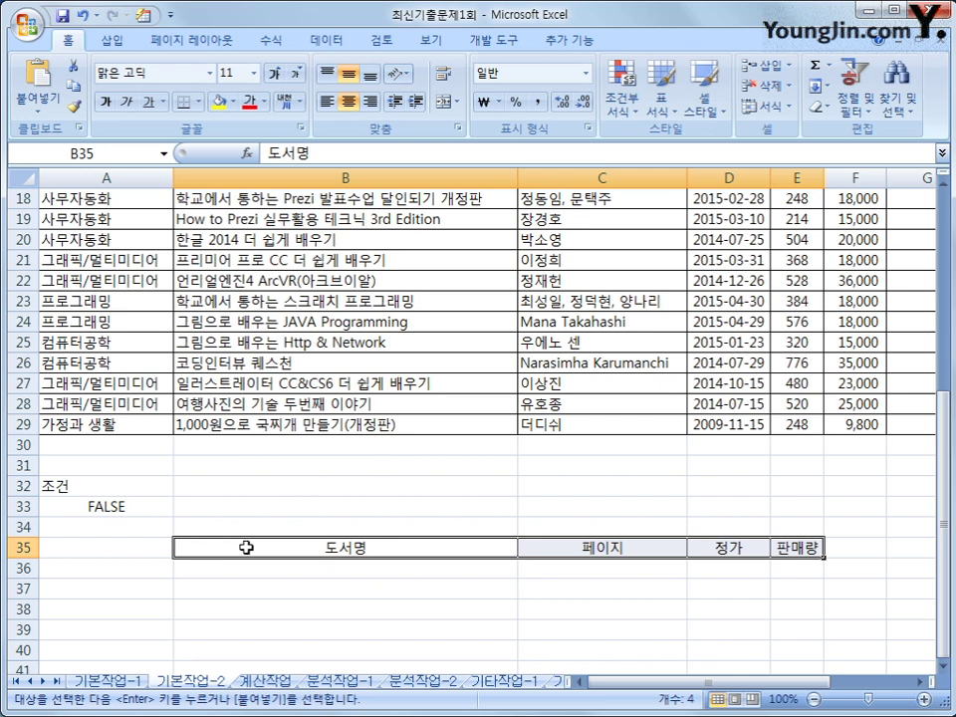
# - Set up an advanced filter on the book list $A$2:$H$29 with the criteria range $A$32:$A$33
pyautogui.click(312, 220)
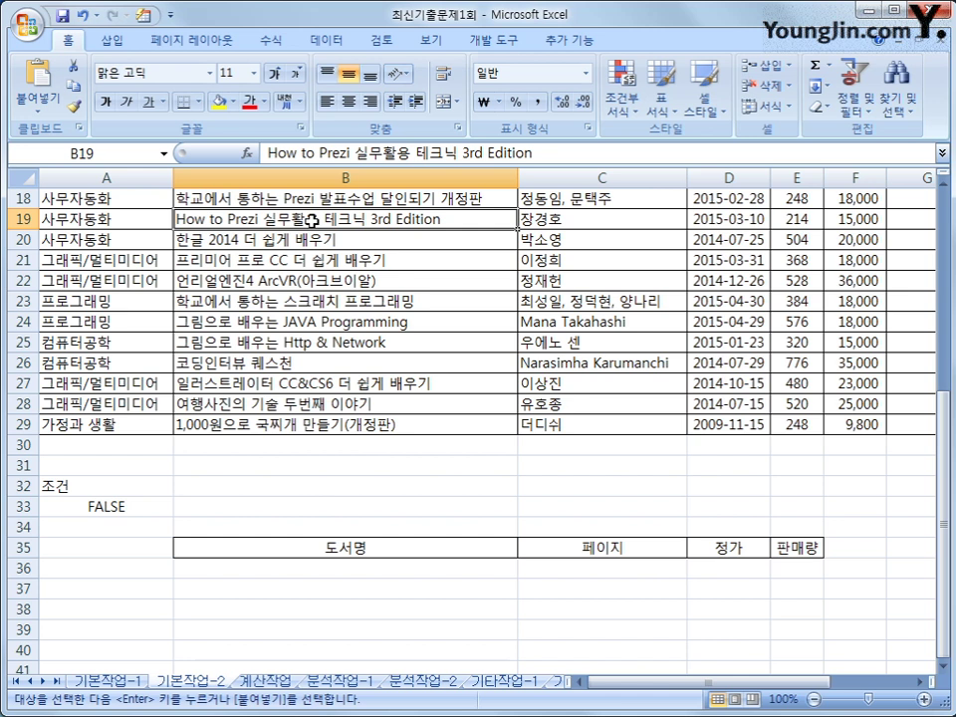
pyautogui.click(325, 41)
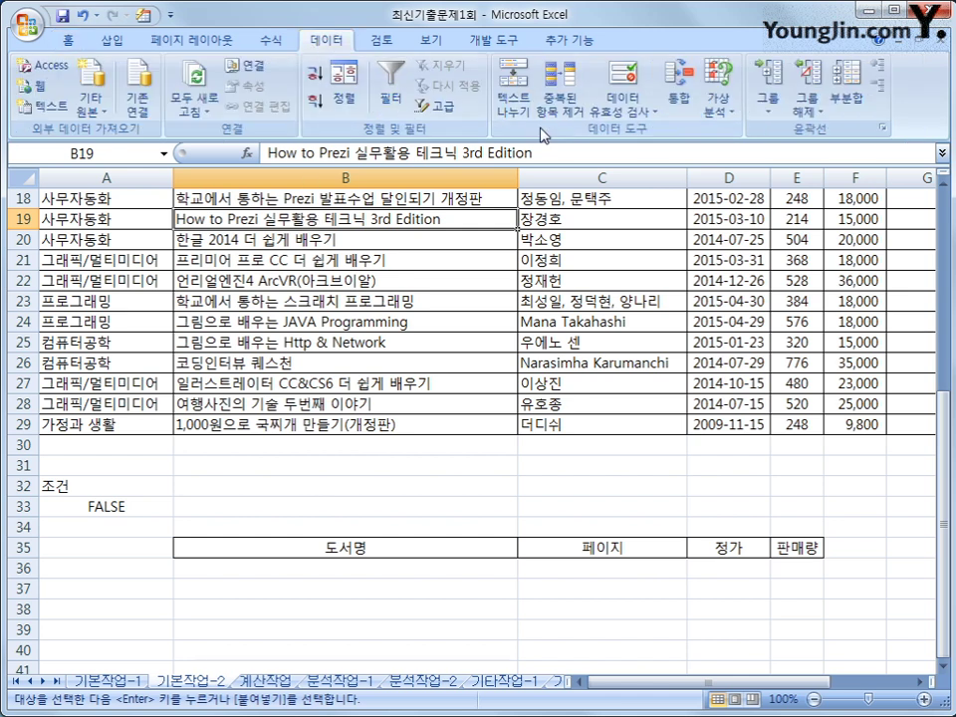
pyautogui.click(435, 106)
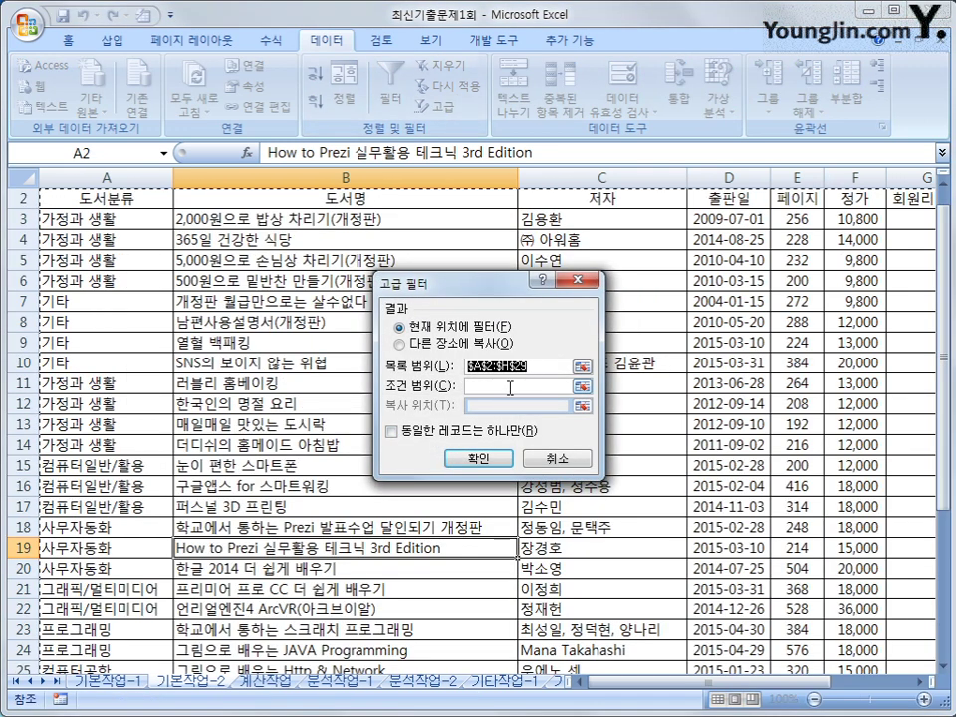
pyautogui.click(509, 388)
pyautogui.scroll(-3, 369, 399)
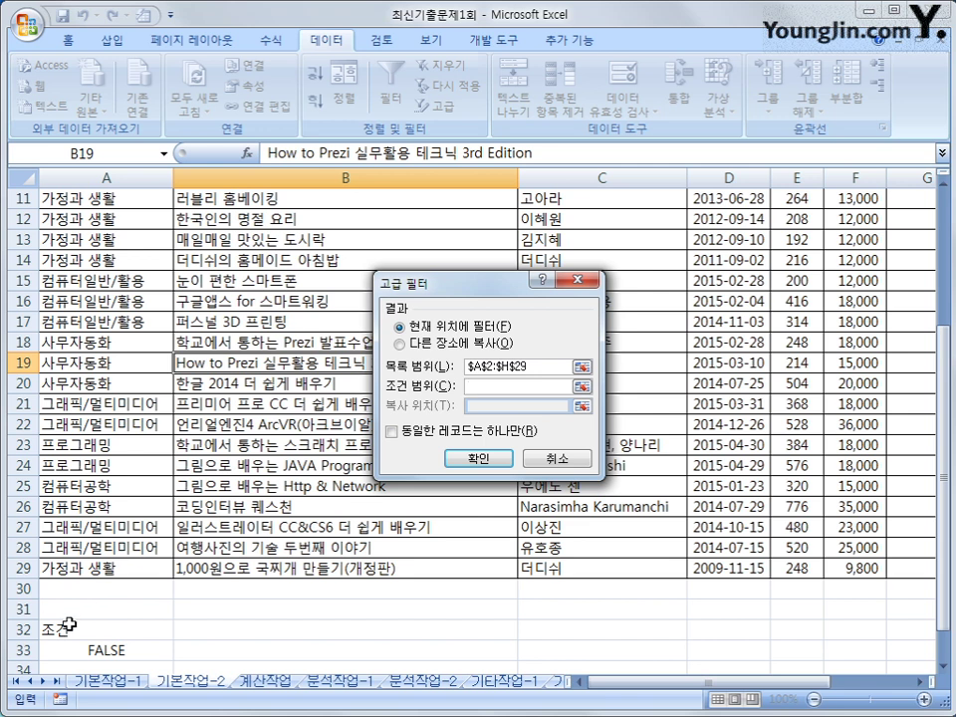
pyautogui.moveTo(69, 629); pyautogui.dragTo(75, 657)
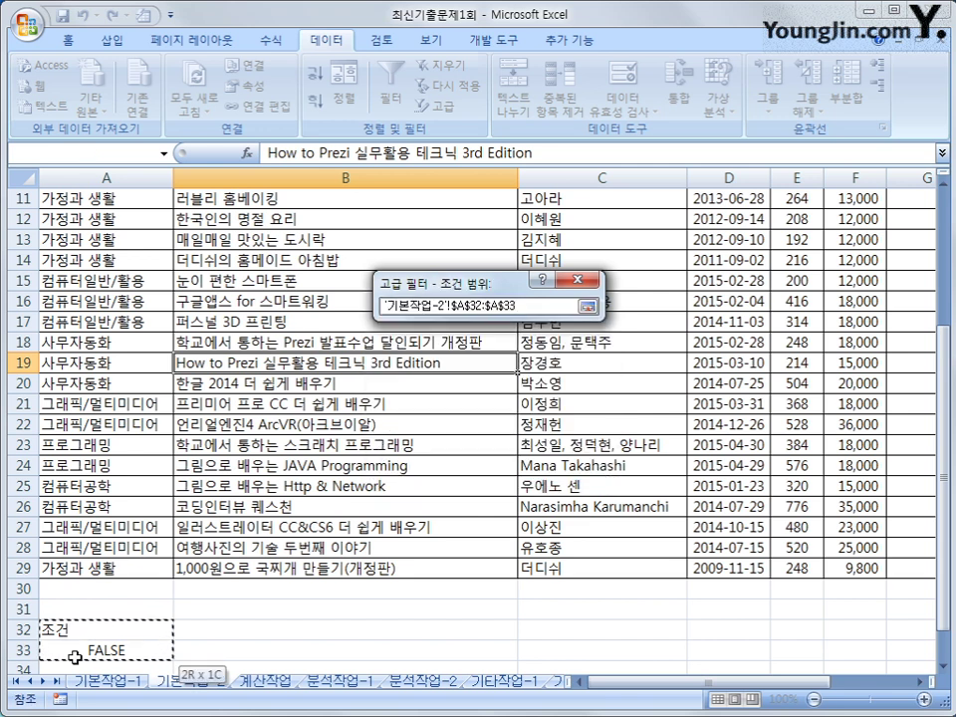
pyautogui.press('Return')
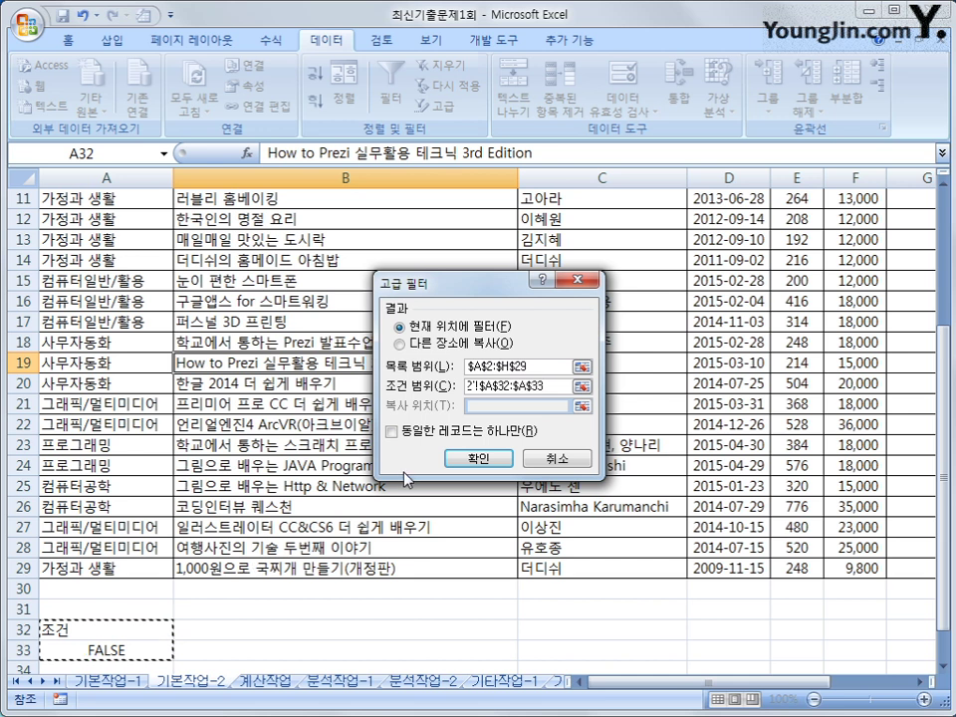
# - Have the advanced filter copy its results to another location, $B$35:$E$35, and run it
pyautogui.click(418, 343)
pyautogui.click(477, 405)
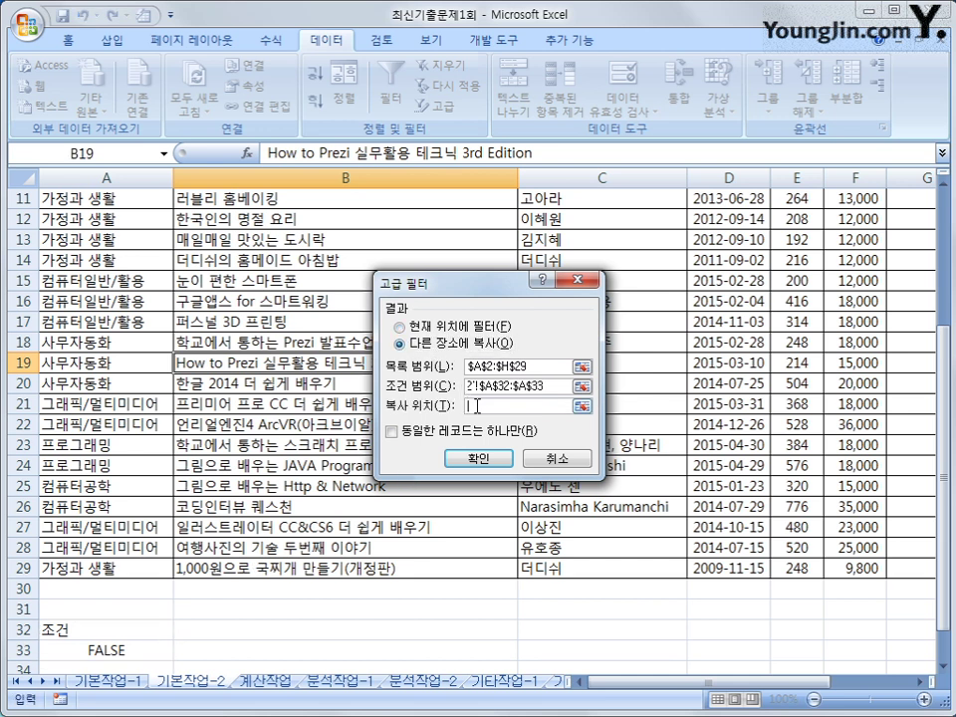
pyautogui.scroll(-3, 371, 439)
pyautogui.moveTo(286, 504); pyautogui.dragTo(779, 506)
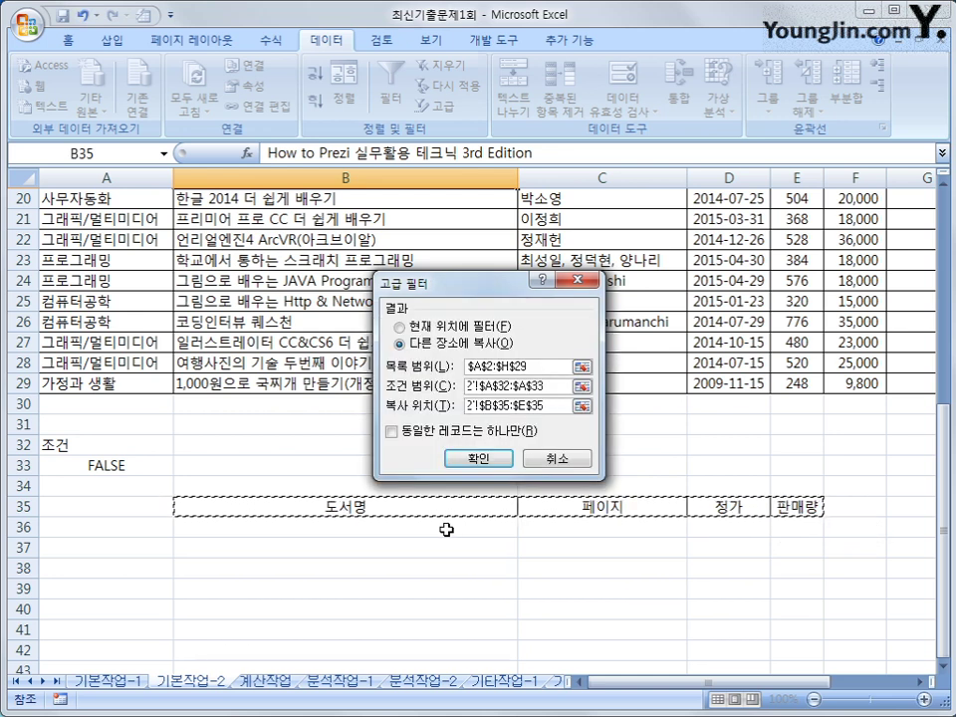
pyautogui.click(458, 458)
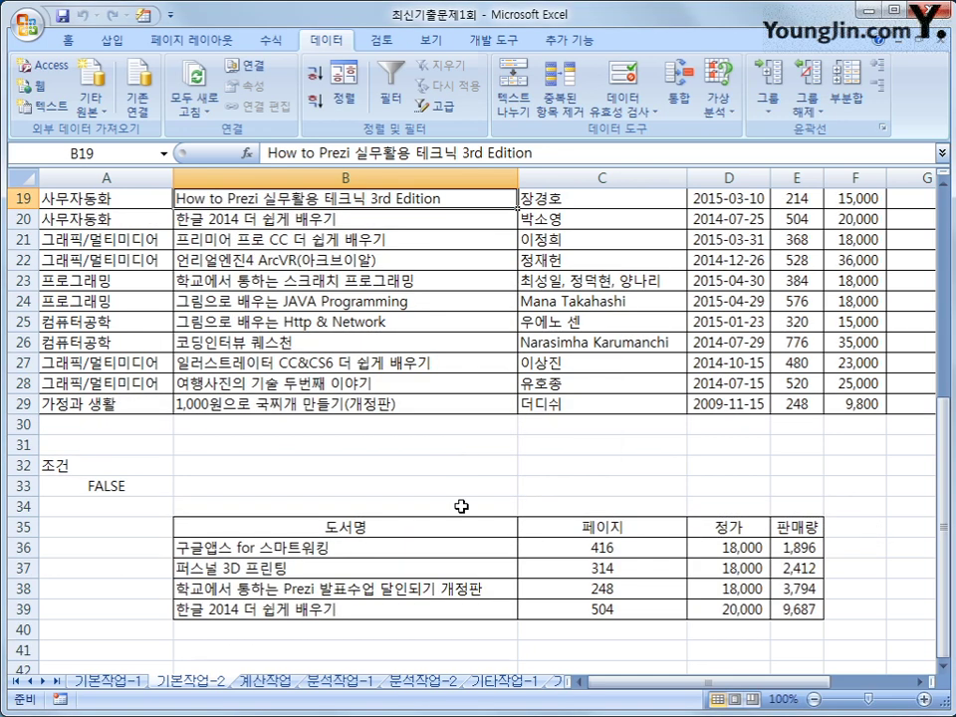
pyautogui.click(84, 487)
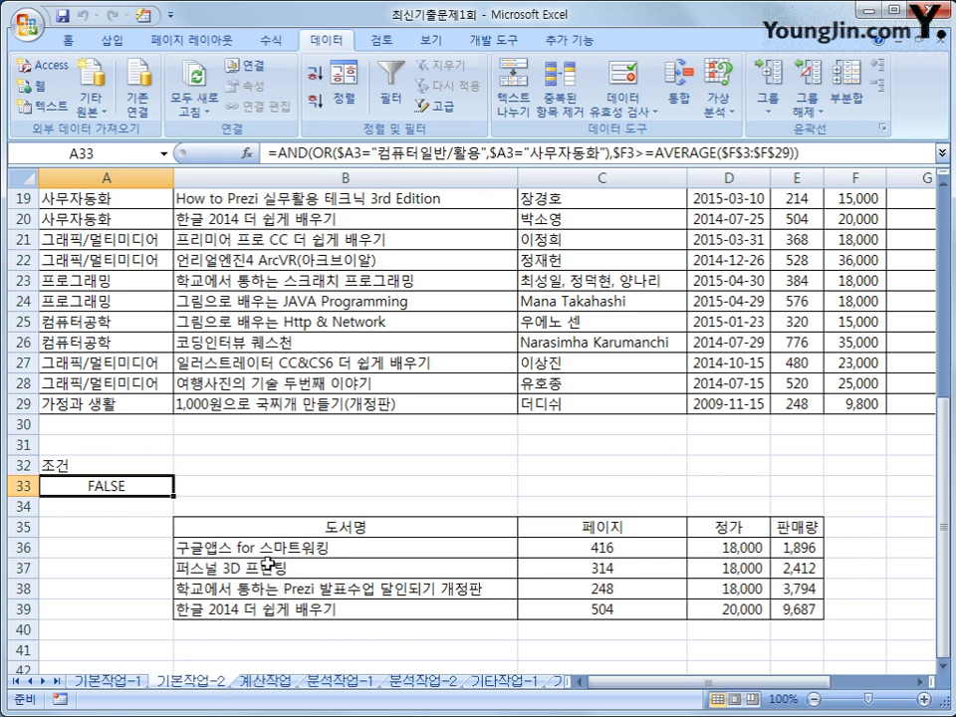
pyautogui.moveTo(209, 548); pyautogui.dragTo(791, 609)
pyautogui.click(791, 609)
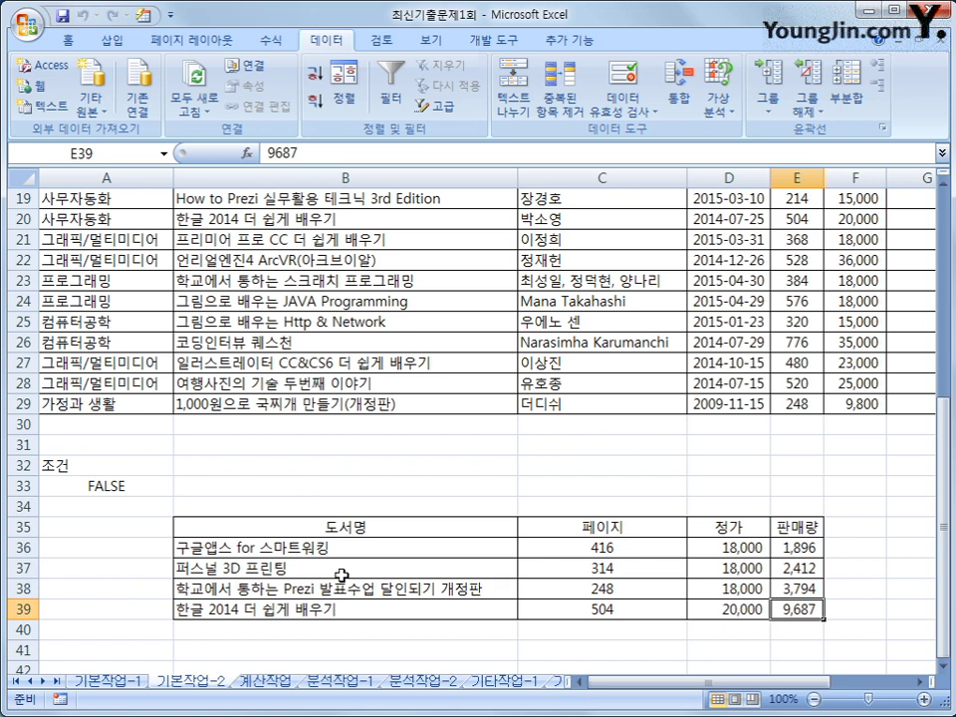
# - Create a new conditional formatting rule for A3:H29 that uses a formula to determine which cells to format
pyautogui.scroll(3, 341, 576)
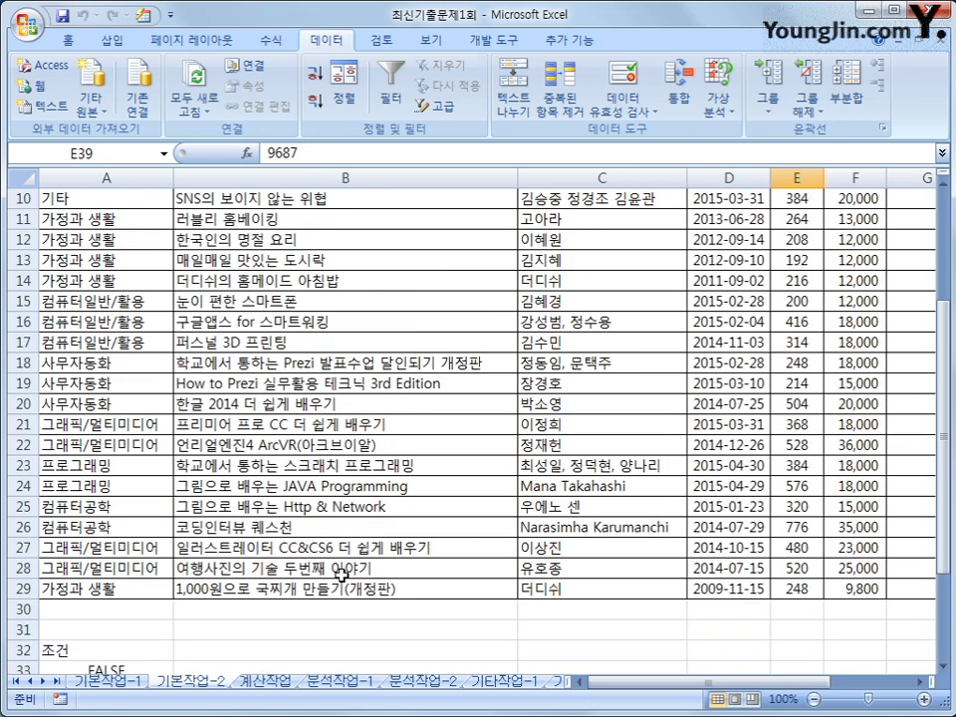
pyautogui.scroll(3, 341, 576)
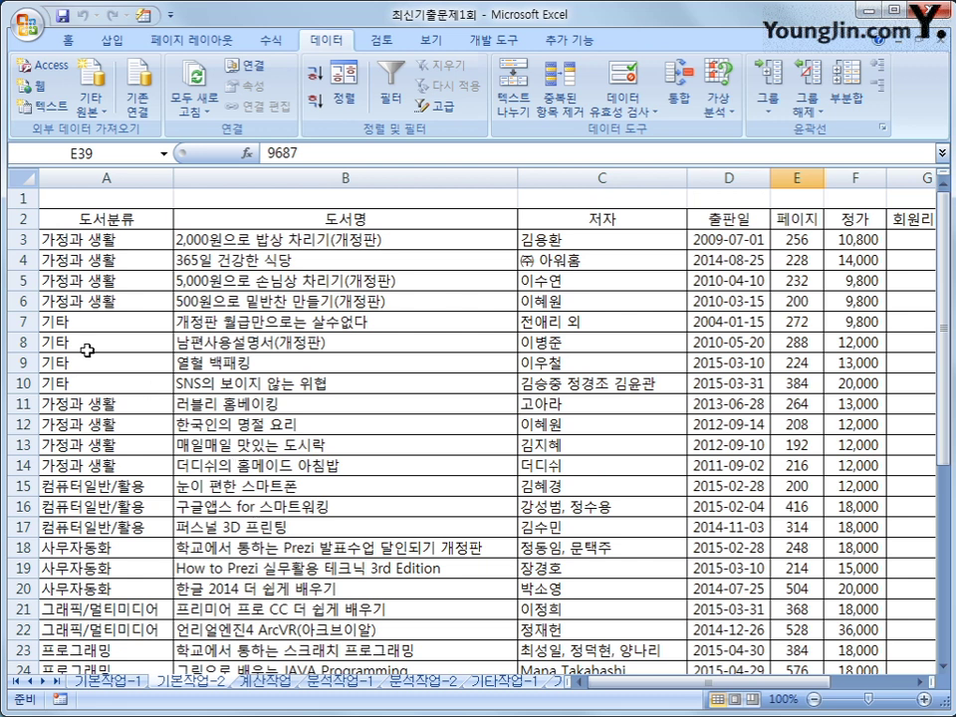
pyautogui.click(87, 242)
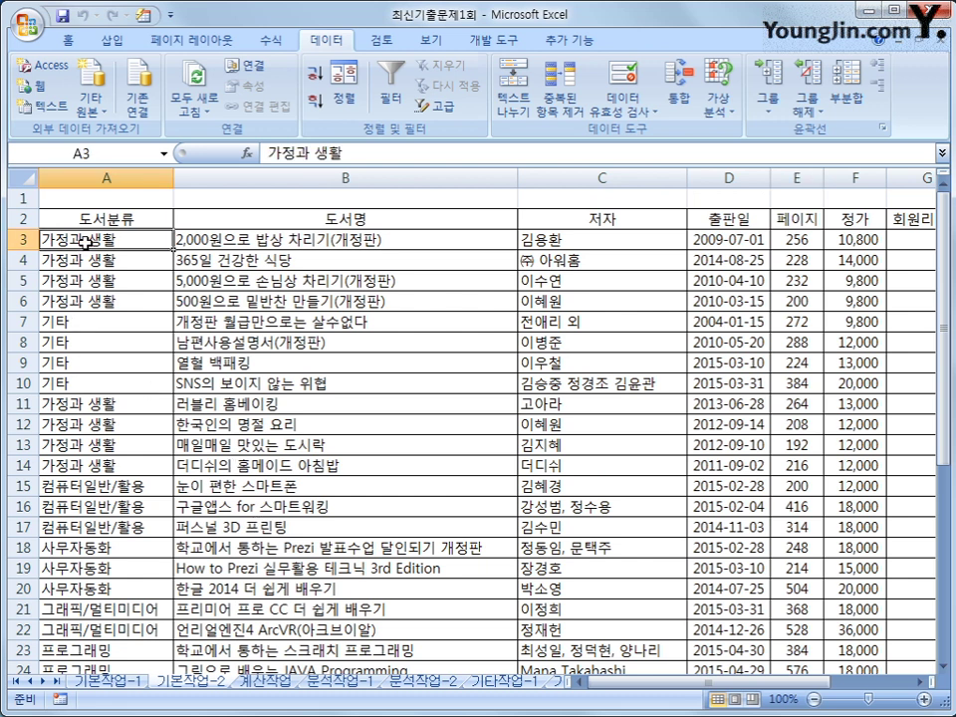
pyautogui.moveTo(88, 242); pyautogui.dragTo(846, 630)
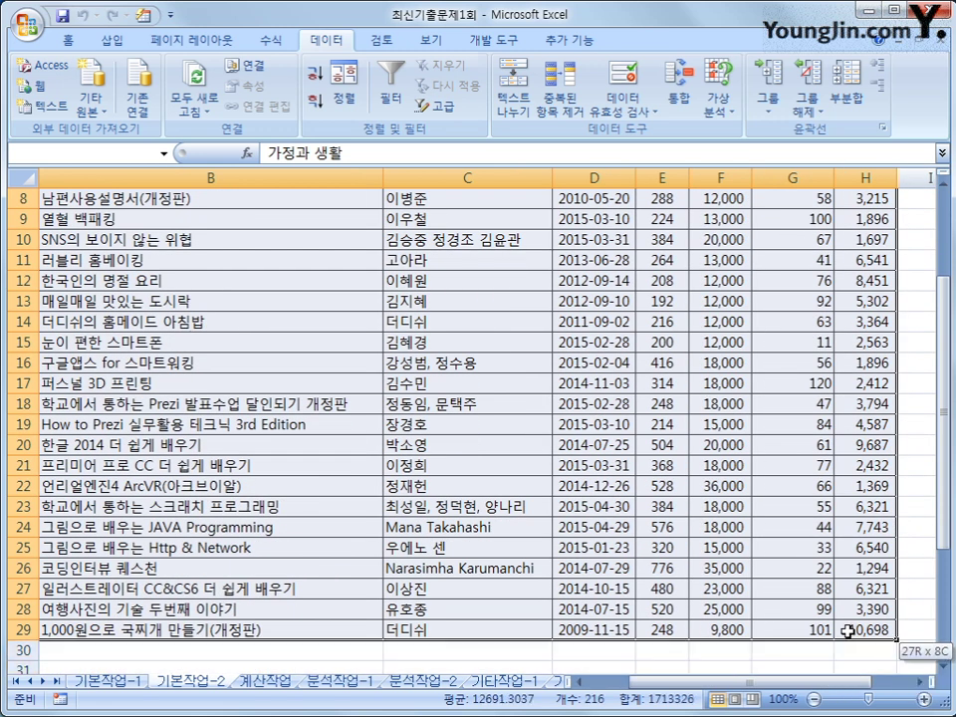
pyautogui.moveTo(847, 630); pyautogui.dragTo(847, 631)
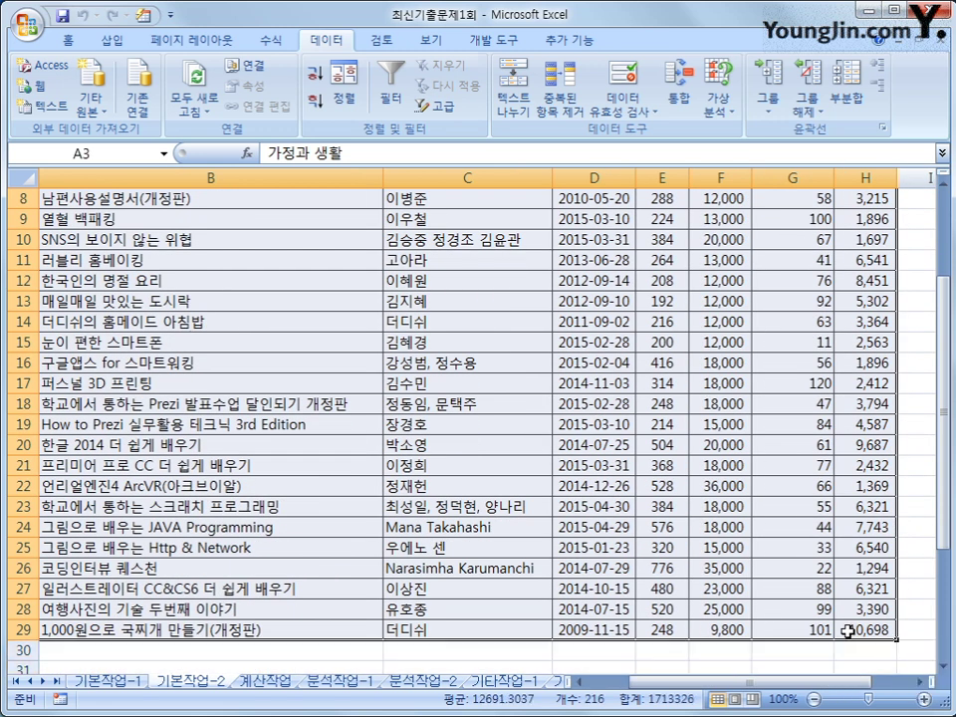
pyautogui.click(67, 42)
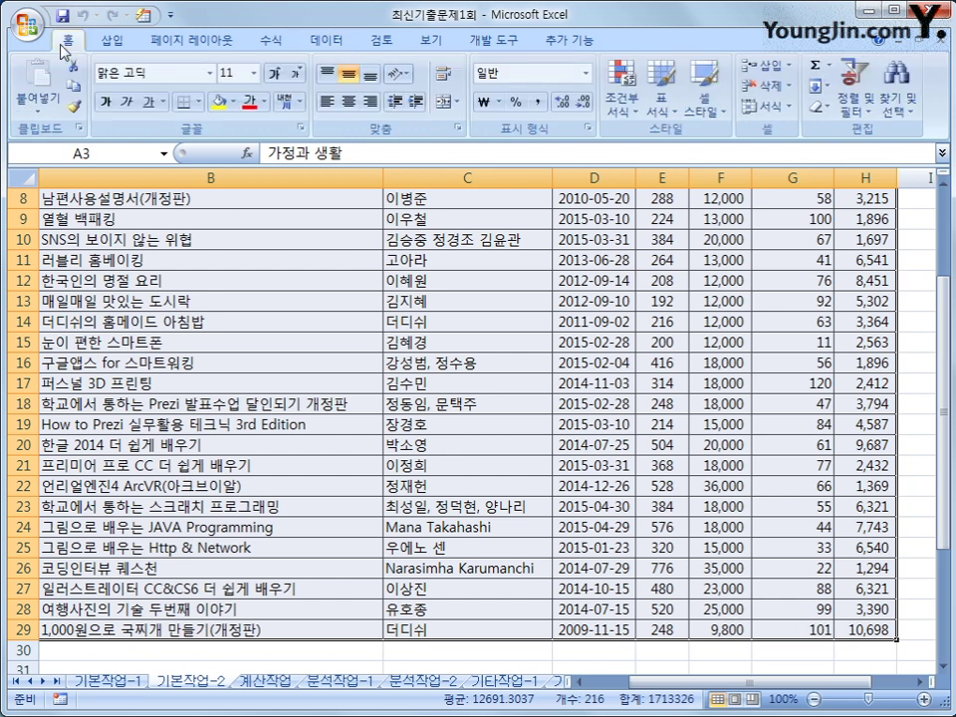
pyautogui.click(623, 108)
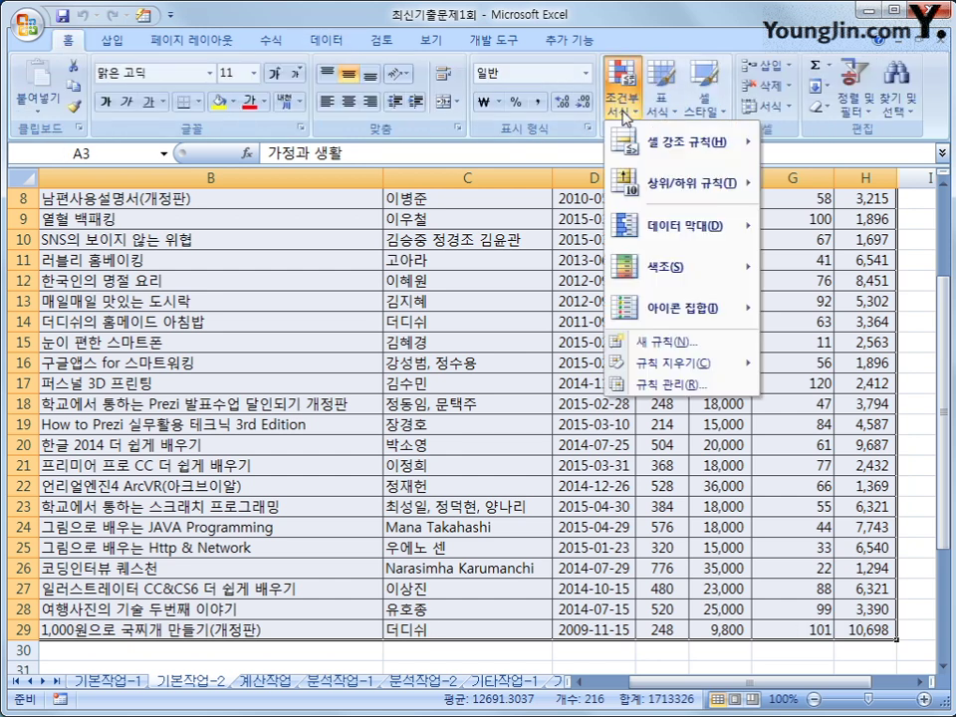
pyautogui.click(665, 341)
pyautogui.click(378, 338)
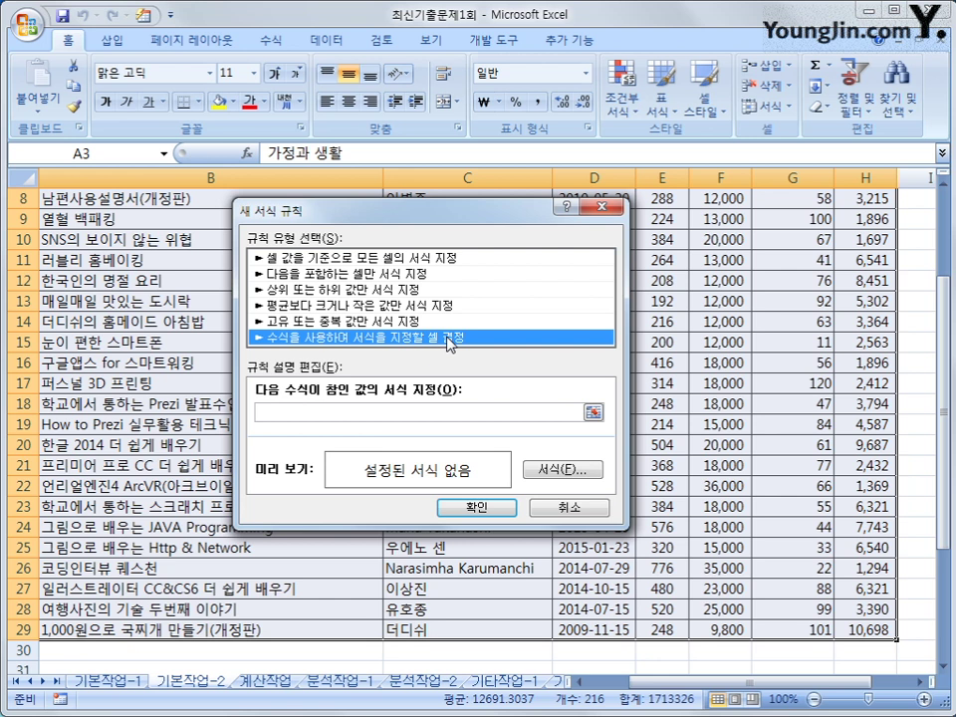
# - Begin the rule's formula with the current year and a minus sign, =year(today())-
pyautogui.click(336, 412)
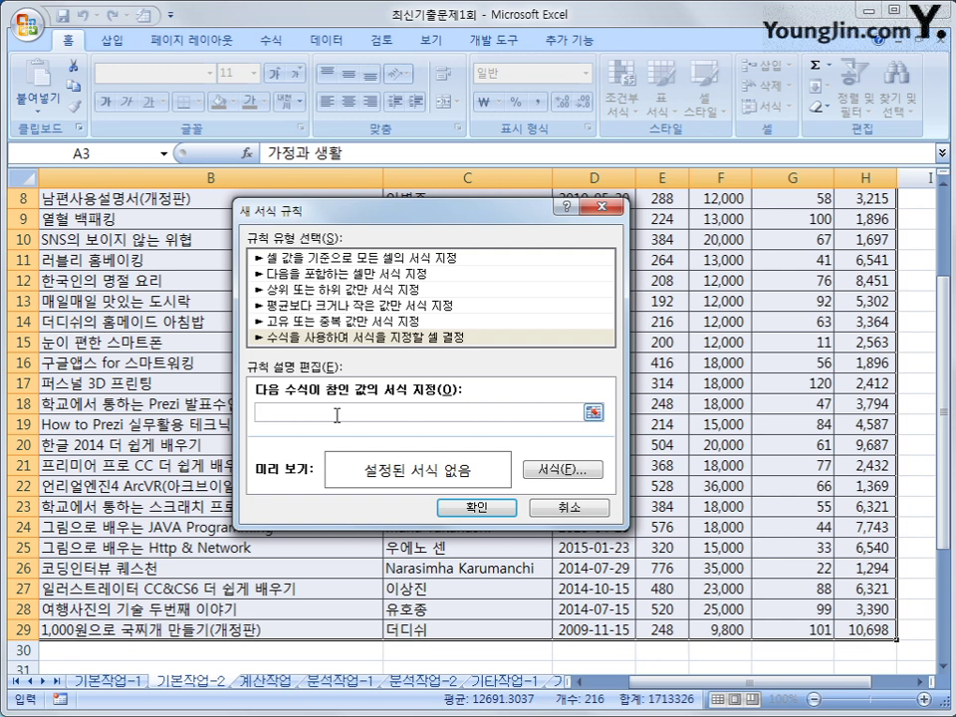
pyautogui.write('ㅋ')
pyautogui.write('year')
pyautogui.write('(')
pyautogui.write('today')
pyautogui.write('()')
pyautogui.write(')')
pyautogui.write('-')
# - Subtract the year of the first 출판일 cell as a column-absolute reference, year($D3), in the rule formula
pyautogui.scroll(3, 936, 399)
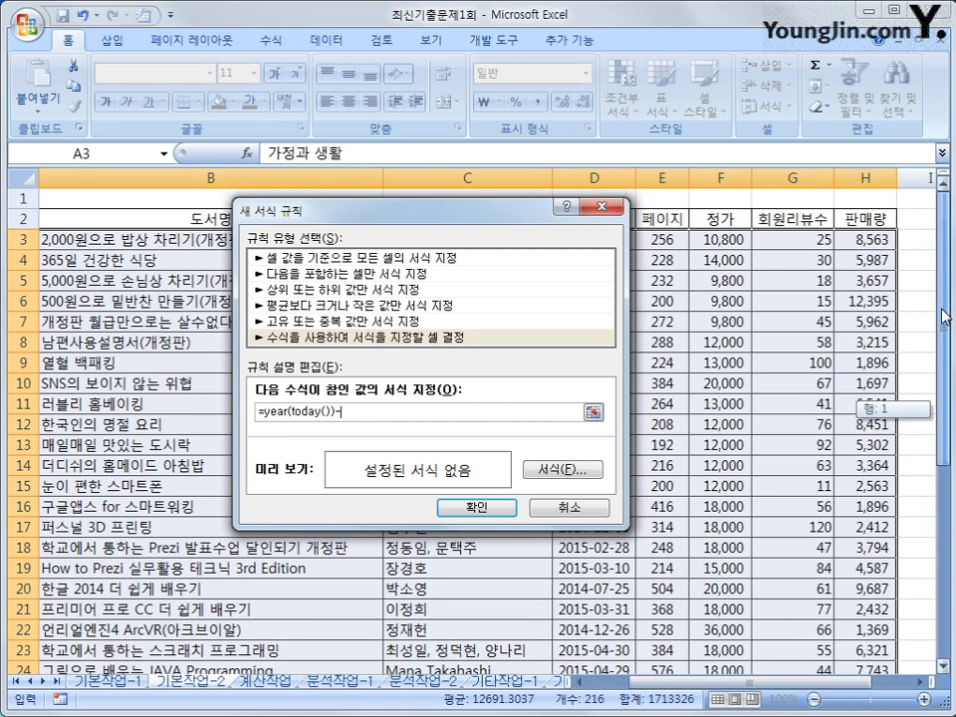
pyautogui.moveTo(497, 215); pyautogui.dragTo(684, 332)
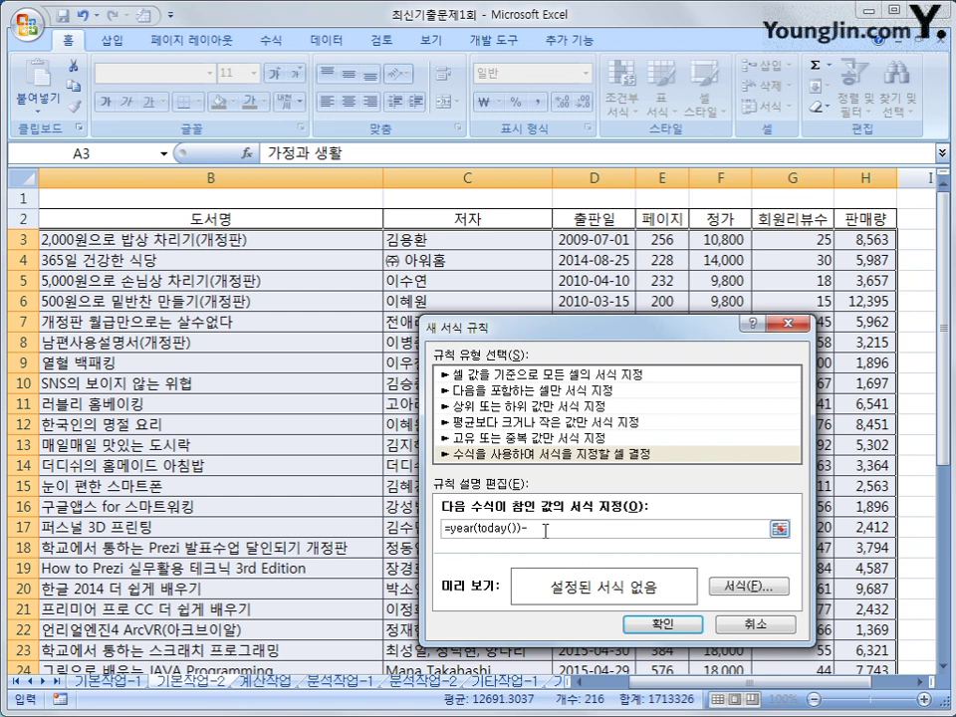
pyautogui.write('year(')
pyautogui.click(605, 241)
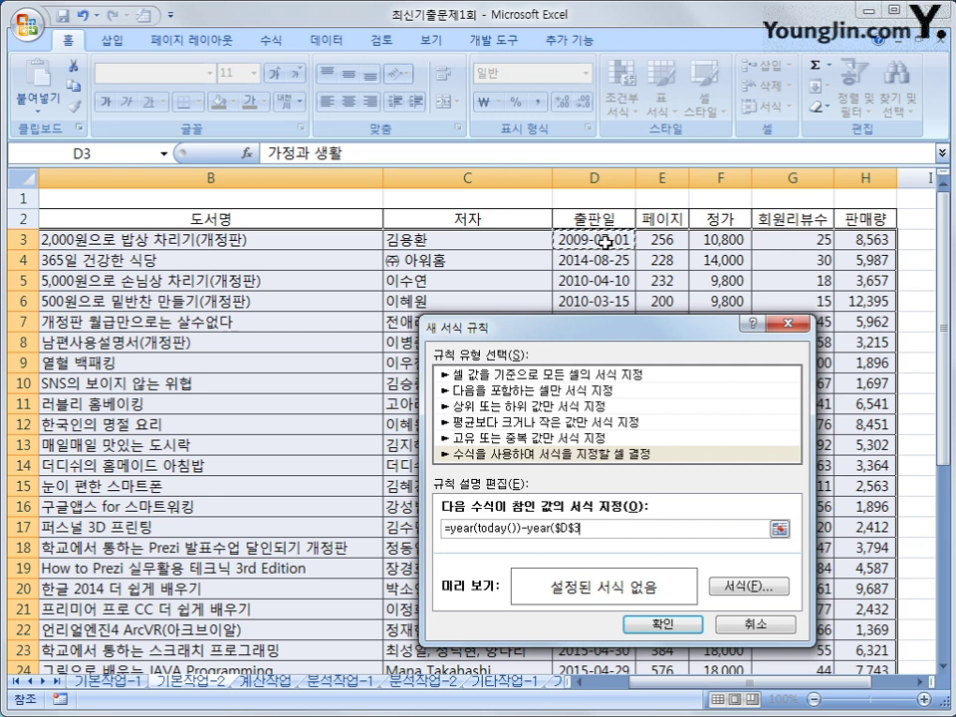
pyautogui.press('F4')
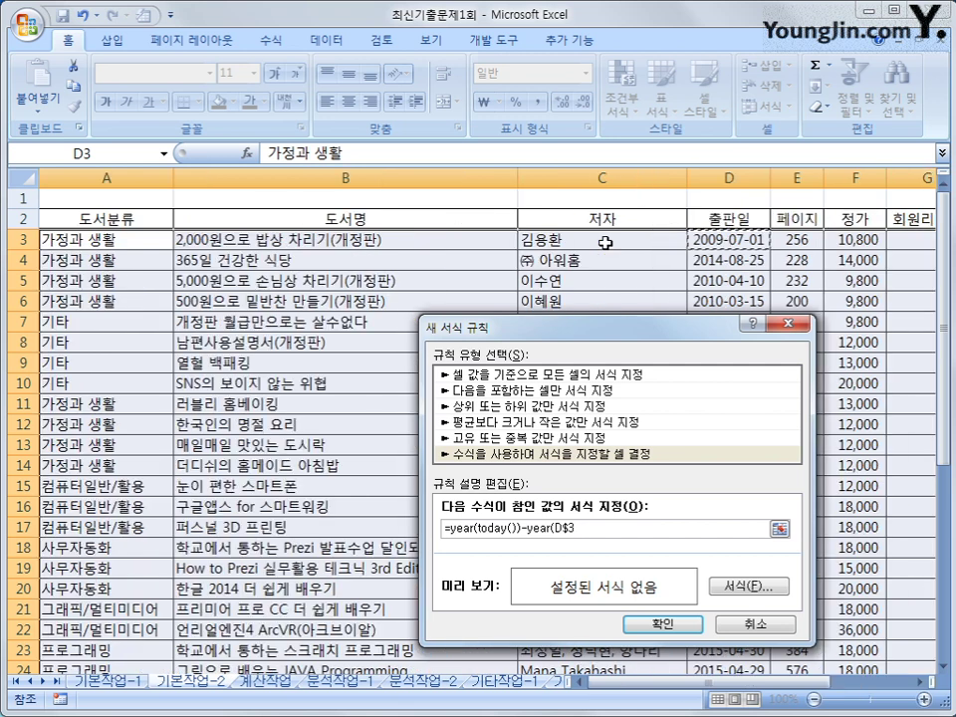
pyautogui.press('F4')
pyautogui.write(')')
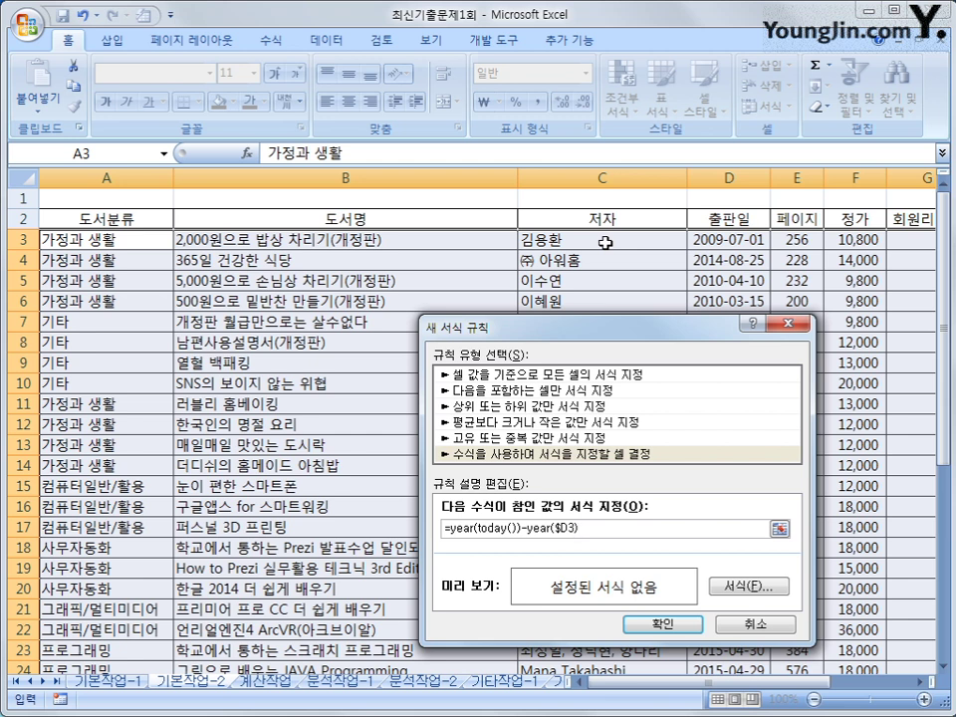
# - Compare the year difference with >=2 and make it the first condition of an AND function
pyautogui.write('>=2')
pyautogui.click(451, 530)
pyautogui.write('and(')
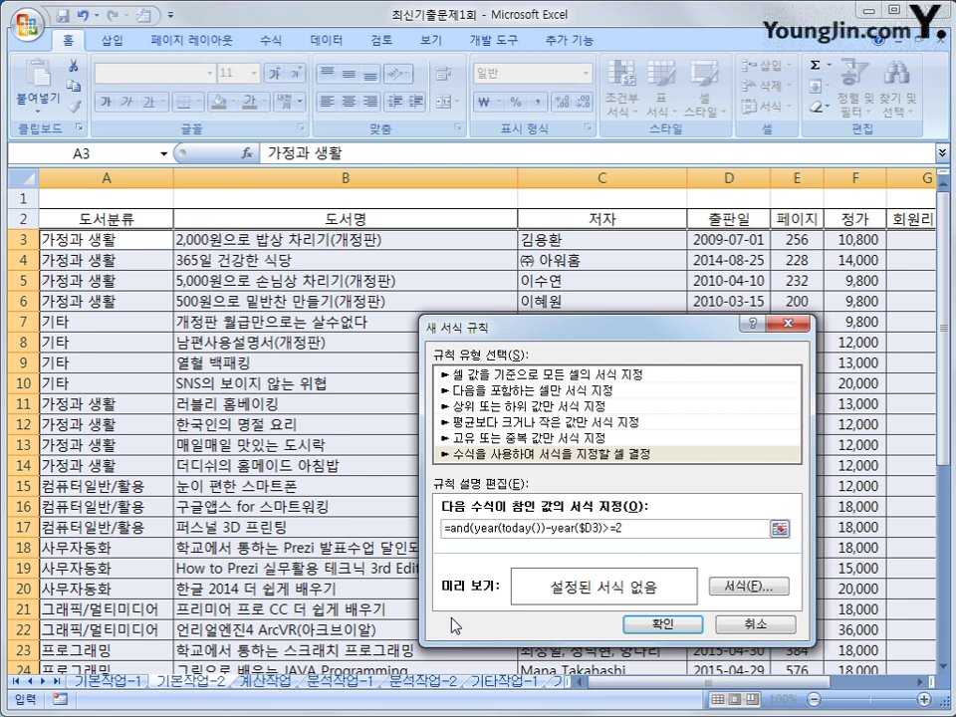
# - Reuse the year difference year(today())-year($D3) as the second AND condition with <=4 and close the function
pyautogui.doubleClick(498, 528)
pyautogui.moveTo(505, 529); pyautogui.dragTo(604, 529)
pyautogui.hotkey('ctrl', 'c')
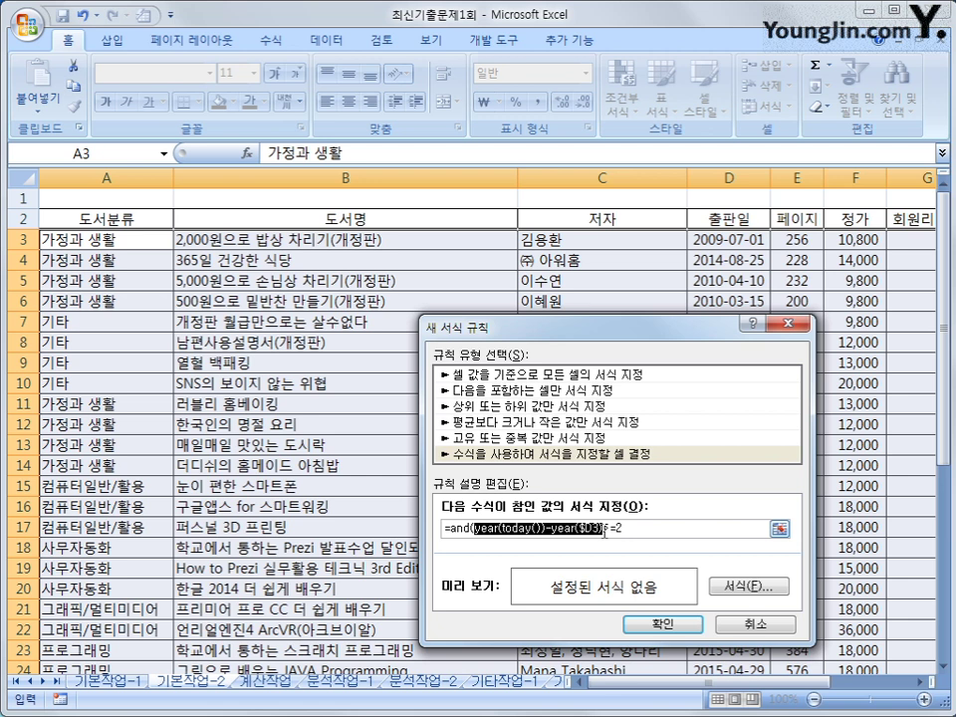
pyautogui.click(604, 528)
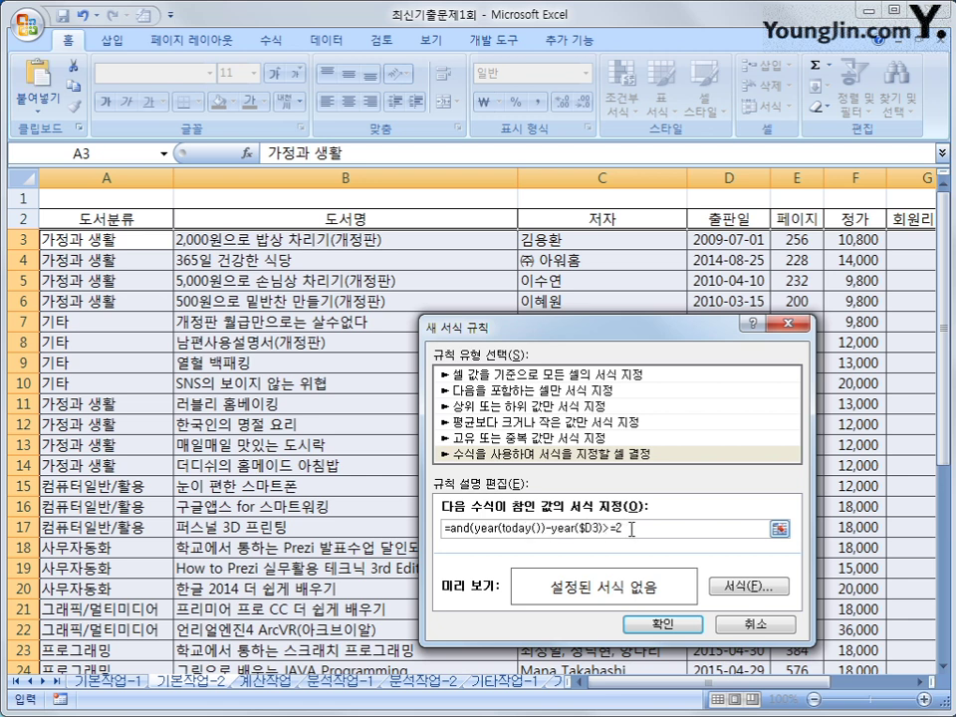
pyautogui.write(',')
pyautogui.hotkey('ctrl', 'v')
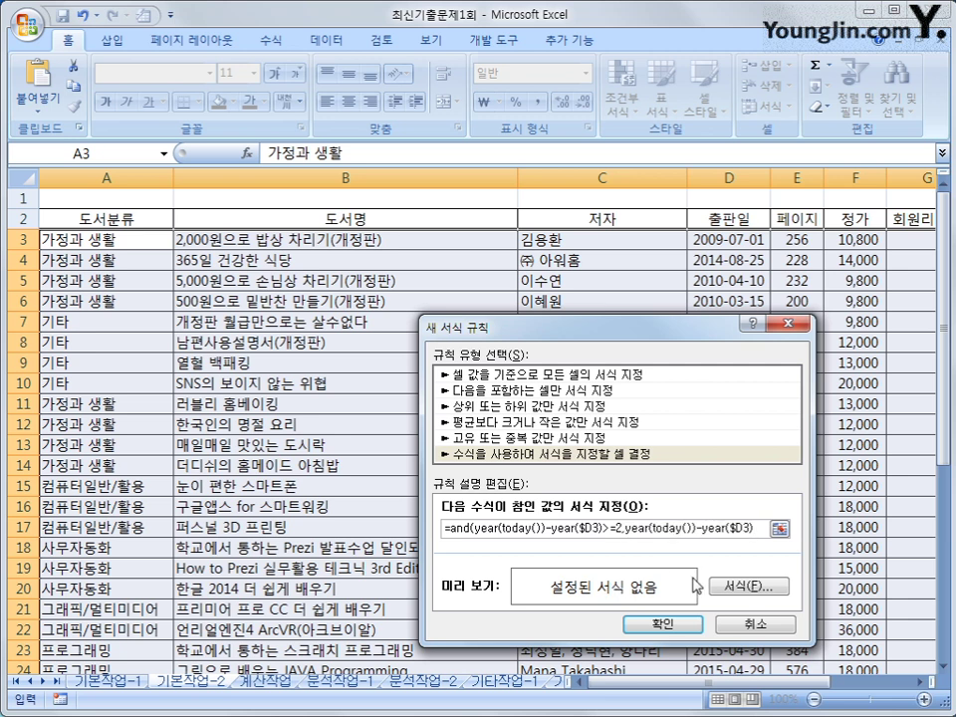
pyautogui.write('<=4')
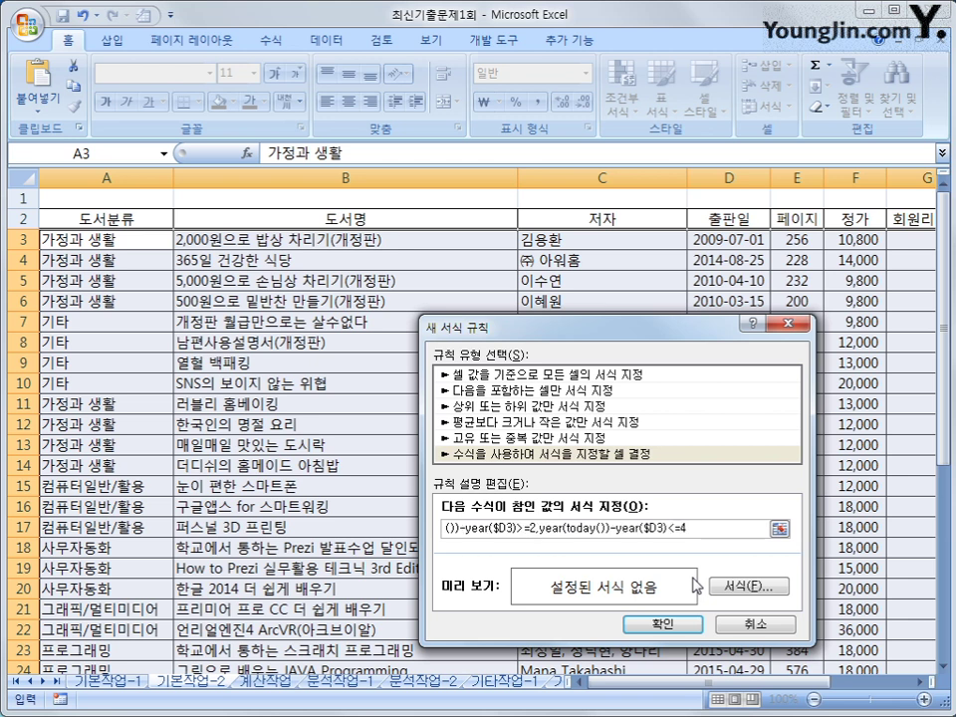
pyautogui.write(')')
# - Set the rule's font format to 굵은 기울임꼴 in the standard blue colour
pyautogui.click(745, 591)
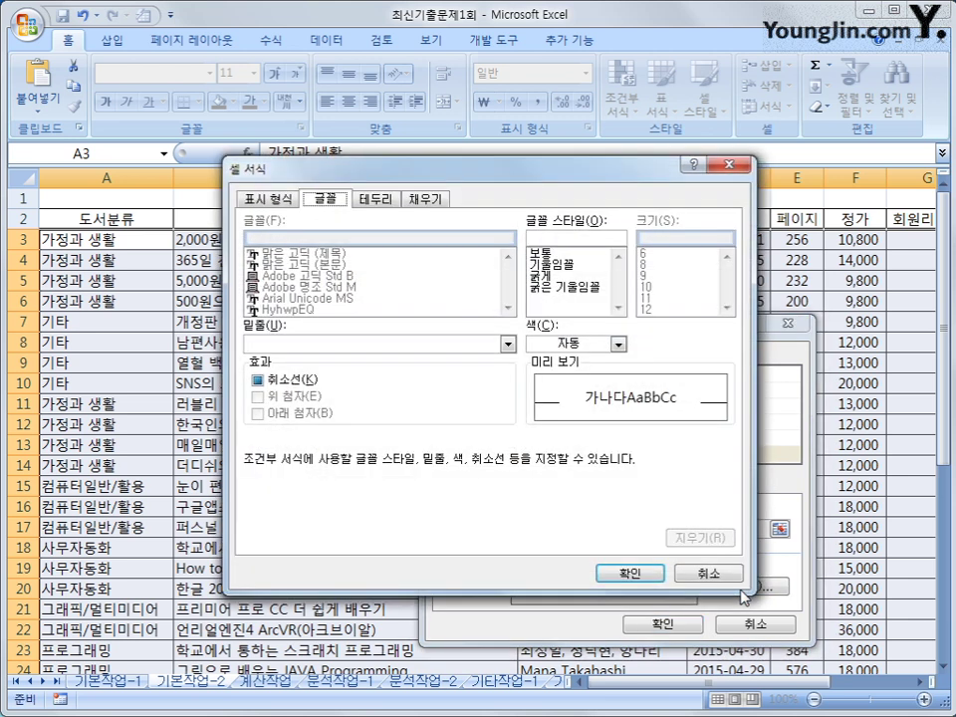
pyautogui.click(562, 288)
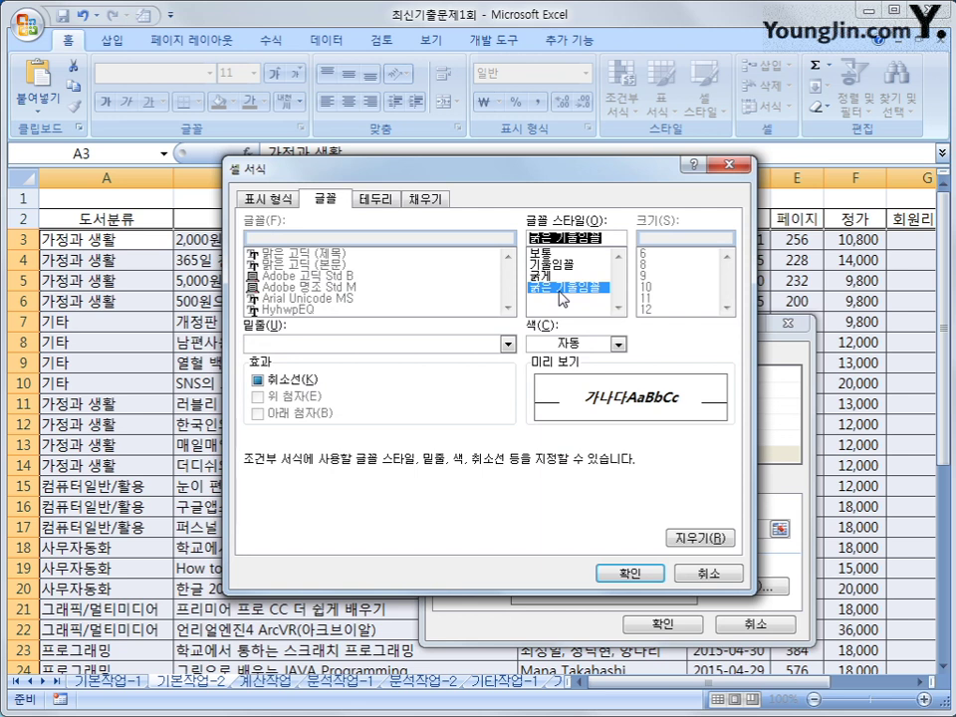
pyautogui.click(596, 344)
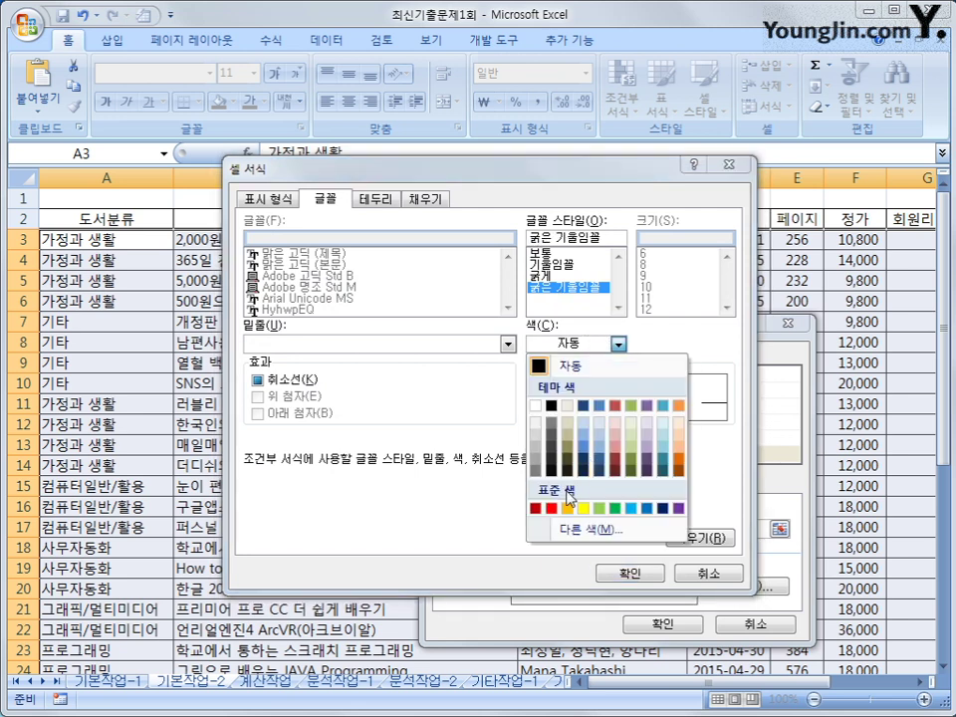
pyautogui.click(647, 509)
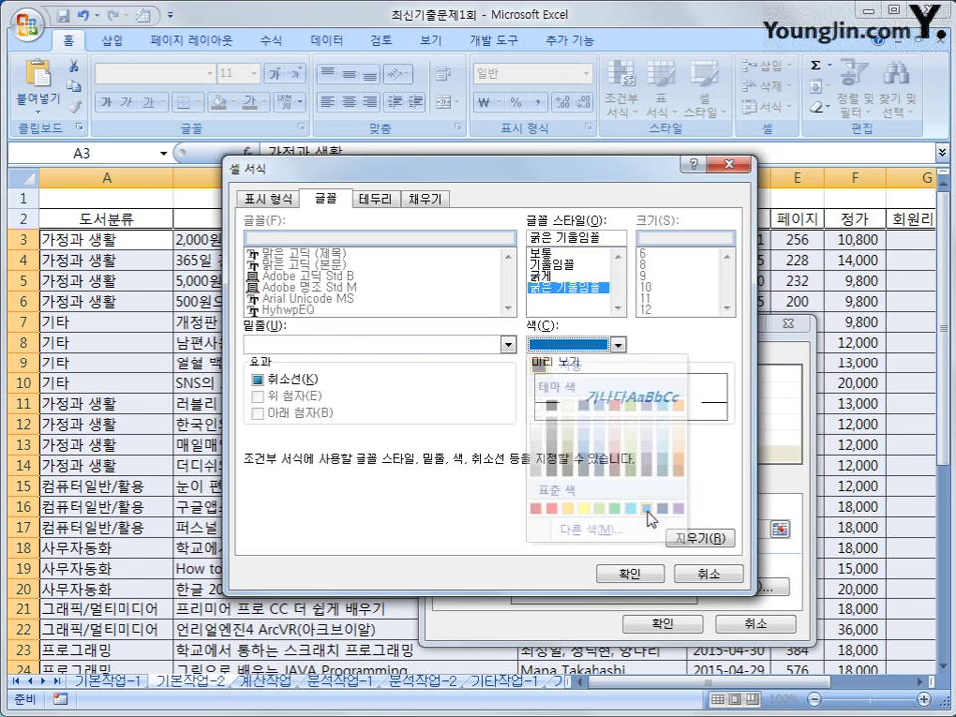
pyautogui.click(645, 574)
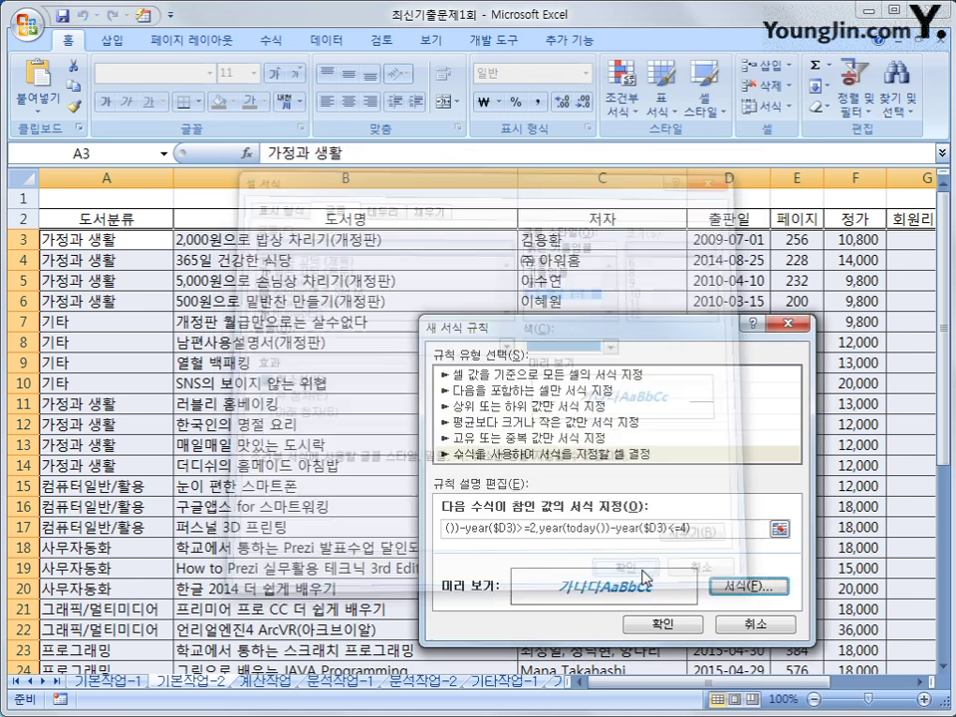
# - Apply the new formula-based formatting rule to the book rows and check which rows are formatted
pyautogui.click(657, 625)
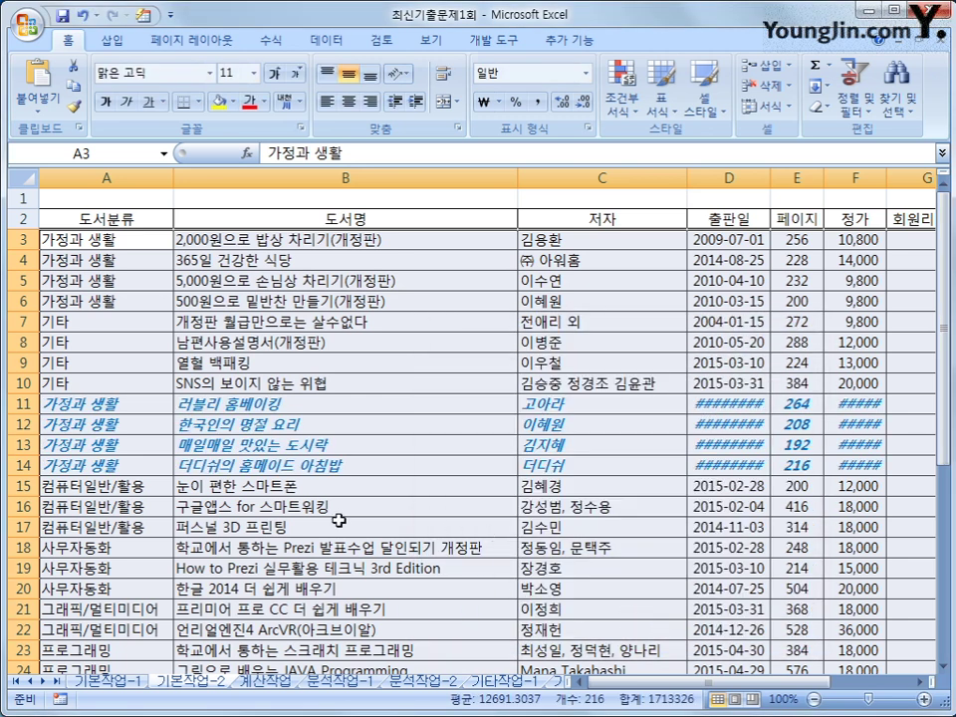
pyautogui.click(84, 406)
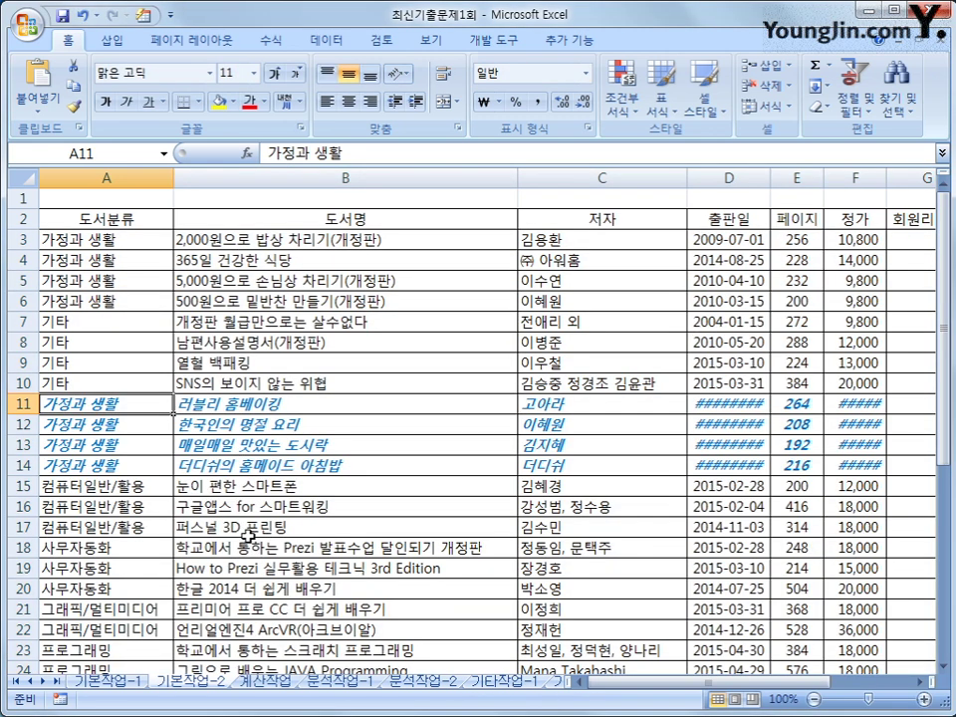
pyautogui.scroll(-3, 247, 535)
pyautogui.scroll(3, 247, 535)
# - Widen the 출판일 and 정가 columns so the bold italic dates and prices fit
pyautogui.click(728, 405)
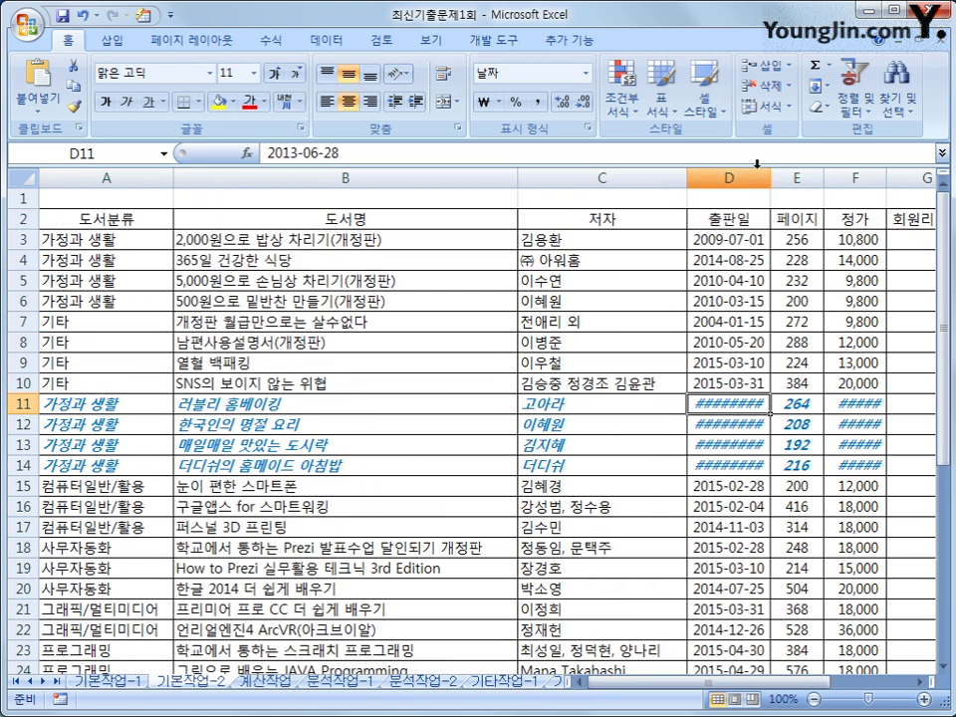
pyautogui.moveTo(769, 181); pyautogui.dragTo(788, 173)
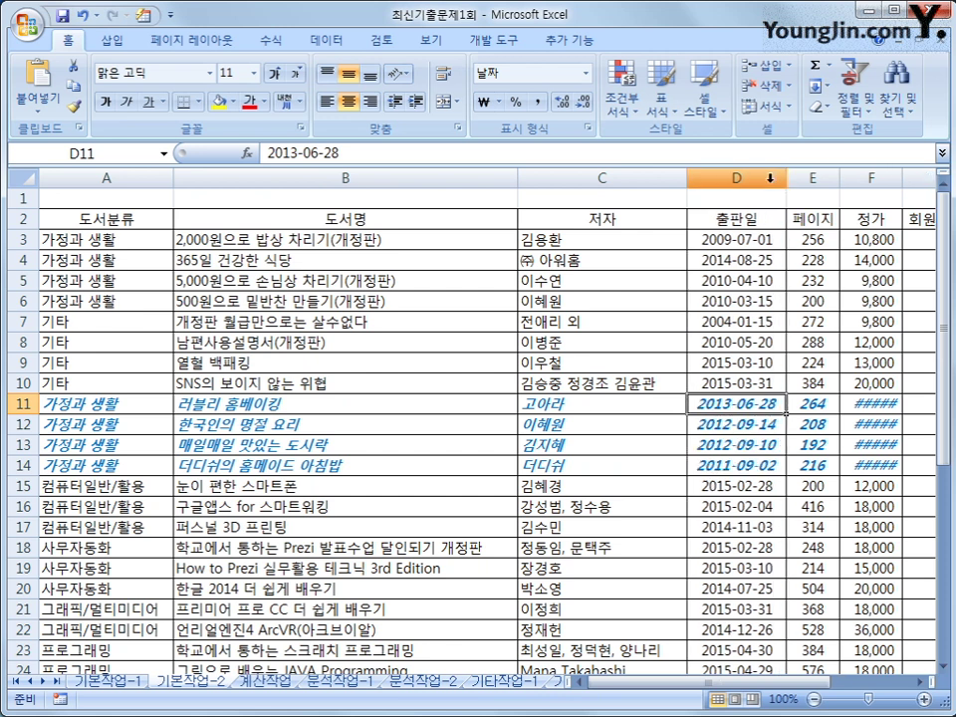
pyautogui.moveTo(899, 177); pyautogui.dragTo(912, 177)
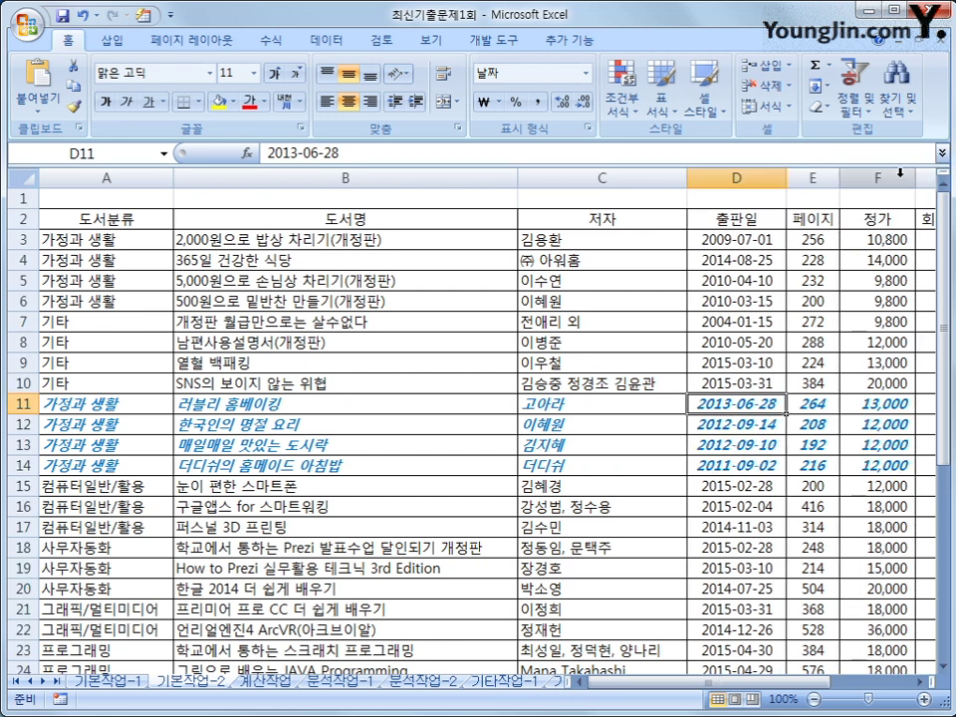
# - Review the 출판일 values of the formatted rows and the finished work on the 기본작업-1 and 기본작업-2 sheets
pyautogui.moveTo(742, 405); pyautogui.dragTo(736, 469)
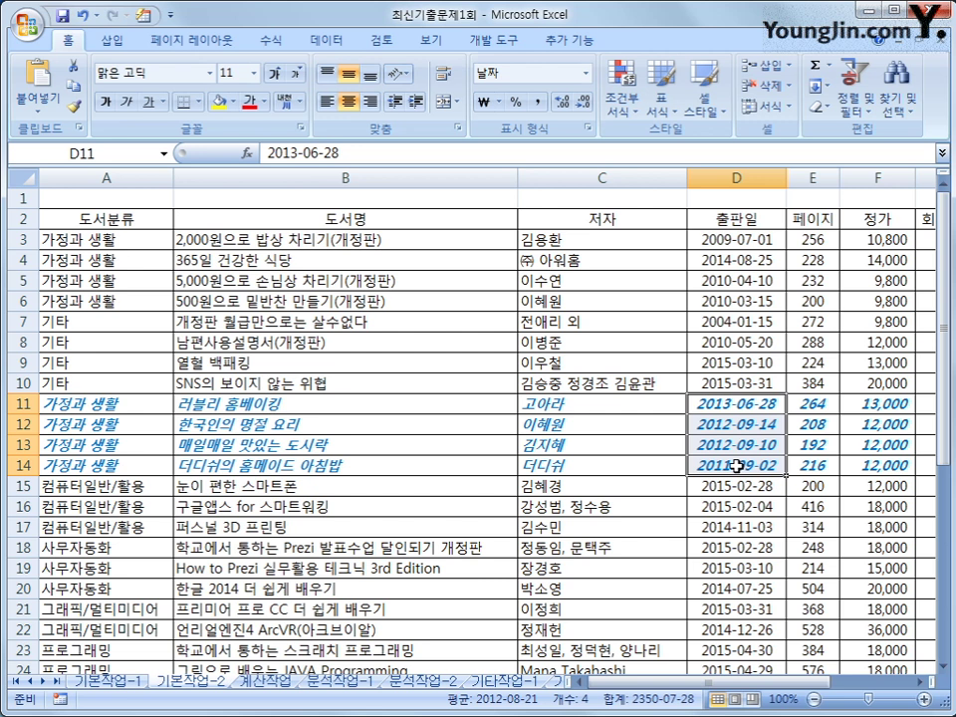
pyautogui.click(734, 465)
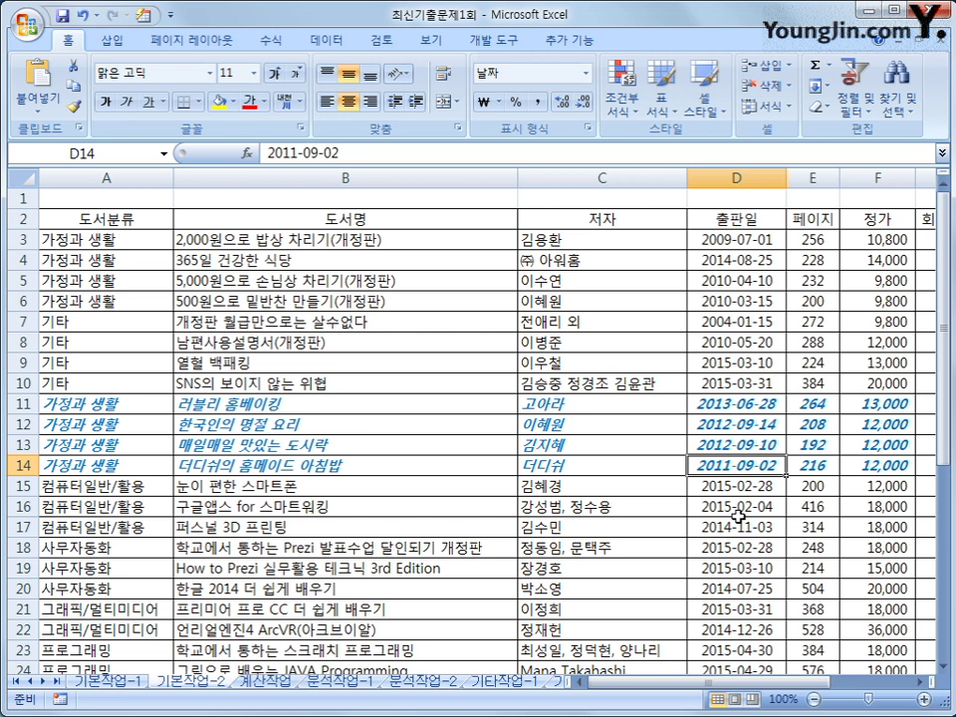
pyautogui.click(134, 687)
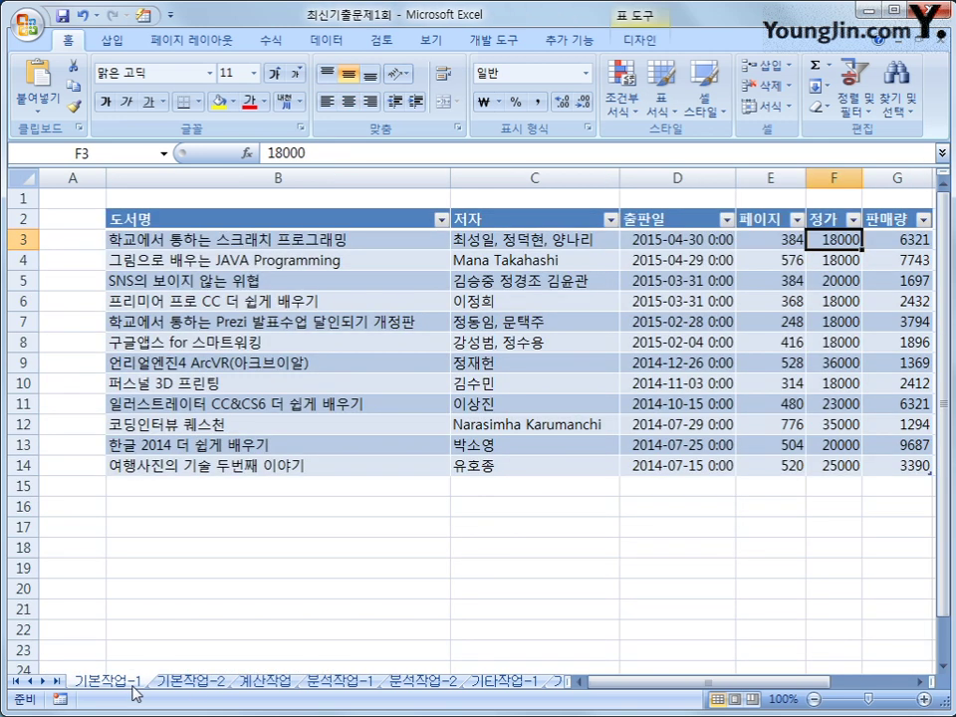
pyautogui.click(171, 681)
pyautogui.scroll(-4, 597, 597)
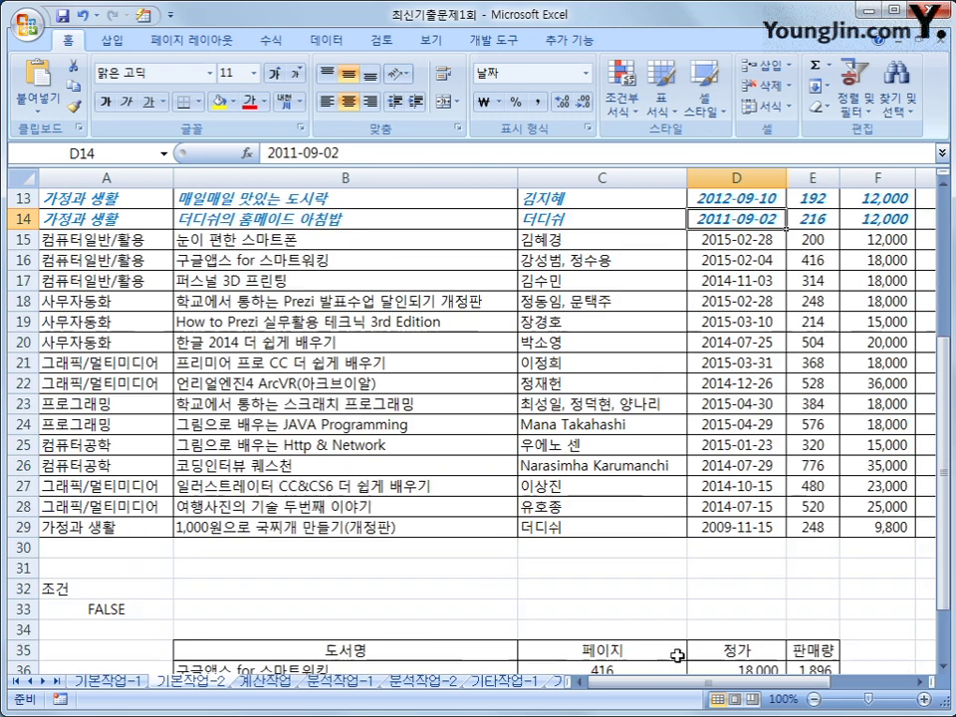
pyautogui.scroll(-2, 677, 655)
pyautogui.scroll(6, 683, 652)
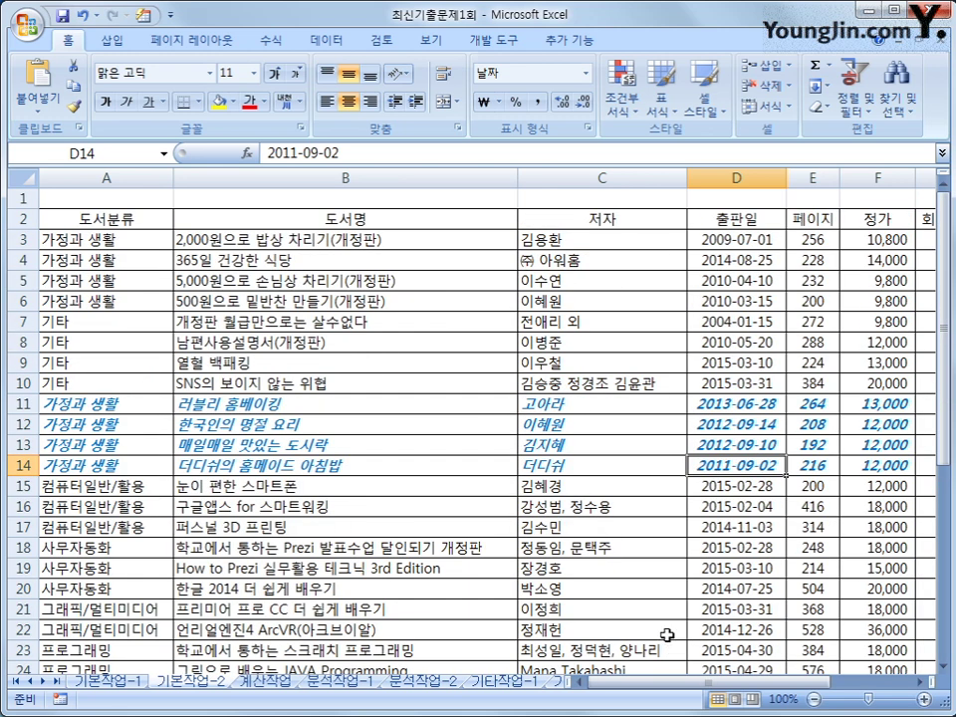
# - On the 계산작업 sheet, start a formula in the first 포인트 cell, G3, that multiplies the book's 정가, =F3*
pyautogui.click(280, 685)
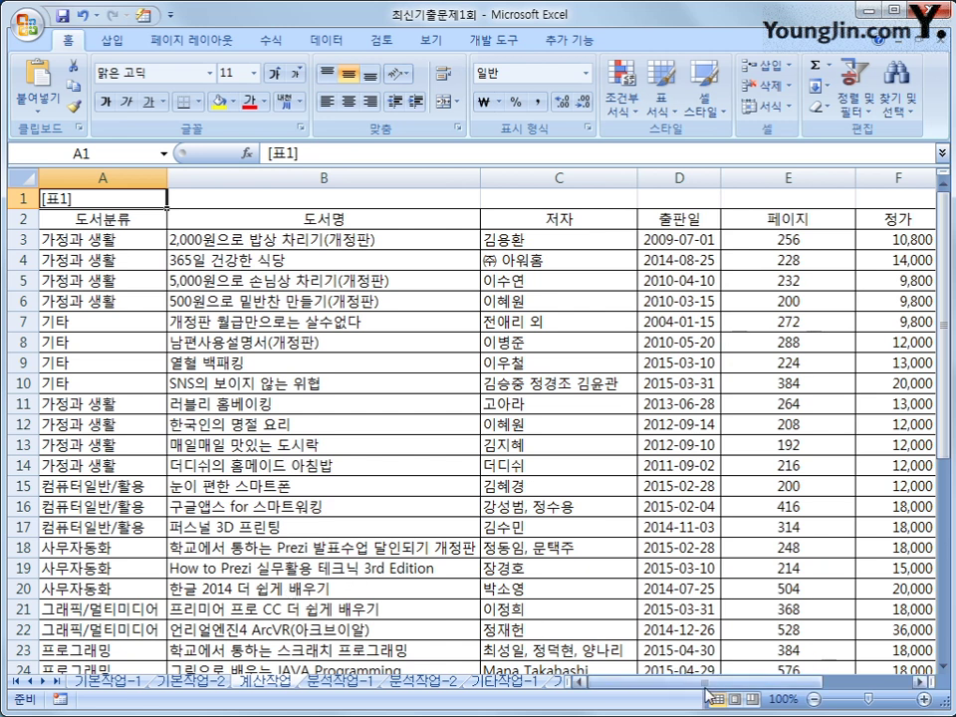
pyautogui.hscroll(2, 538, 518)
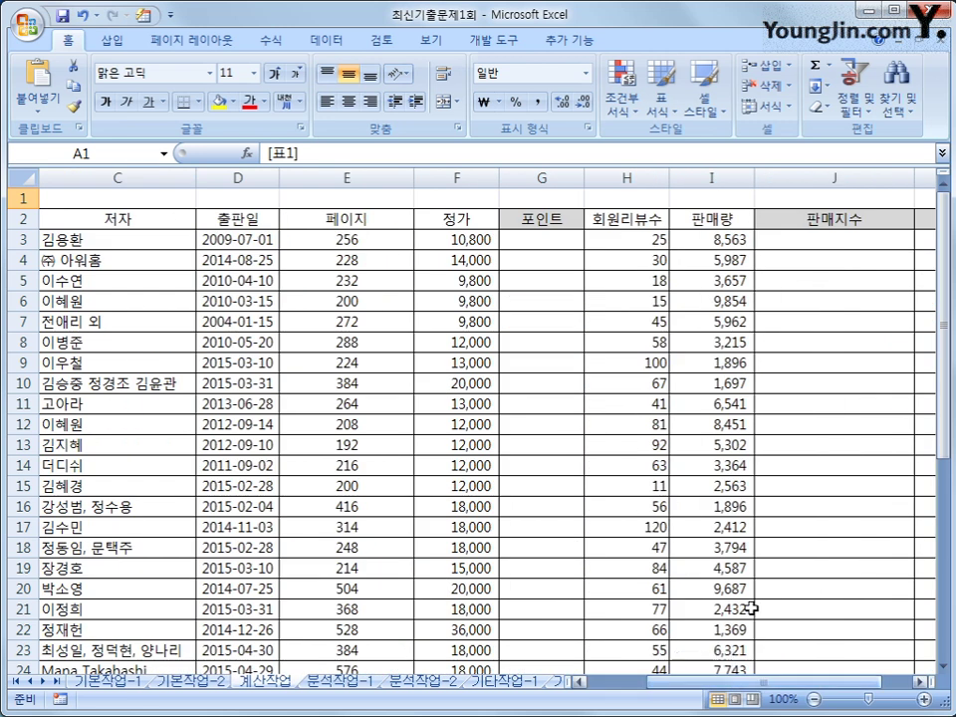
pyautogui.click(537, 239)
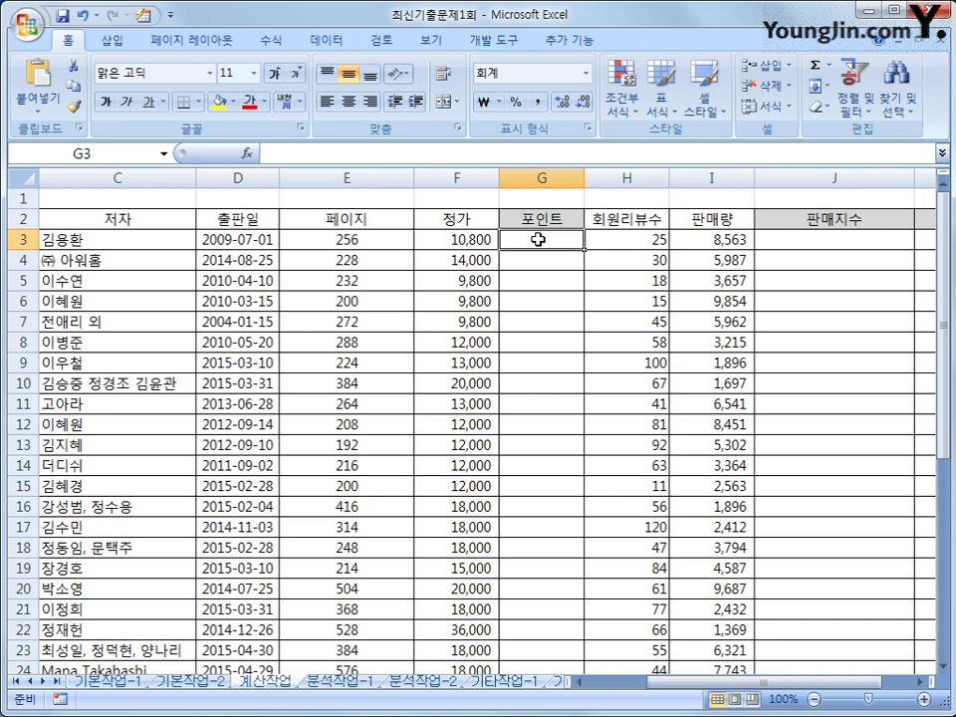
pyautogui.write('=')
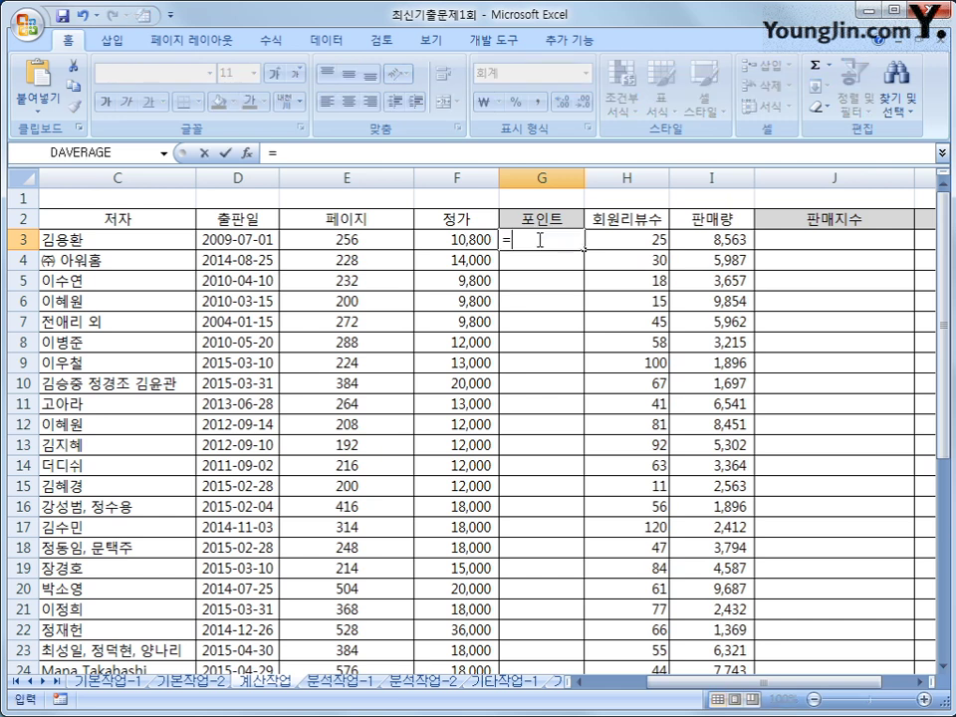
pyautogui.click(488, 241)
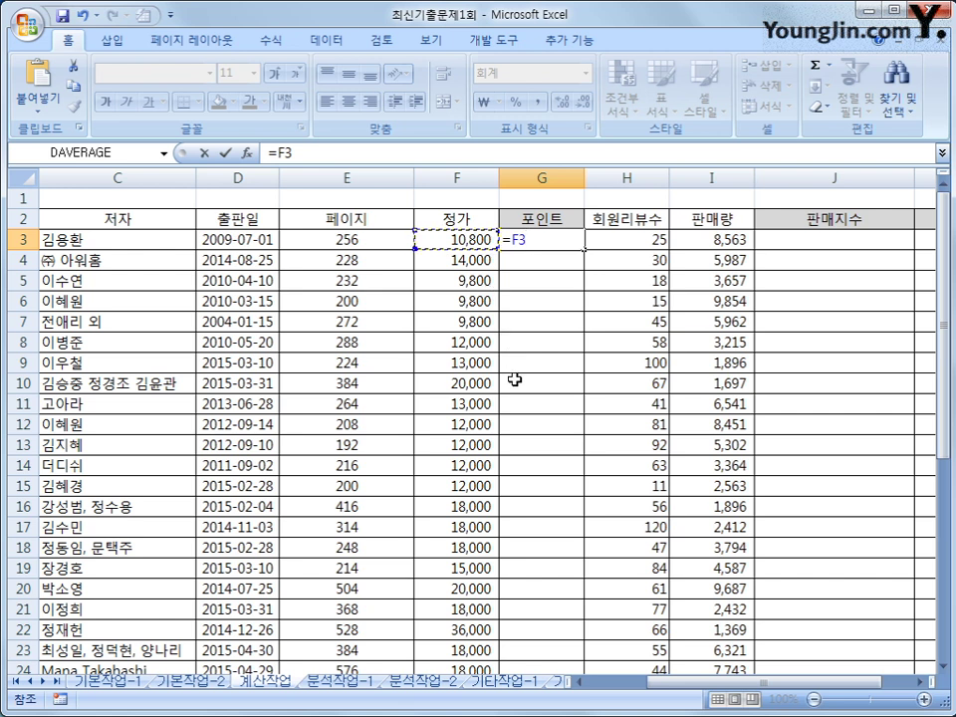
pyautogui.write('*')
# - Add an INDEX function to the 포인트 formula with the [표3] 적립률 percentages as its absolute array, $F$34:$I$40
pyautogui.scroll(-5, 482, 454)
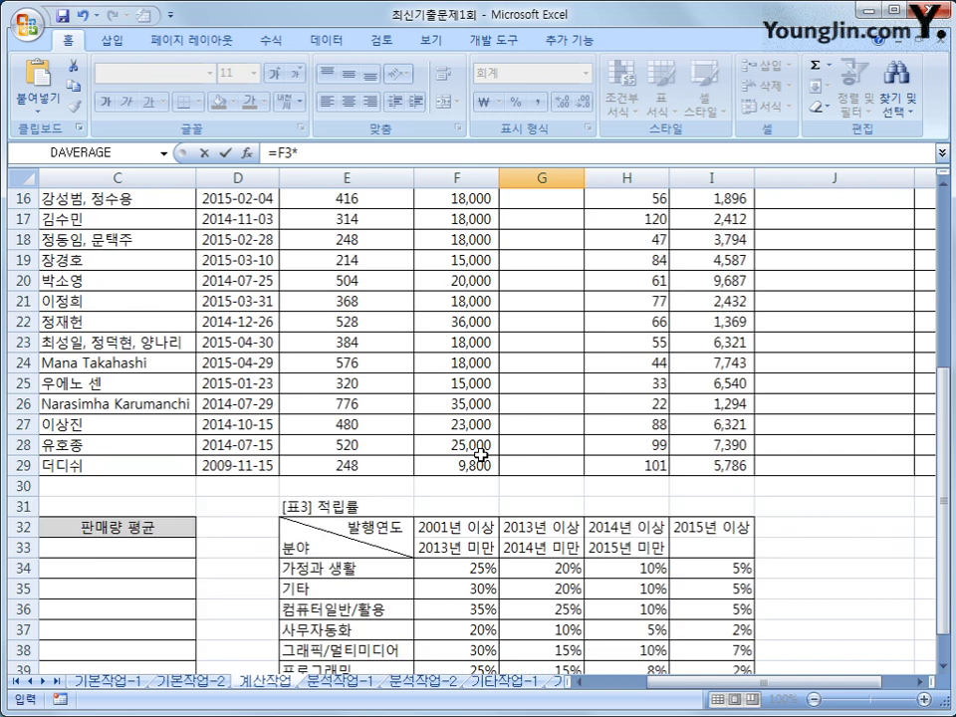
pyautogui.scroll(-2, 586, 595)
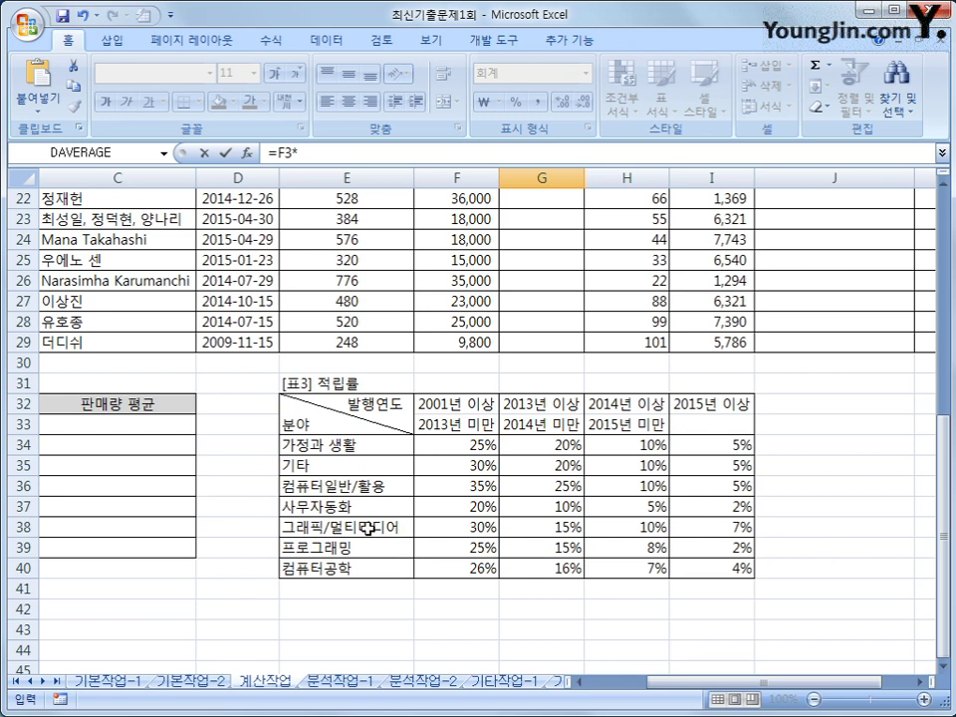
pyautogui.scroll(6, 514, 547)
pyautogui.scroll(1, 514, 546)
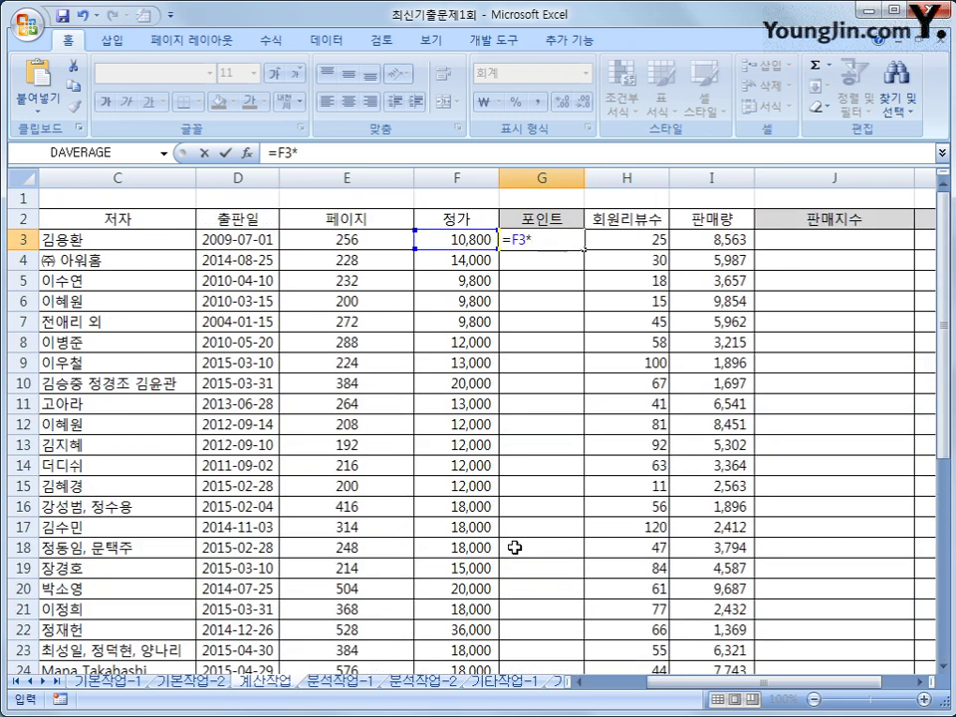
pyautogui.write('index(')
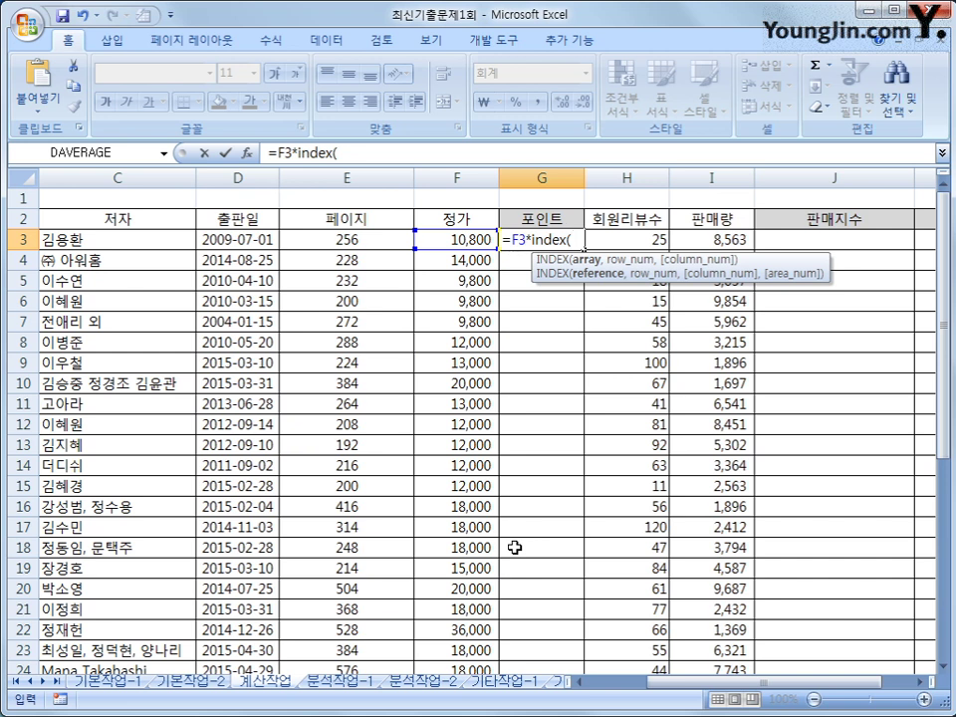
pyautogui.scroll(-8, 514, 547)
pyautogui.moveTo(448, 382); pyautogui.dragTo(709, 510)
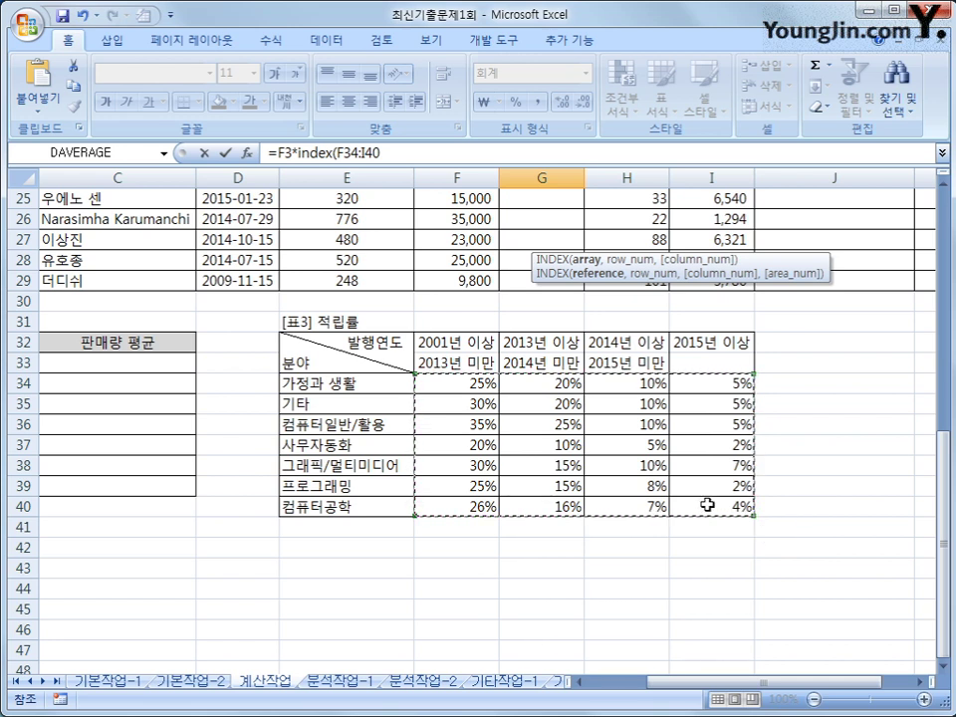
pyautogui.press('F4')
pyautogui.write(',')
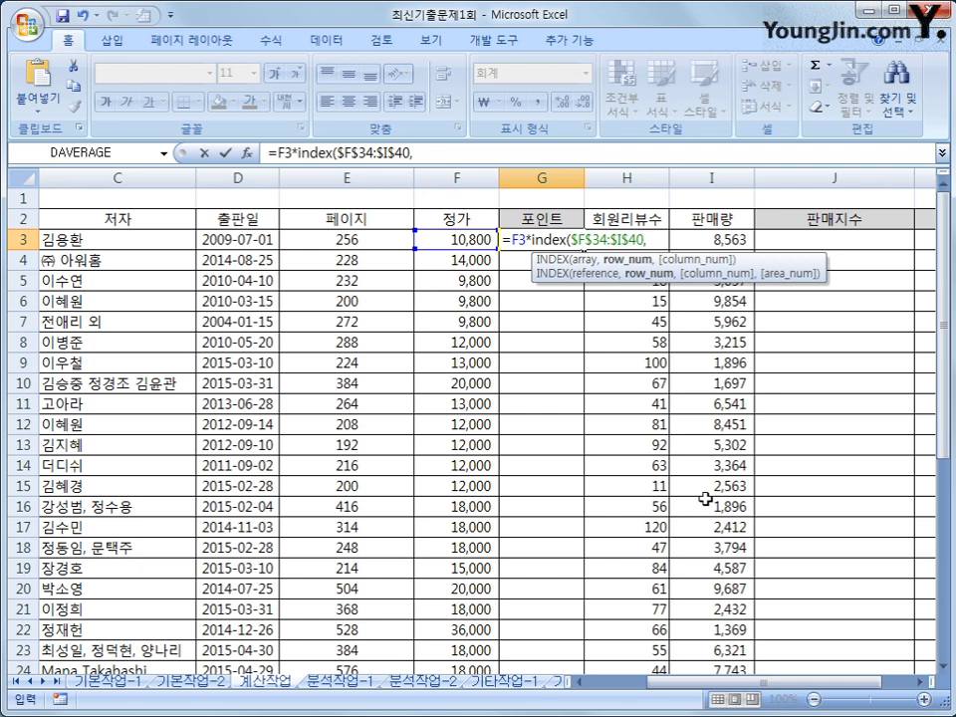
# - Nest a MATCH function as the INDEX row number, with the book's 도서분류 cell A3 as lookup value
pyautogui.scroll(-4, 700, 495)
pyautogui.scroll(-1, 700, 495)
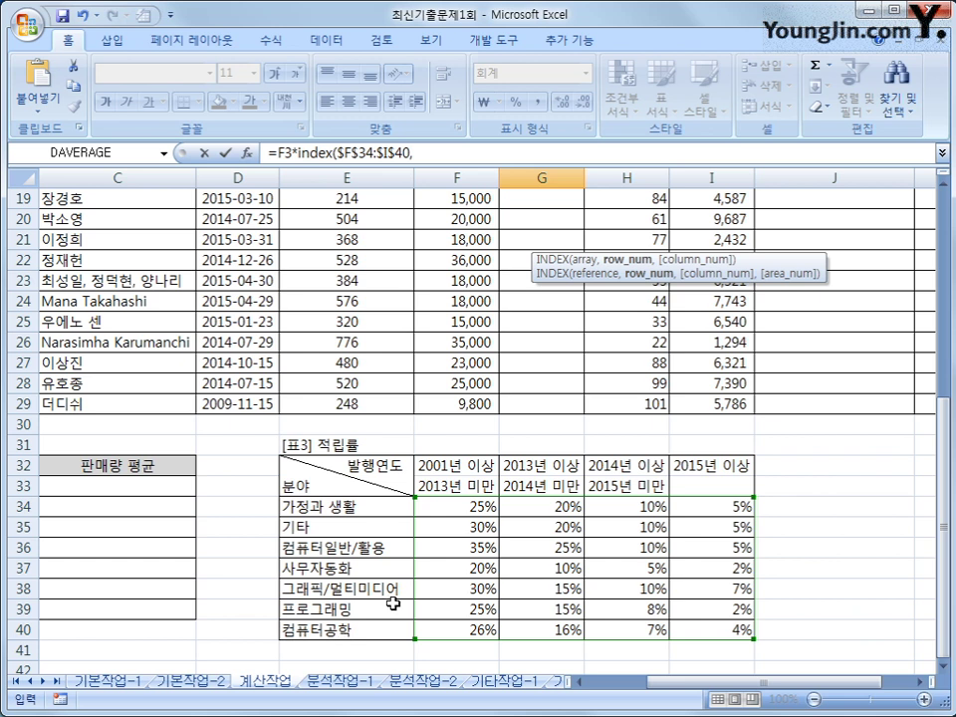
pyautogui.write('match(')
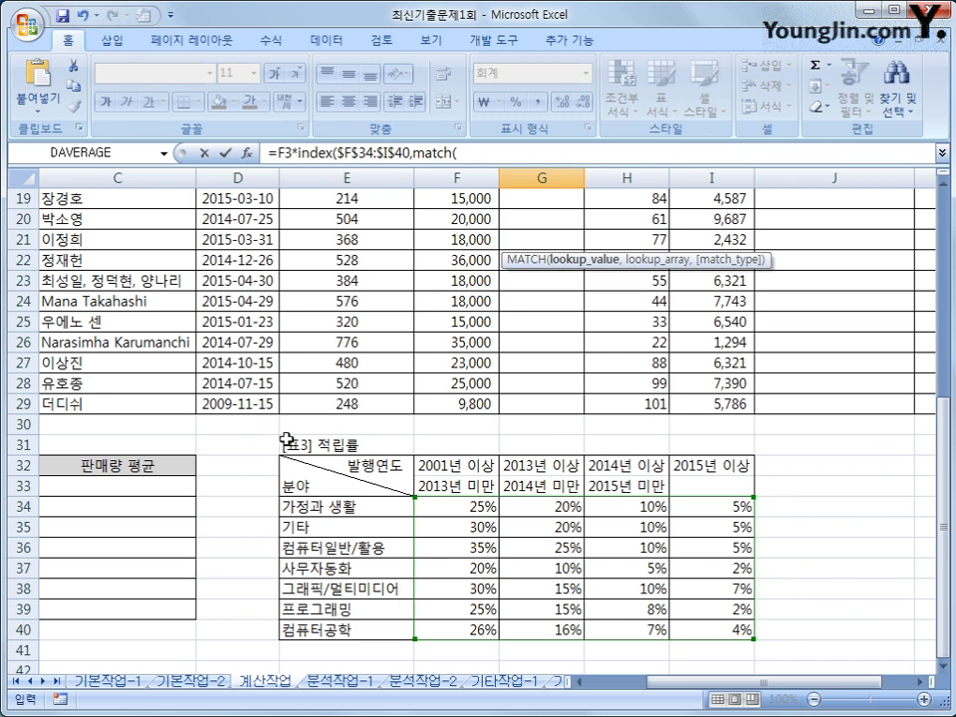
pyautogui.scroll(6, 285, 438)
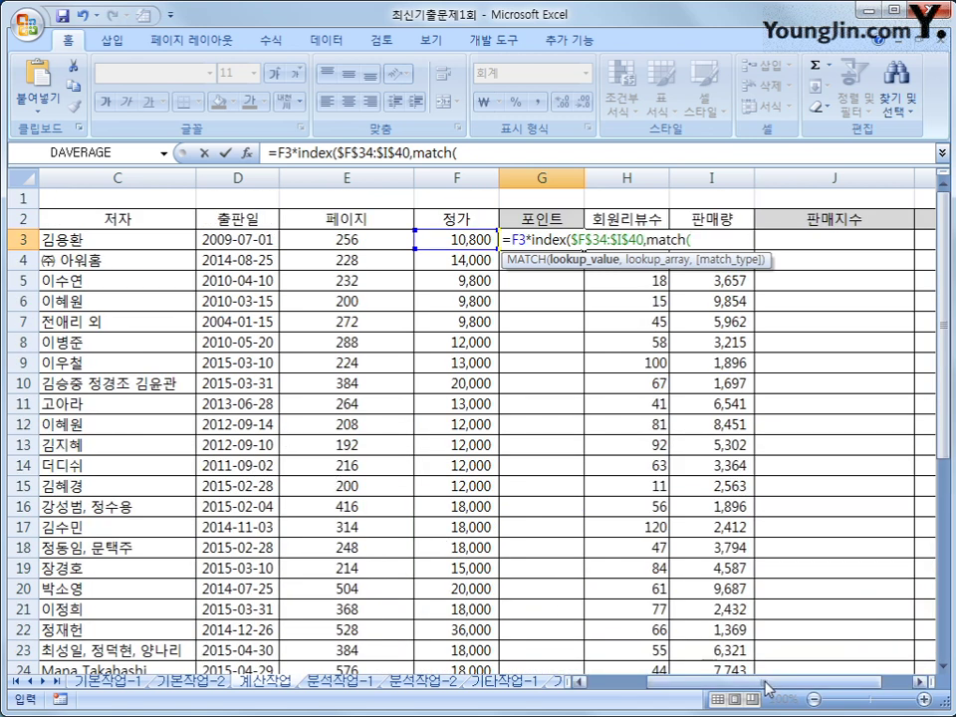
pyautogui.moveTo(737, 683); pyautogui.dragTo(710, 697)
pyautogui.scroll(-7, 605, 566)
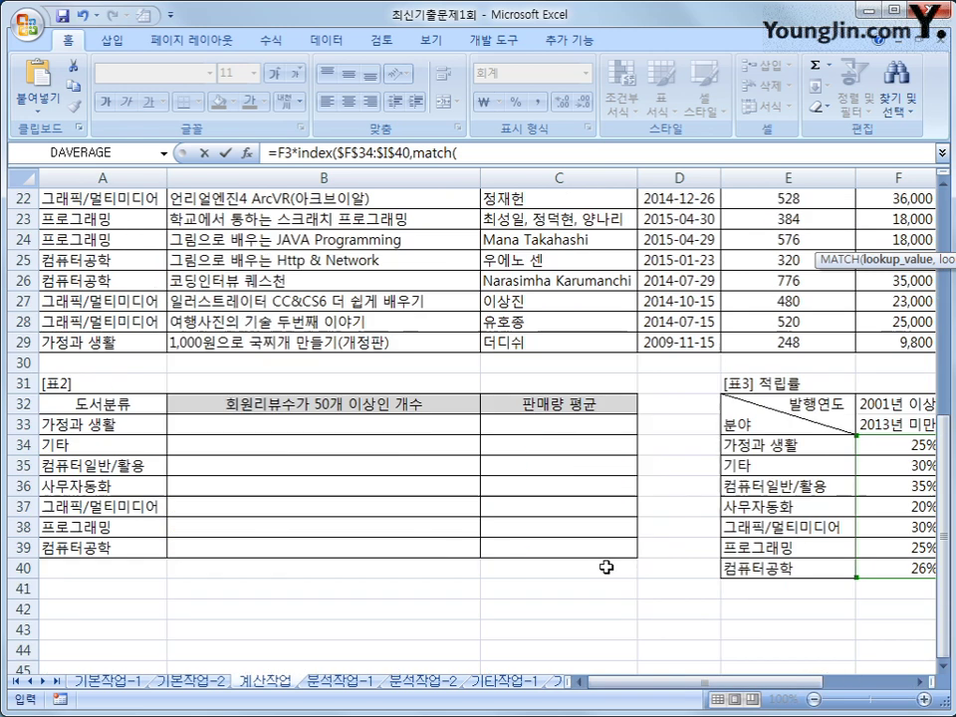
pyautogui.scroll(7, 731, 642)
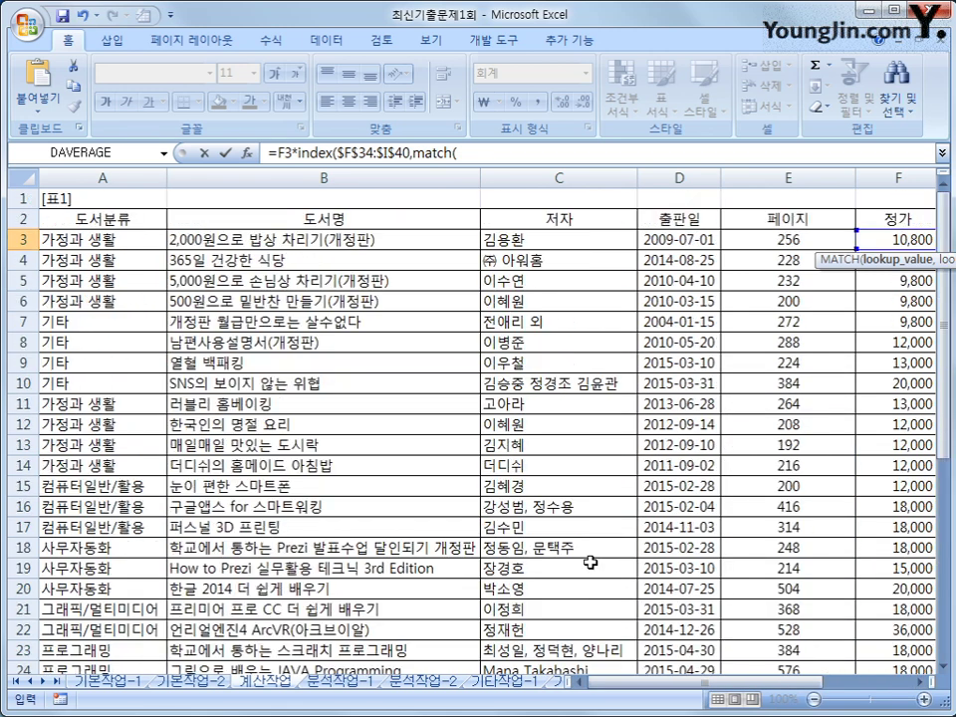
pyautogui.click(70, 241)
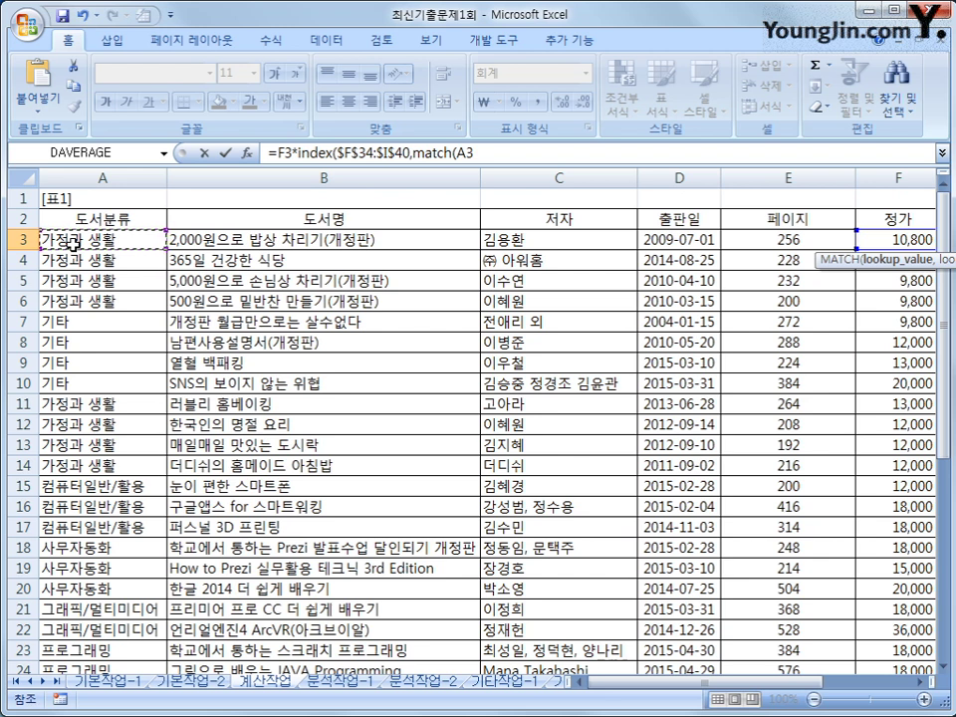
pyautogui.write(',')
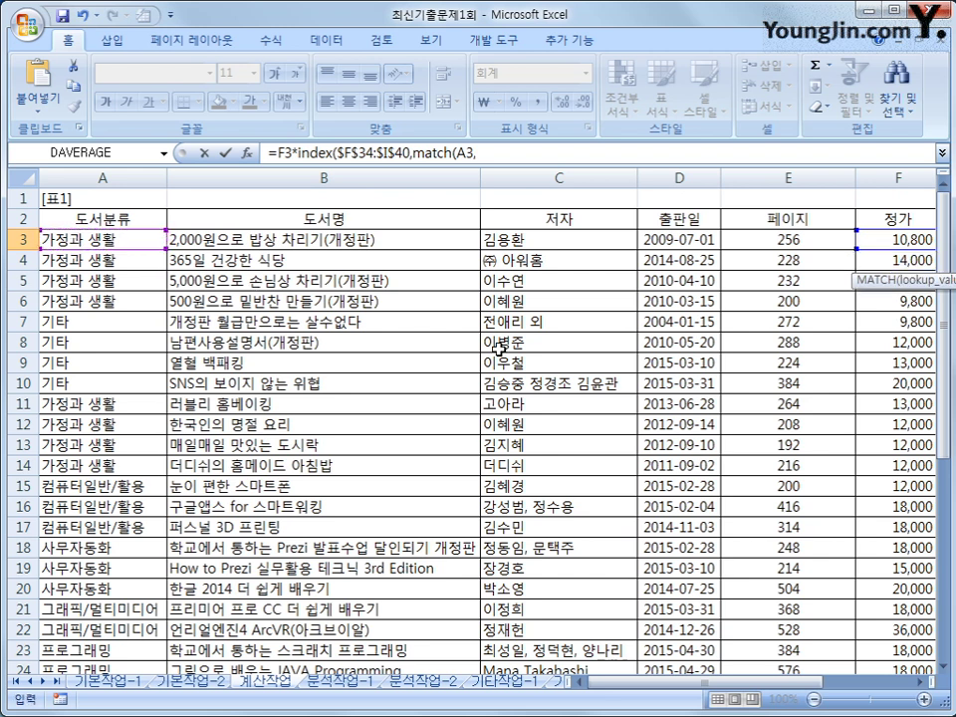
# - Complete the MATCH with the absolute 분야 range $E$34:$E$40 and exact match type 0, and proceed to the INDEX column argument
pyautogui.scroll(-7, 500, 348)
pyautogui.click(761, 447)
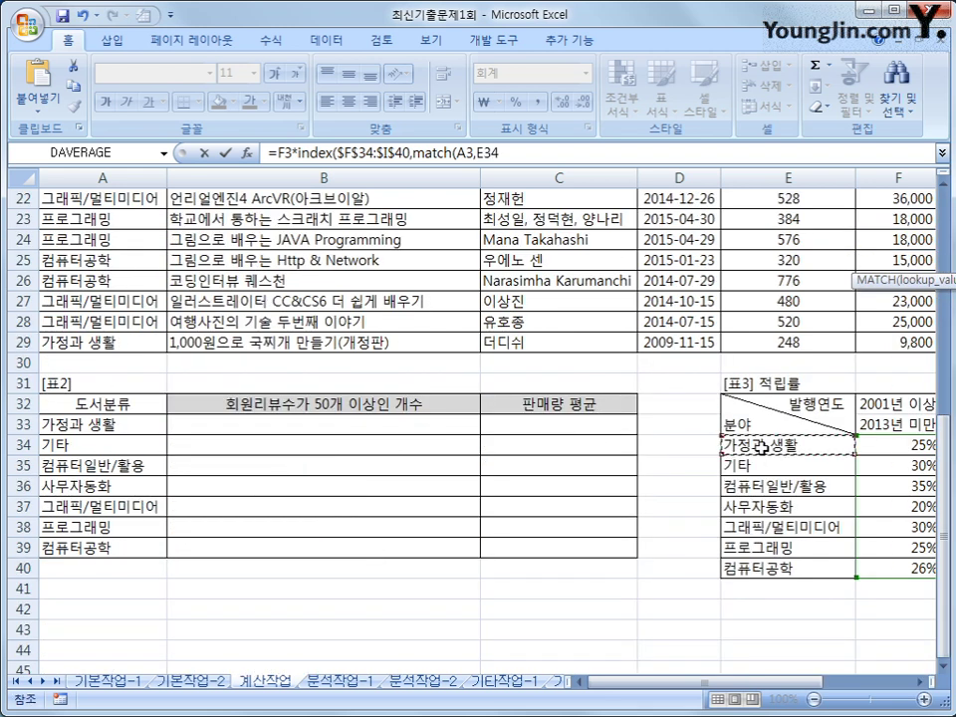
pyautogui.moveTo(761, 447); pyautogui.dragTo(774, 570)
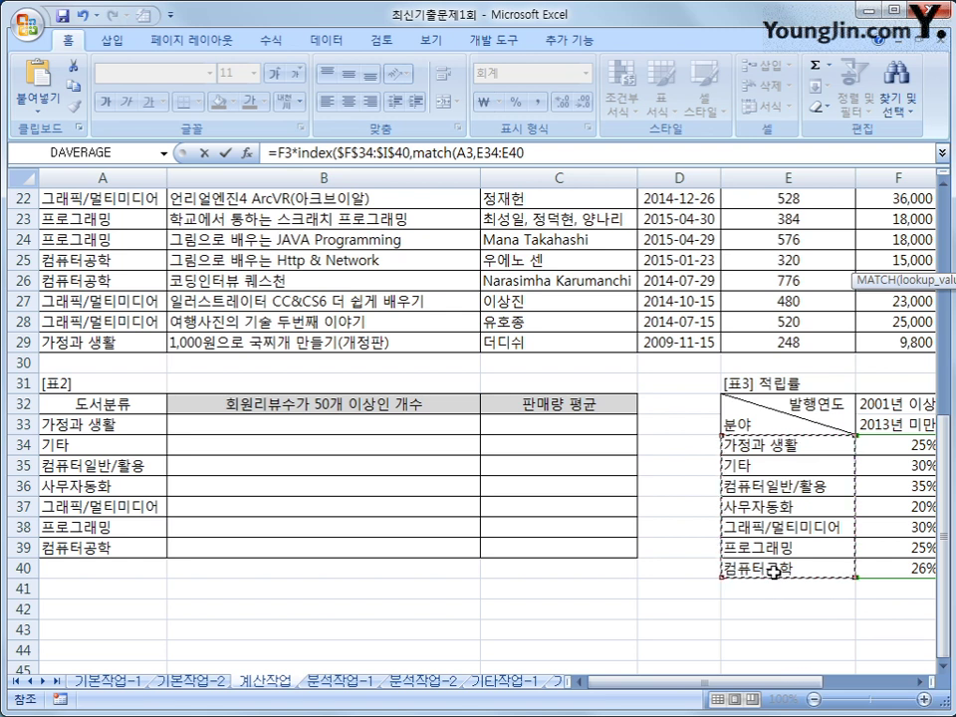
pyautogui.press('F4')
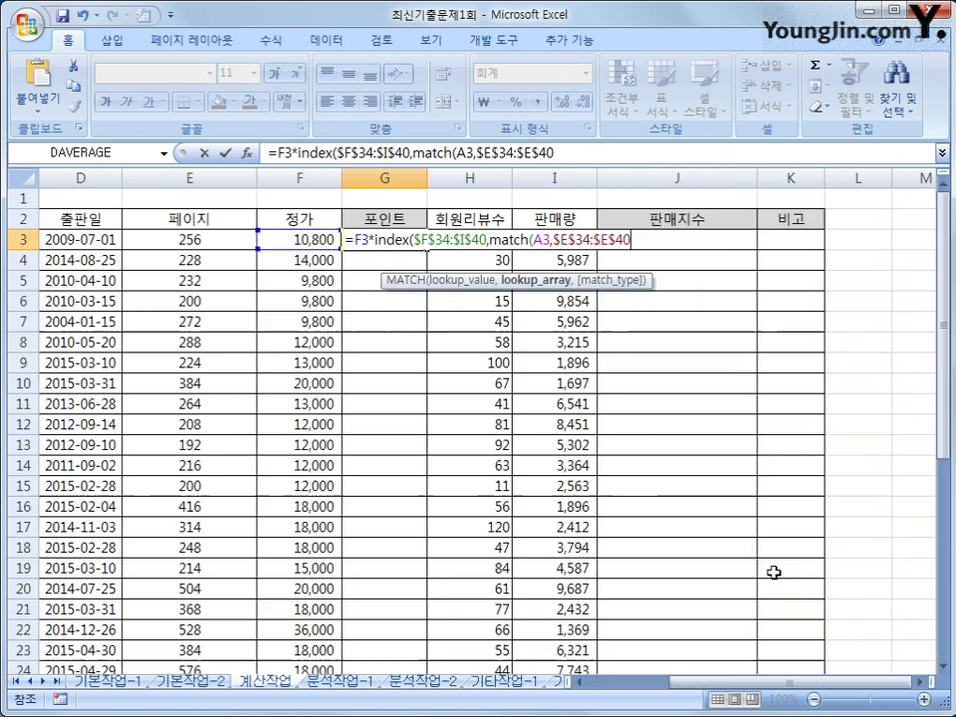
pyautogui.write(',0')
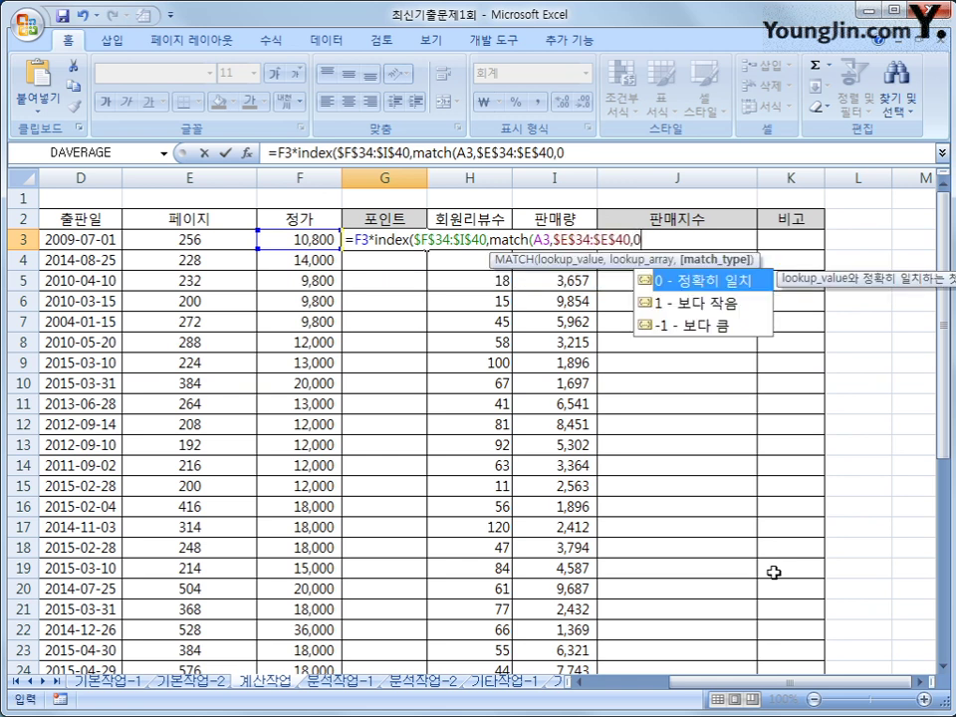
pyautogui.write('),')
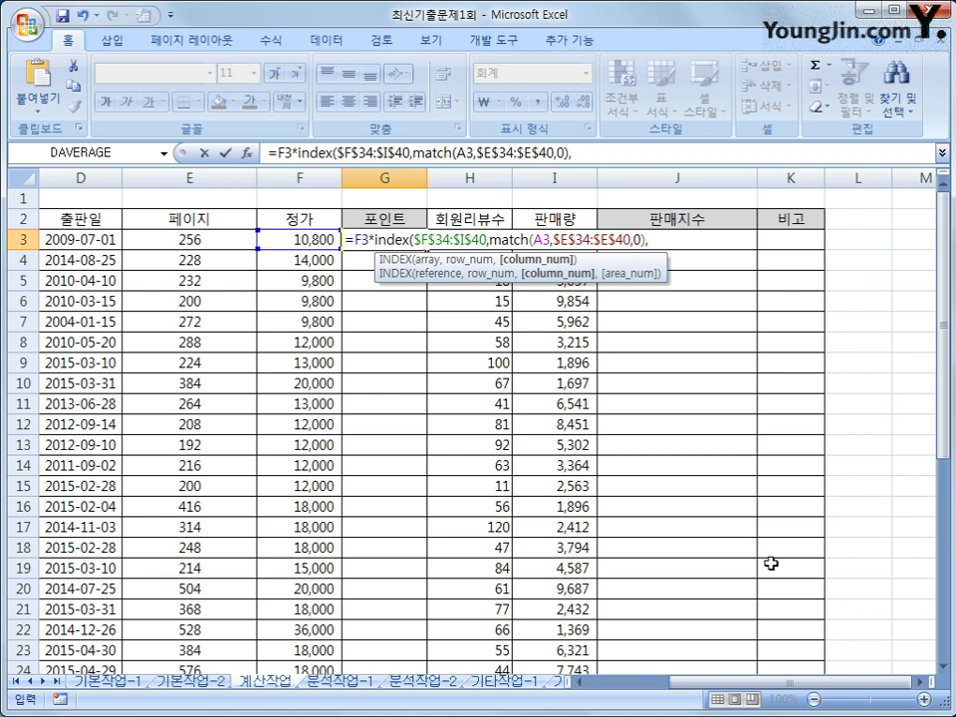
# - Nest a second MATCH as the INDEX column number, with the year of the book's 출판일, YEAR(D3), as lookup value
pyautogui.scroll(-9, 770, 564)
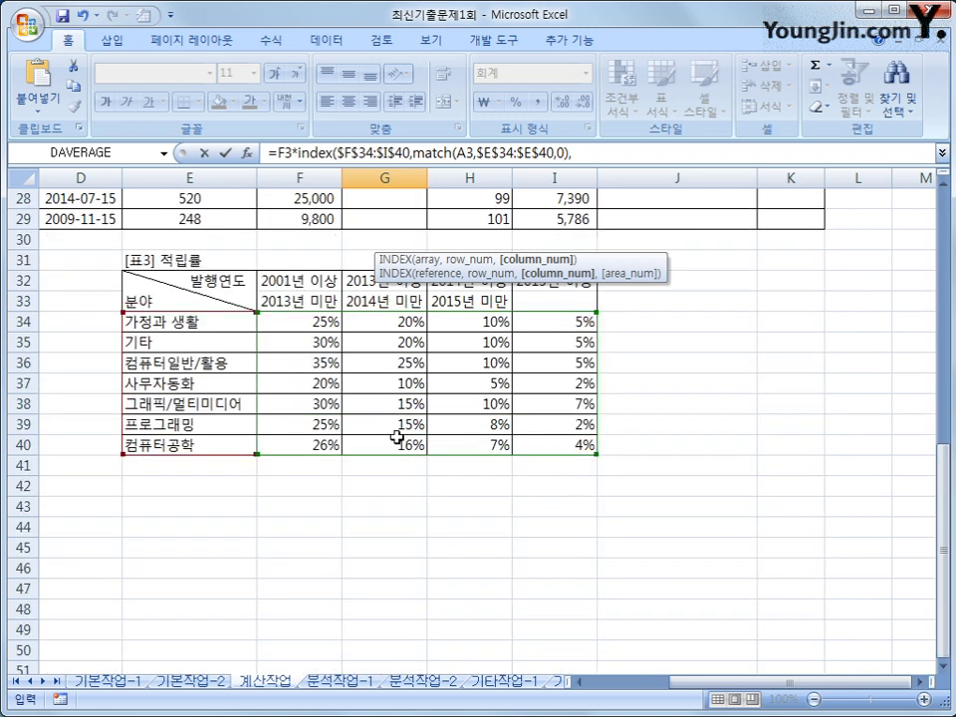
pyautogui.scroll(1, 378, 396)
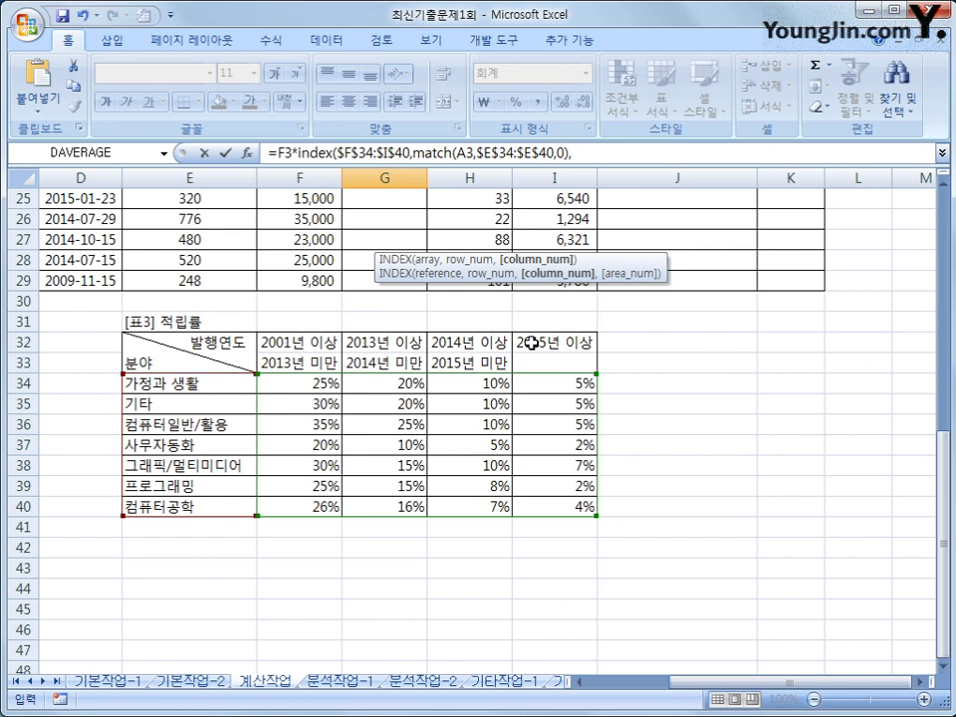
pyautogui.write('match(')
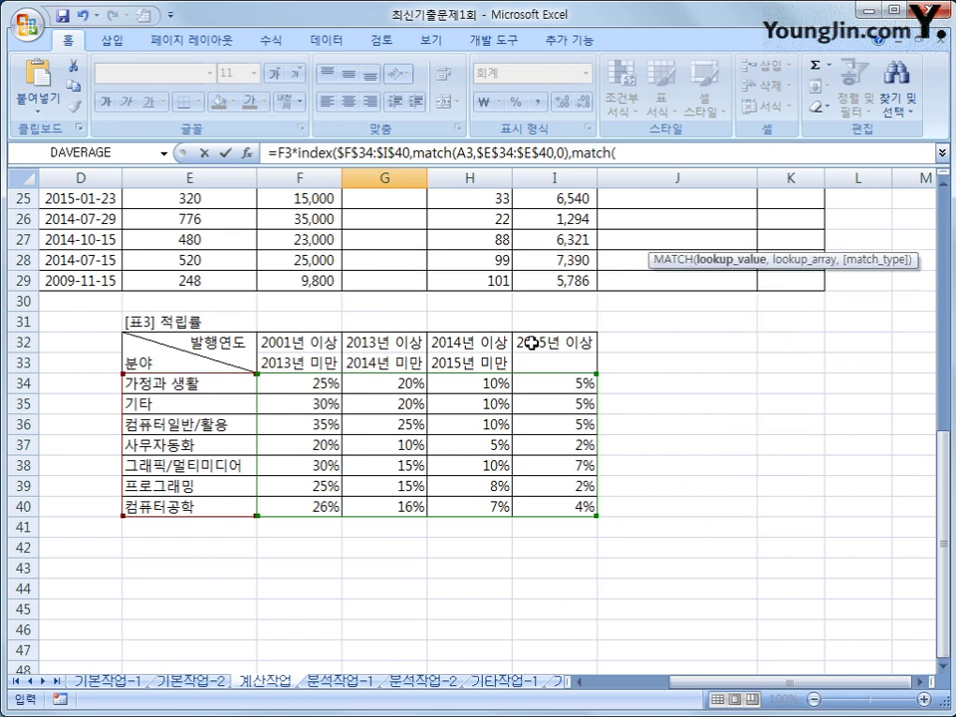
pyautogui.write('year(')
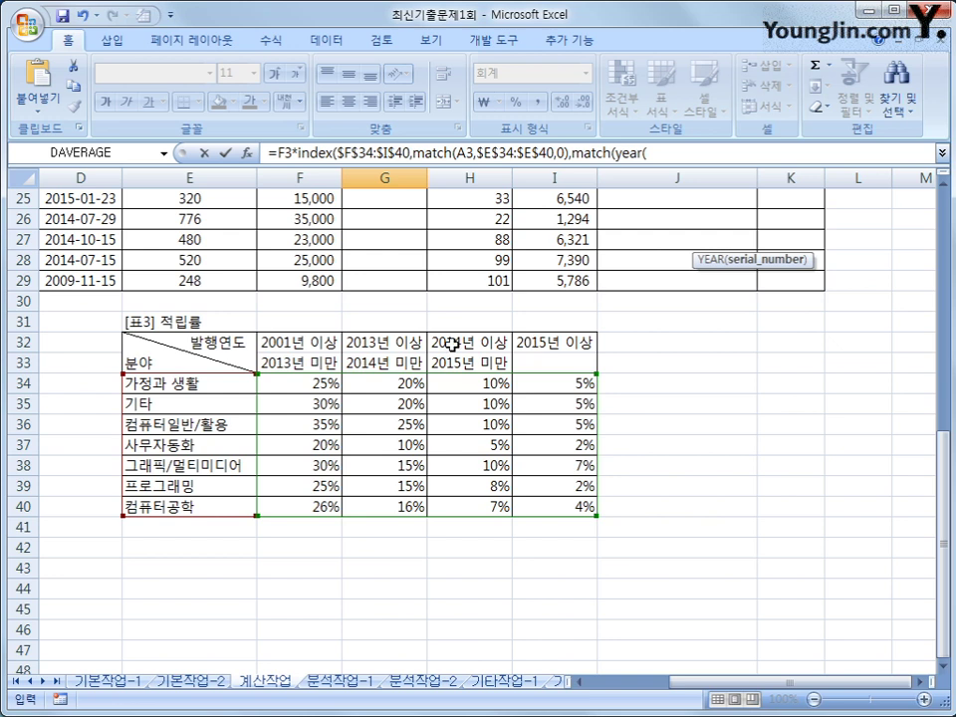
pyautogui.scroll(8, 437, 344)
pyautogui.click(87, 244)
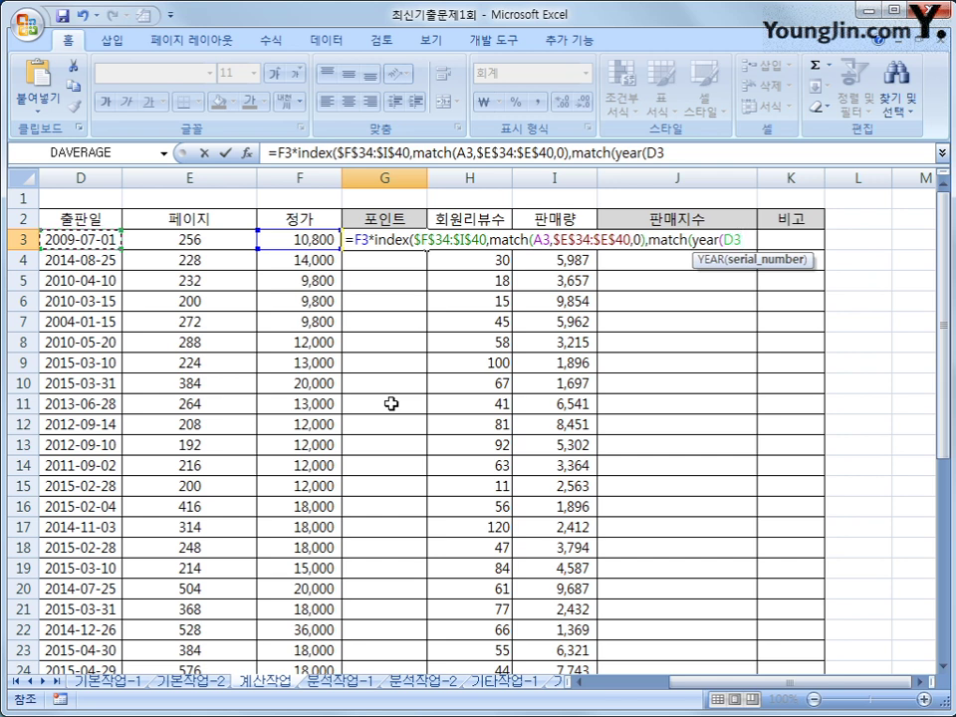
pyautogui.write('),')
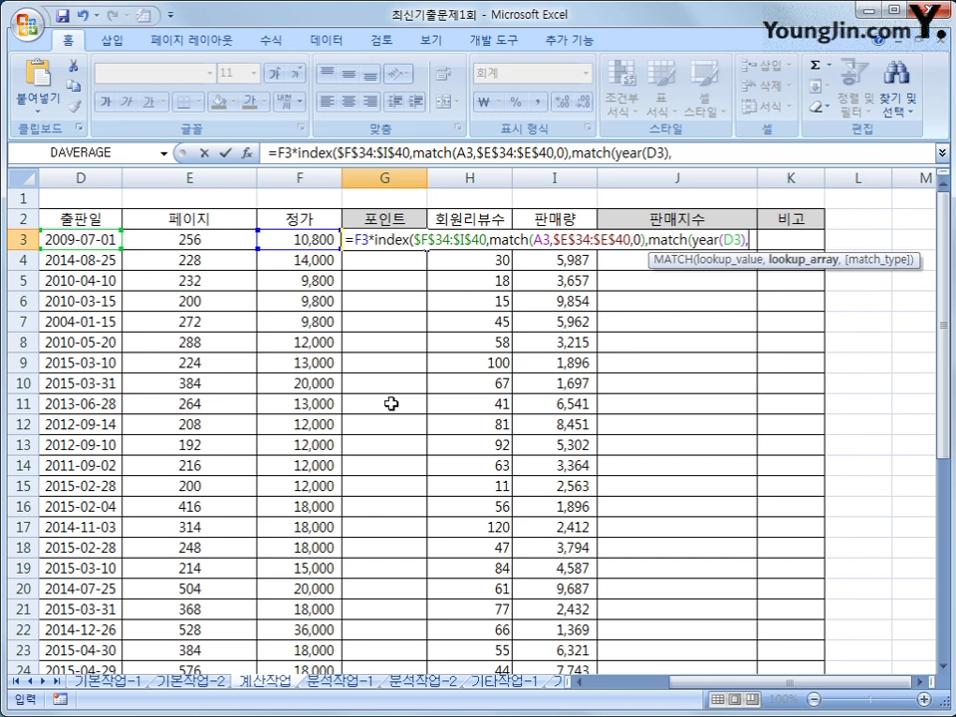
# - Set the second MATCH's lookup array to the first 발행연도 header row of [표3] as the absolute range $F$32:$I$32
pyautogui.scroll(-8, 391, 403)
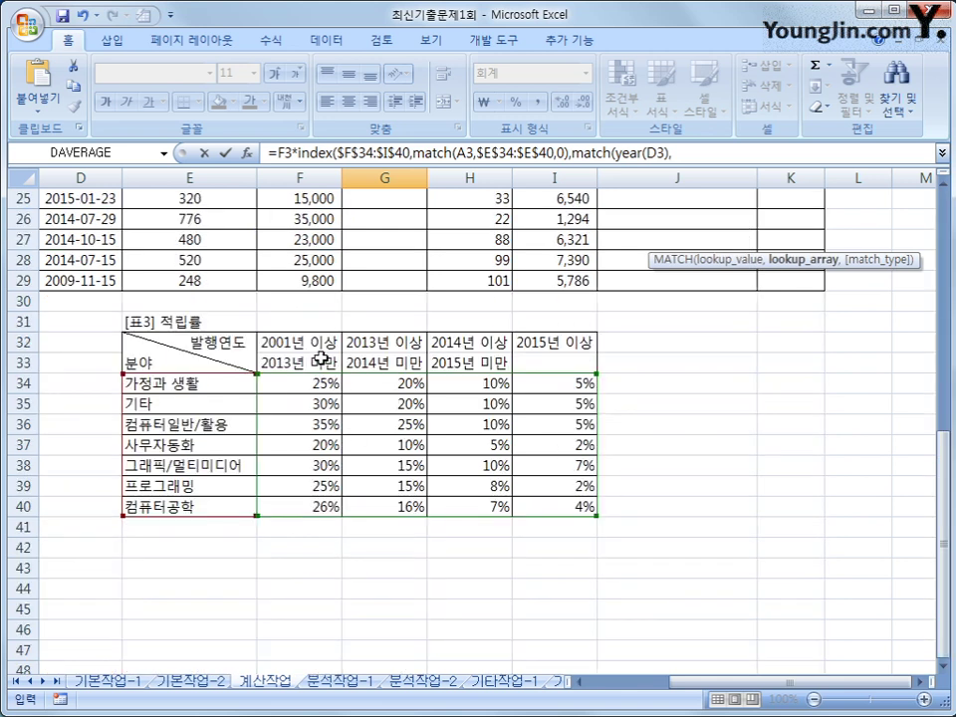
pyautogui.moveTo(302, 340); pyautogui.dragTo(519, 339)
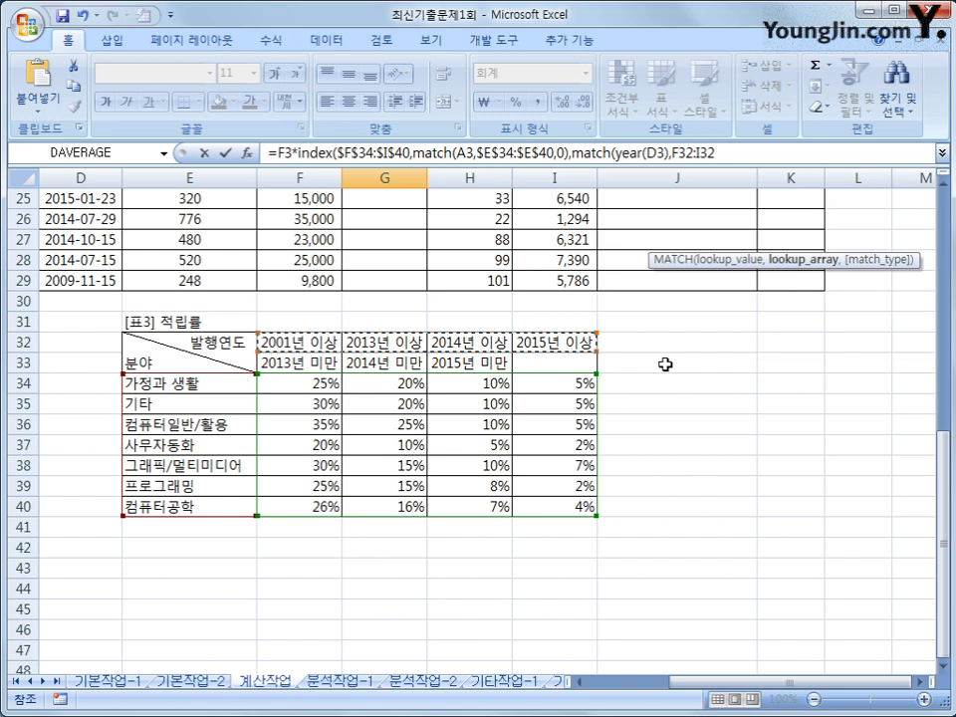
pyautogui.press('F4')
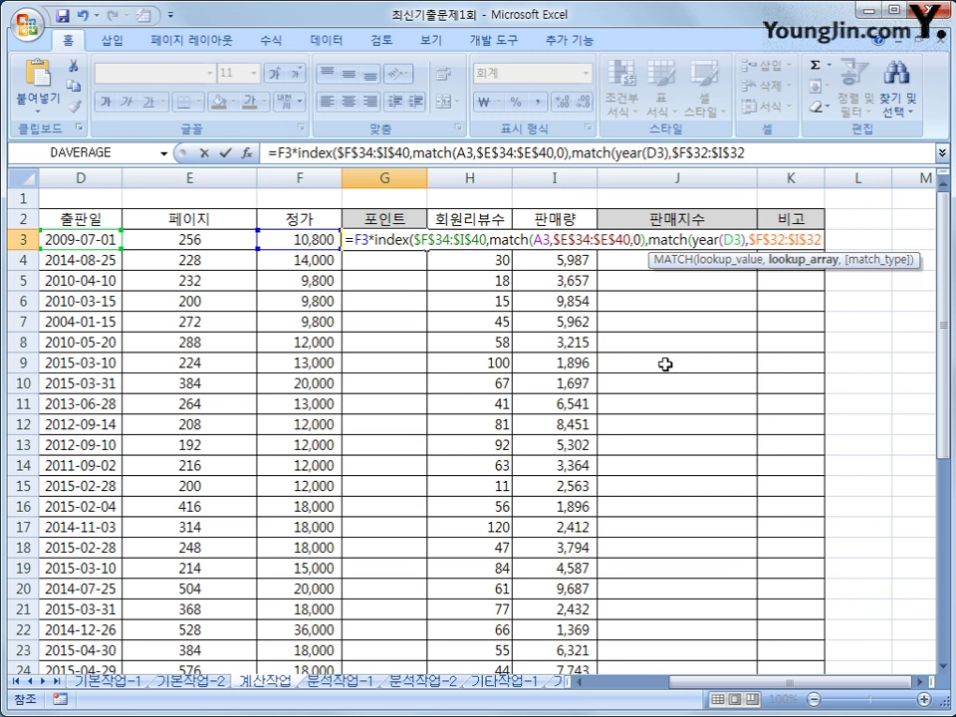
pyautogui.write(',')
# - Give the year MATCH the match type 1, close both functions and enter the 포인트 formula
pyautogui.scroll(-6, 665, 365)
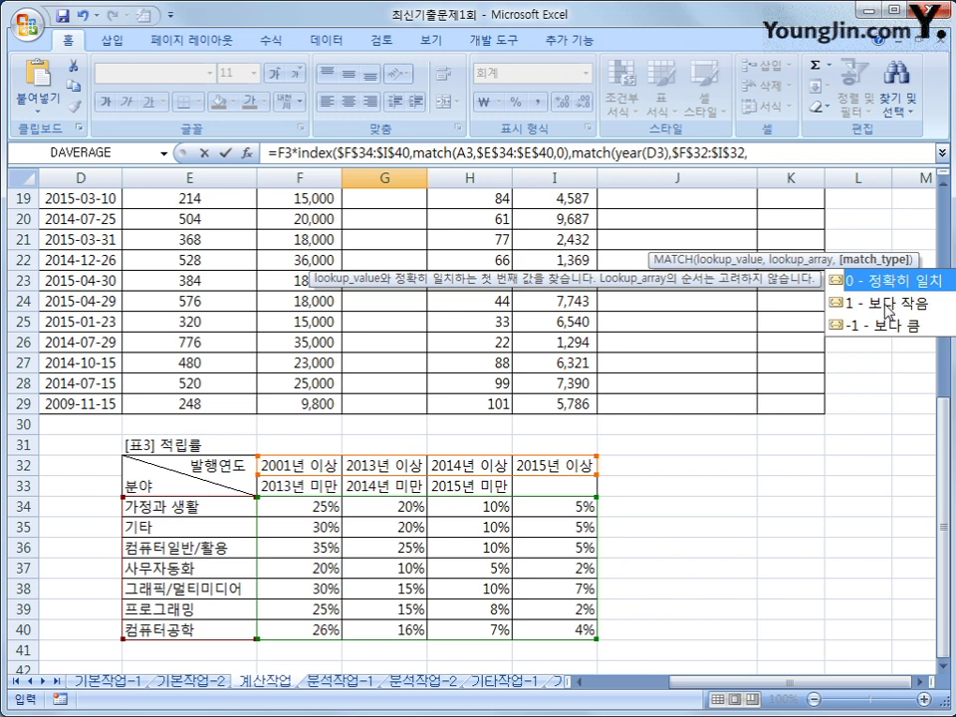
pyautogui.click(781, 154)
pyautogui.write('1')
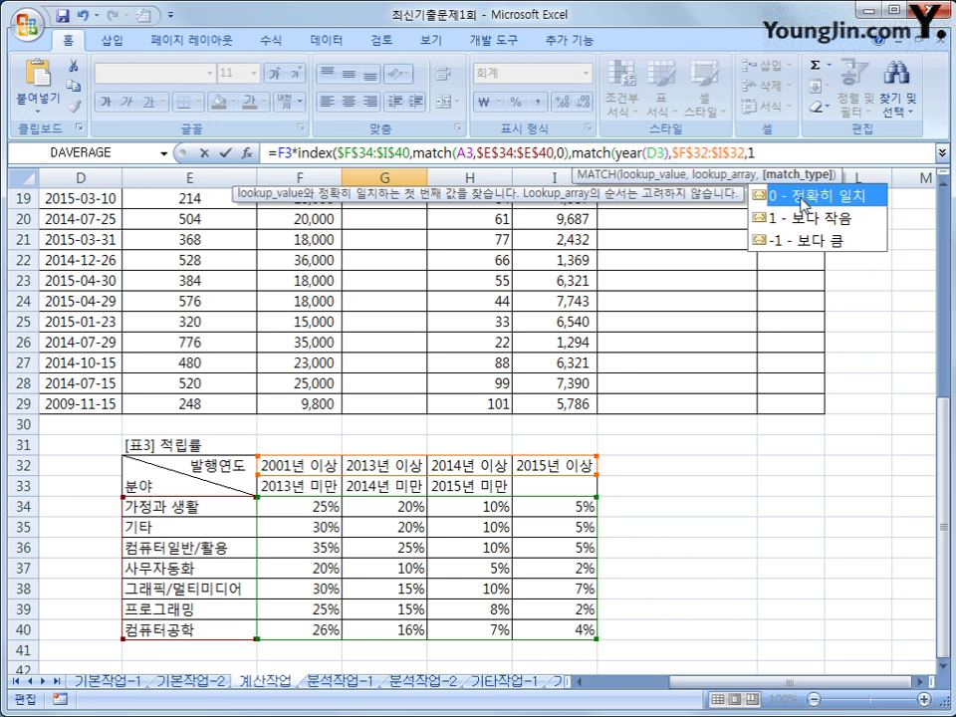
pyautogui.write(')')
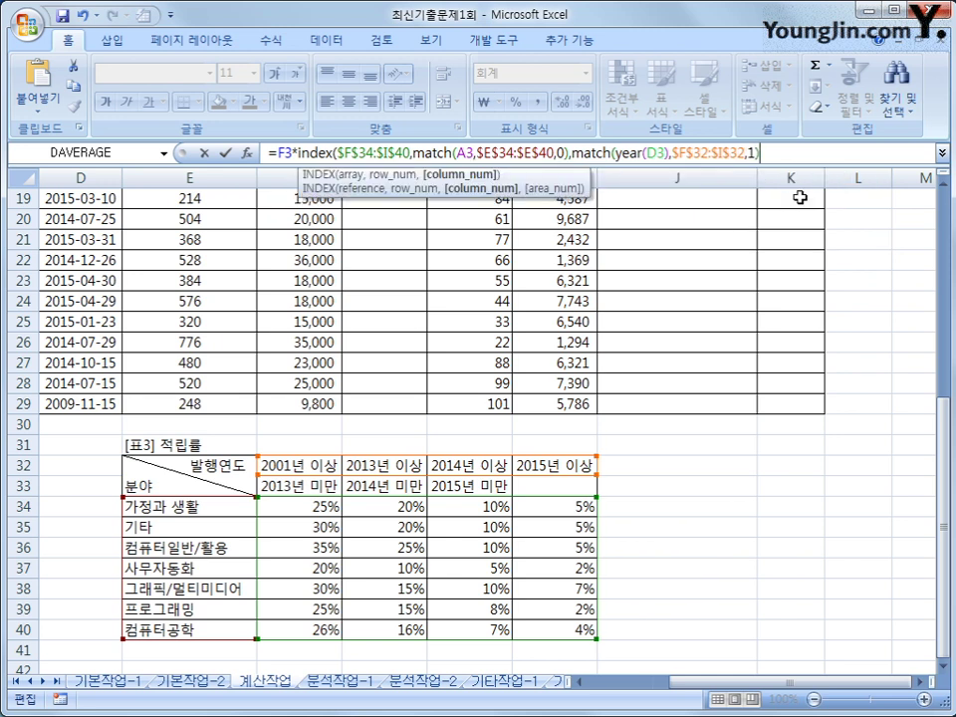
pyautogui.write(')')
pyautogui.press('Escape')
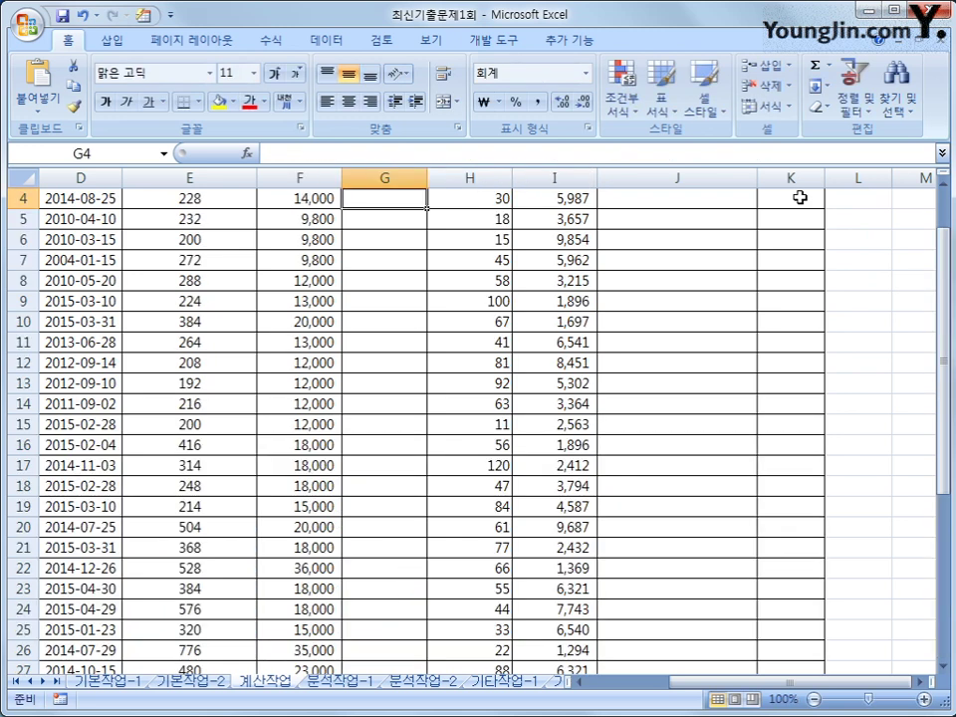
# - Fill the 포인트 formula from G3 down the column to the last book in row 29
pyautogui.scroll(1, 369, 285)
pyautogui.click(386, 239)
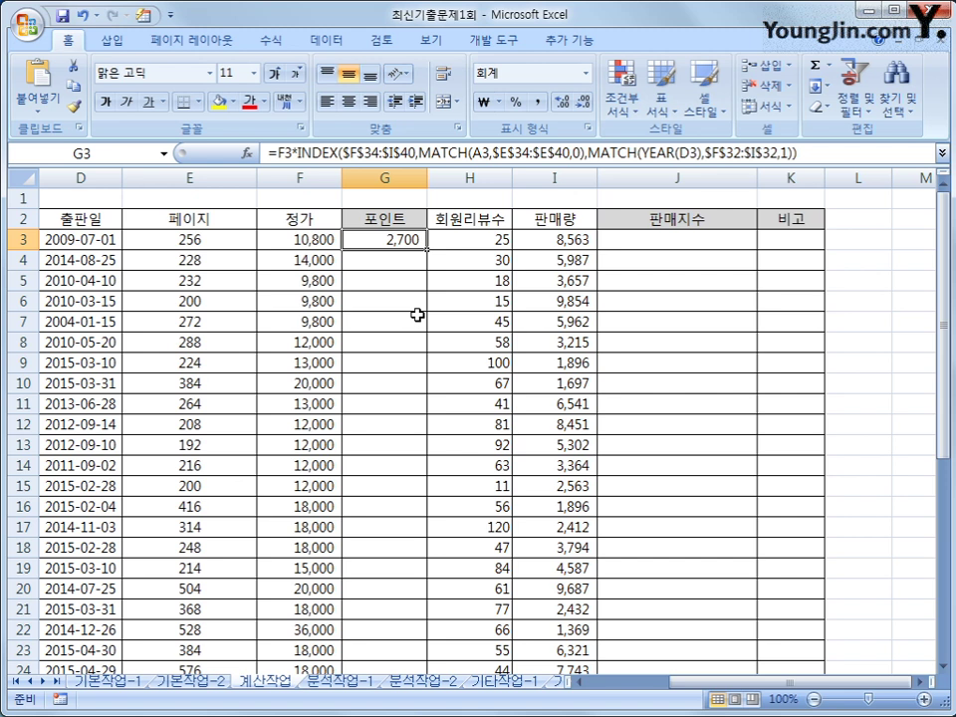
pyautogui.doubleClick(428, 250)
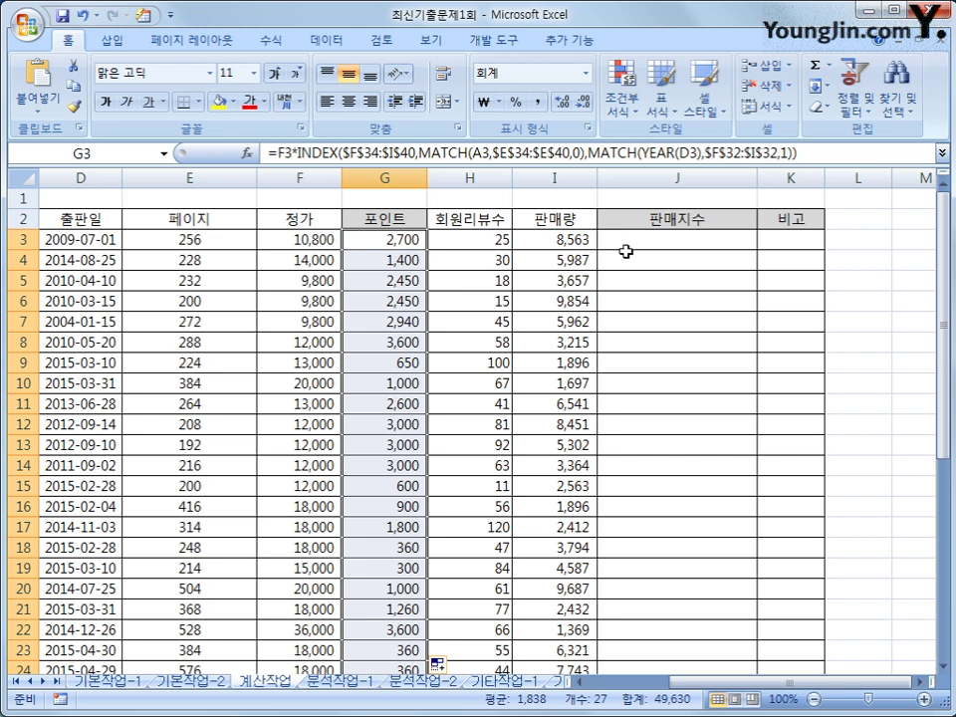
# - Start a formula with the REPT function in the first 판매지수 cell, J3
pyautogui.click(628, 244)
pyautogui.scroll(-3, 630, 243)
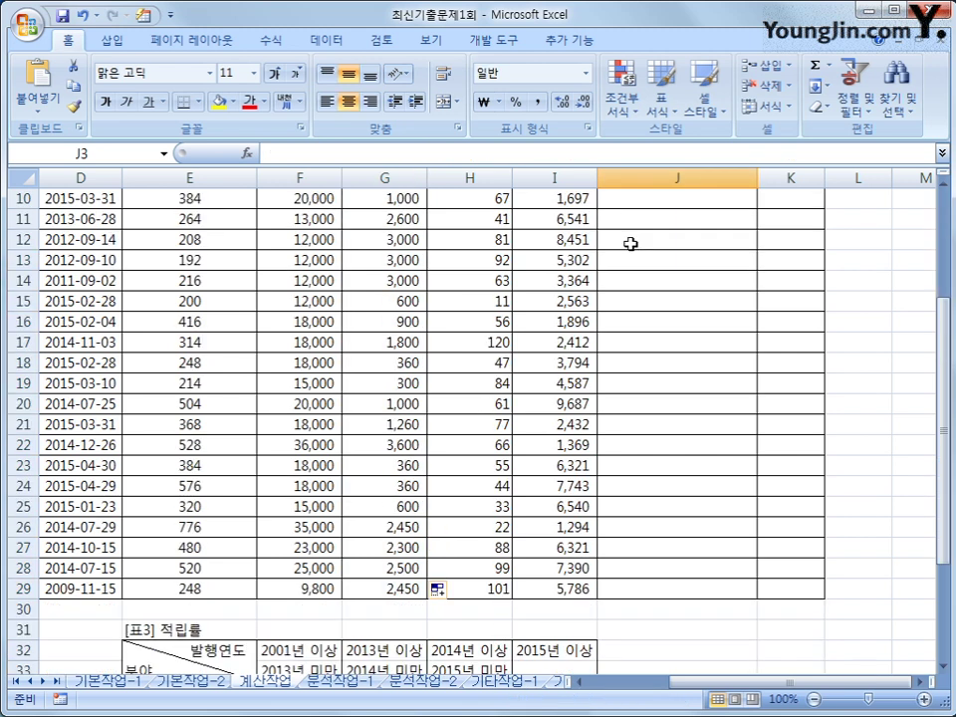
pyautogui.scroll(3, 630, 244)
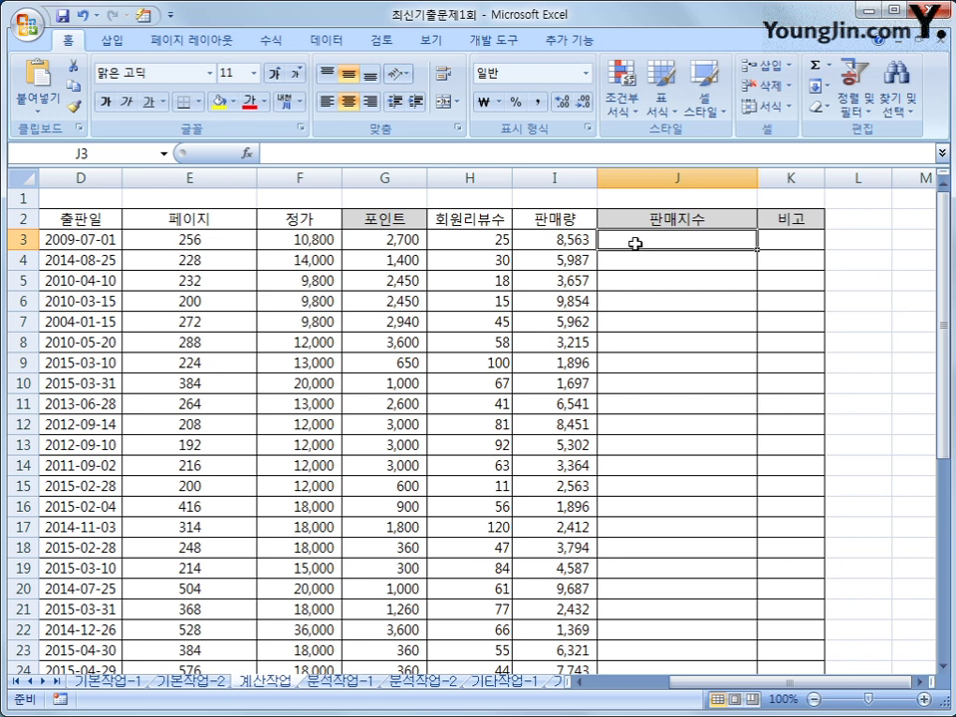
pyautogui.write('=r')
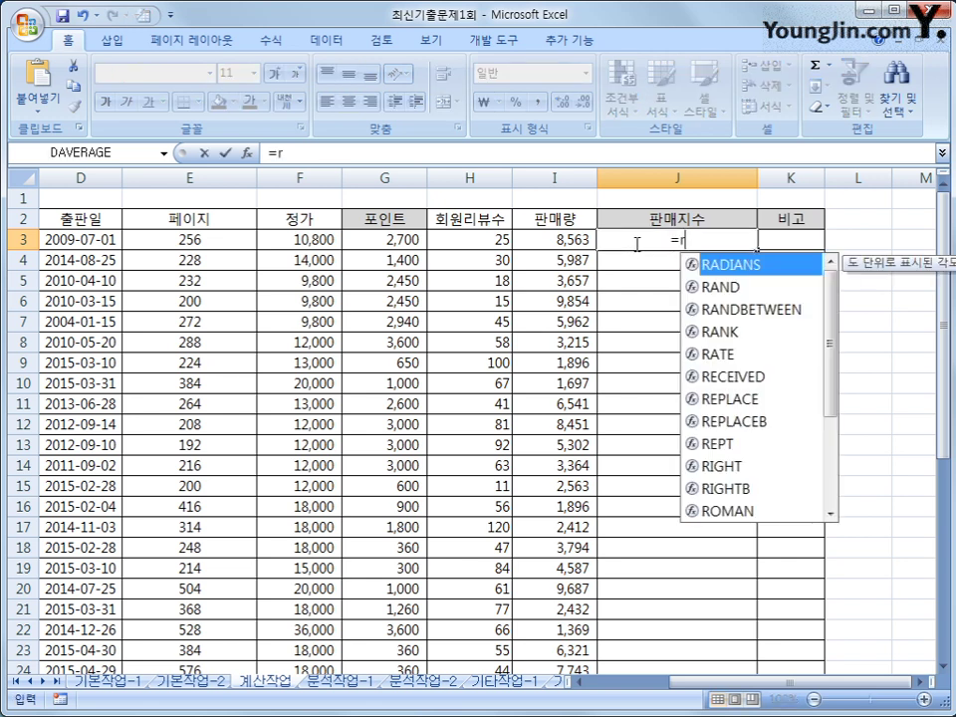
pyautogui.write('ept')
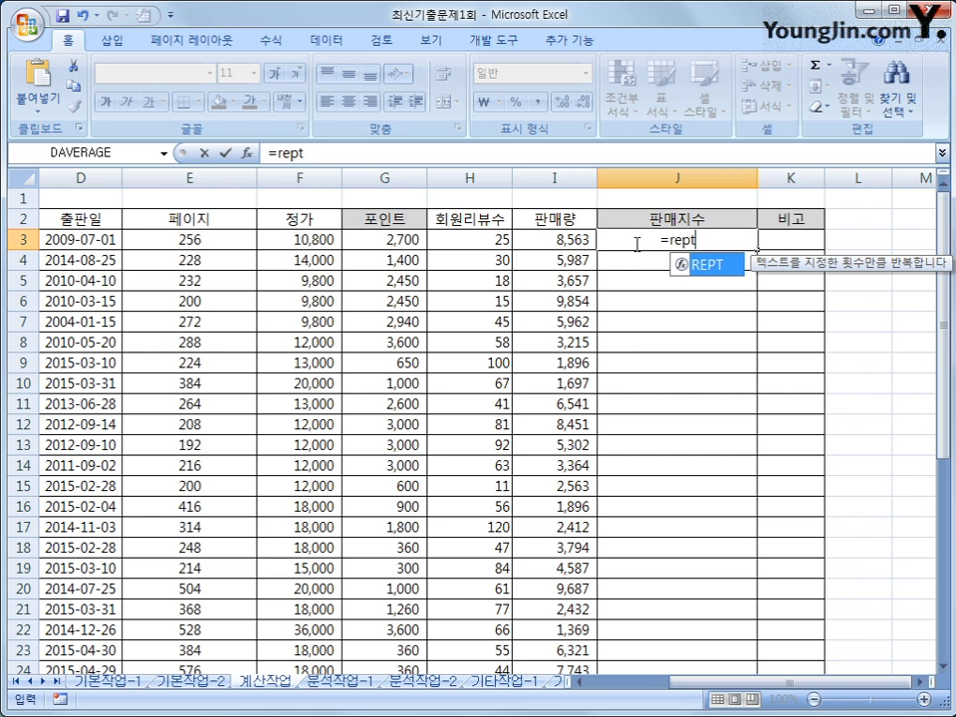
pyautogui.write('(')
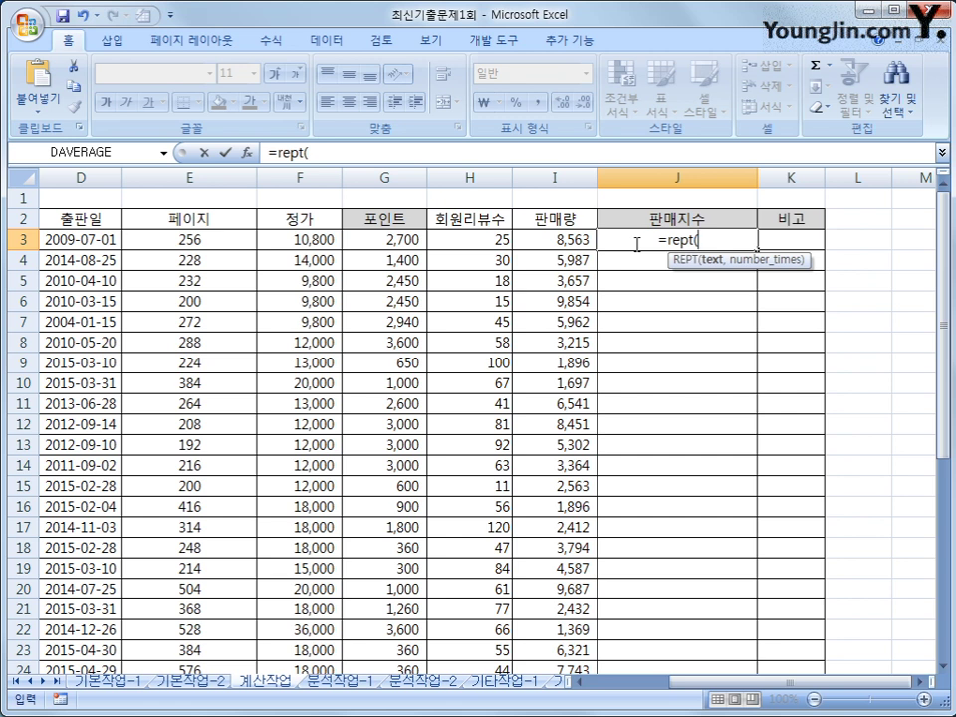
# - Enter the special symbol "★" as the REPT text and proceed to the repeat-count argument
pyautogui.write('"a')
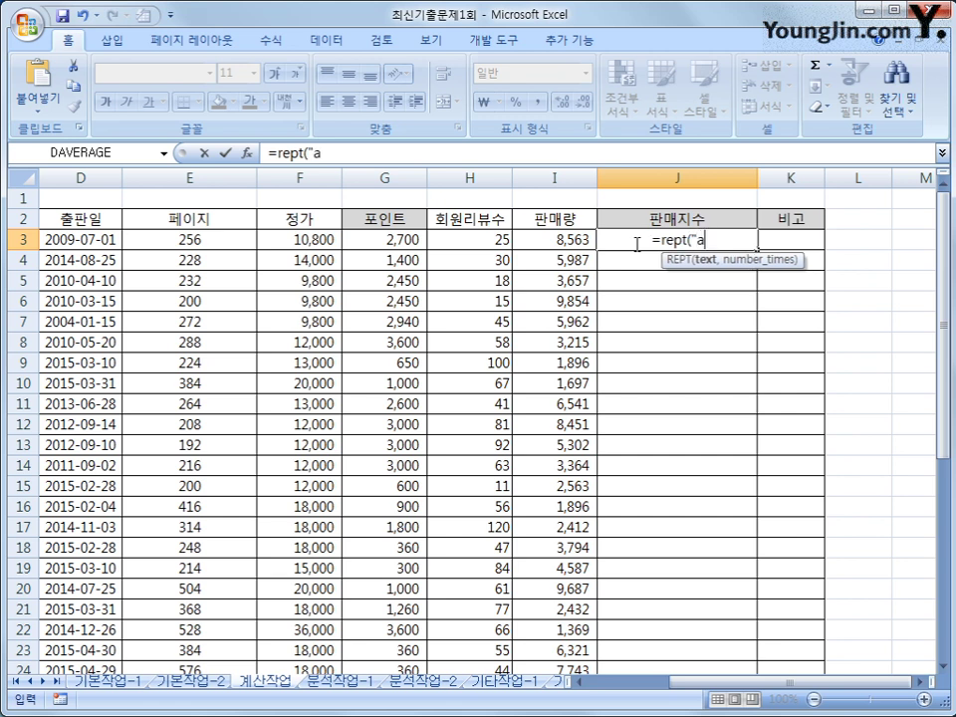
pyautogui.press('BackSpace')
pyautogui.write('ㅁ')
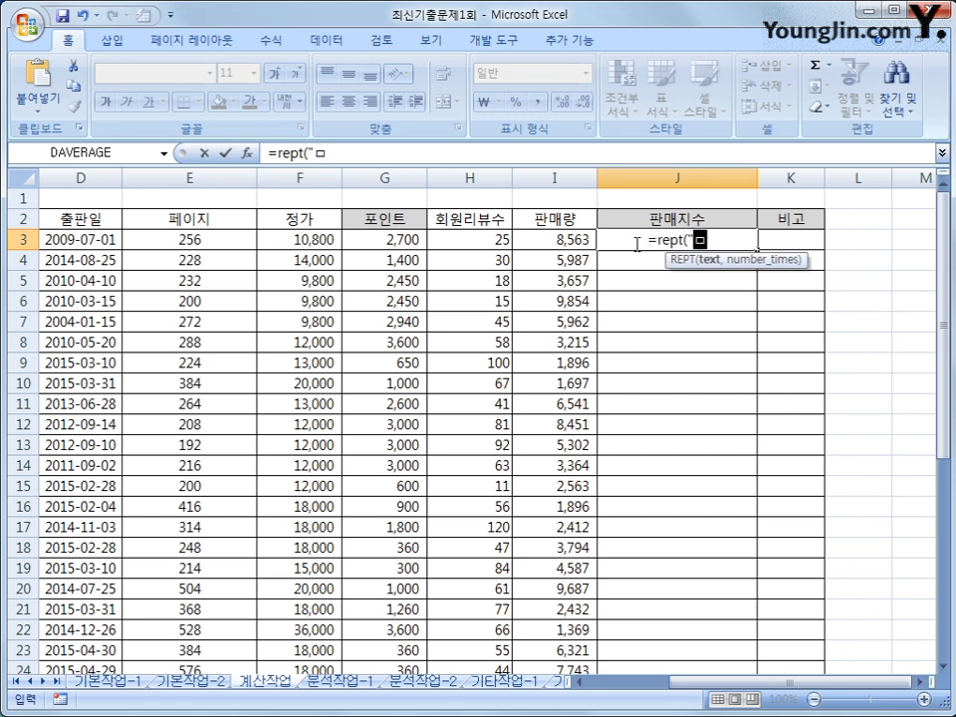
pyautogui.press('Hangul_Hanja')
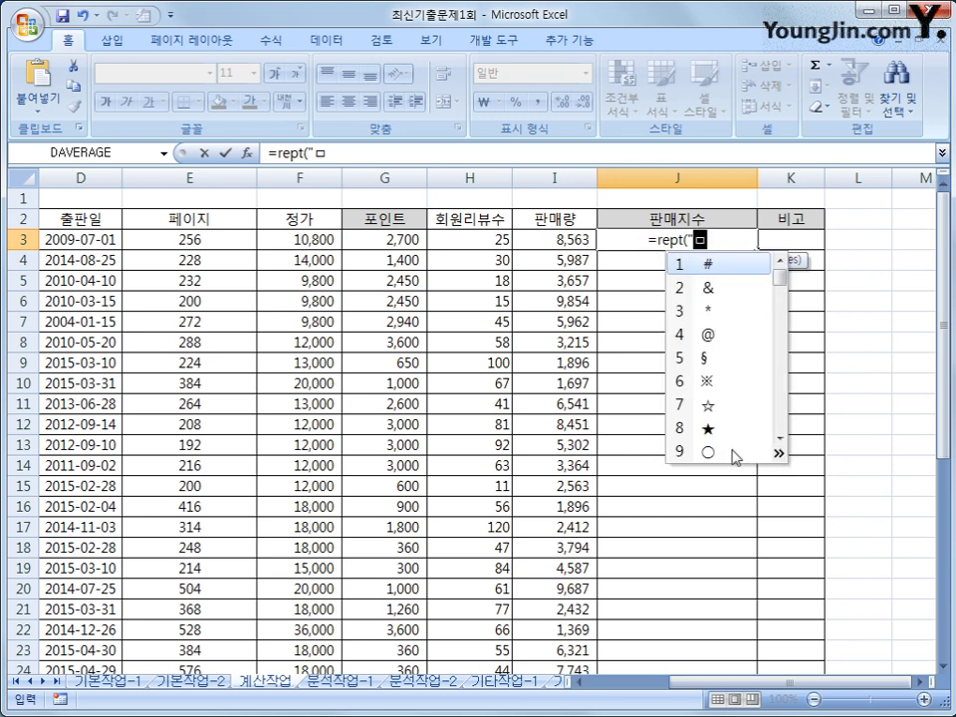
pyautogui.click(728, 432)
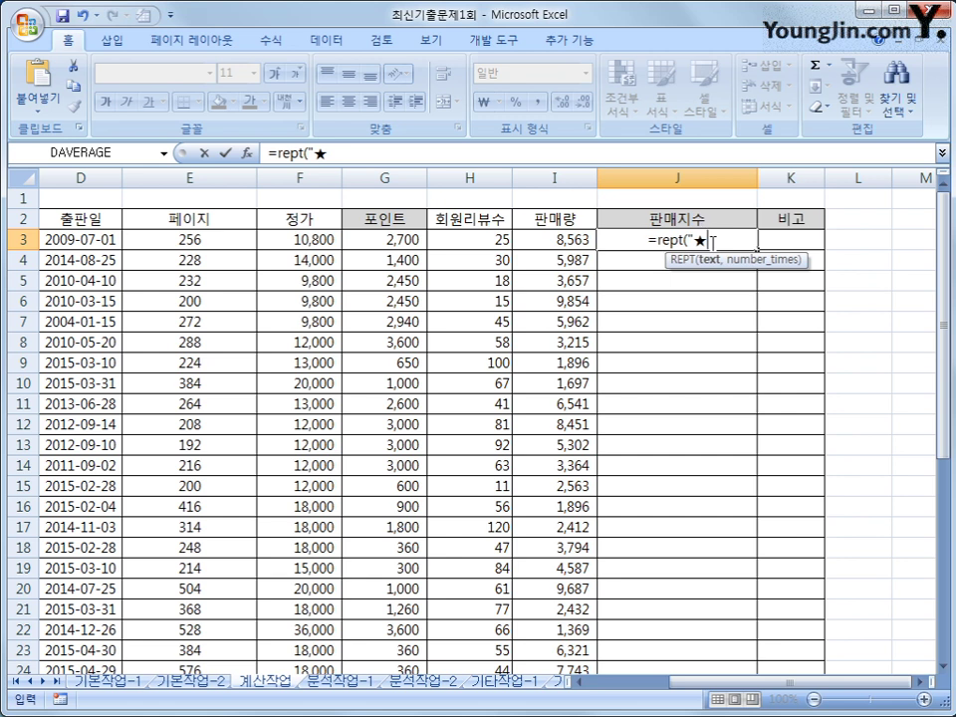
pyautogui.write('"')
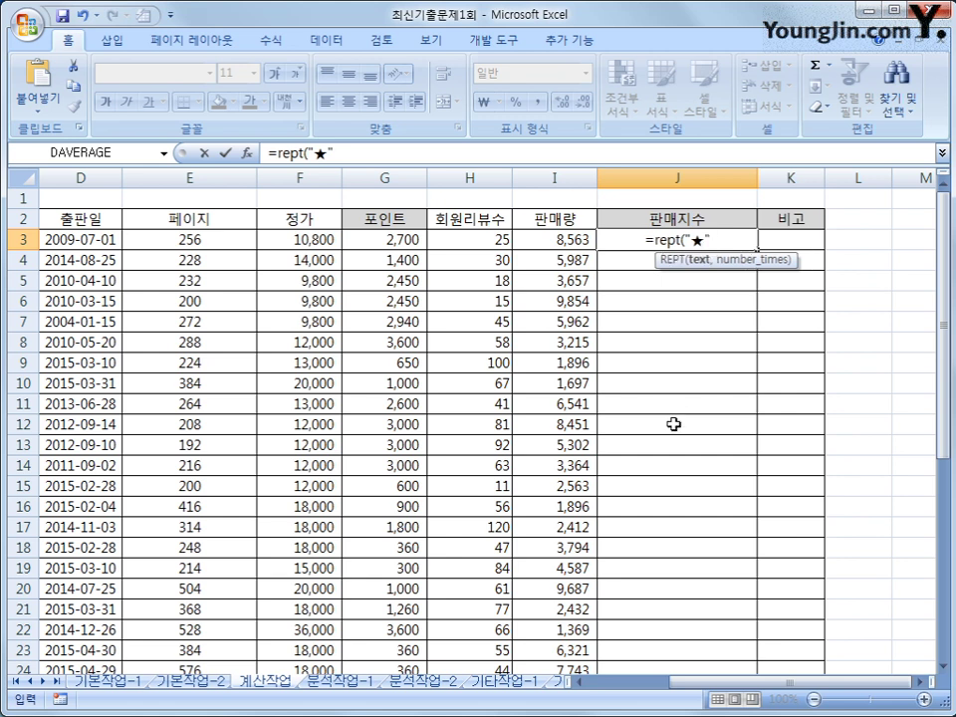
pyautogui.write(',')
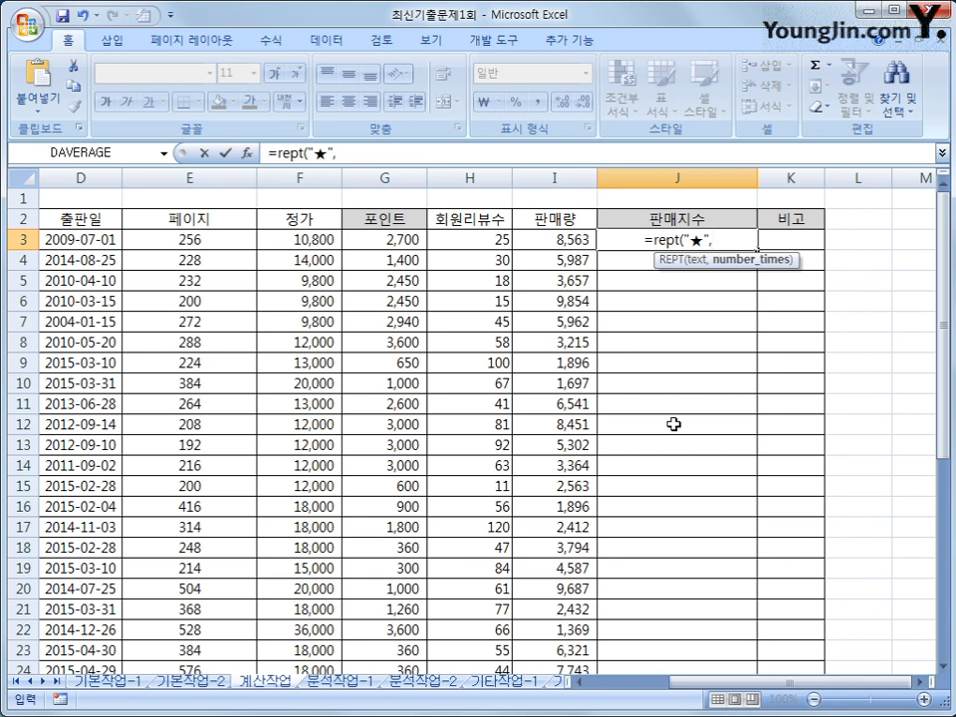
pyautogui.write('ㅂ₩qu')
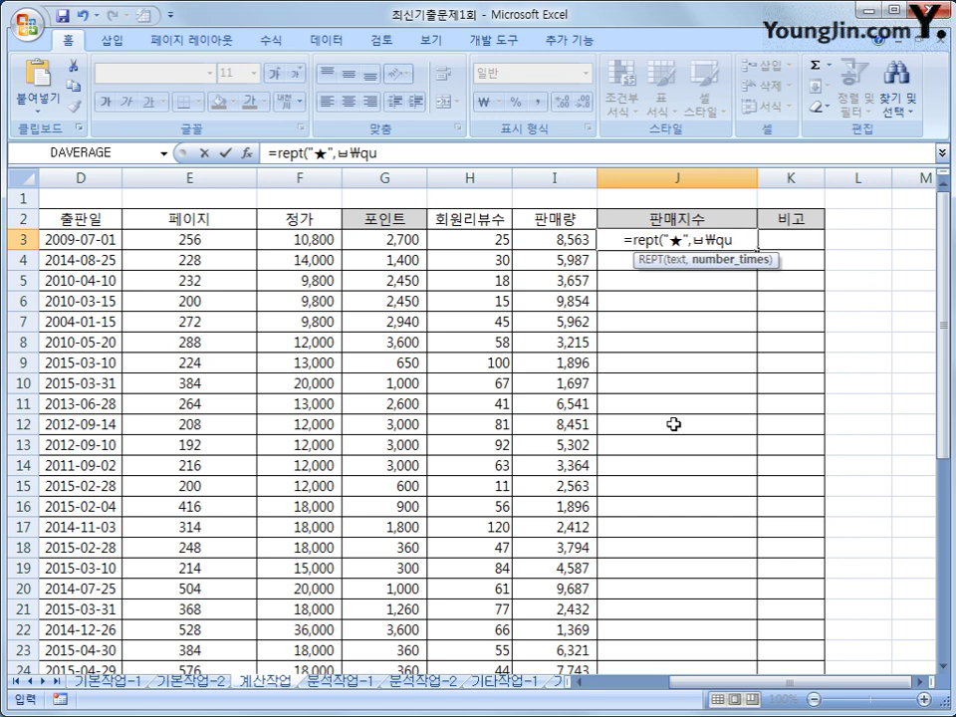
pyautogui.write('ot')
pyautogui.write('ent')
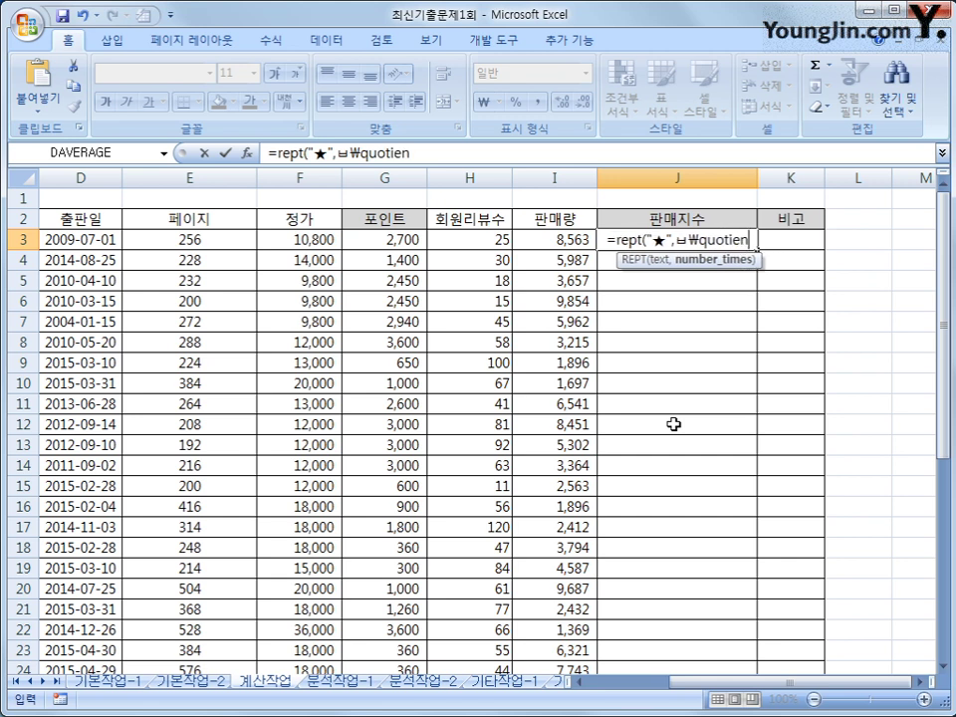
pyautogui.press('BackSpace')
pyautogui.press('BackSpace')
pyautogui.press('BackSpace')
pyautogui.press('BackSpace')
pyautogui.press('BackSpace')
pyautogui.press('BackSpace')
pyautogui.press('BackSpace')
pyautogui.press('BackSpace')
pyautogui.press('BackSpace')
pyautogui.press('BackSpace')
pyautogui.press('BackSpace')
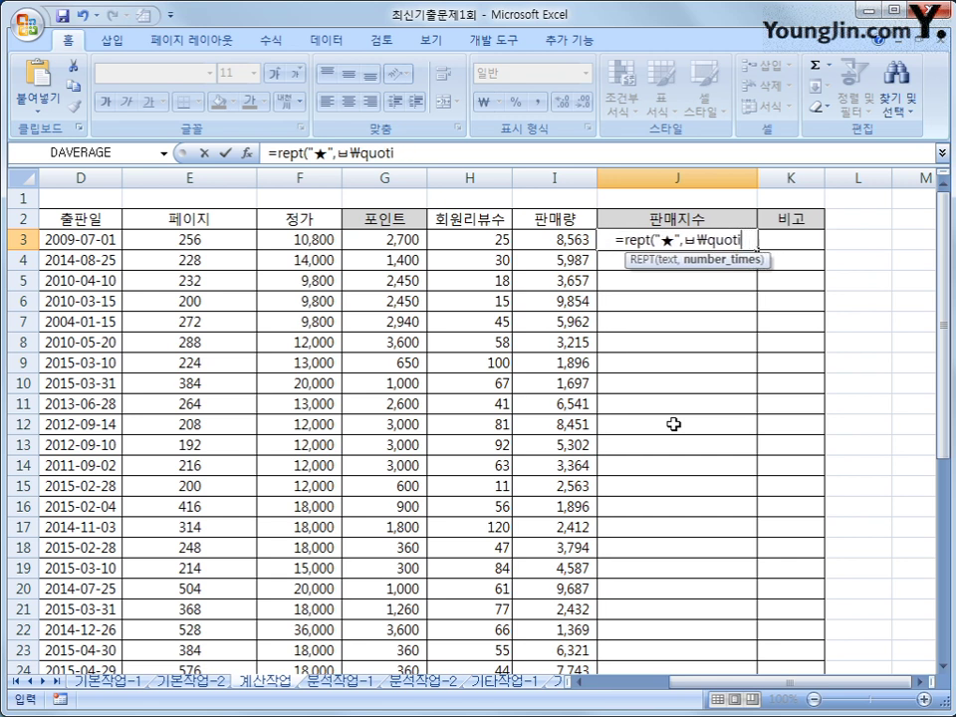
pyautogui.write(',')
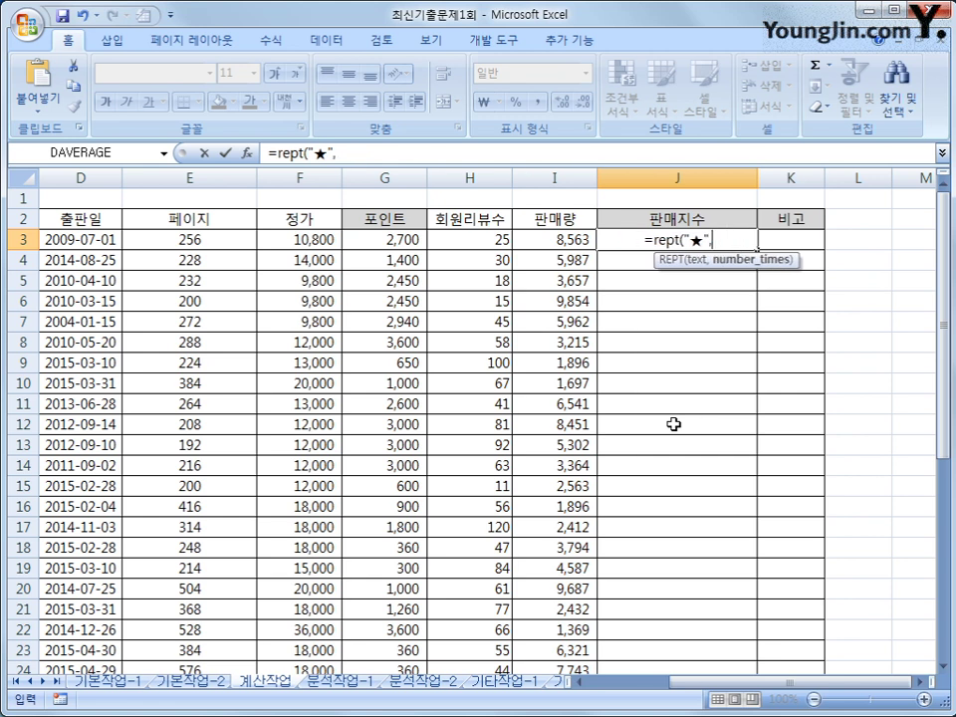
# - Set the REPT repeat count to QUOTIENT(I3,1000), close both functions and enter the 판매지수 formula in J3
pyautogui.write('qu')
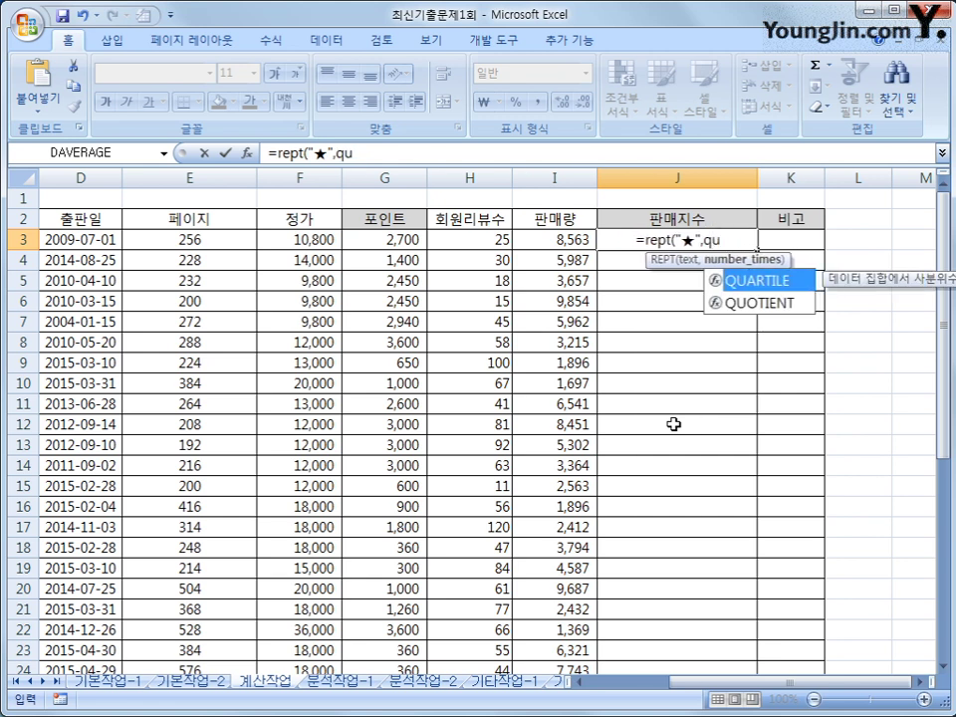
pyautogui.write('ot')
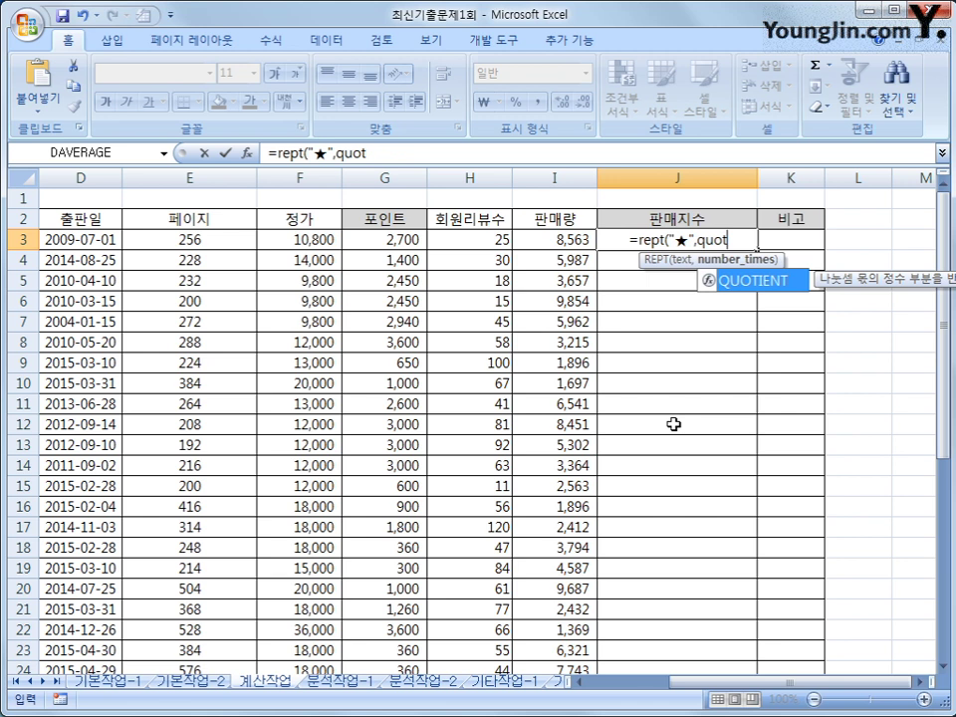
pyautogui.press('Tab')
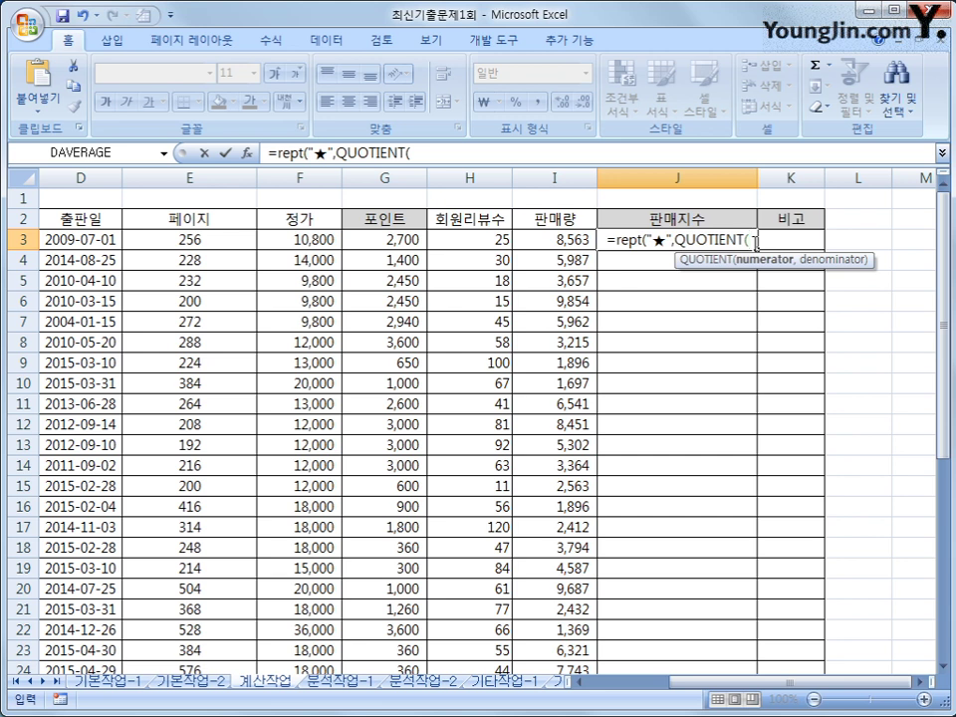
pyautogui.click(559, 241)
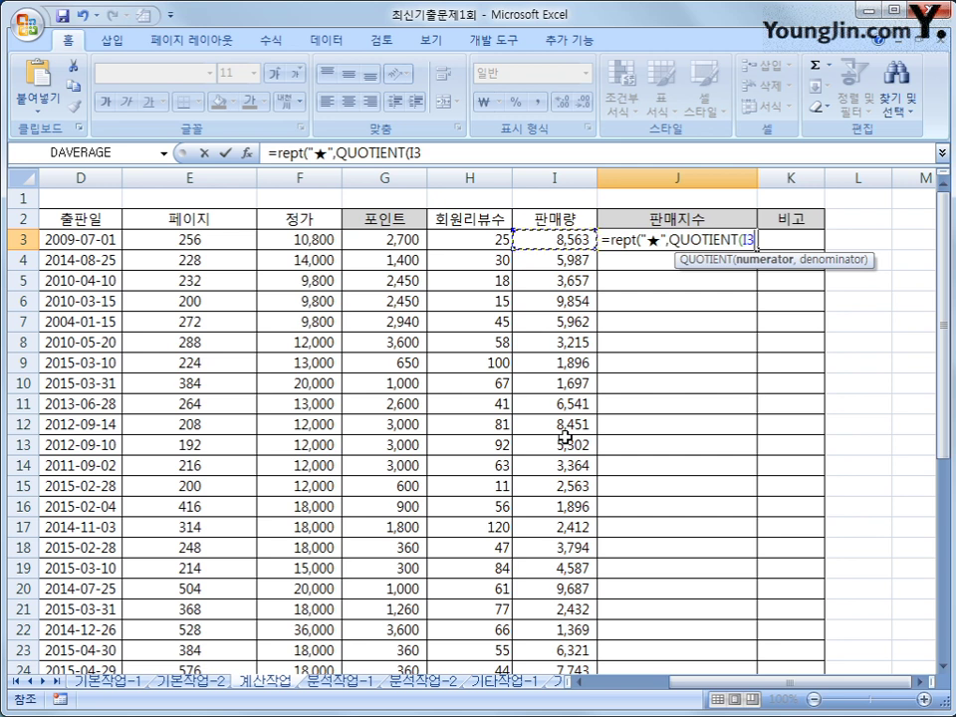
pyautogui.write(',')
pyautogui.write('1')
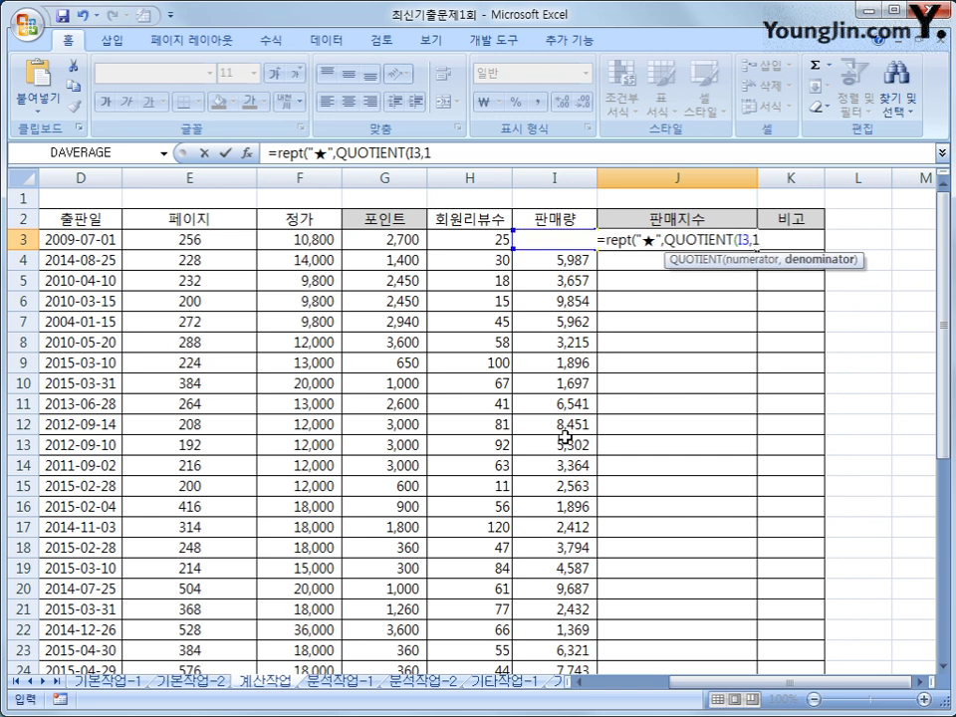
pyautogui.write('000')
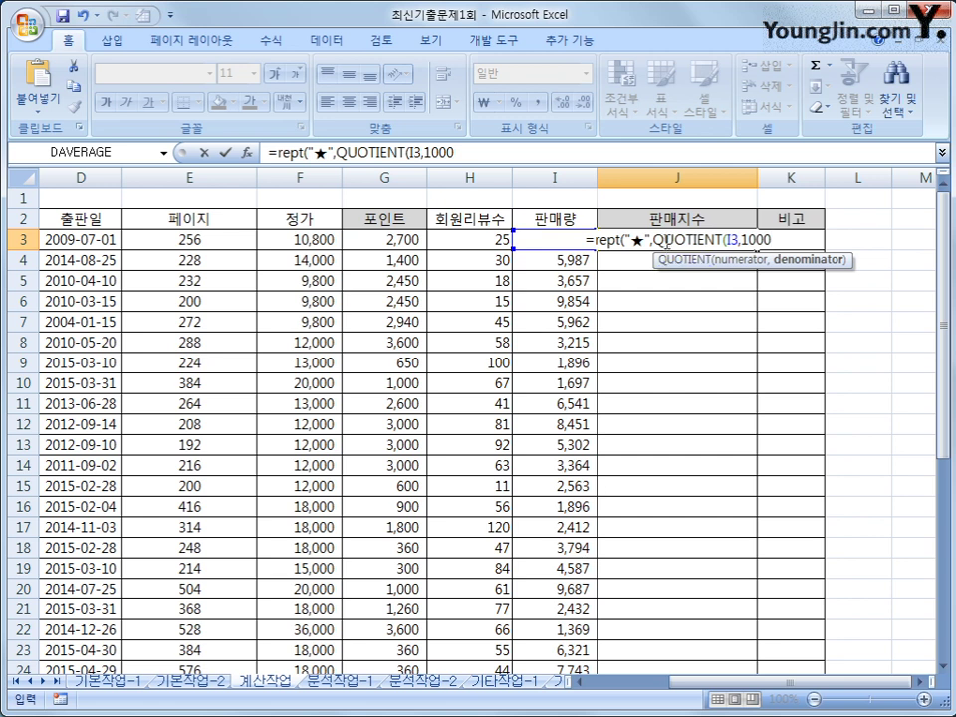
pyautogui.write(')')
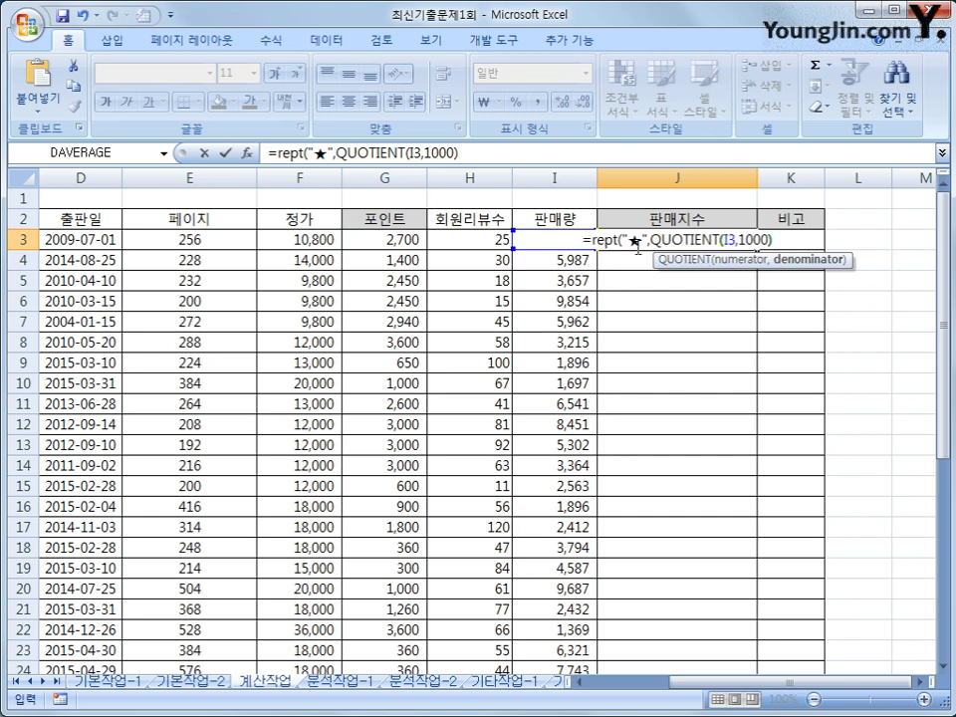
pyautogui.write(')')
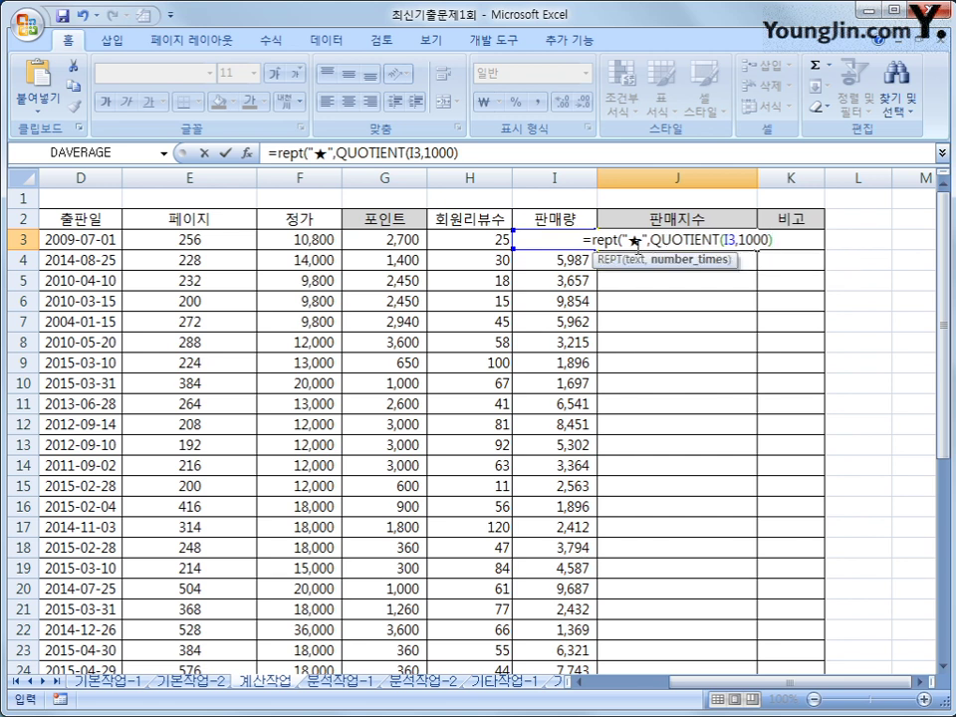
pyautogui.press('Return')
# - Fill the REPT formula from J3 down the 판매지수 column and check the copies in J4 to J7
pyautogui.click(635, 244)
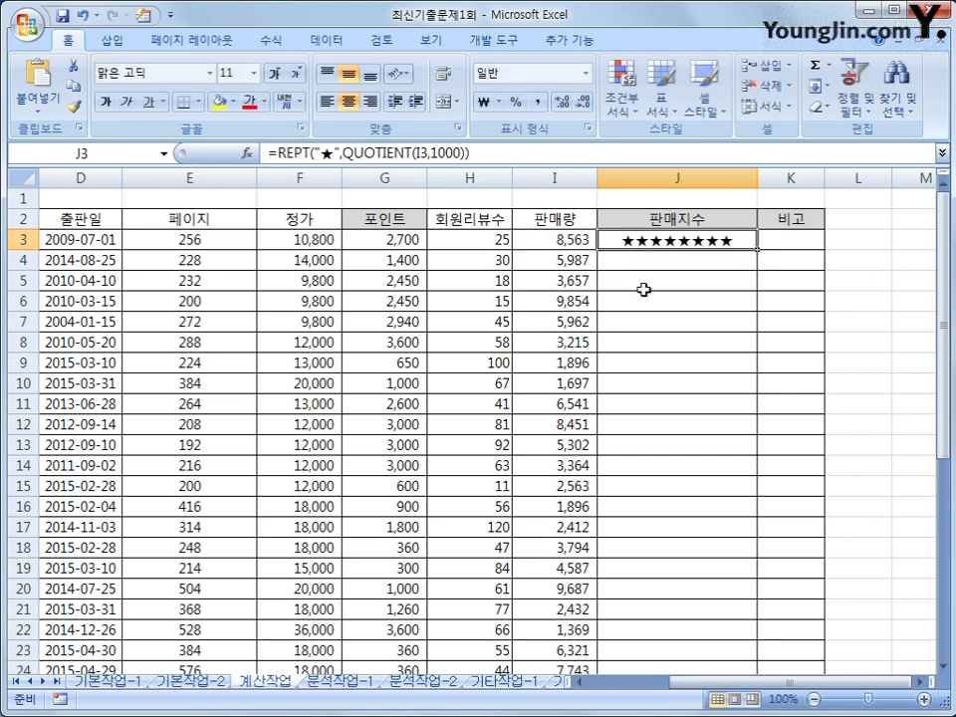
pyautogui.doubleClick(757, 250)
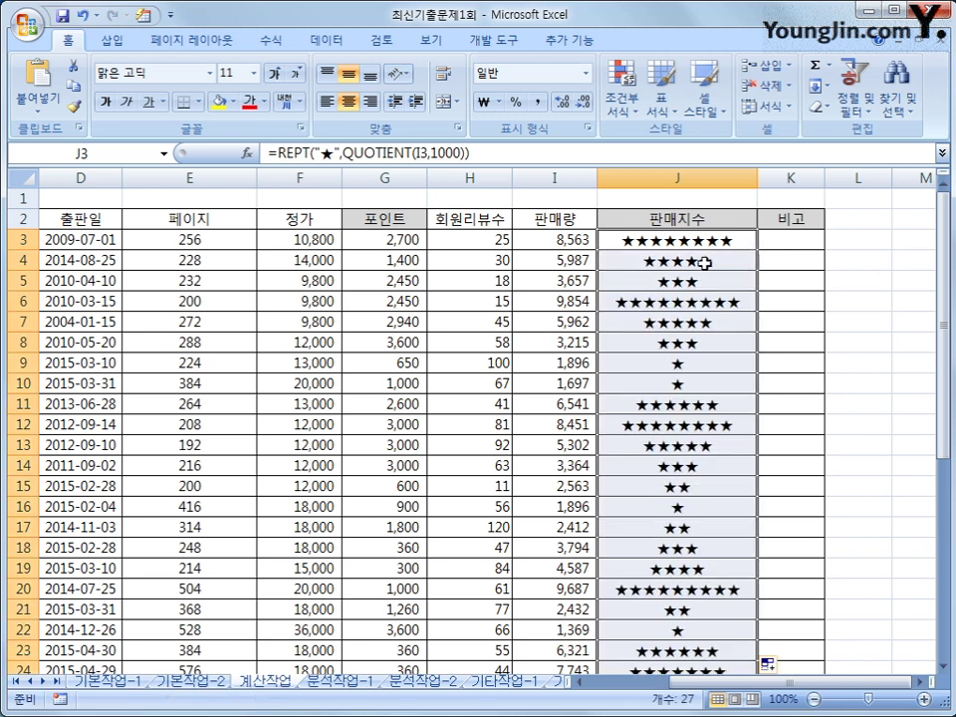
pyautogui.click(745, 262)
pyautogui.click(691, 282)
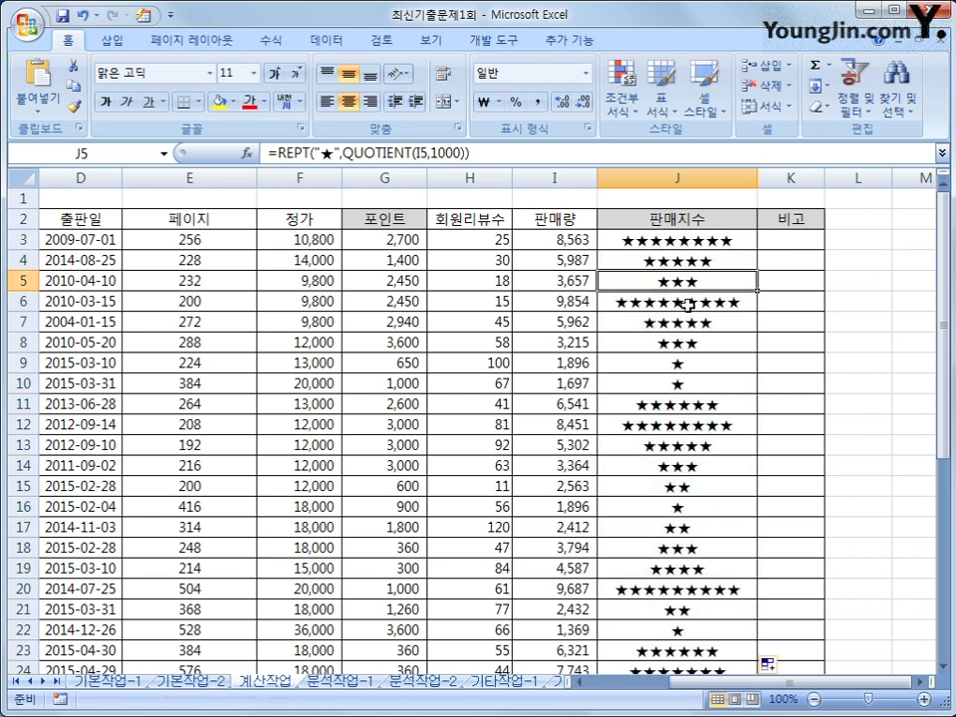
pyautogui.click(687, 302)
pyautogui.click(687, 325)
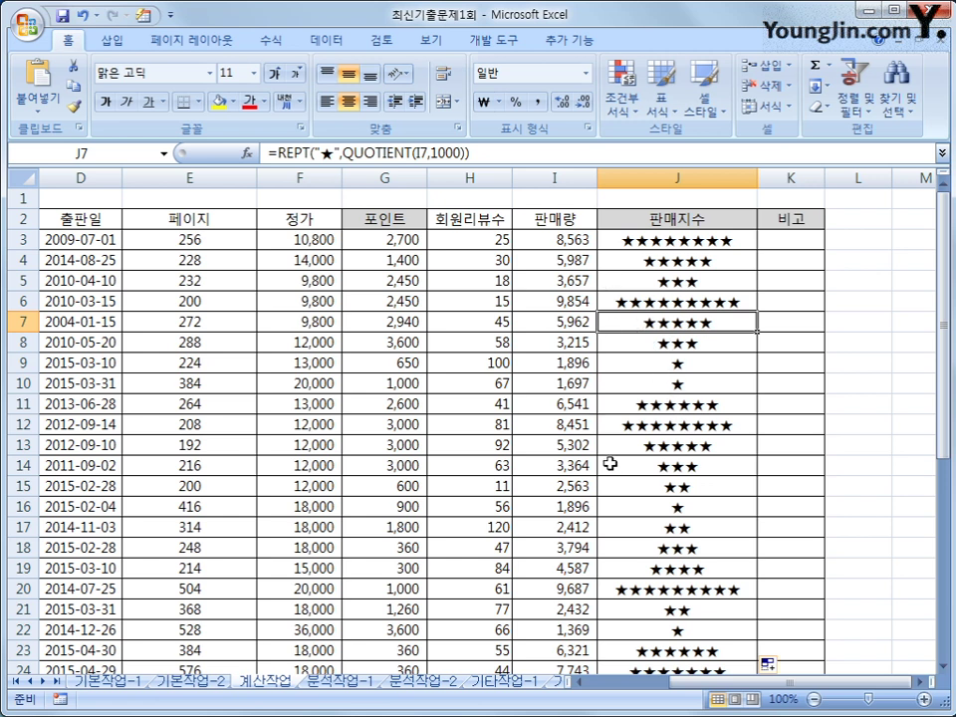
# - Insert an opening CONCATENATE function before REPT in the J3 formula, making the REPT expression its first text
pyautogui.click(697, 239)
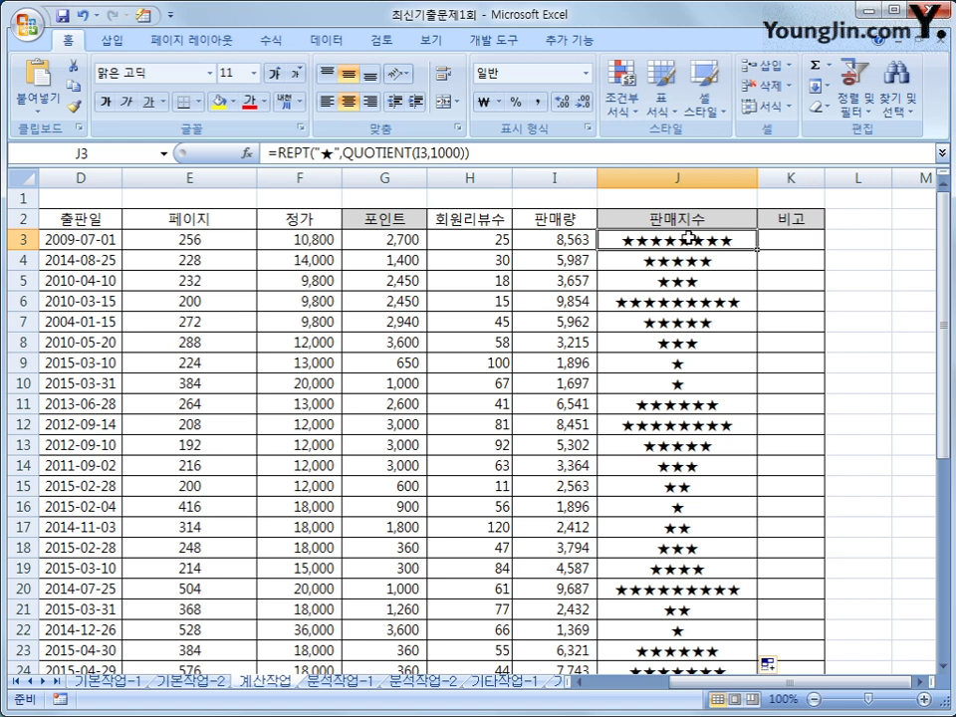
pyautogui.click(277, 154)
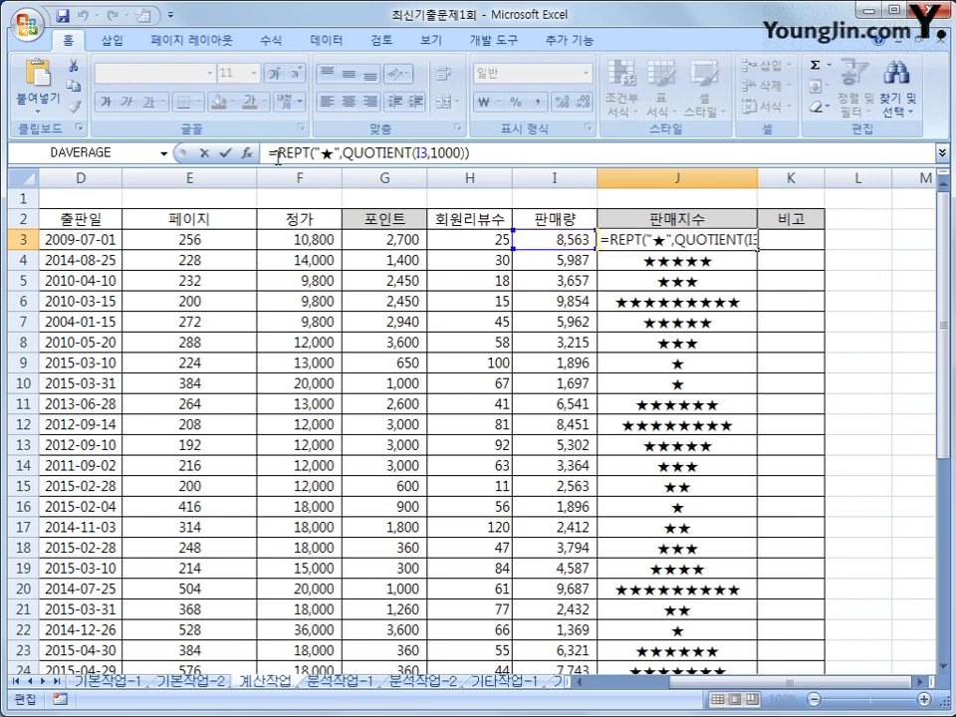
pyautogui.write('con')
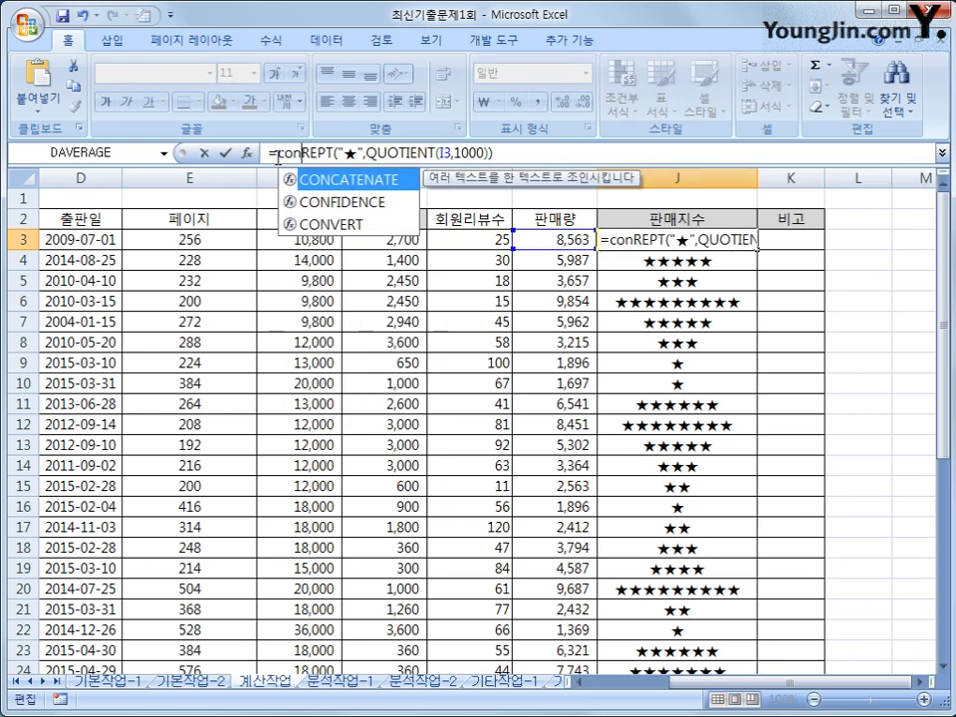
pyautogui.write('caten')
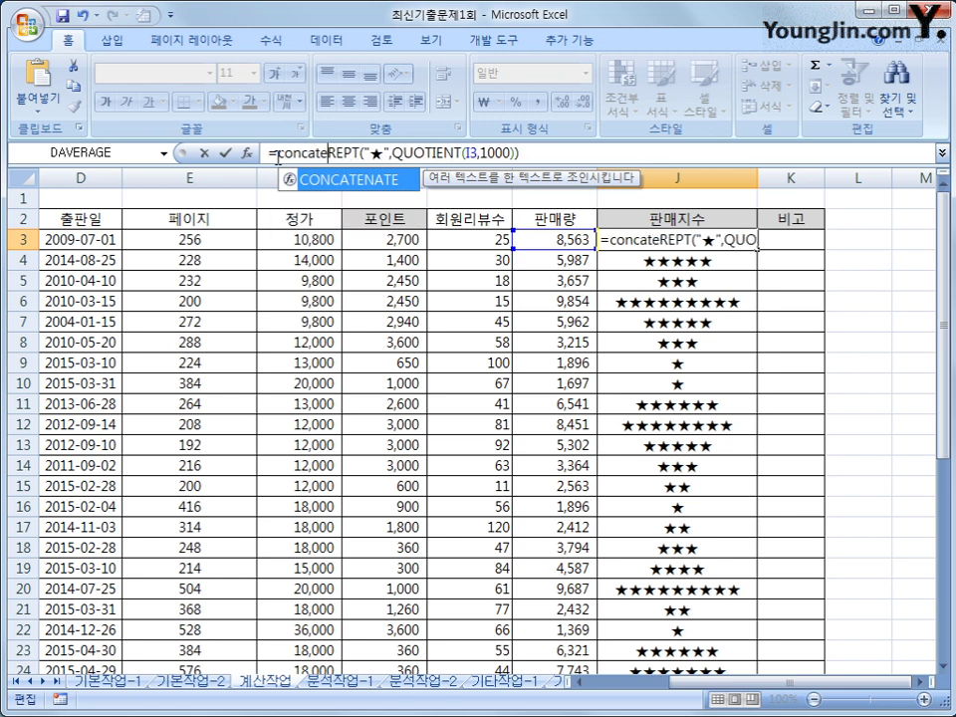
pyautogui.write('ate')
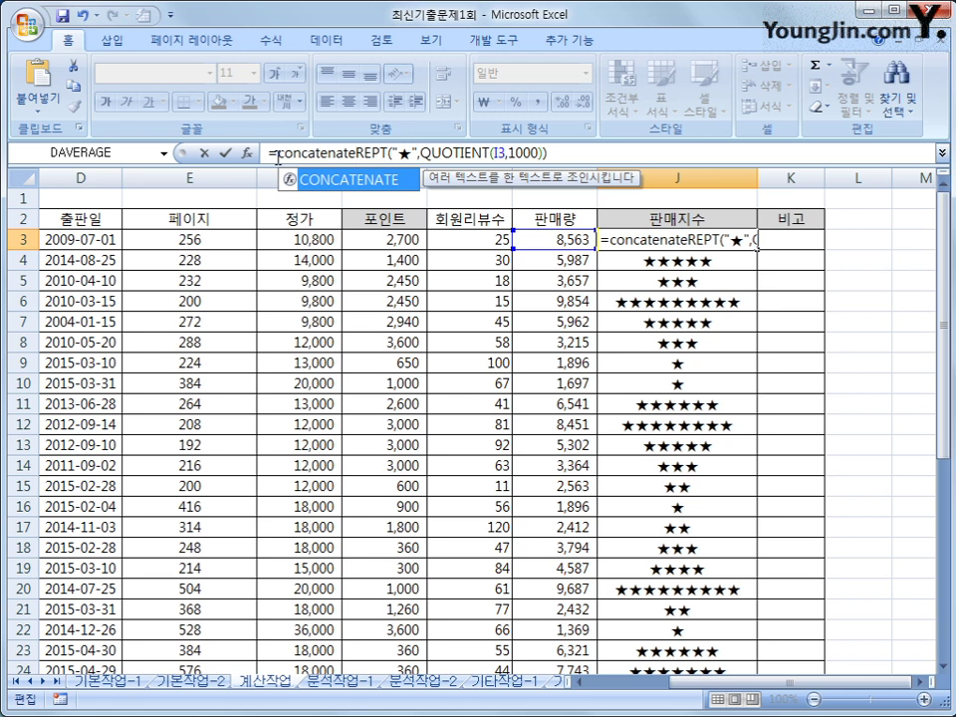
pyautogui.write('(I3')
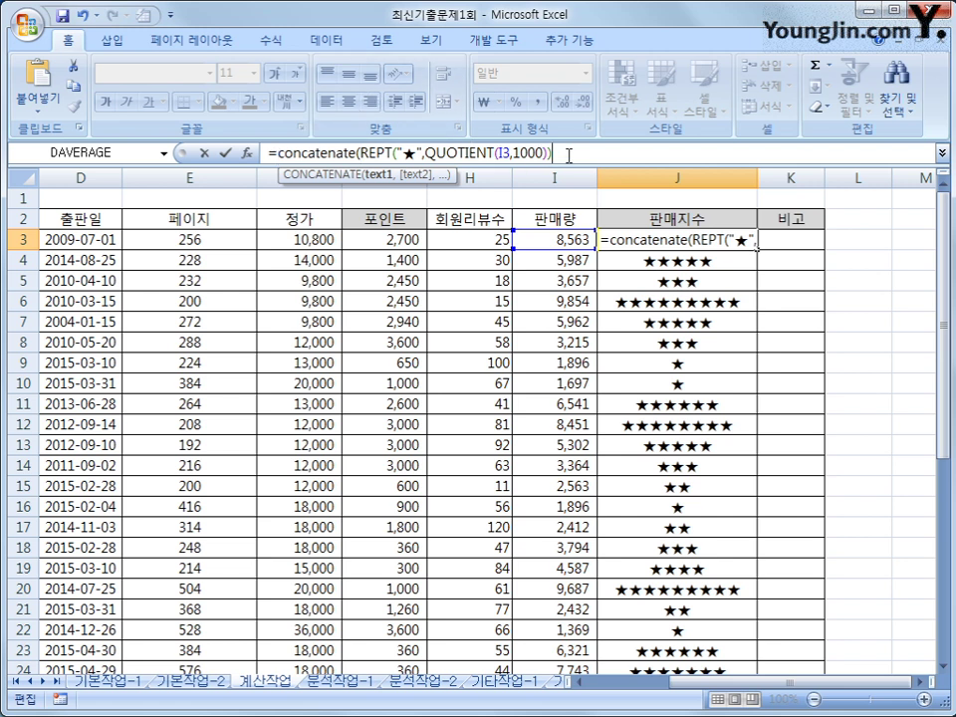
# - Add a copy of REPT("★",QUOTIENT(I3,1000)) as the second text argument of CONCATENATE
pyautogui.write(',')
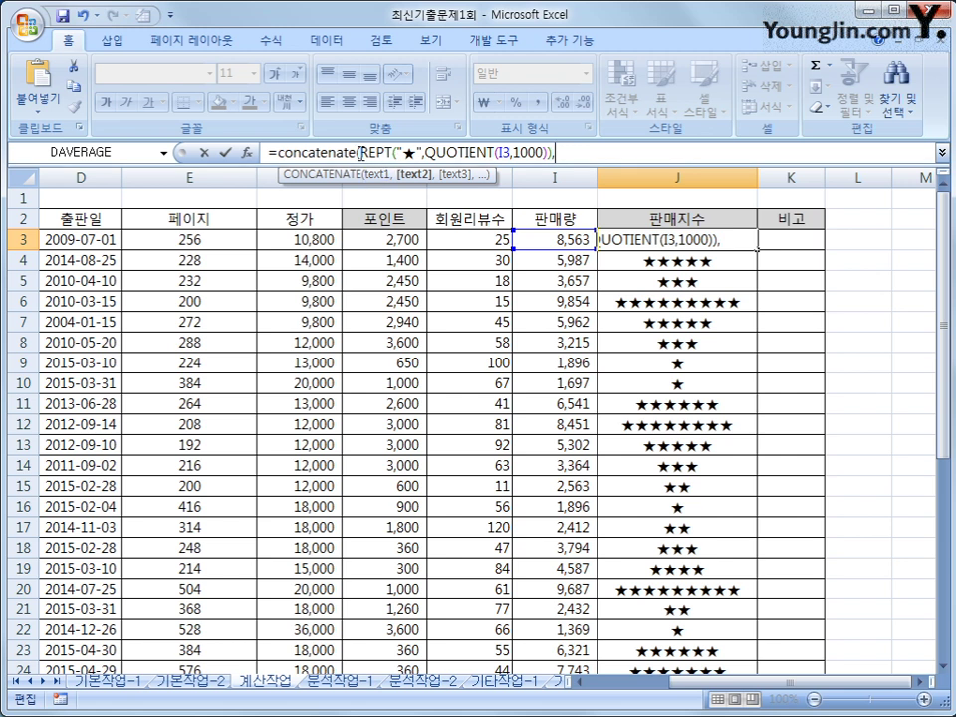
pyautogui.moveTo(360, 152); pyautogui.dragTo(553, 153)
pyautogui.hotkey('ctrl', 'c')
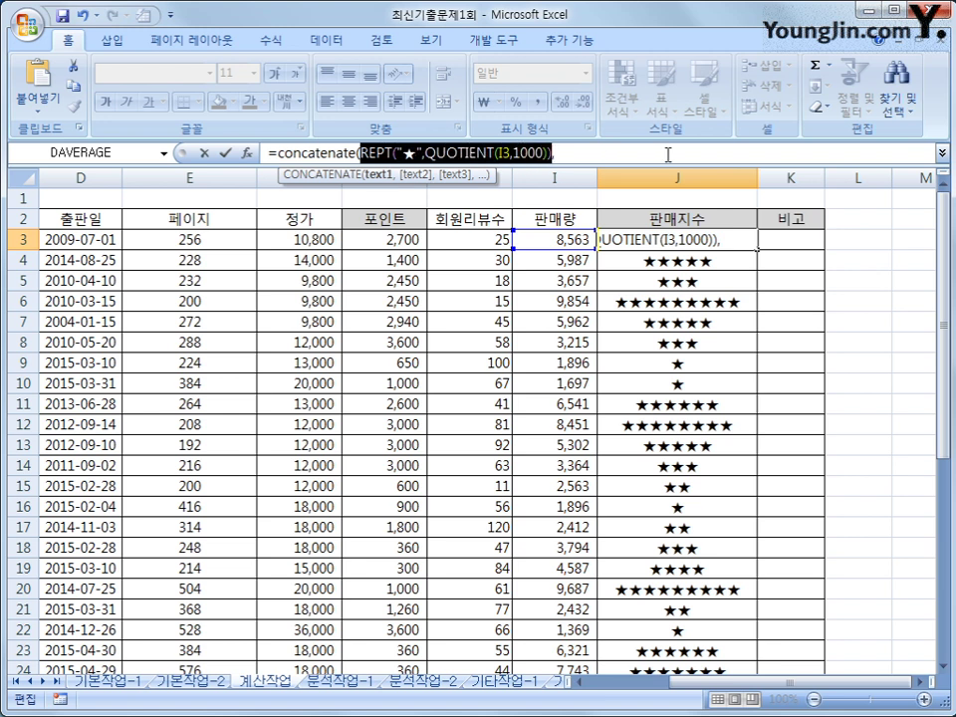
pyautogui.click(587, 154)
pyautogui.hotkey('ctrl', 'v')
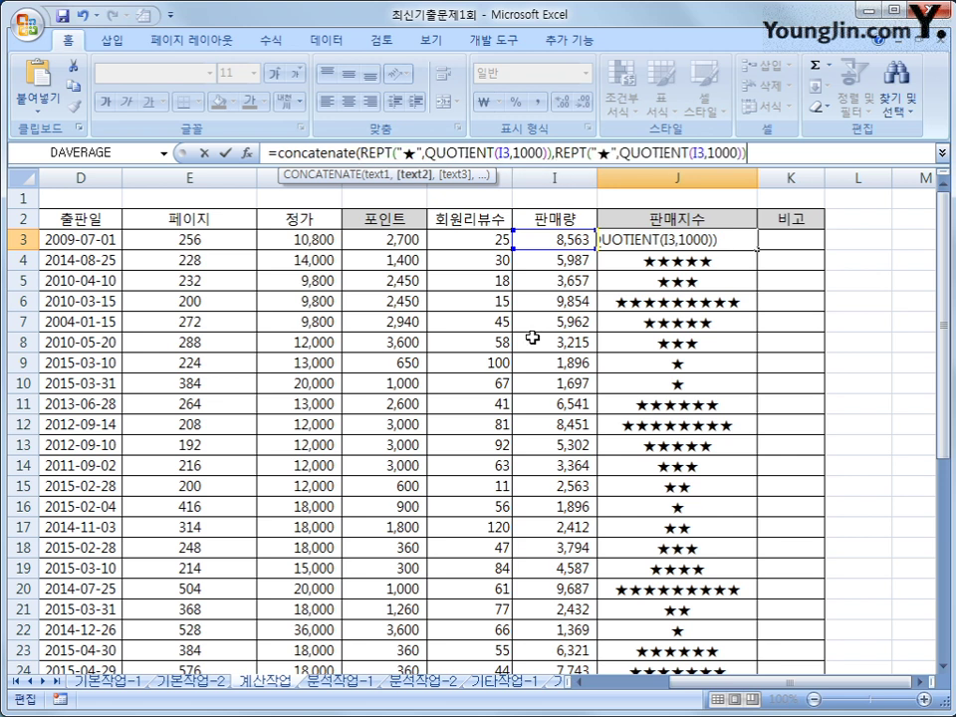
# - Replace the ★ in the second REPT with the special symbol ☆
pyautogui.doubleClick(603, 154)
pyautogui.press('BackSpace')
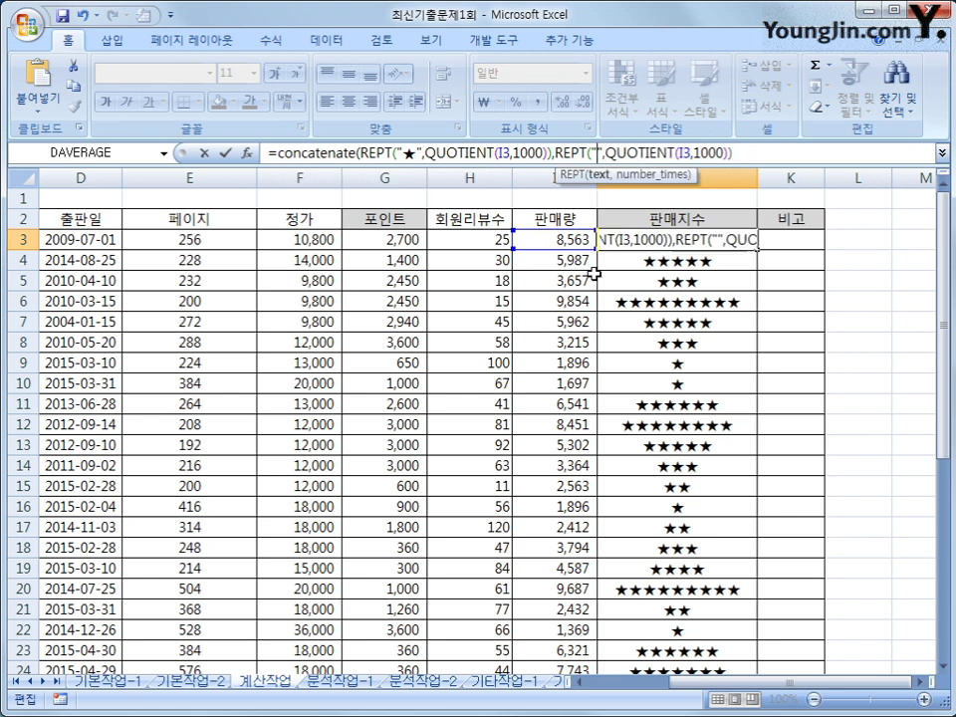
pyautogui.write('a')
pyautogui.press('BackSpace')
pyautogui.write('ㅁ')
pyautogui.press('Hangul_Hanja')
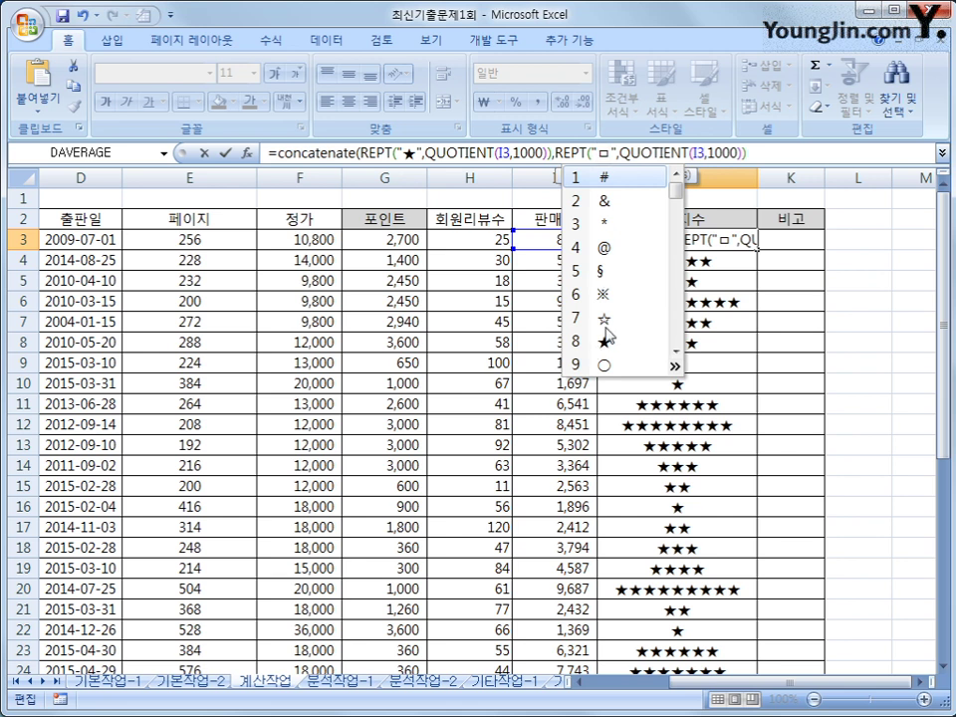
pyautogui.click(603, 319)
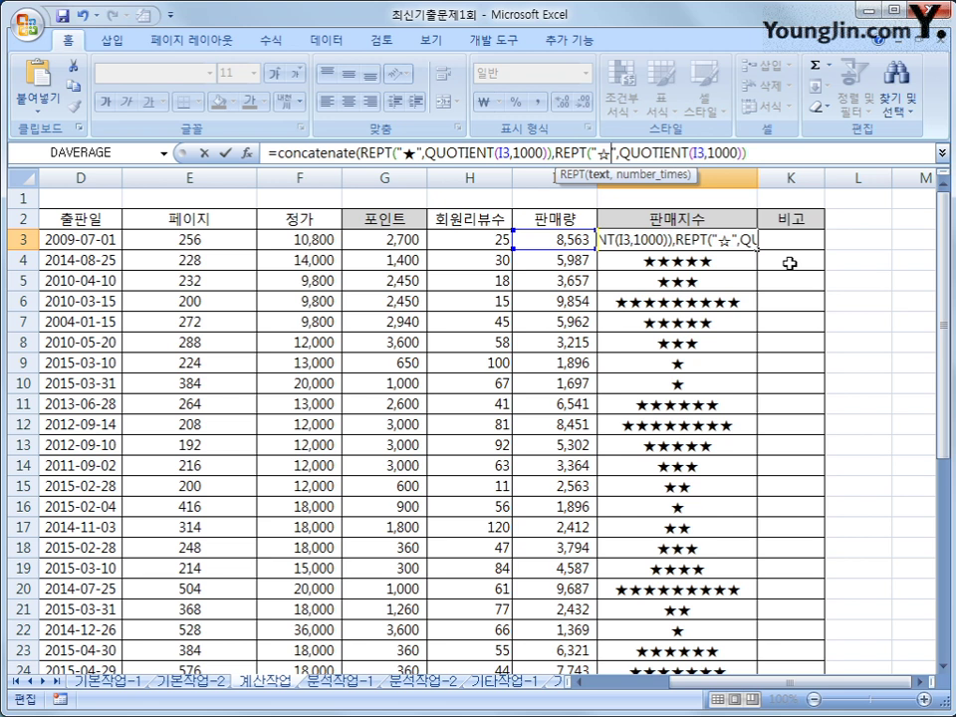
# - Change the second repeat count to 10-QUOTIENT(I3,1000), close CONCATENATE and enter the J3 formula
pyautogui.press('Right')
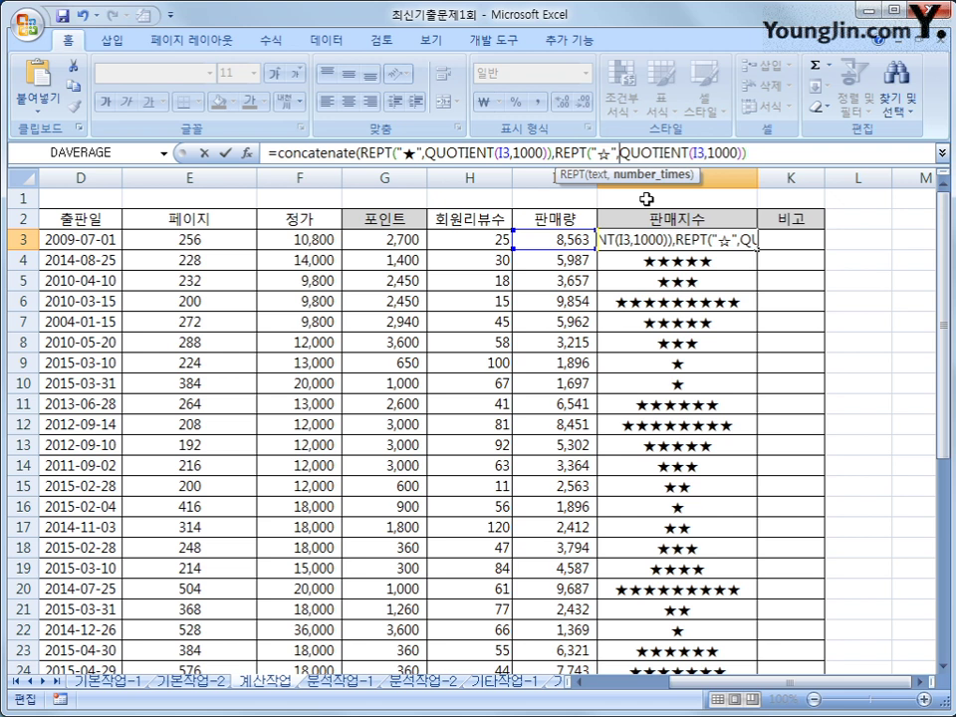
pyautogui.write('10')
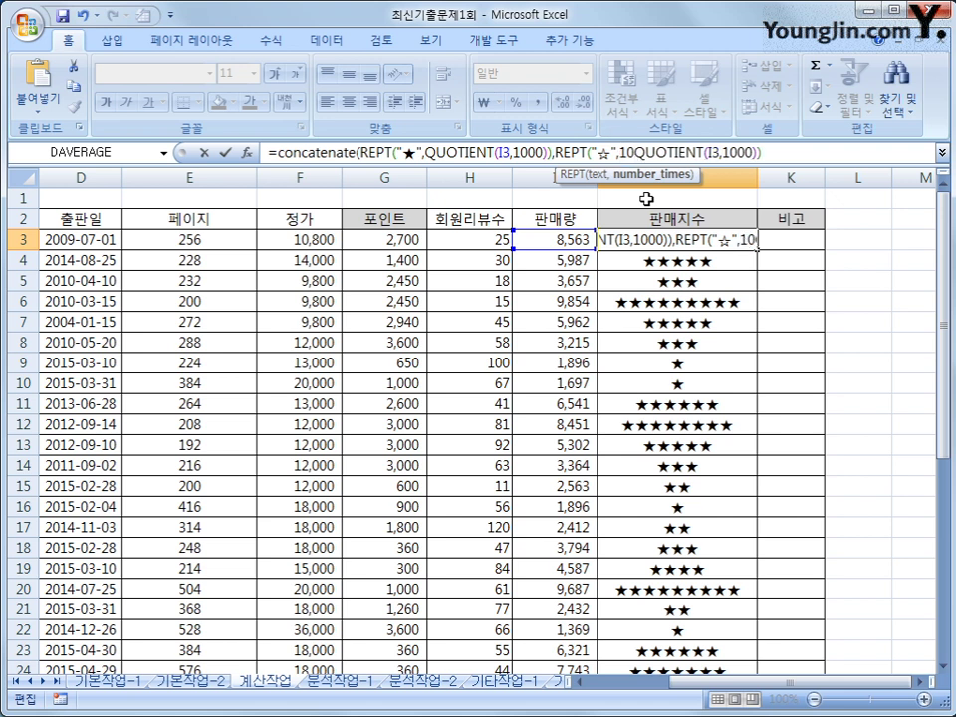
pyautogui.write('-')
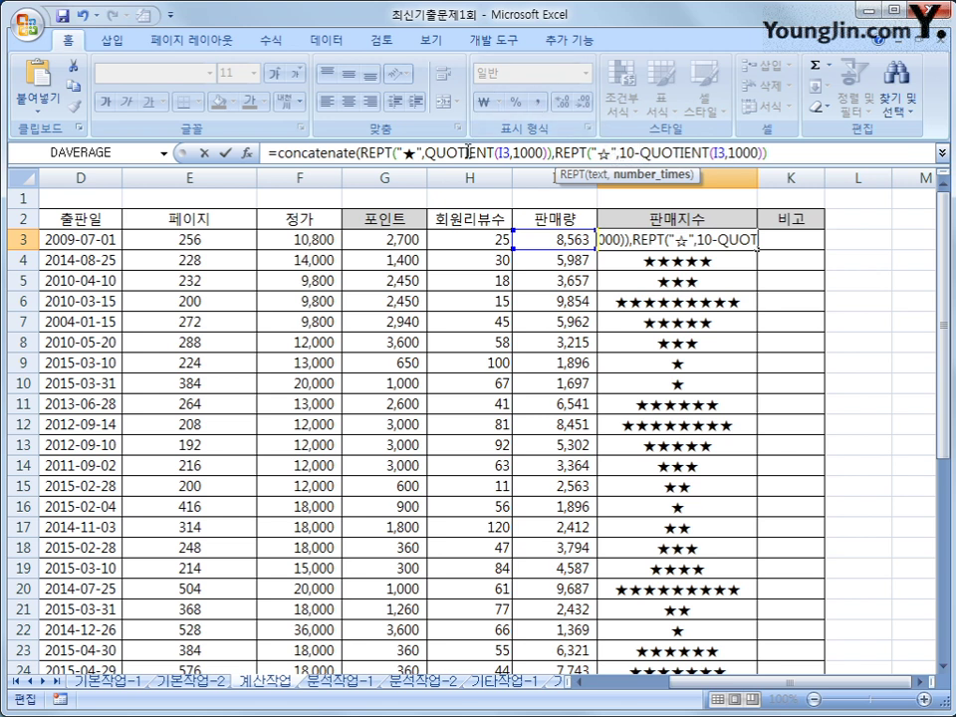
pyautogui.click(637, 154)
pyautogui.click(799, 156)
pyautogui.write(')')
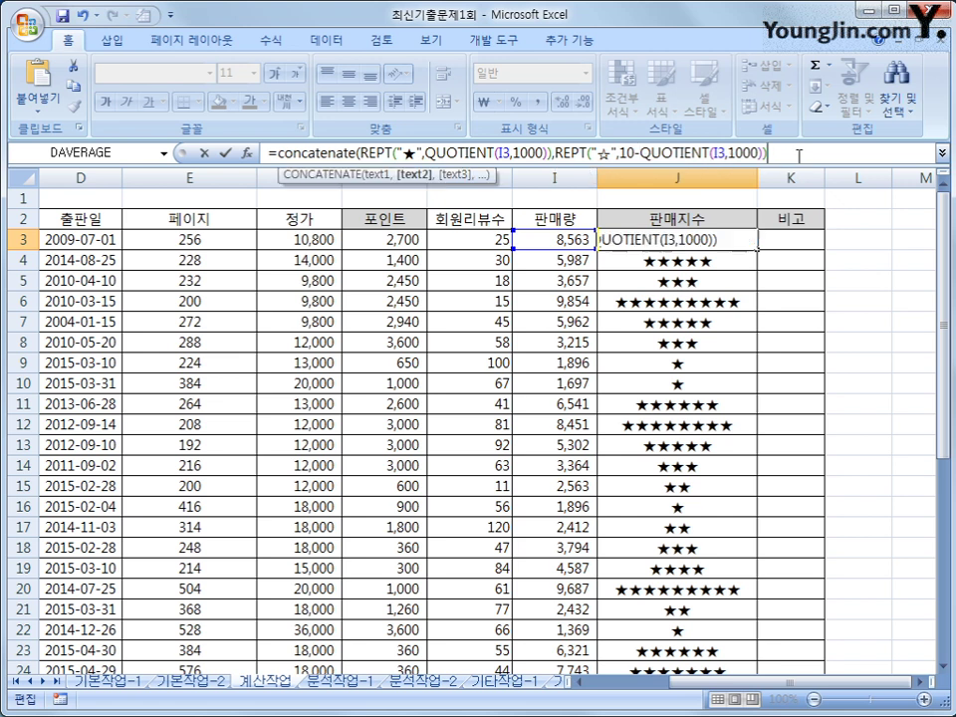
pyautogui.press('Return')
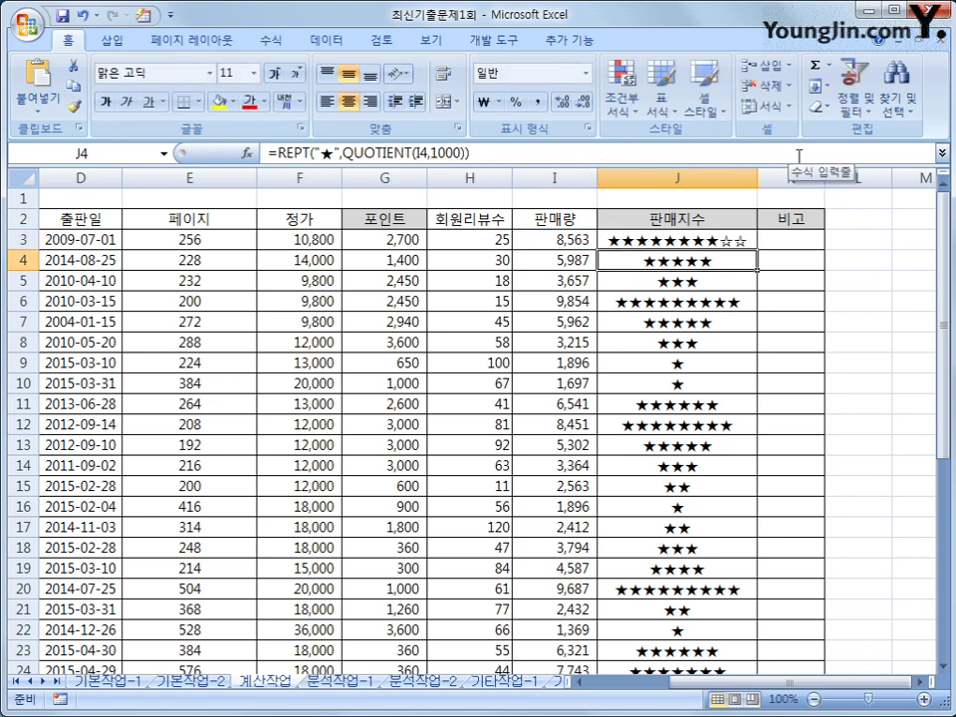
# - Fill the CONCATENATE formula from J3 down the 판매지수 column to row 29 and review the star ratings
pyautogui.click(729, 243)
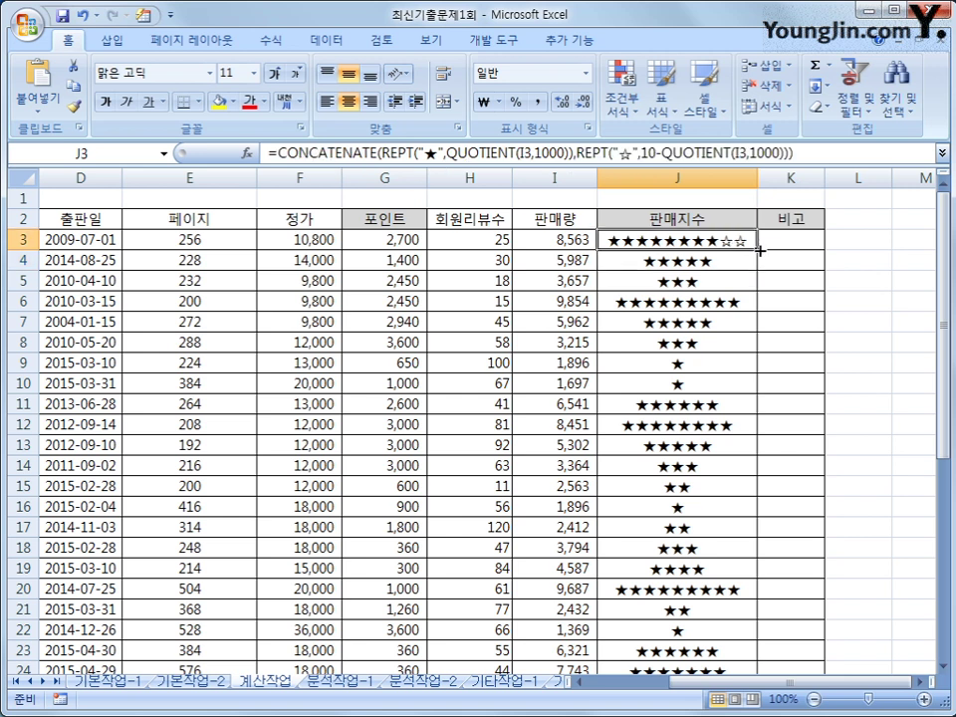
pyautogui.doubleClick(757, 250)
pyautogui.click(583, 247)
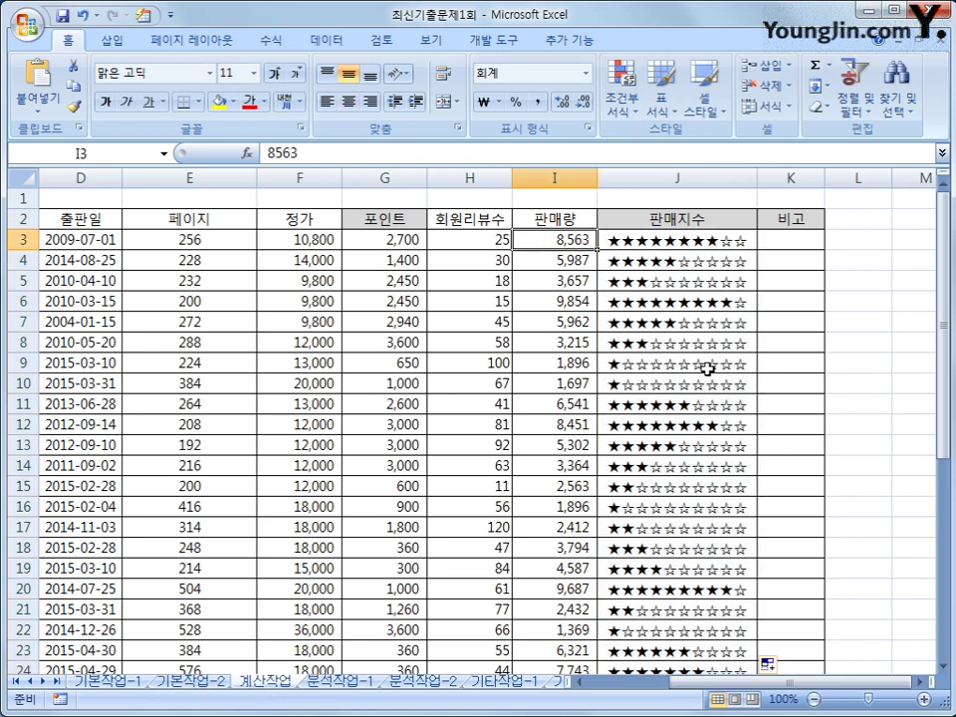
pyautogui.click(696, 241)
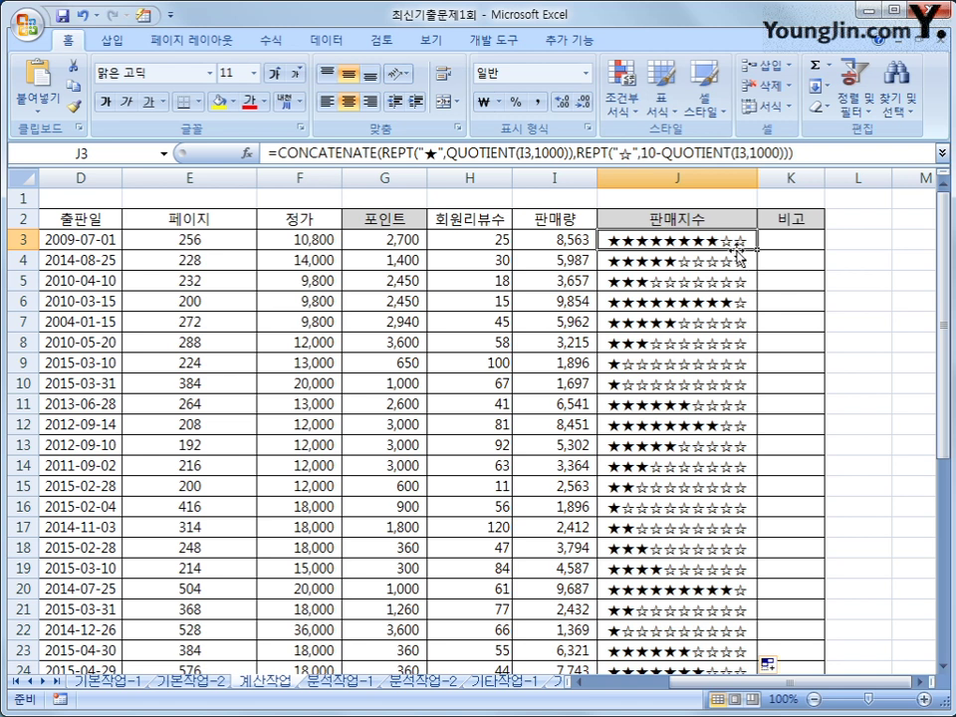
pyautogui.scroll(-2, 738, 303)
pyautogui.scroll(-2, 738, 303)
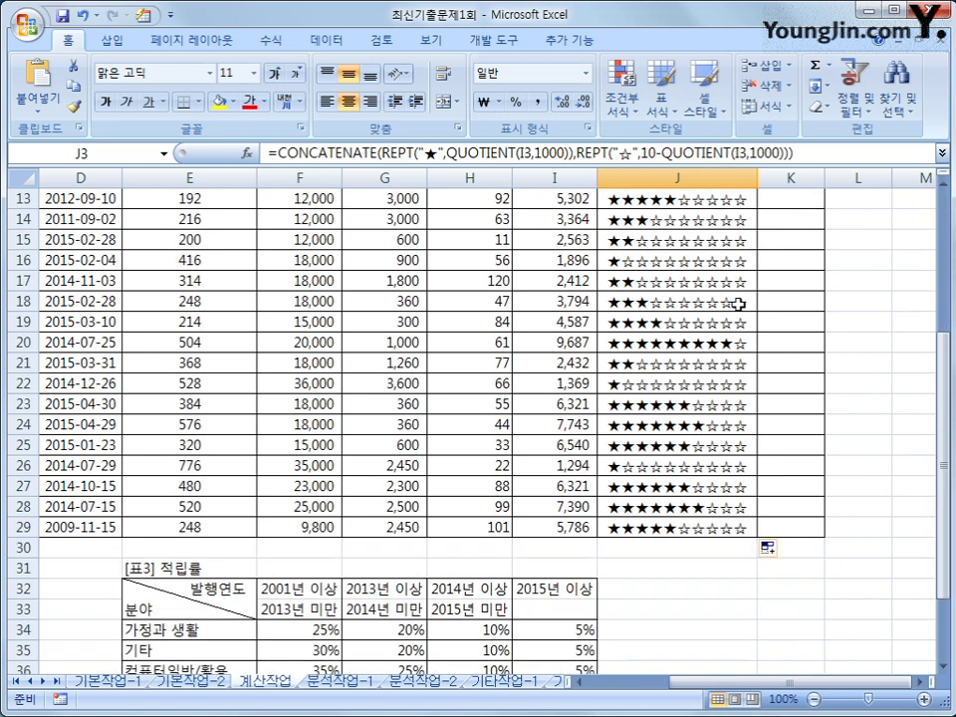
pyautogui.scroll(4, 737, 304)
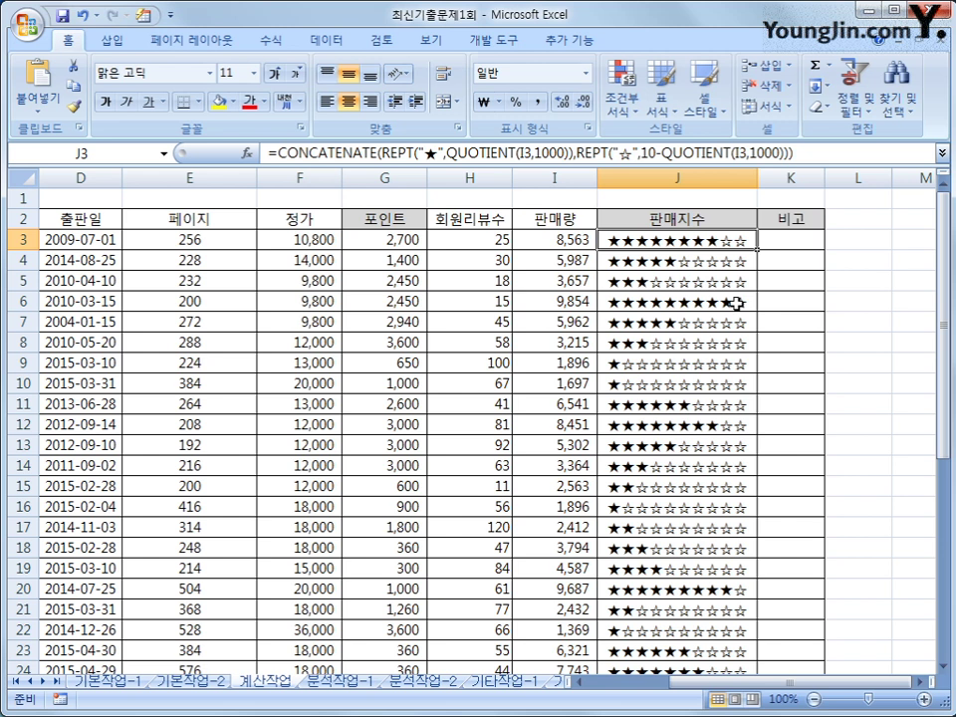
# - Select K3 in the 비고 column, switch to the Visual Basic editor and insert a new standard module
pyautogui.click(779, 245)
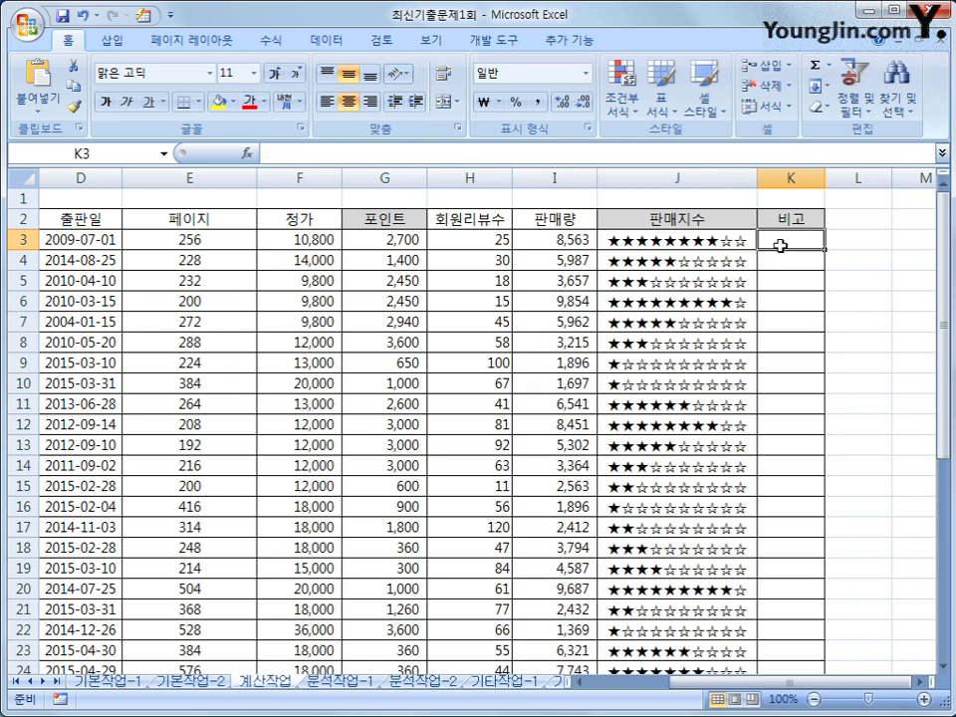
pyautogui.click(497, 42)
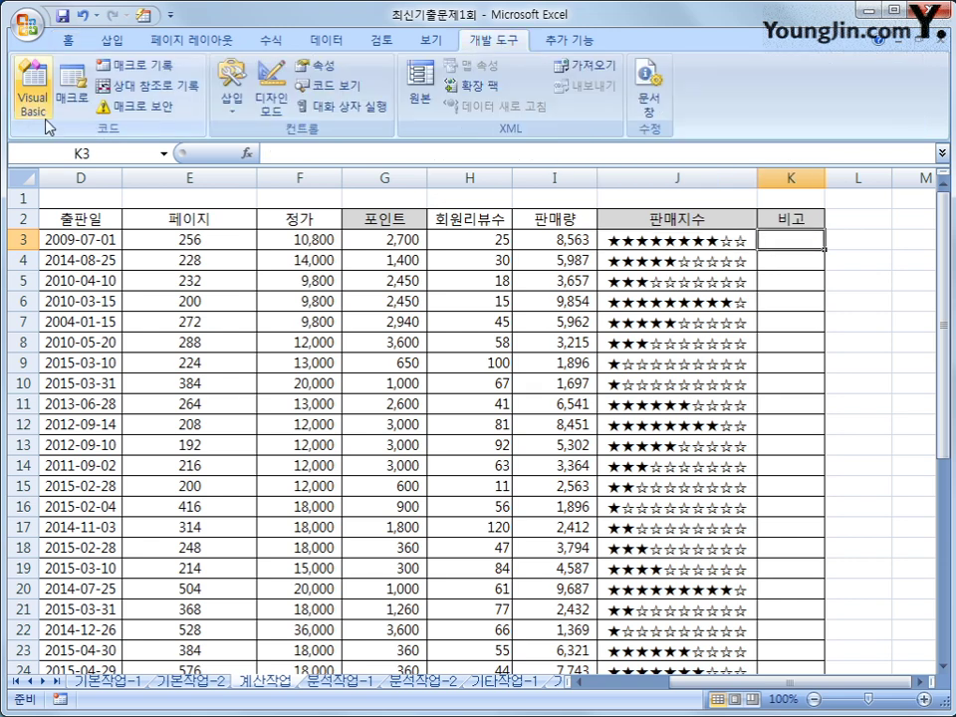
pyautogui.click(33, 92)
pyautogui.click(209, 53)
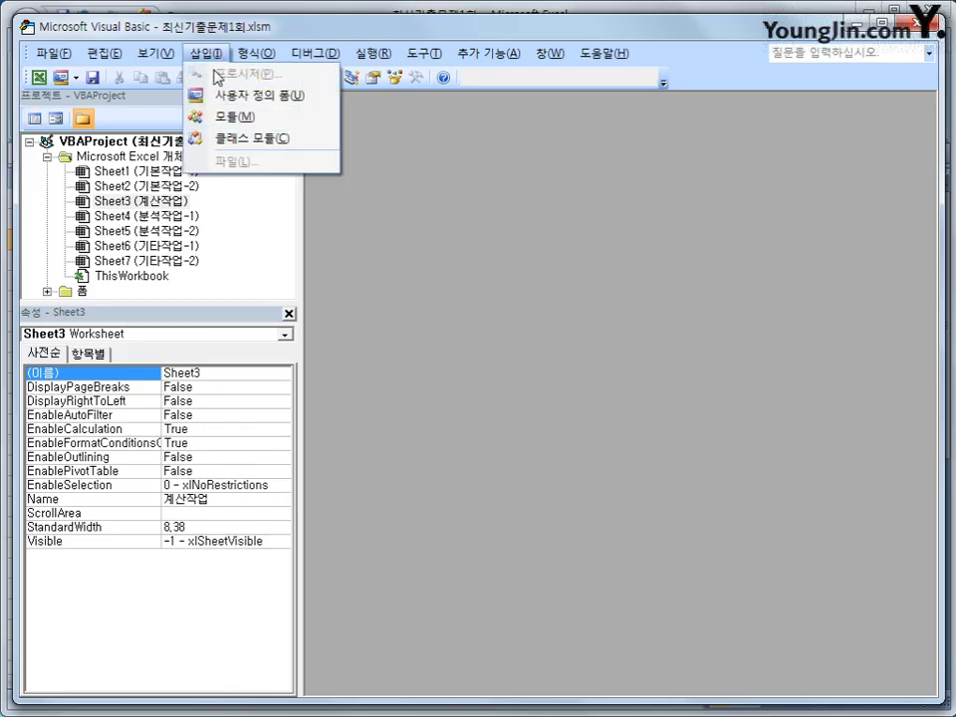
pyautogui.click(227, 118)
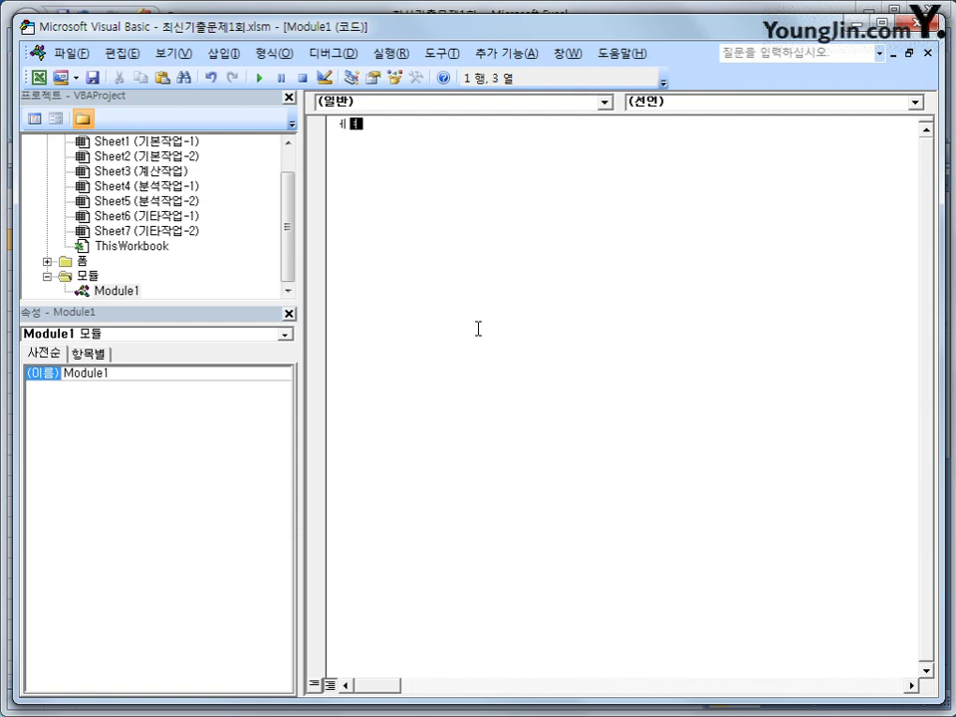
# - Declare the public function fn비고 with the arguments 회원리뷰수 and 판매량 in the new module
pyautogui.write('public functio')
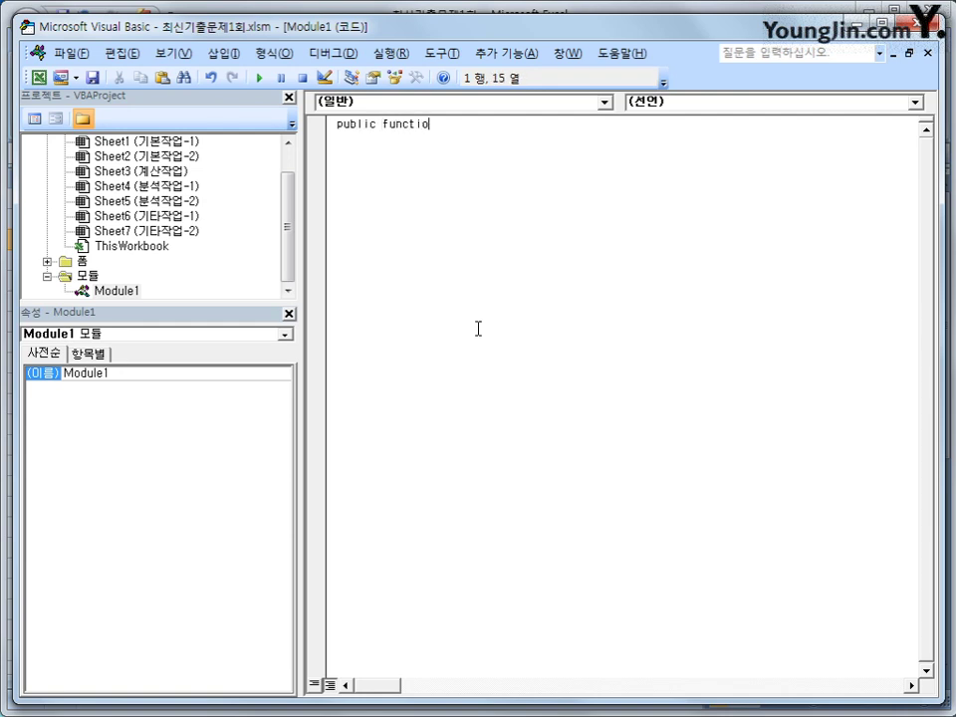
pyautogui.write('n fn비고(회원')
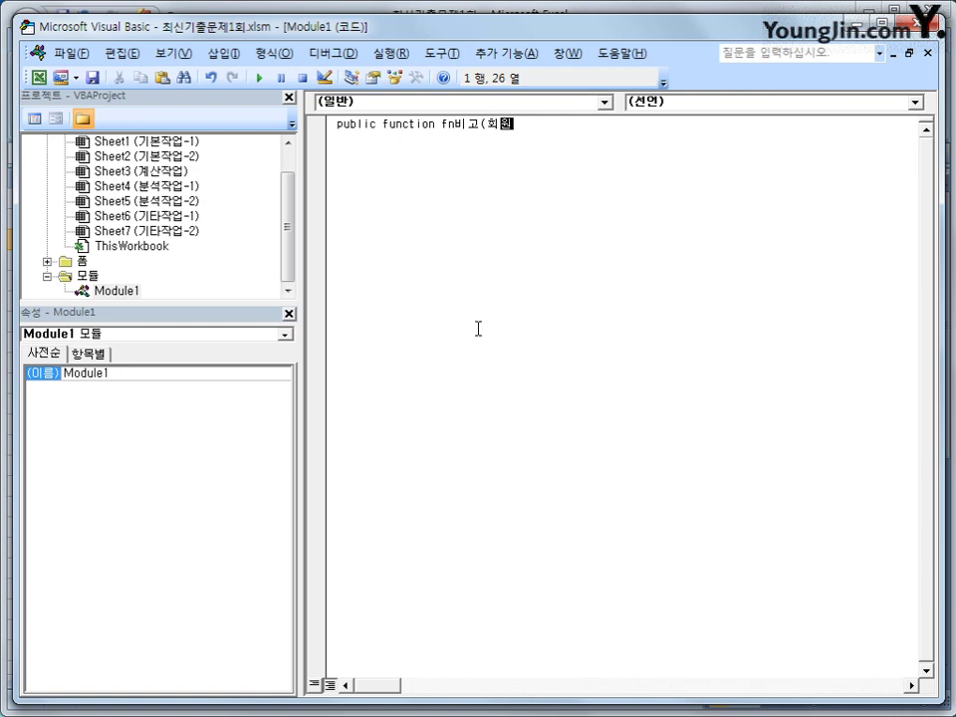
pyautogui.write('리뷰수,판매량)')
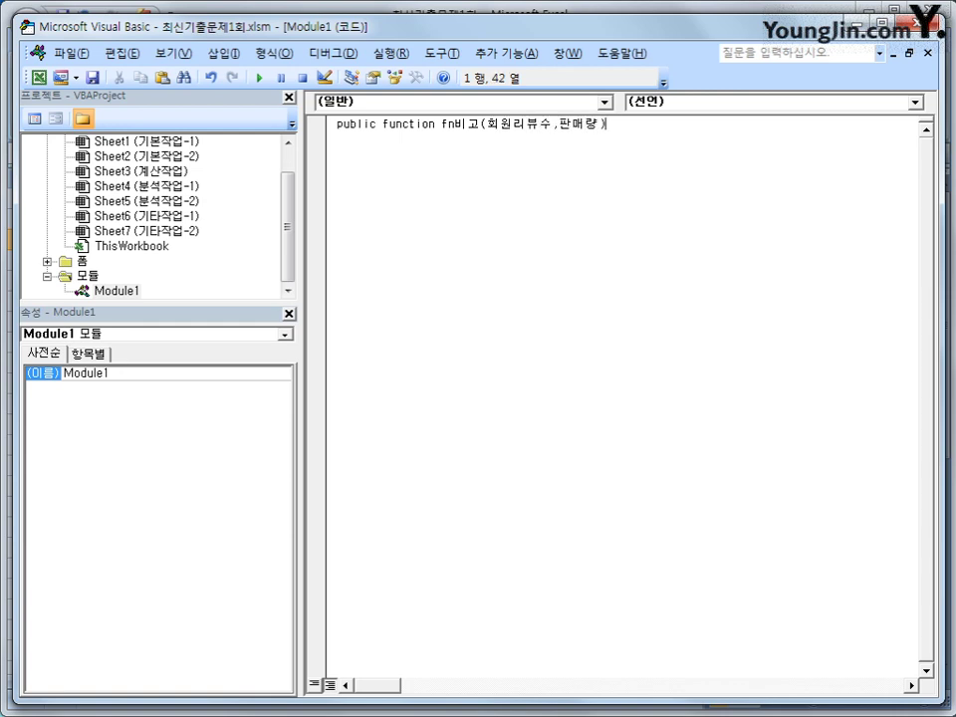
pyautogui.press('Return')
pyautogui.press('Return')
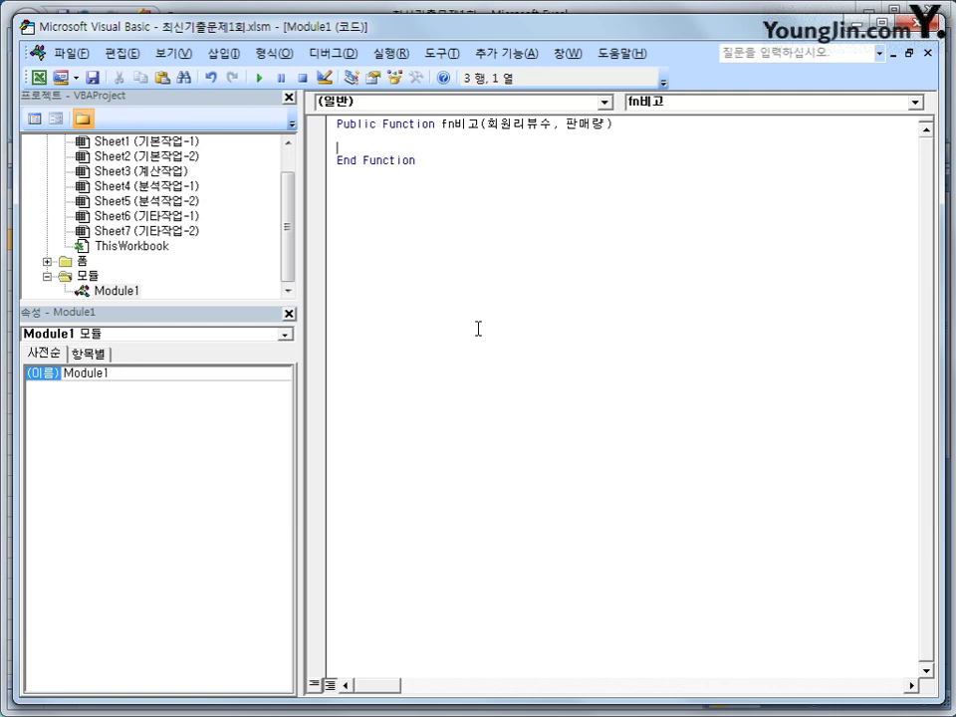
# - Add the indented condition If 회원리뷰수 >= 80 And 판매량 >= 6000 Then inside fn비고
pyautogui.press('Tab')
pyautogui.write('if 회원')
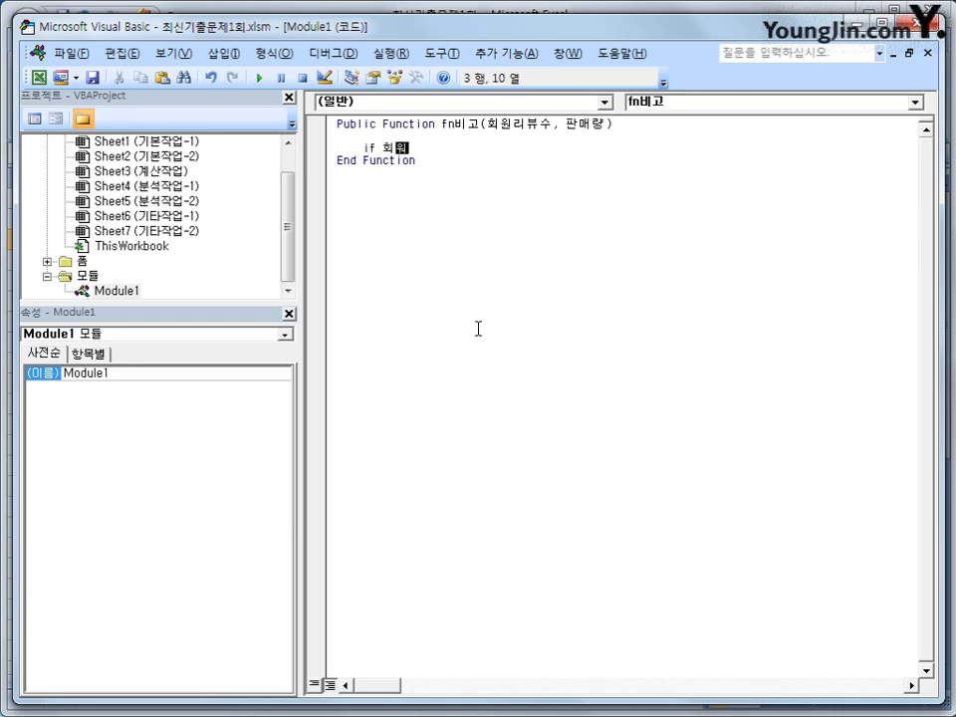
pyautogui.write('리뷰스')
pyautogui.press('BackSpace')
pyautogui.write('수 >=80')
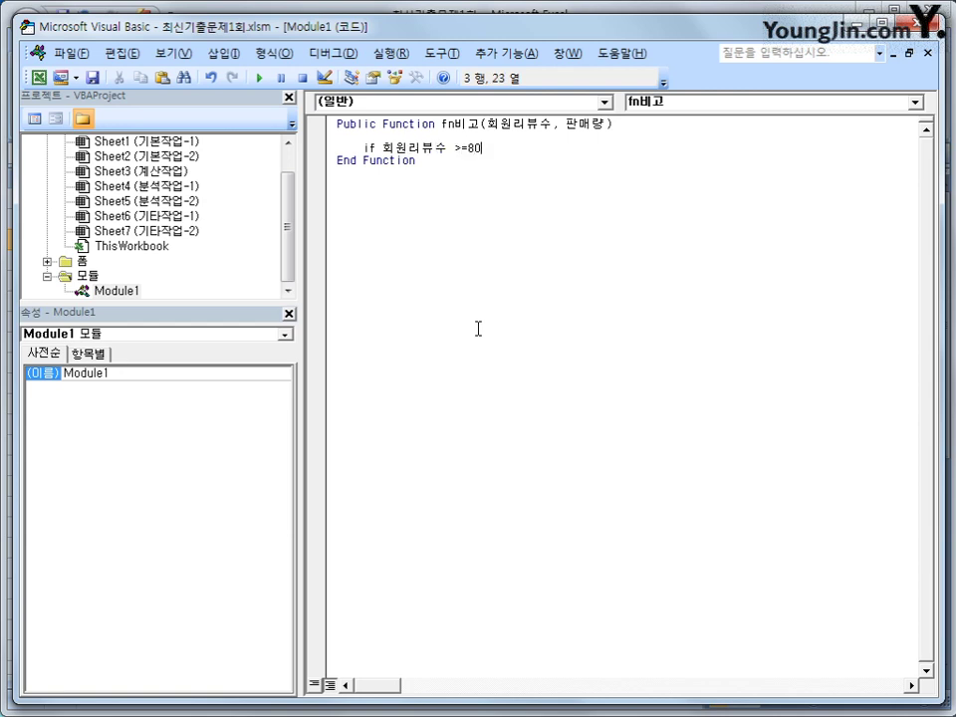
pyautogui.write(' and 판매량 >=6000')
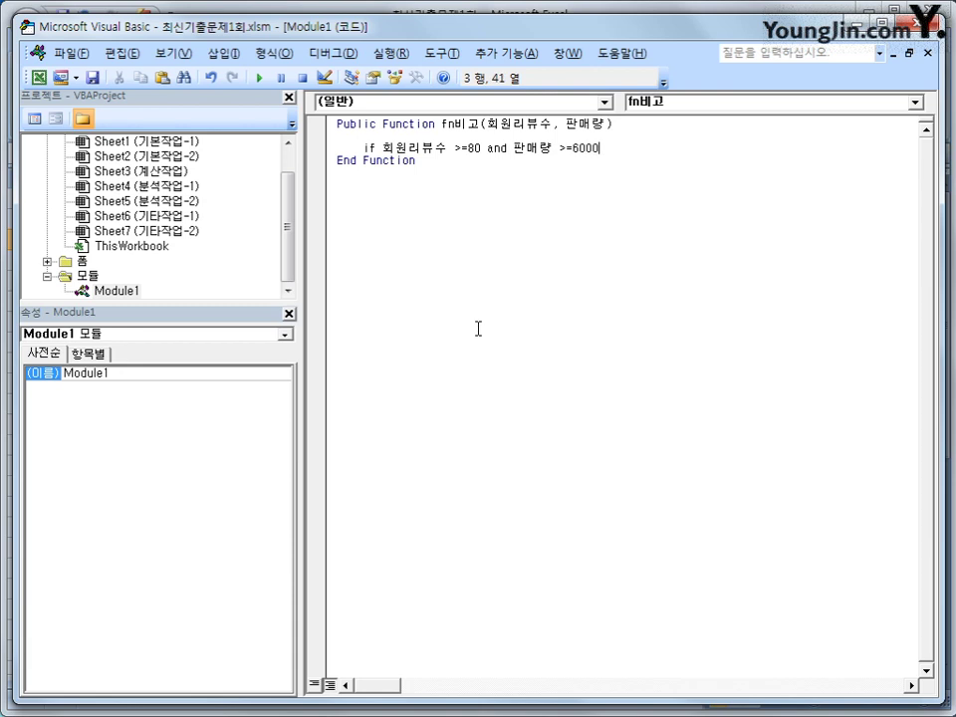
pyautogui.write(' then')
pyautogui.press('Return')
pyautogui.press('Tab')
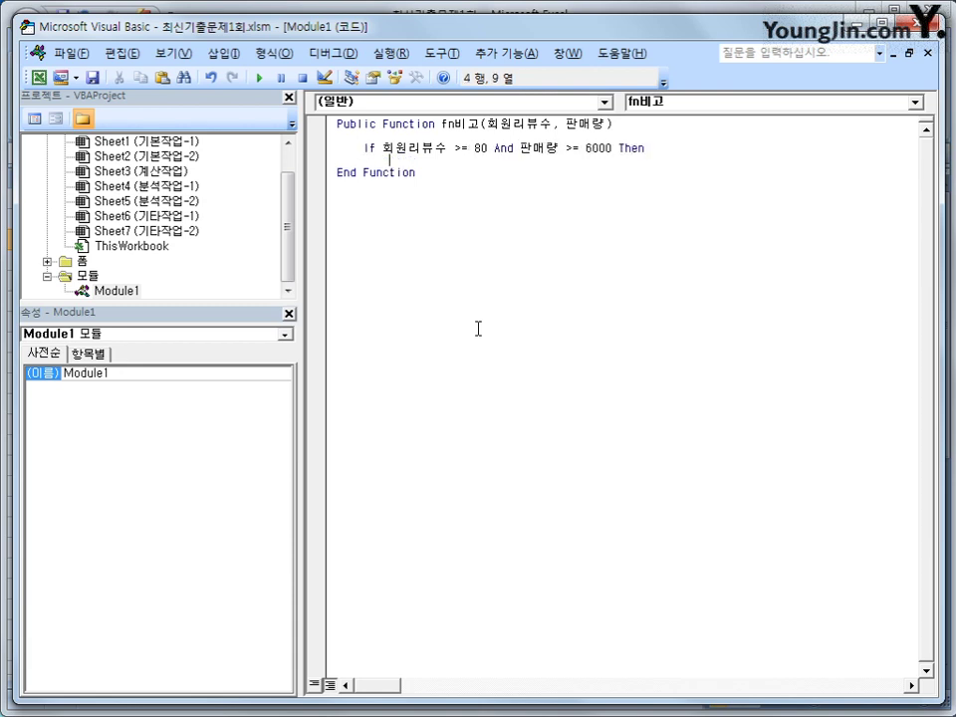
# - Make fn비고 return "추천" when the first If condition is met
pyautogui.write('fn비고 ')
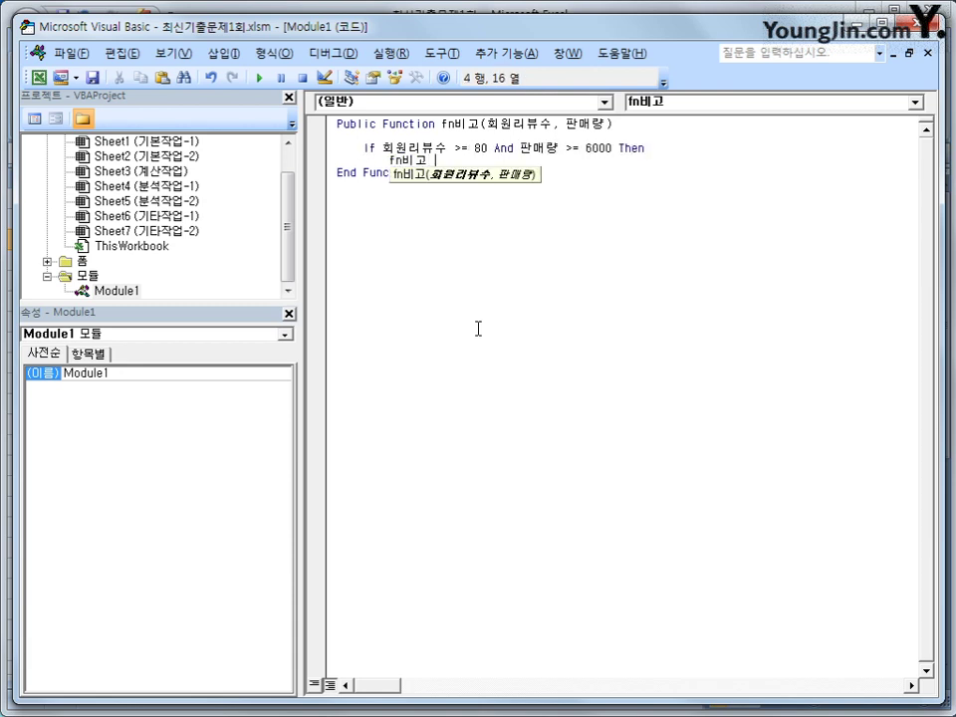
pyautogui.write('="cncj')
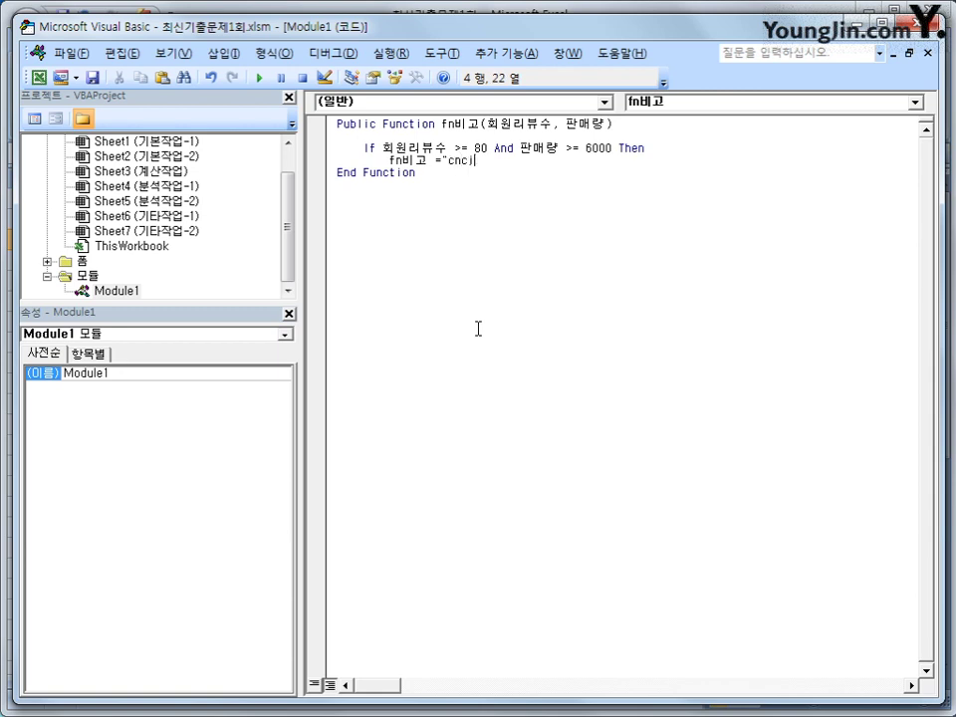
pyautogui.press('BackSpace')
pyautogui.press('BackSpace')
pyautogui.press('BackSpace')
pyautogui.press('BackSpace')
pyautogui.write('추천')
pyautogui.press('Return')
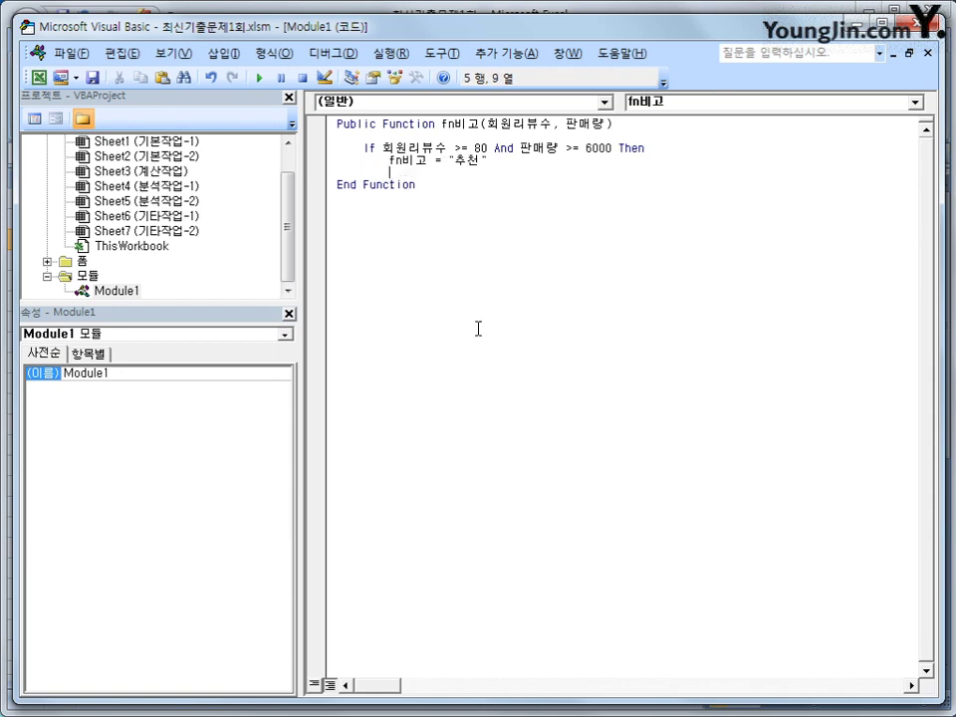
# - Add an ElseIf branch for 회원리뷰수 >= 80 that sets fn비고 to "관심도서"
pyautogui.press('BackSpace')
pyautogui.write('elseif 회원리뷰수')
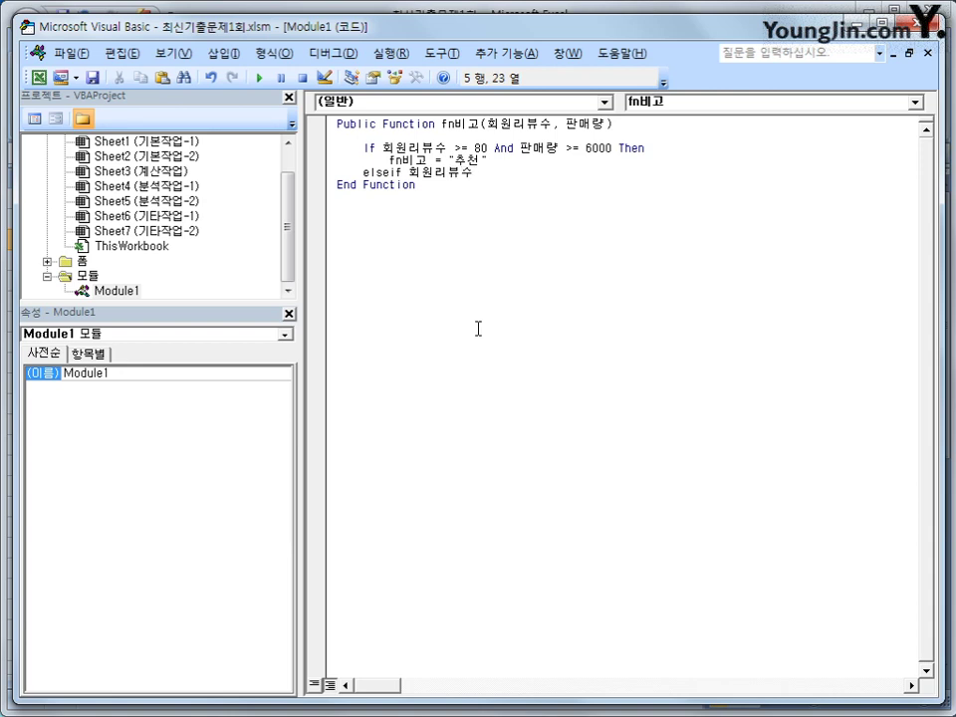
pyautogui.write(' >=80 then')
pyautogui.press('Return')
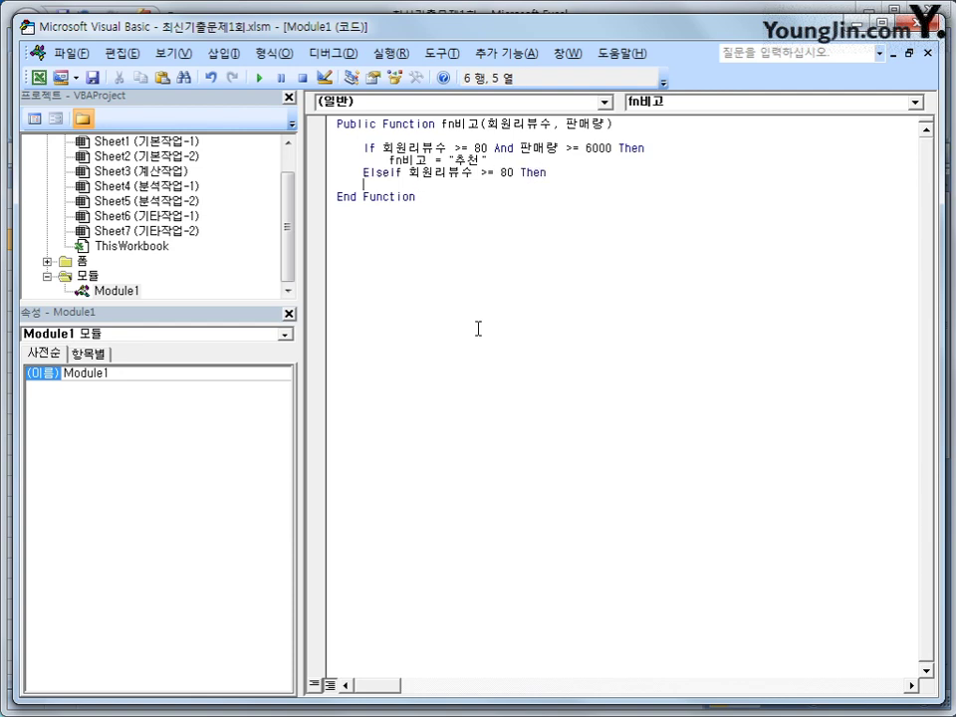
pyautogui.press('Tab')
pyautogui.write('fn비고 ')
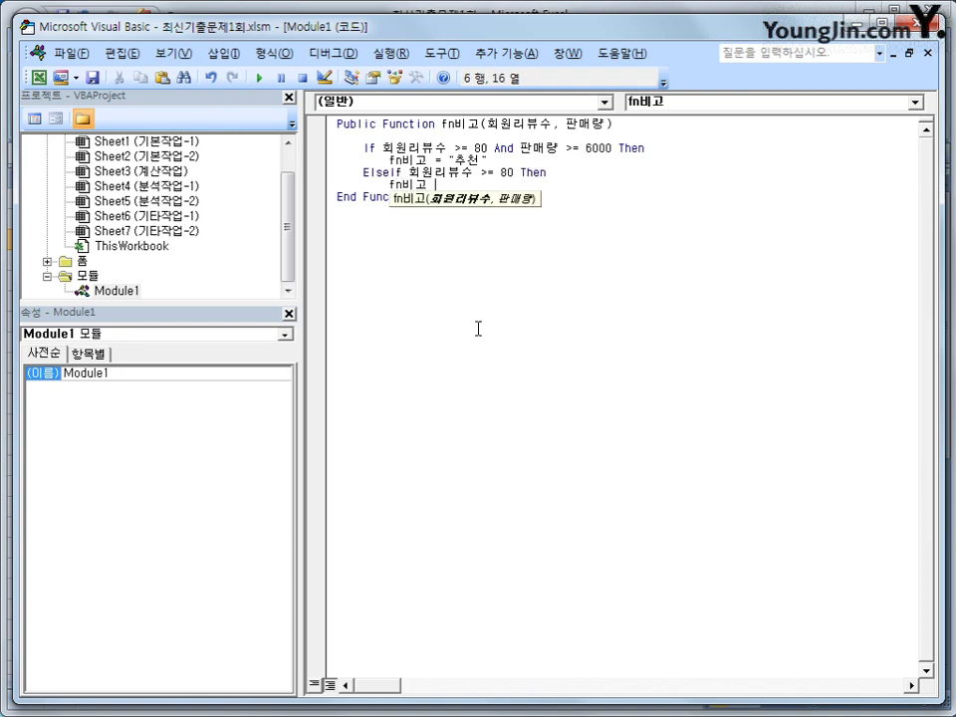
pyautogui.write('= "관')
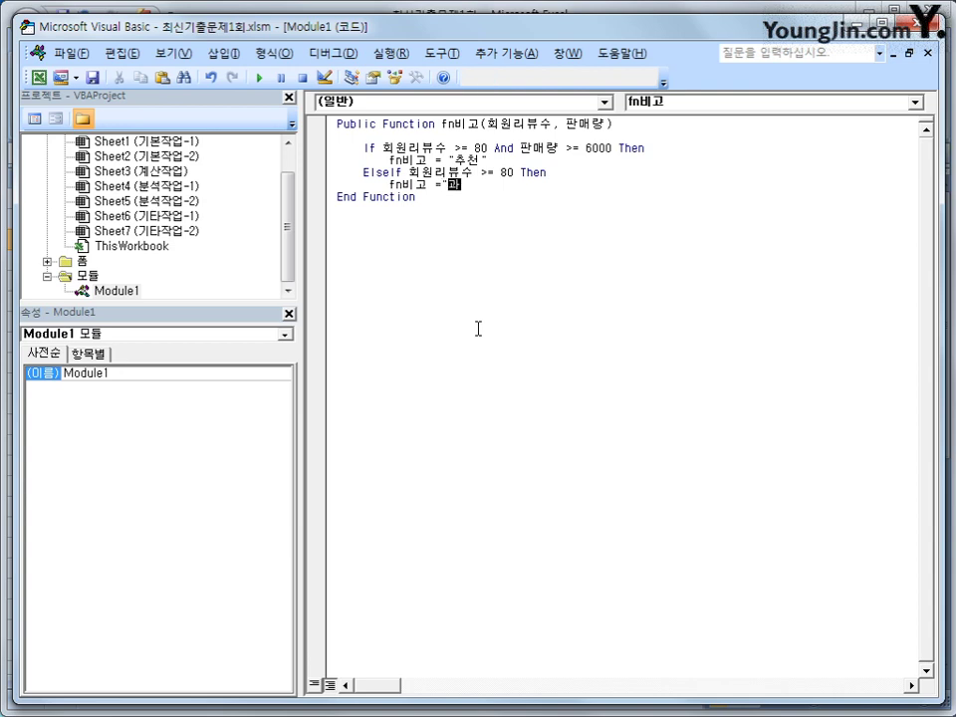
pyautogui.write('심도서"')
pyautogui.press('Return')
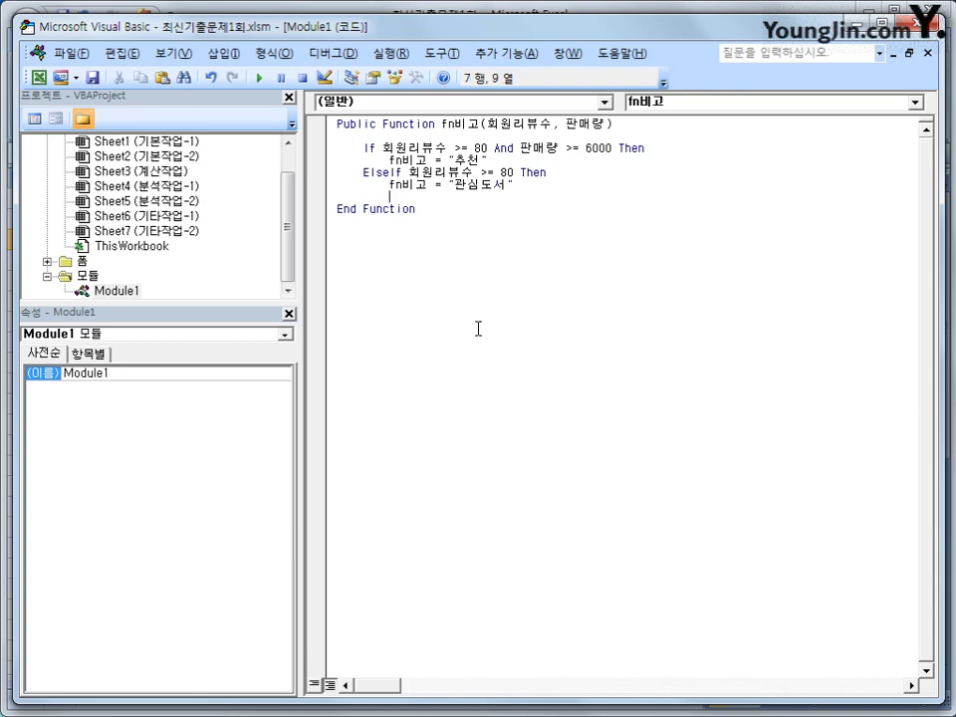
# - Add a second ElseIf condition for 판매량 >= 6000 below the "관심도서" branch
pyautogui.press('BackSpace')
pyautogui.write('elseif 판매량 ')
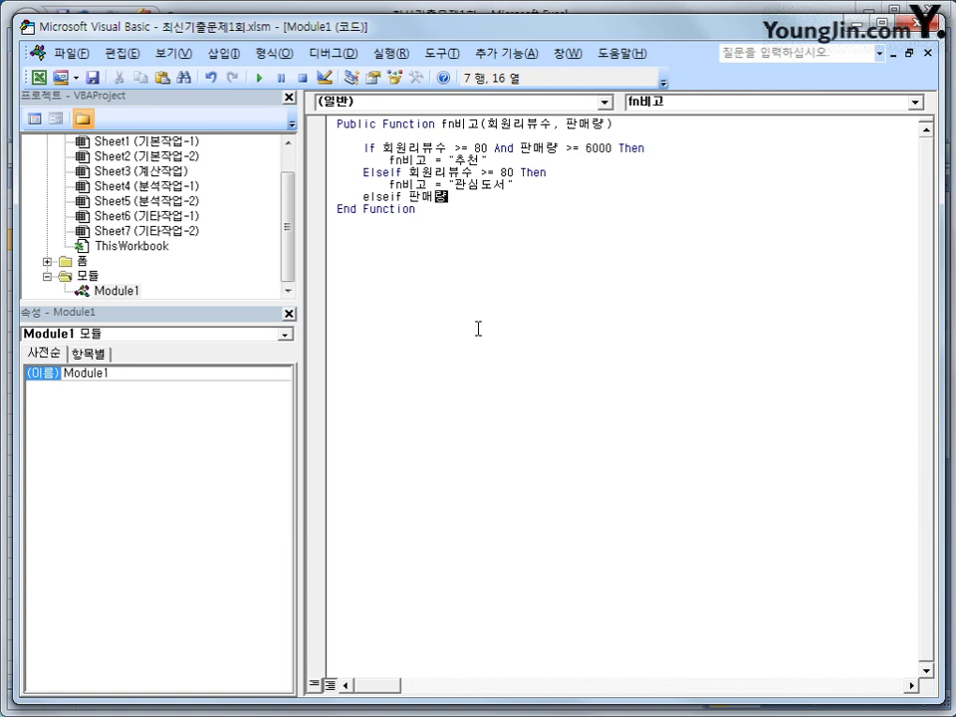
pyautogui.write('>=6000')
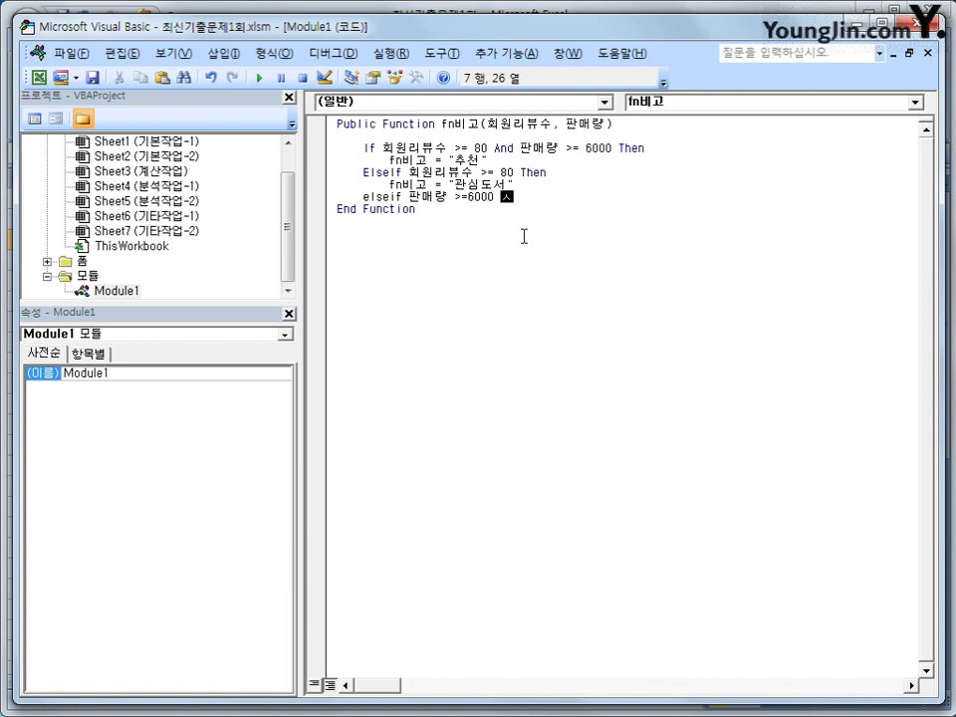
pyautogui.write('then')
pyautogui.press('Return')
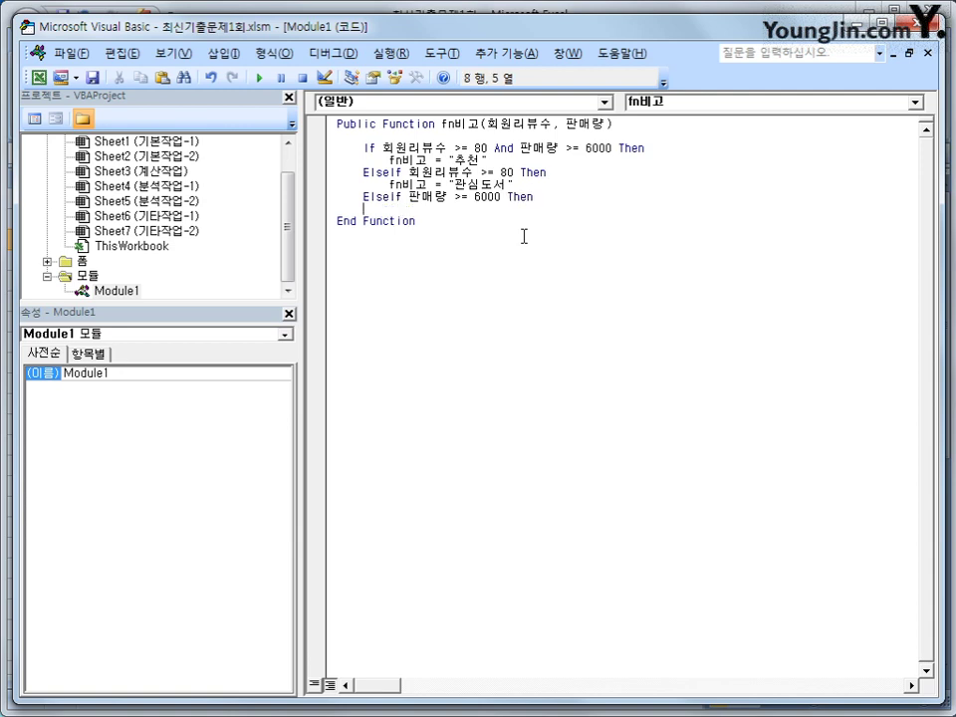
# - Set fn비고 to "인기도서" in the 판매량 >= 6000 branch
pyautogui.press('Tab')
pyautogui.write('fn비고 ')
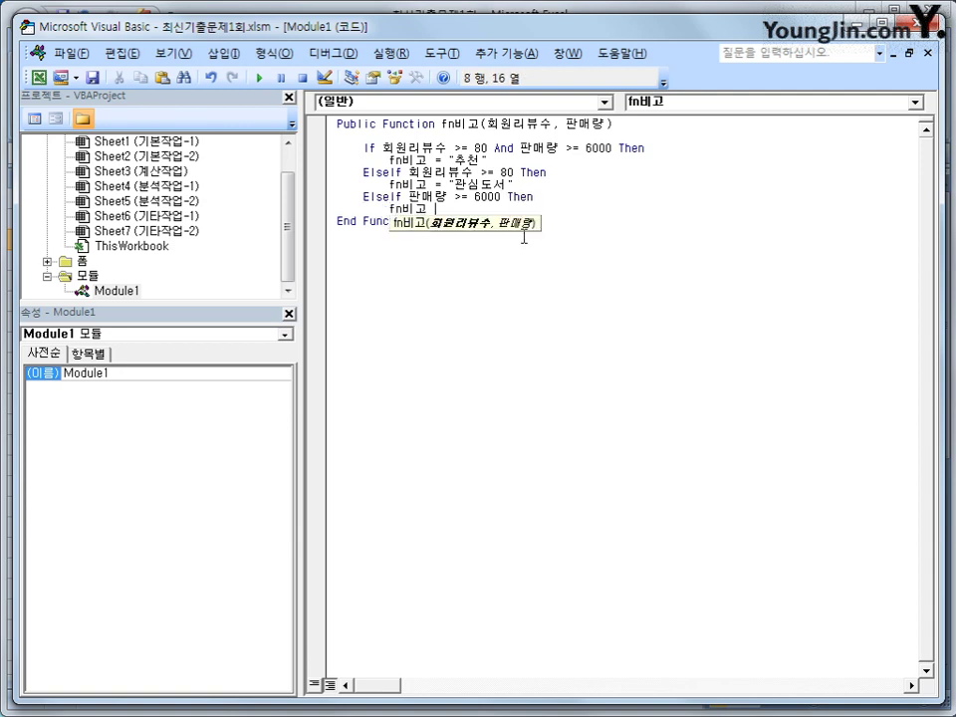
pyautogui.write('="ㅇlf')
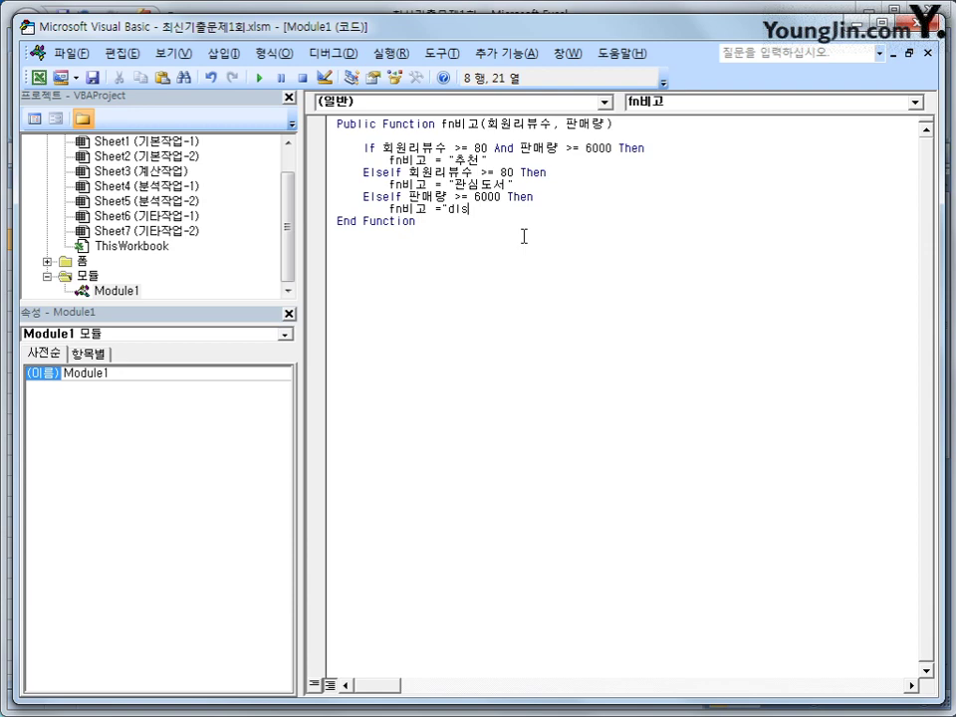
pyautogui.press('BackSpace')
pyautogui.press('BackSpace')
pyautogui.press('BackSpace')
pyautogui.press('Hangul')
pyautogui.write('일기도서"')
pyautogui.press('Return')
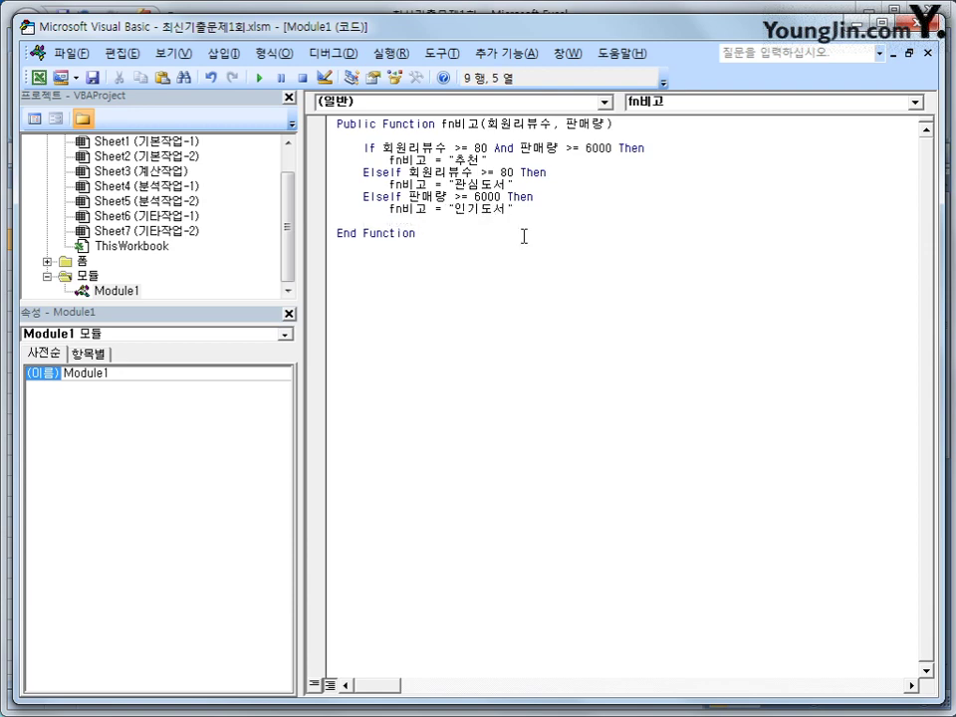
# - Add an Else branch that sets fn비고 to an empty string "" and close the block with End If
pyautogui.press('Hangul')
pyautogui.write('else')
pyautogui.press('Return')
pyautogui.write('fn')
pyautogui.press('Hangul')
pyautogui.write('비고 ')
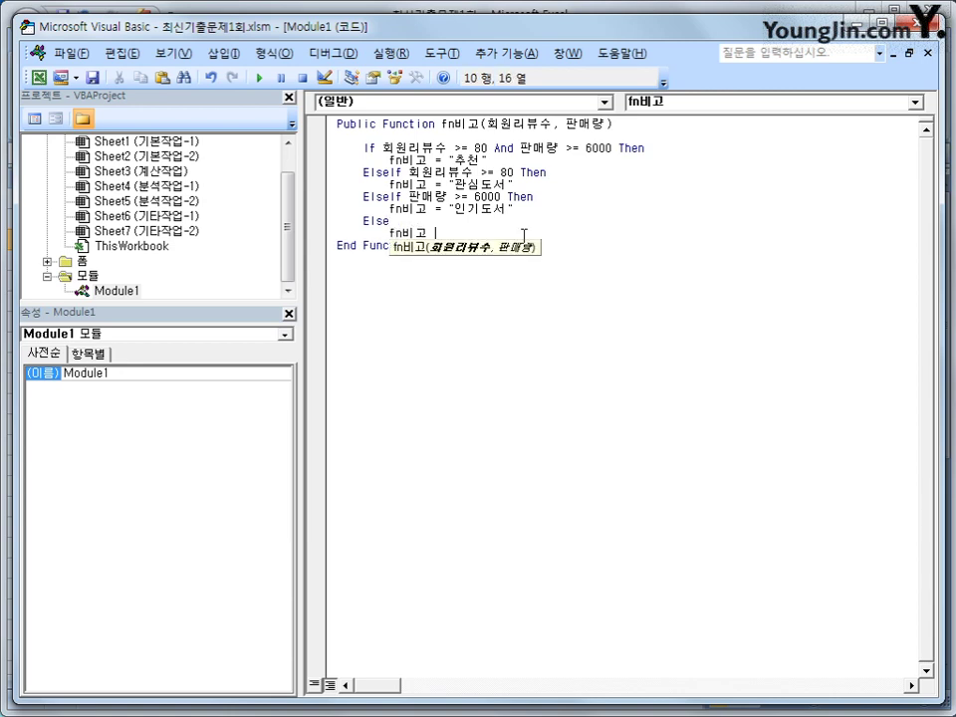
pyautogui.write('=""')
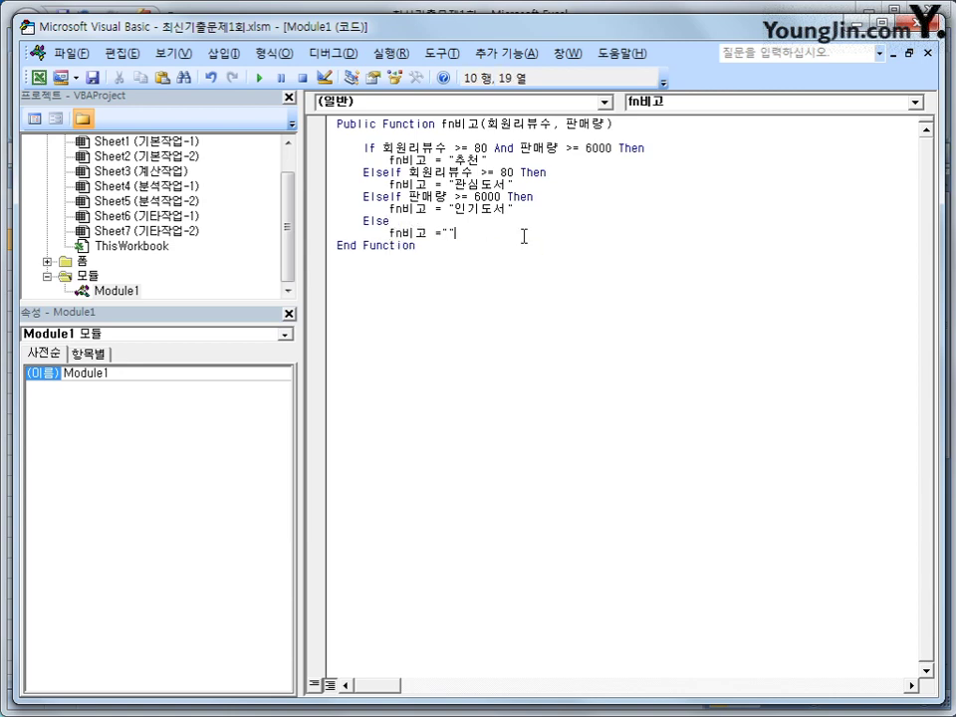
pyautogui.press('Return')
pyautogui.press('BackSpace')
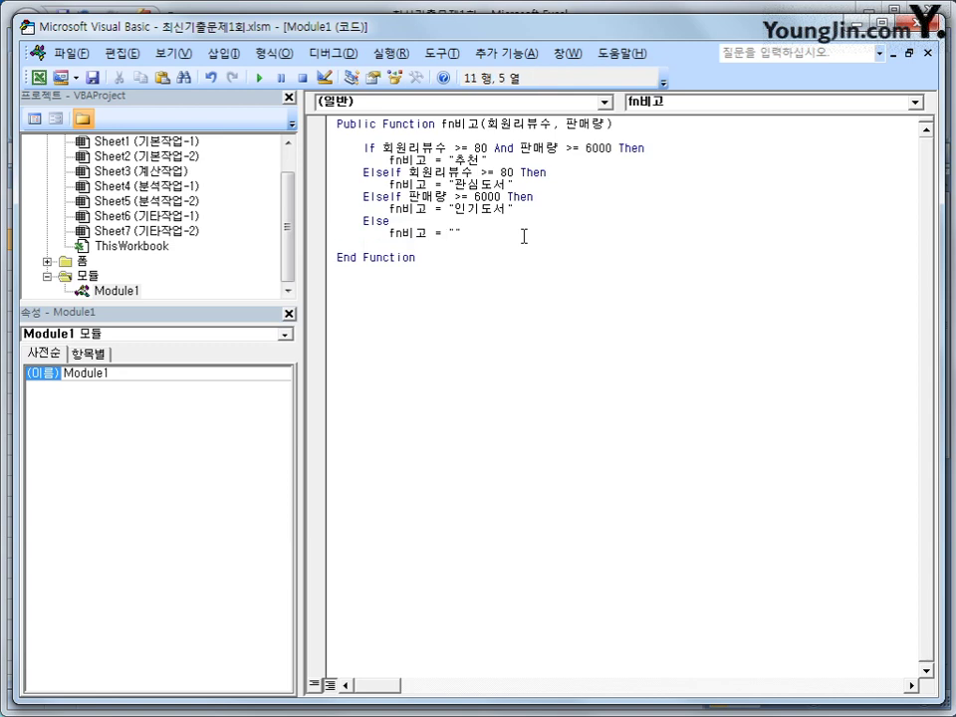
pyautogui.write('end if')
pyautogui.press('Return')
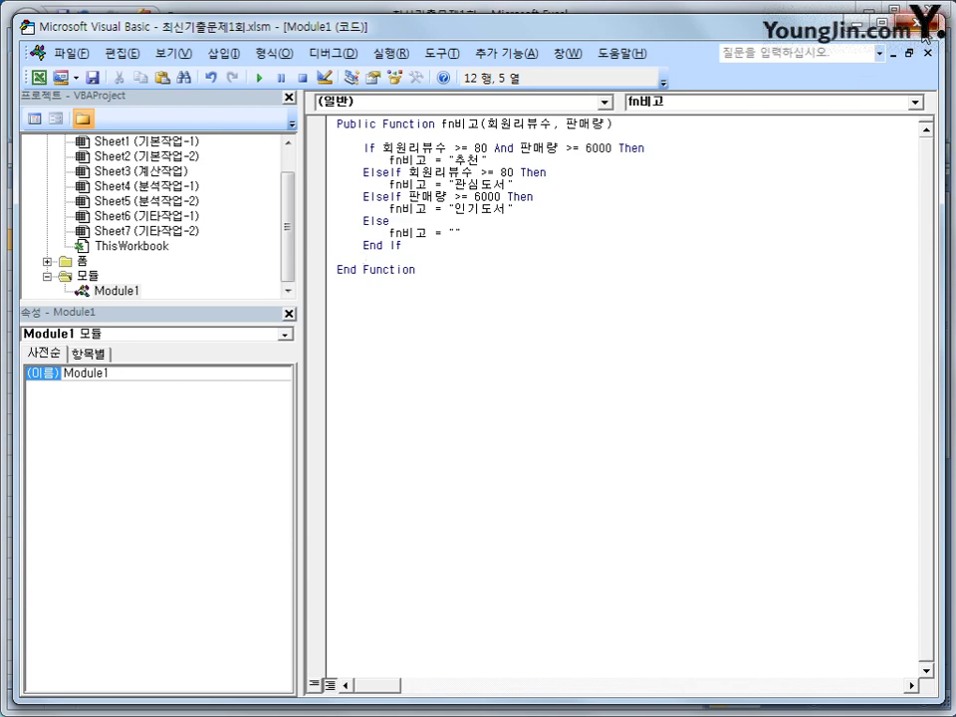
# - Return to the Excel worksheet and enter the user-defined function =fn비고(H3,I3) in K3
pyautogui.hotkey('alt', 'F11')
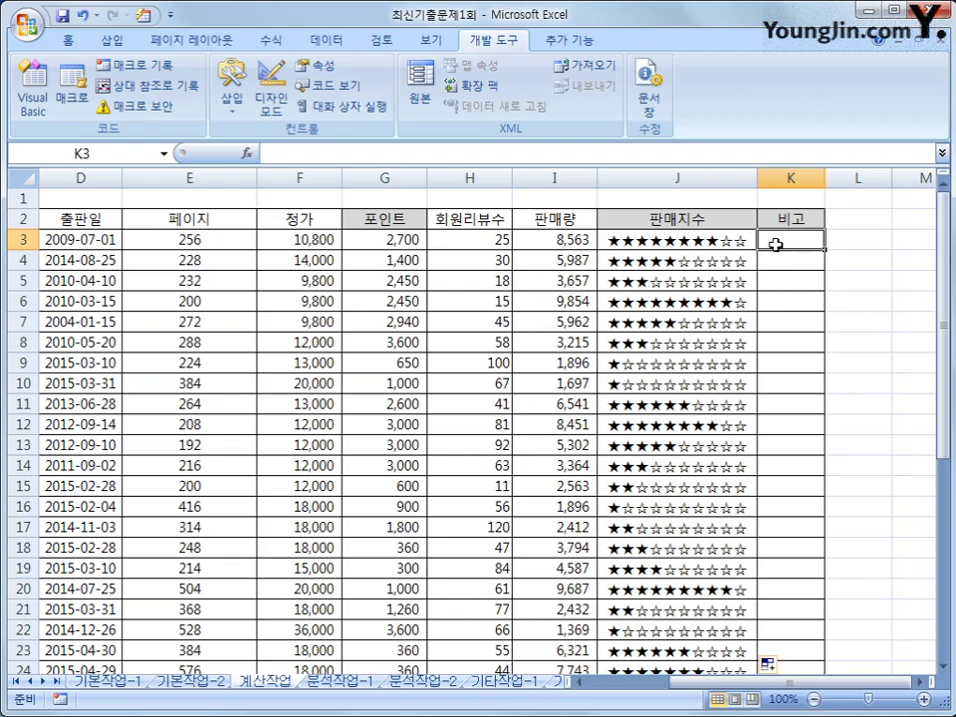
pyautogui.click(245, 153)
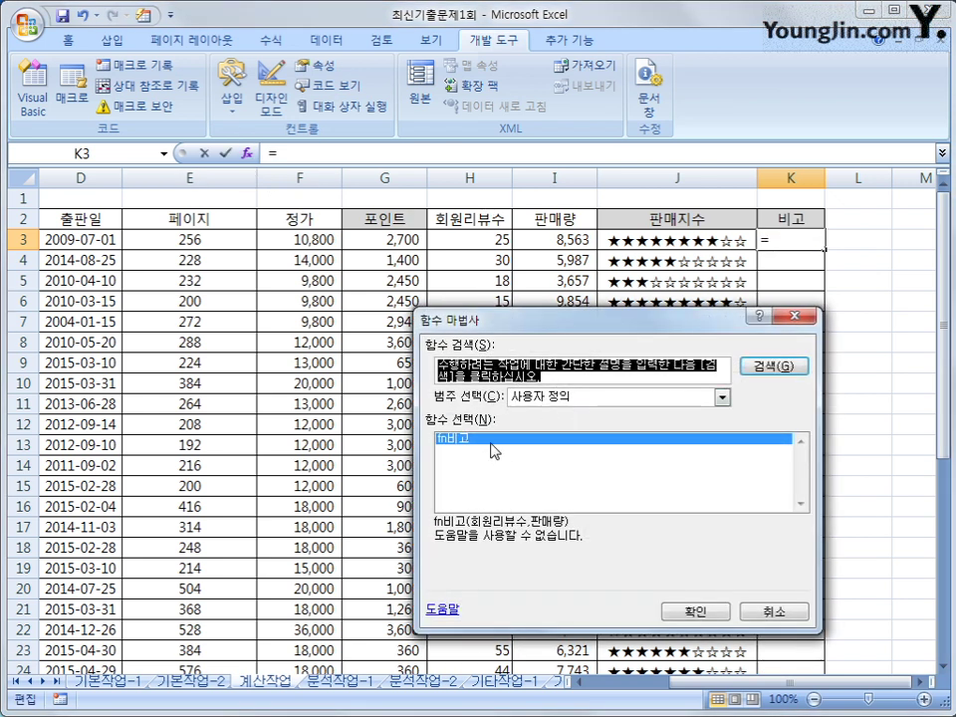
pyautogui.click(719, 613)
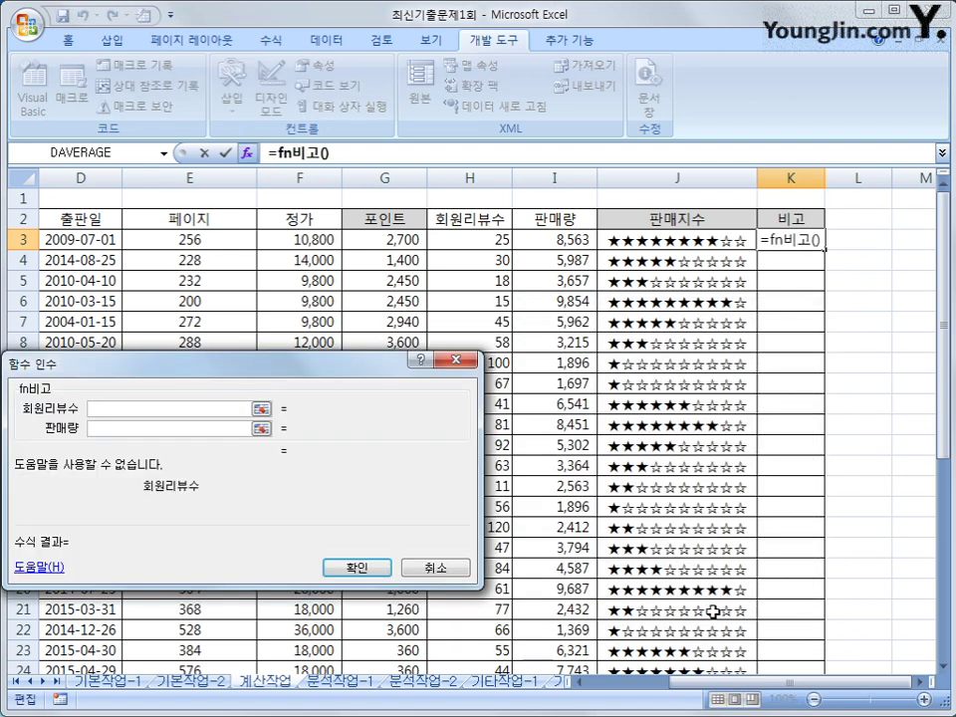
pyautogui.click(465, 237)
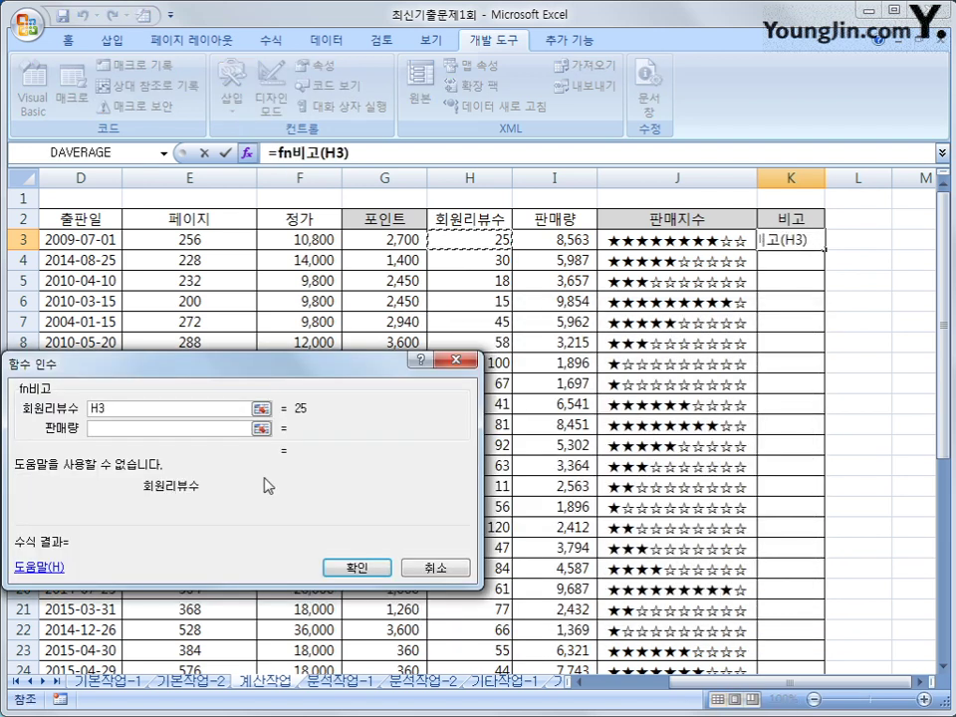
pyautogui.press('Tab')
pyautogui.click(562, 240)
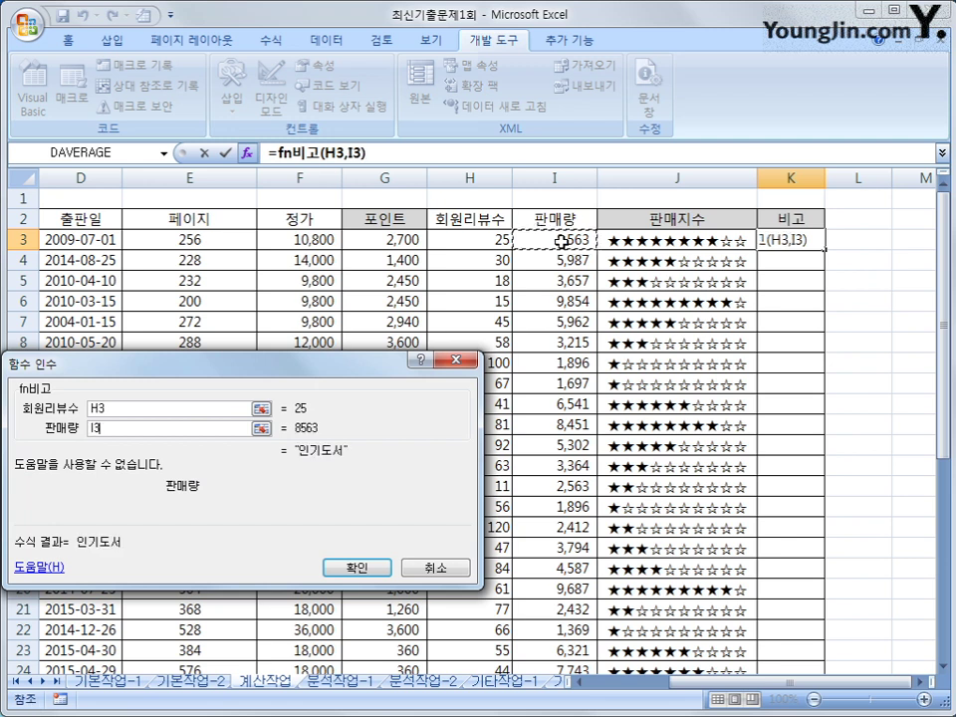
pyautogui.click(355, 566)
# - Fill the fn비고 formula from K3 down the 비고 column and check the copied formula in K6
pyautogui.doubleClick(823, 249)
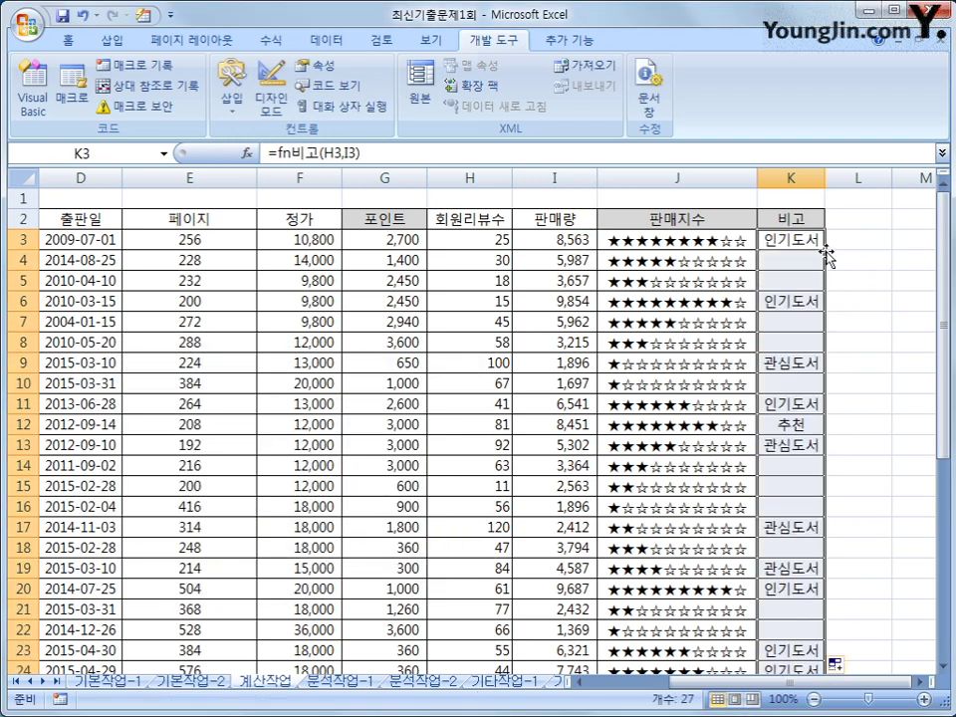
pyautogui.scroll(-3, 805, 444)
pyautogui.scroll(3, 806, 442)
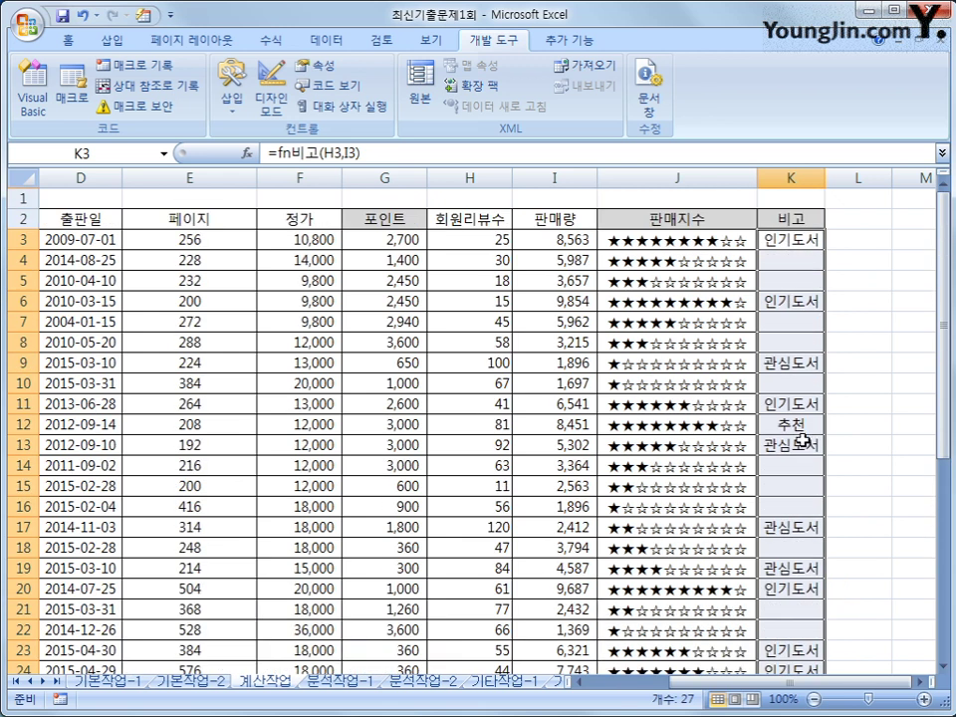
pyautogui.click(792, 300)
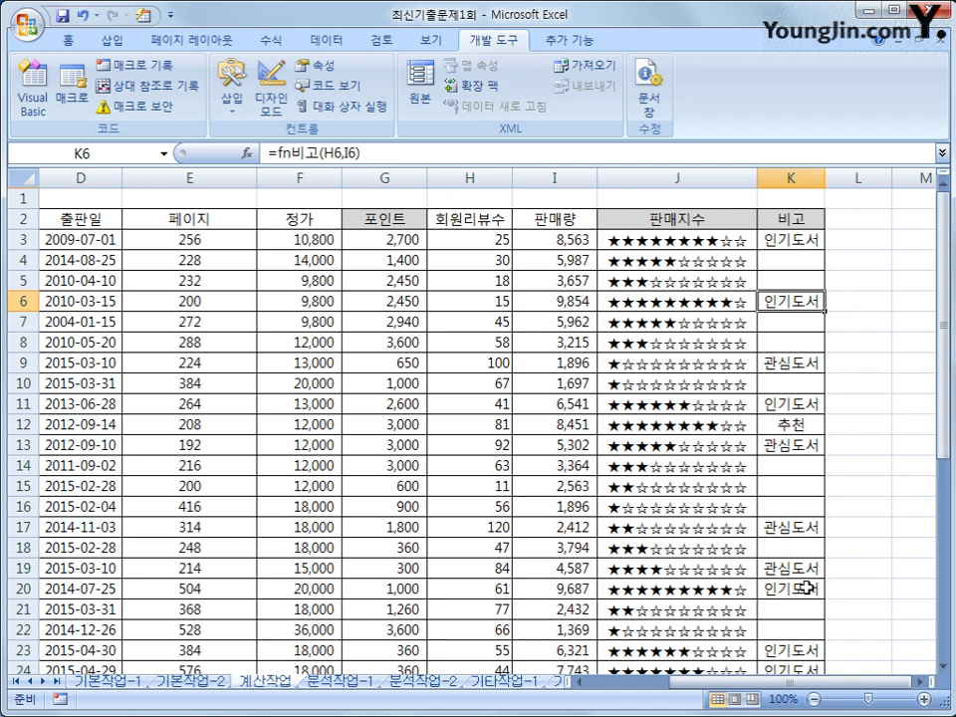
# - Start a formula in B33 of [표2] with SUM and IF, using the condition ($A$3:$A$29=A33) for the 도서분류
pyautogui.scroll(-6, 437, 533)
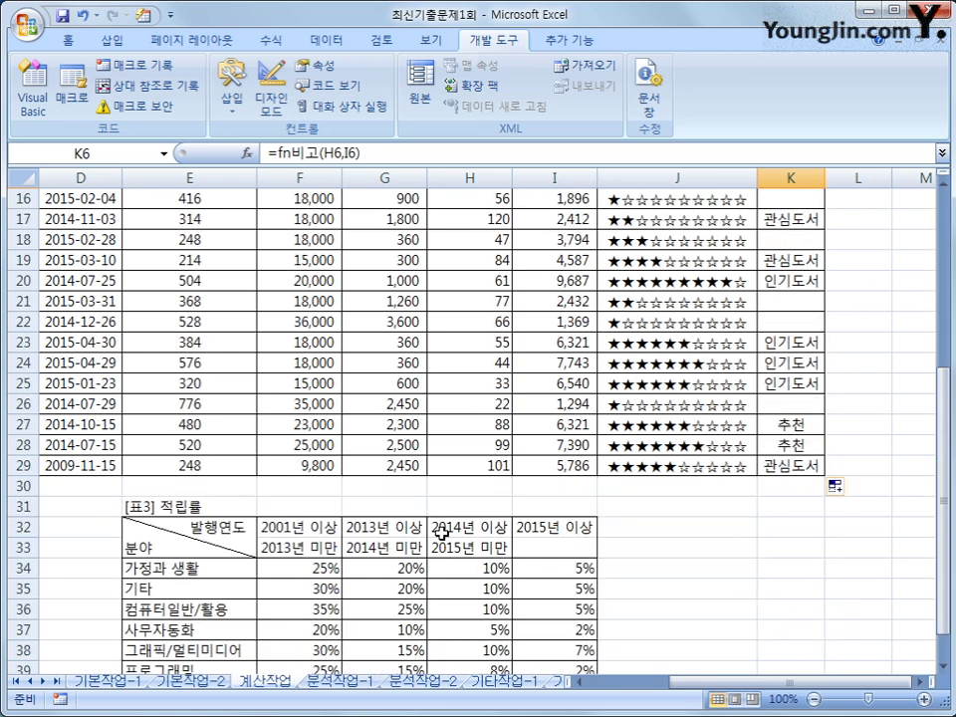
pyautogui.moveTo(701, 685); pyautogui.dragTo(625, 683)
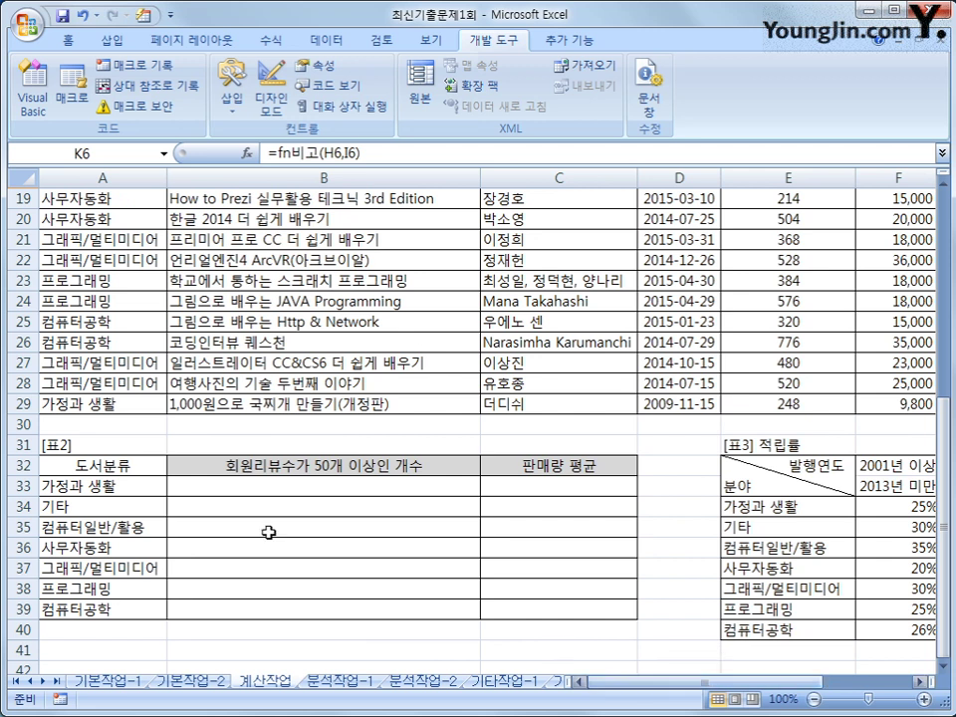
pyautogui.click(264, 493)
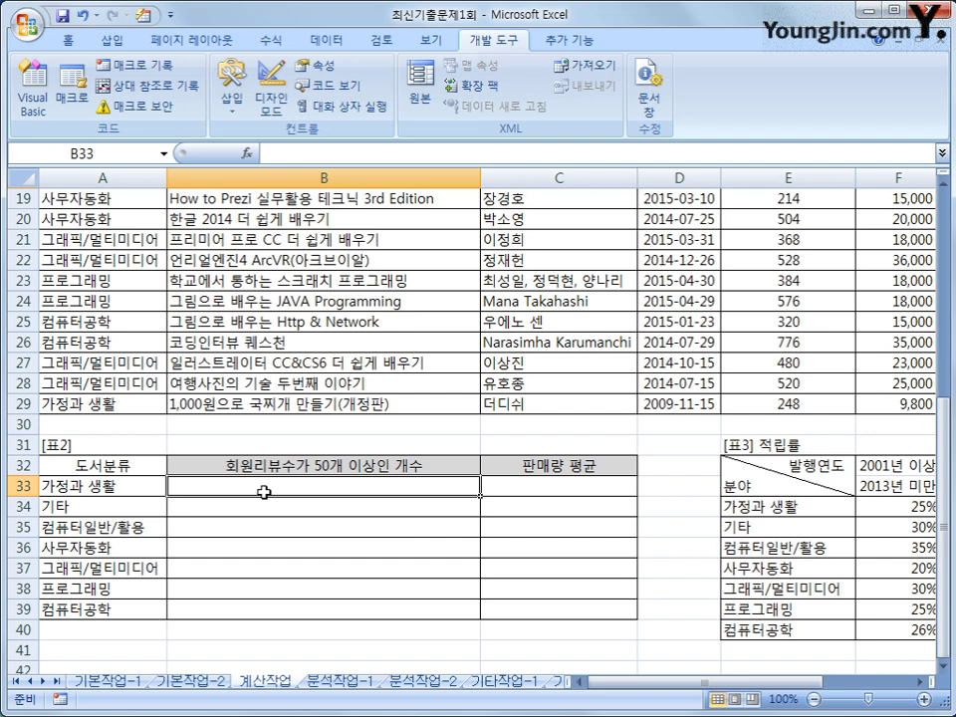
pyautogui.write('=sum')
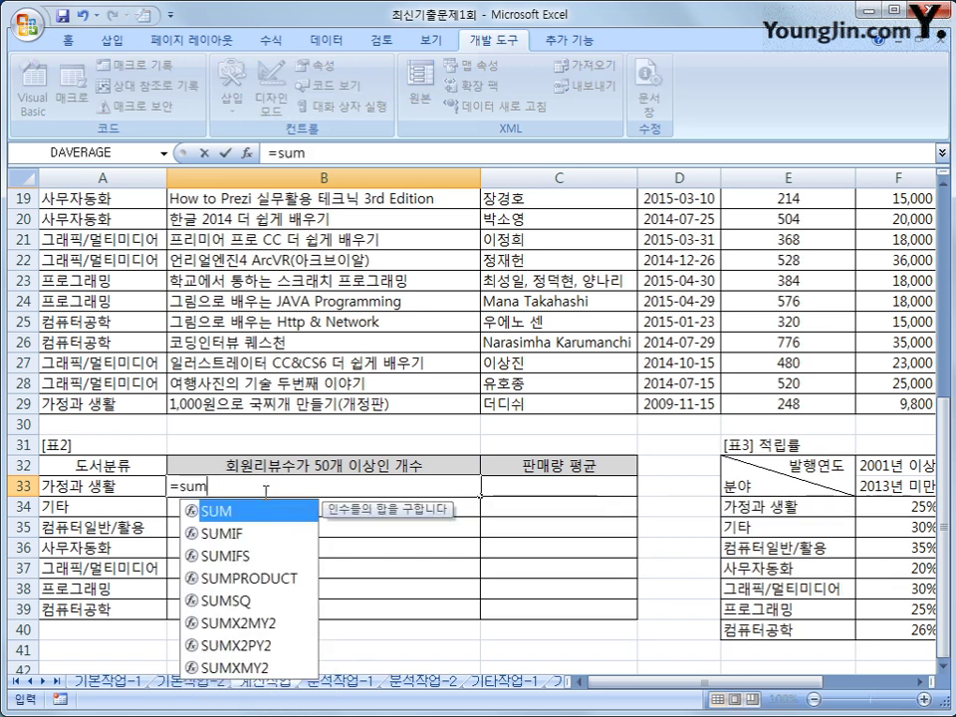
pyautogui.write('(if(')
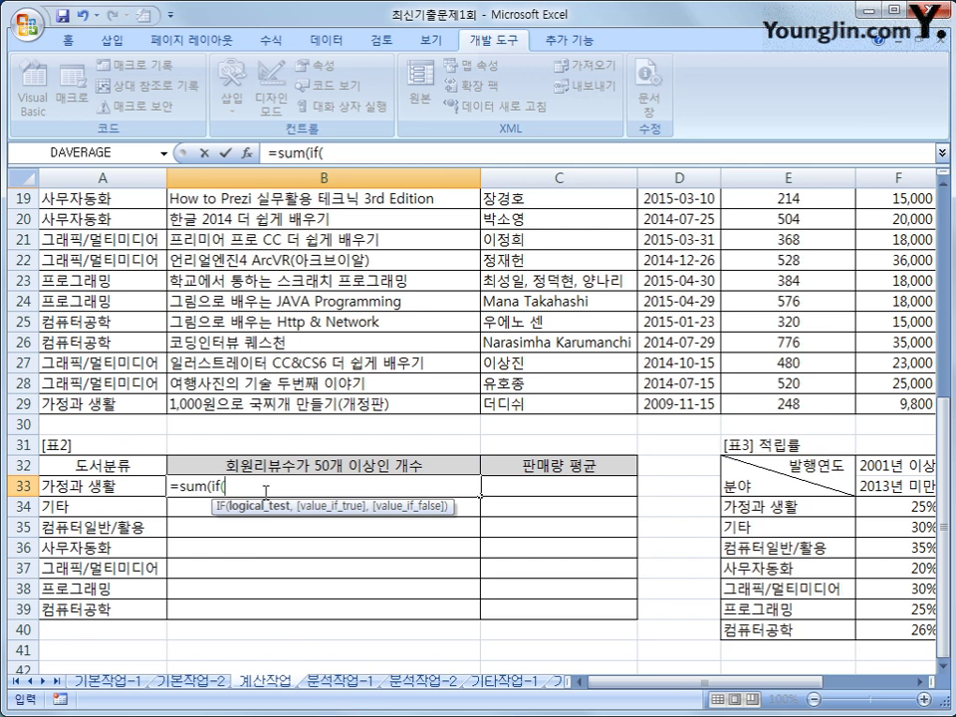
pyautogui.write('(')
pyautogui.scroll(1, 265, 492)
pyautogui.scroll(5, 265, 492)
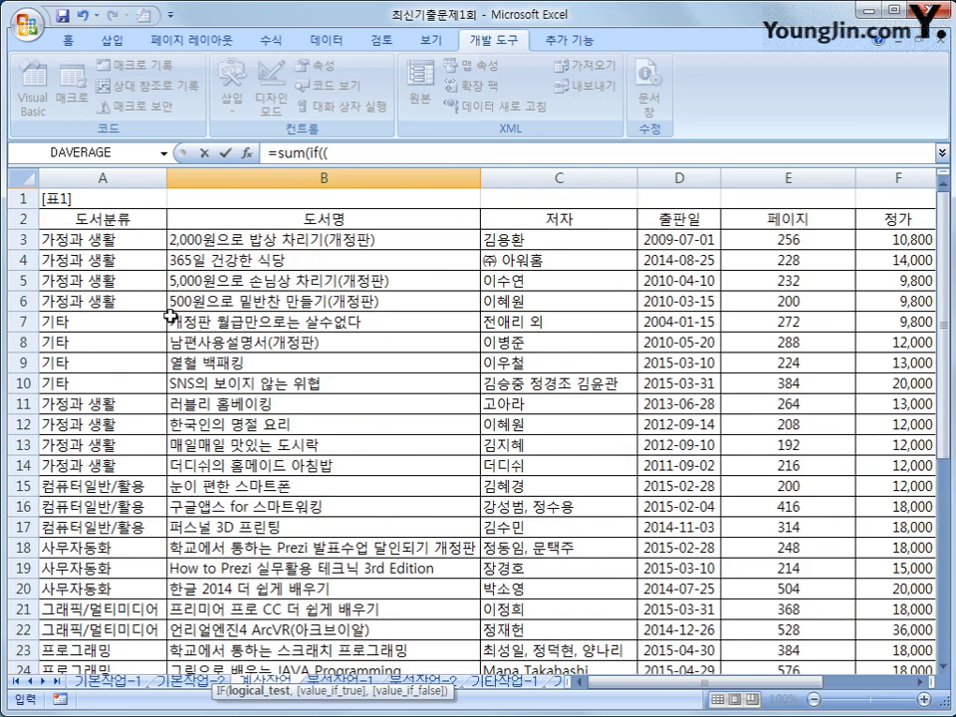
pyautogui.moveTo(133, 238); pyautogui.dragTo(117, 595)
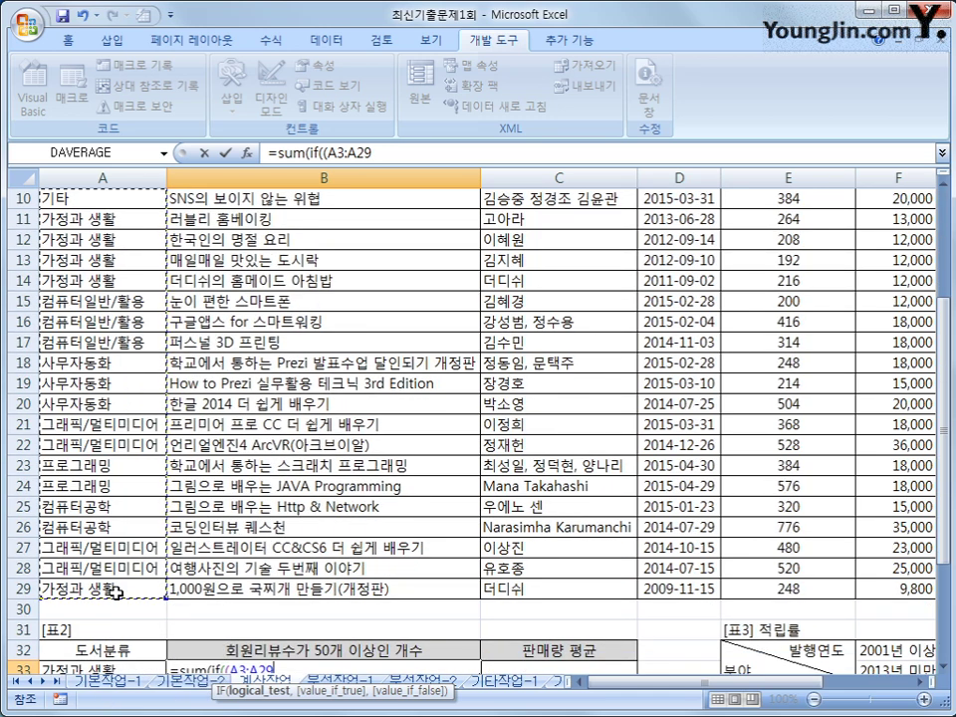
pyautogui.press('F4')
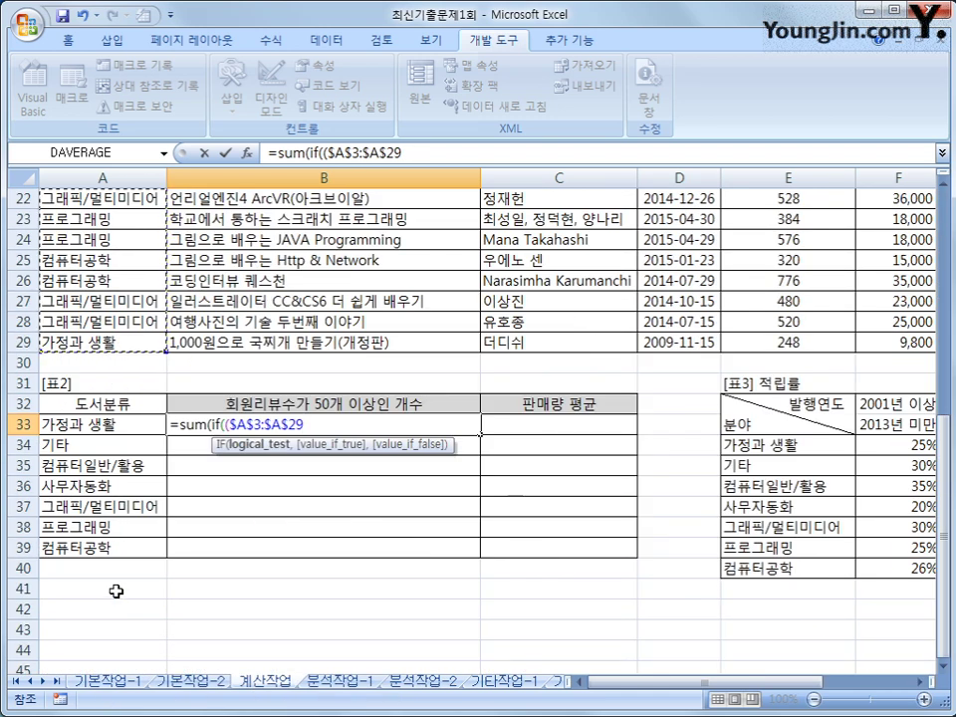
pyautogui.write('=')
pyautogui.click(60, 426)
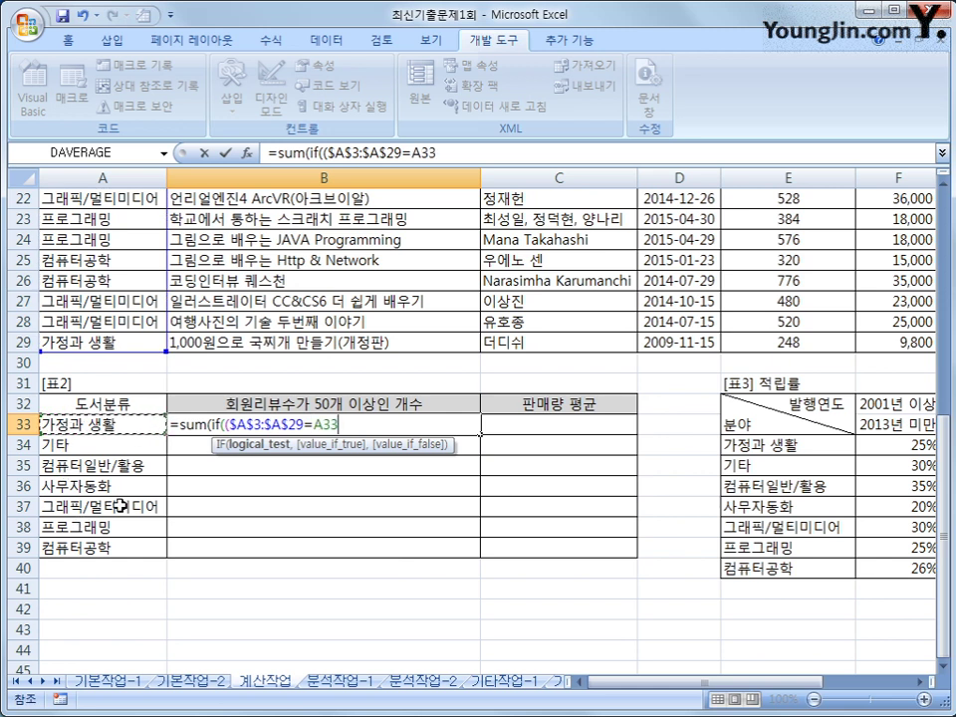
pyautogui.write(')')
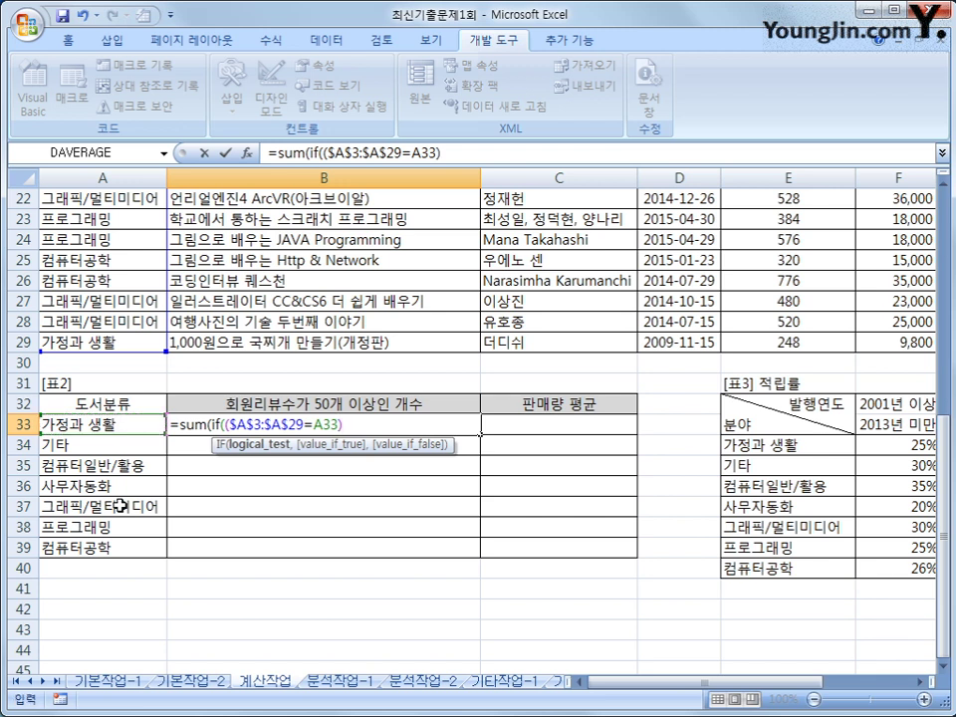
# - Multiply the B33 condition by a second one for 회원리뷰수, ($H$3:$H$29>=50), and close the logical test
pyautogui.write('*(')
pyautogui.scroll(7, 119, 506)
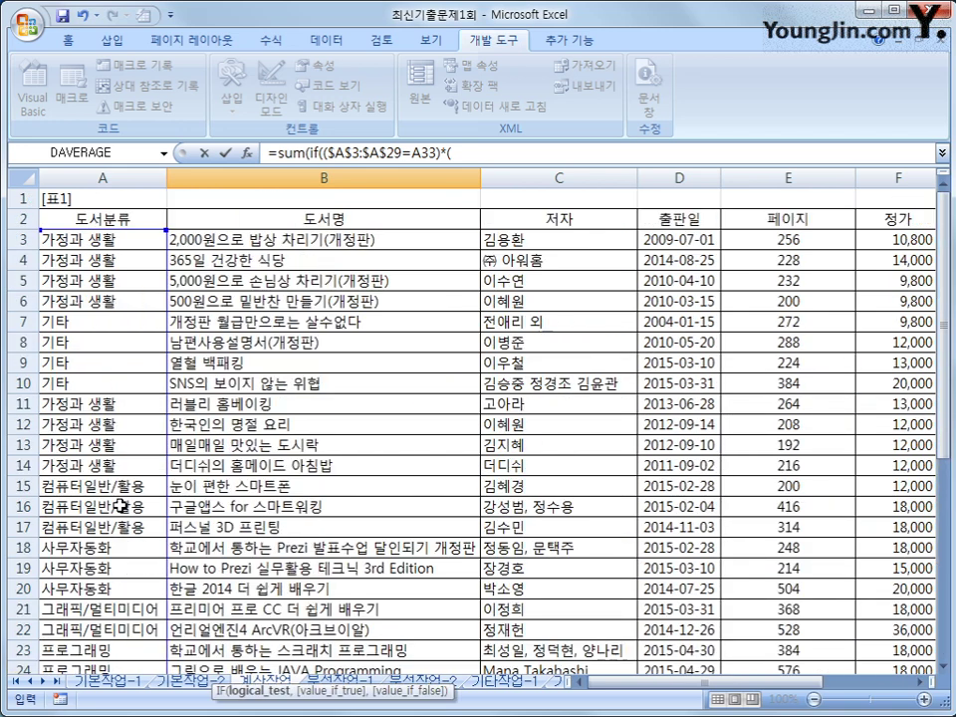
pyautogui.moveTo(796, 694); pyautogui.dragTo(850, 694)
pyautogui.moveTo(637, 241); pyautogui.dragTo(632, 631)
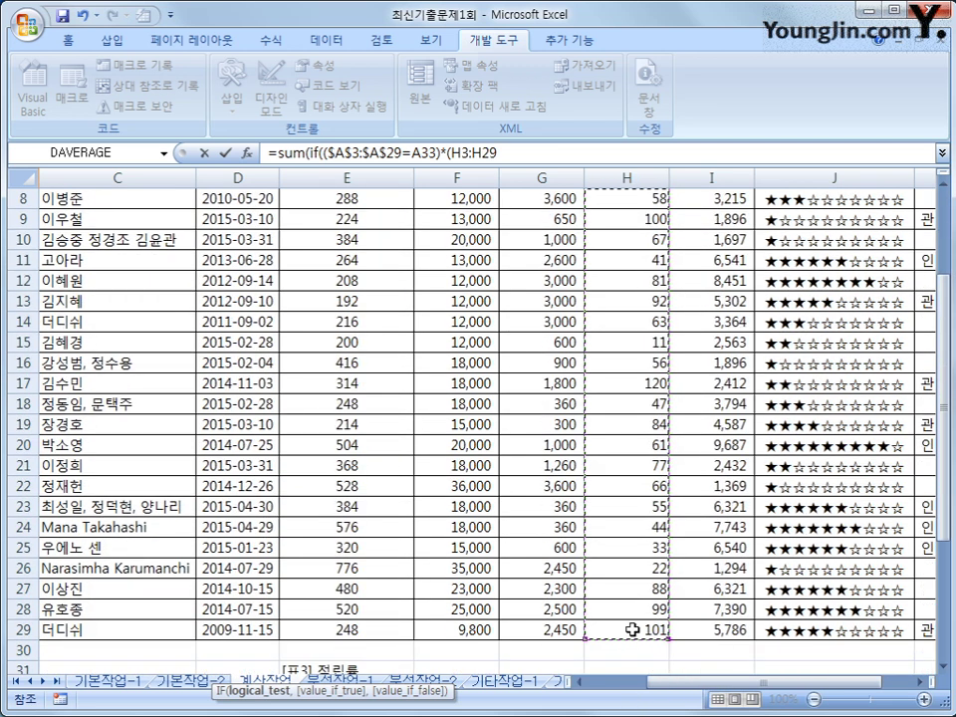
pyautogui.press('F4')
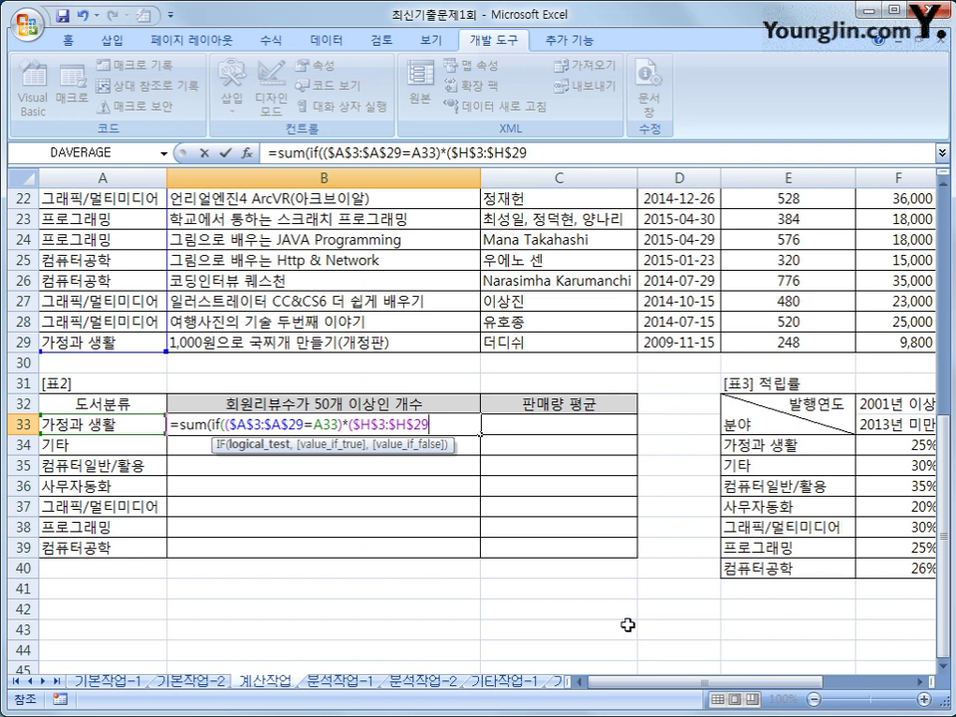
pyautogui.write('>=50')
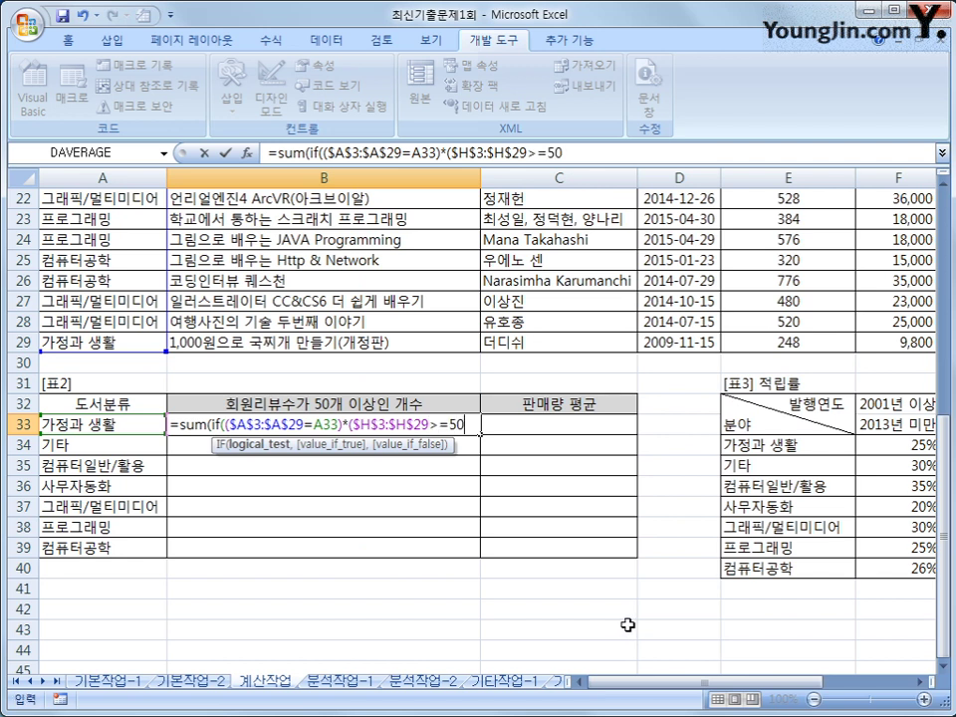
pyautogui.write('),')
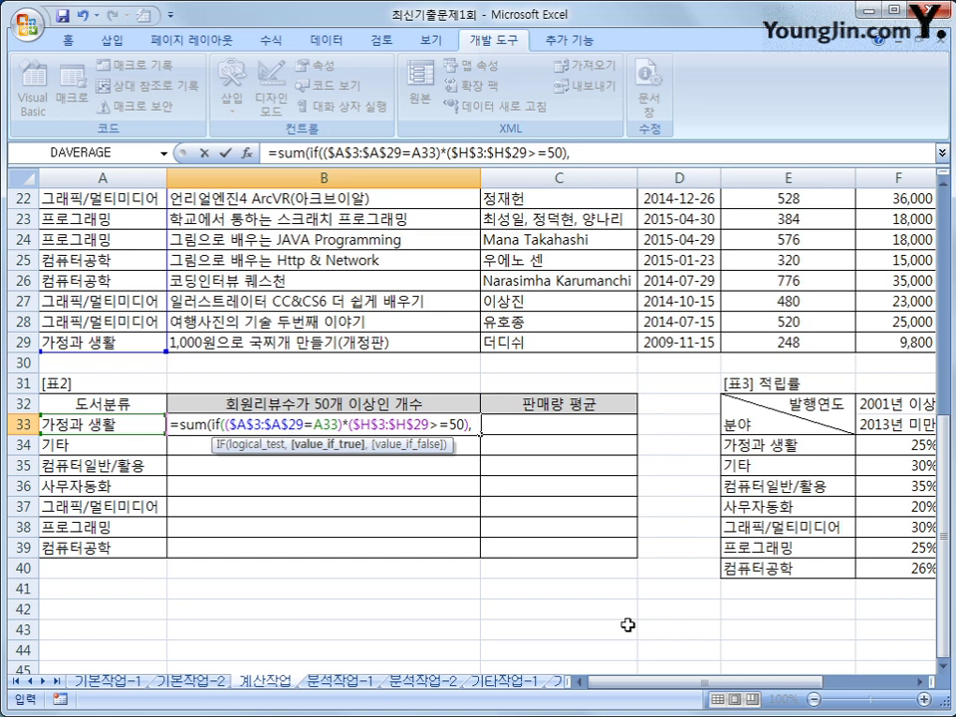
# - Finish B33 as an array formula that returns 1 for matches, and fill it down to B39
pyautogui.write('1')
pyautogui.write(')')
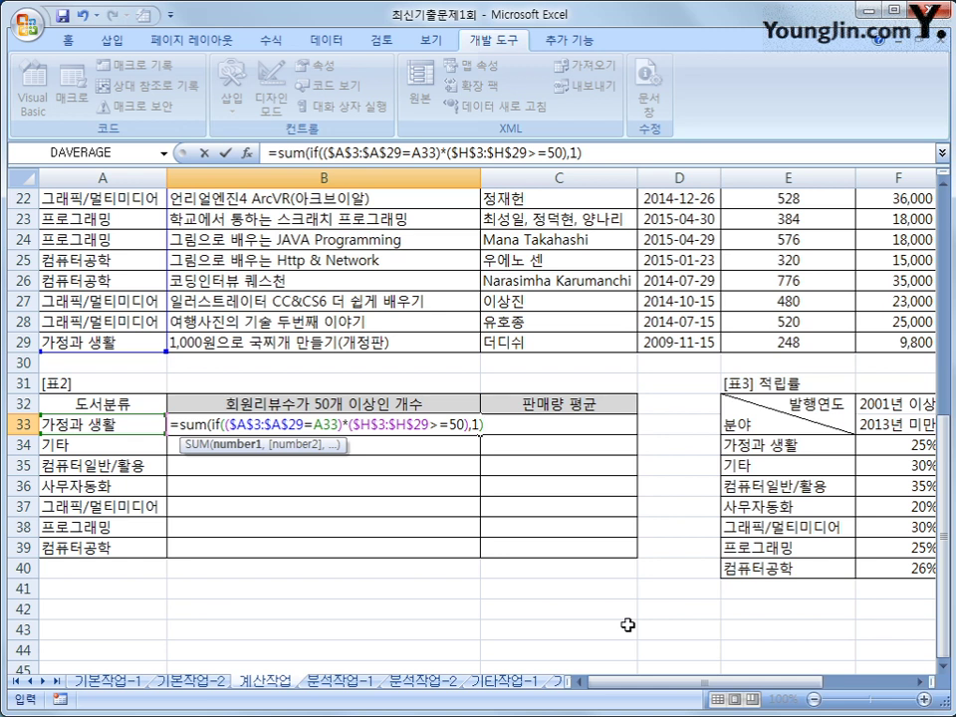
pyautogui.write(')')
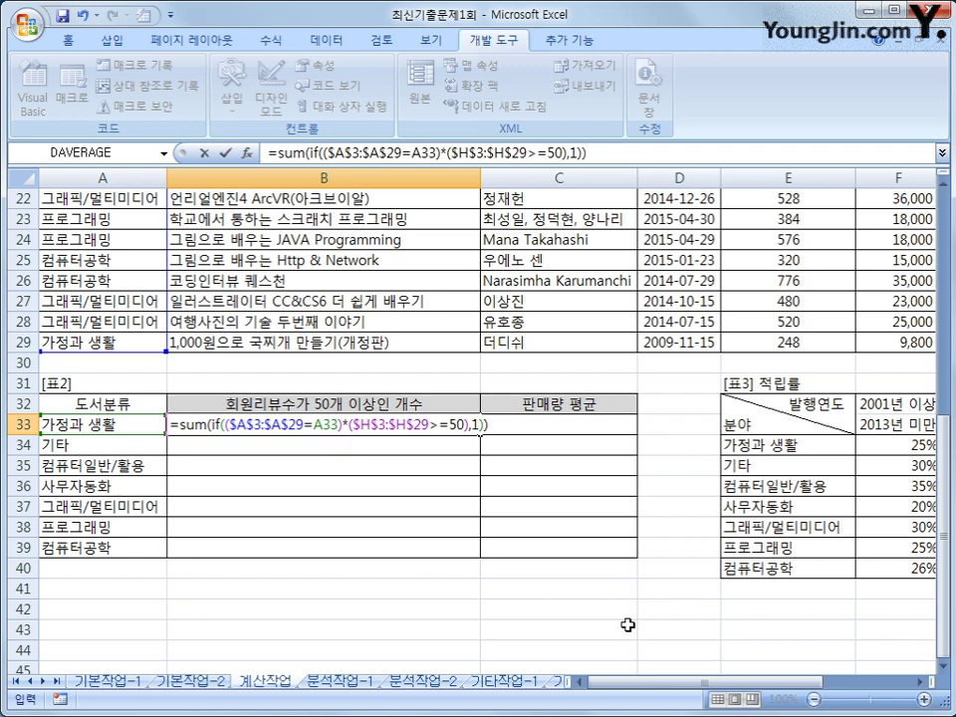
pyautogui.hotkey('ctrl', 'shift', 'Return')
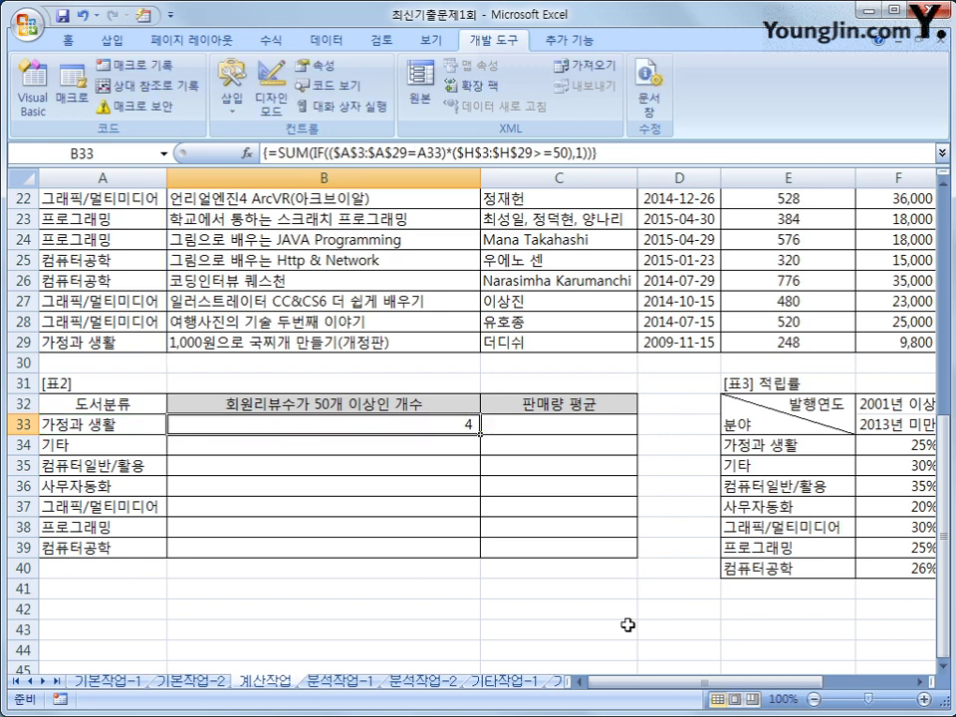
pyautogui.moveTo(480, 433); pyautogui.dragTo(463, 551)
pyautogui.click(457, 550)
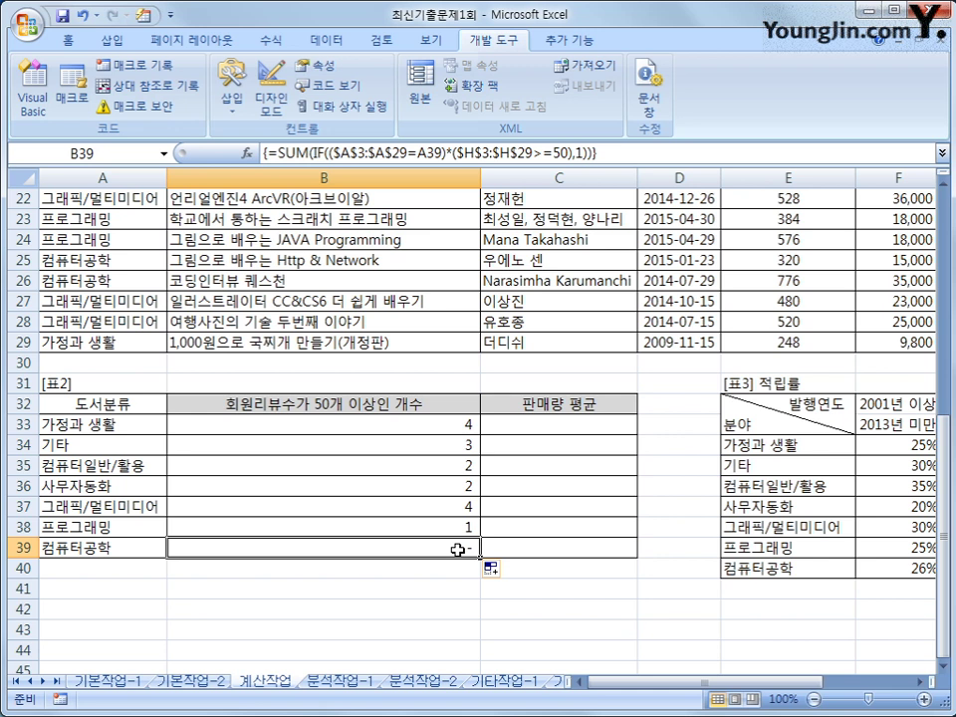
# - Start a formula in C33 of [표2] with AVERAGE and IF, using the condition $A$3:$A$29=A33 for the 도서분류
pyautogui.click(540, 422)
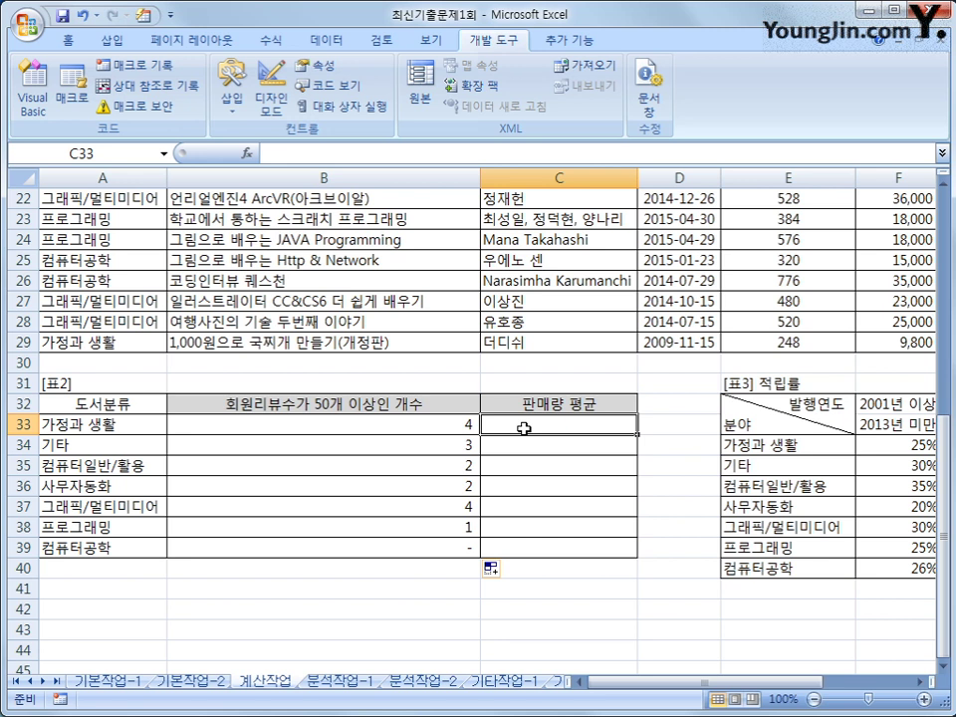
pyautogui.write('=')
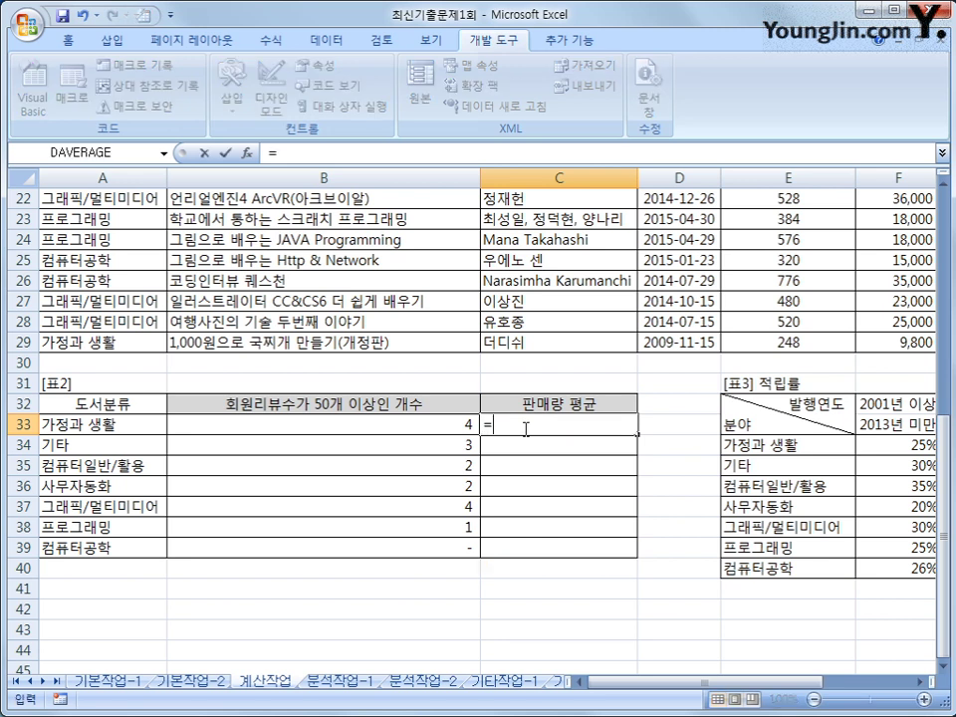
pyautogui.write('aver')
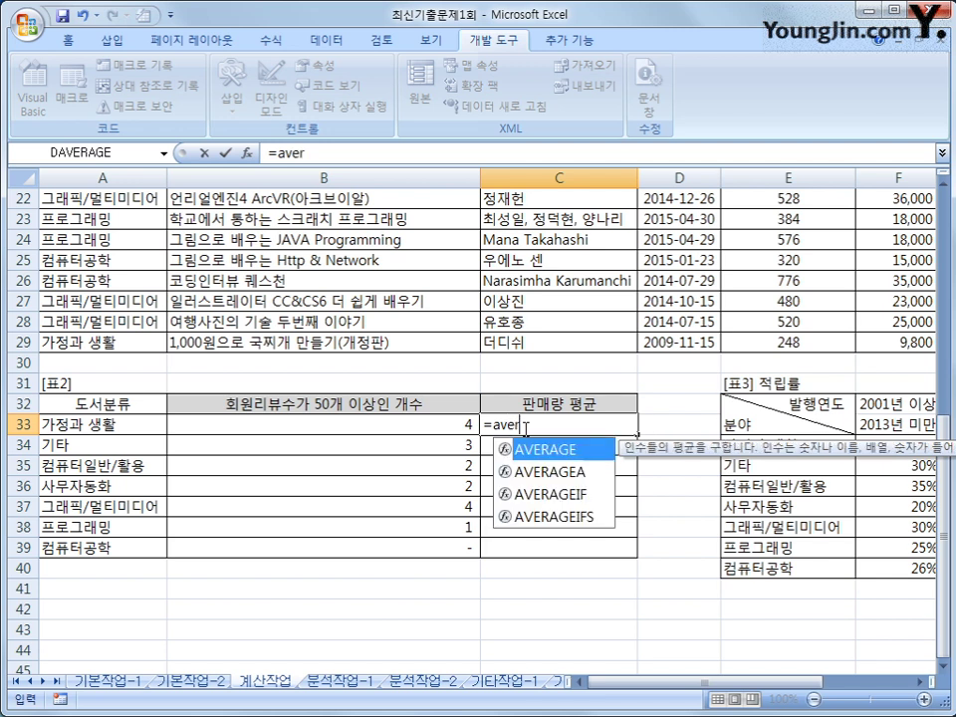
pyautogui.press('Tab')
pyautogui.write('if(')
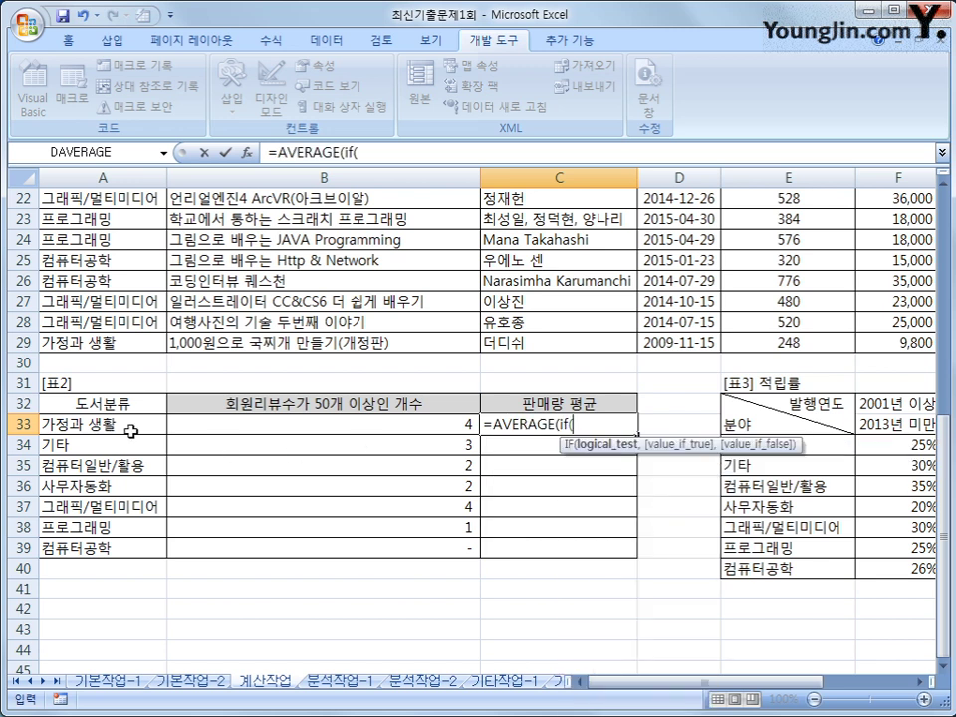
pyautogui.scroll(7, 131, 430)
pyautogui.moveTo(91, 242); pyautogui.dragTo(91, 653)
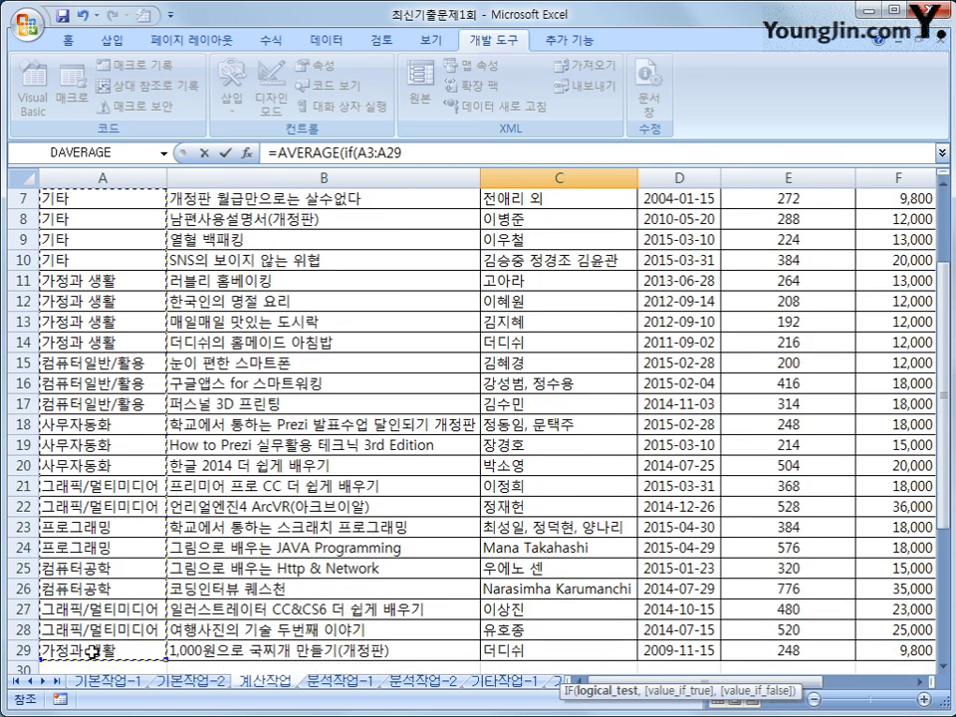
pyautogui.press('F4')
pyautogui.write('=')
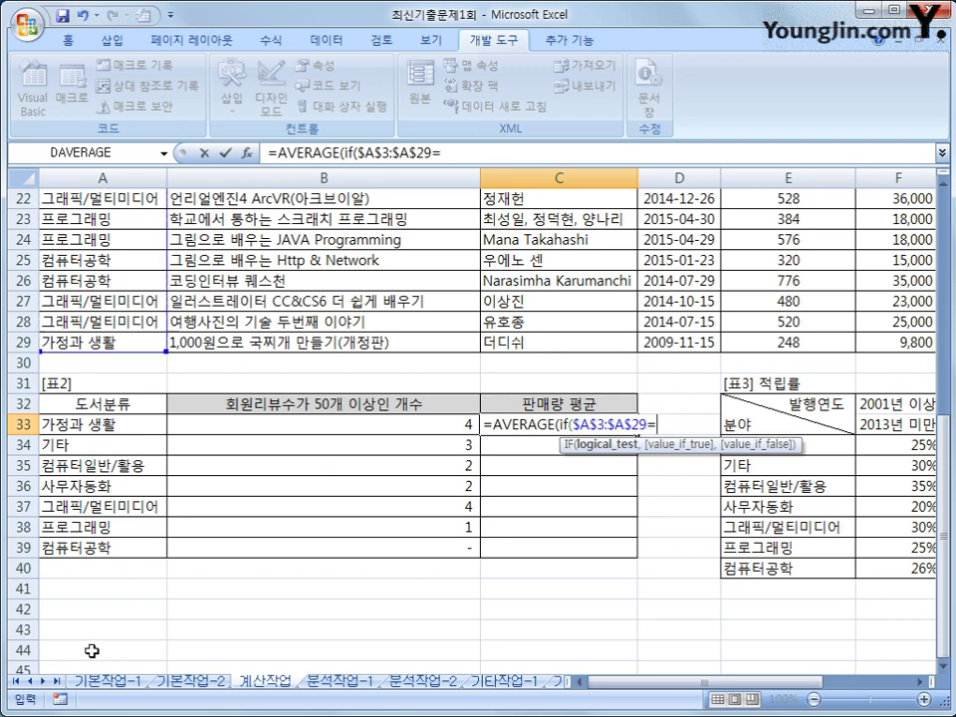
pyautogui.click(119, 425)
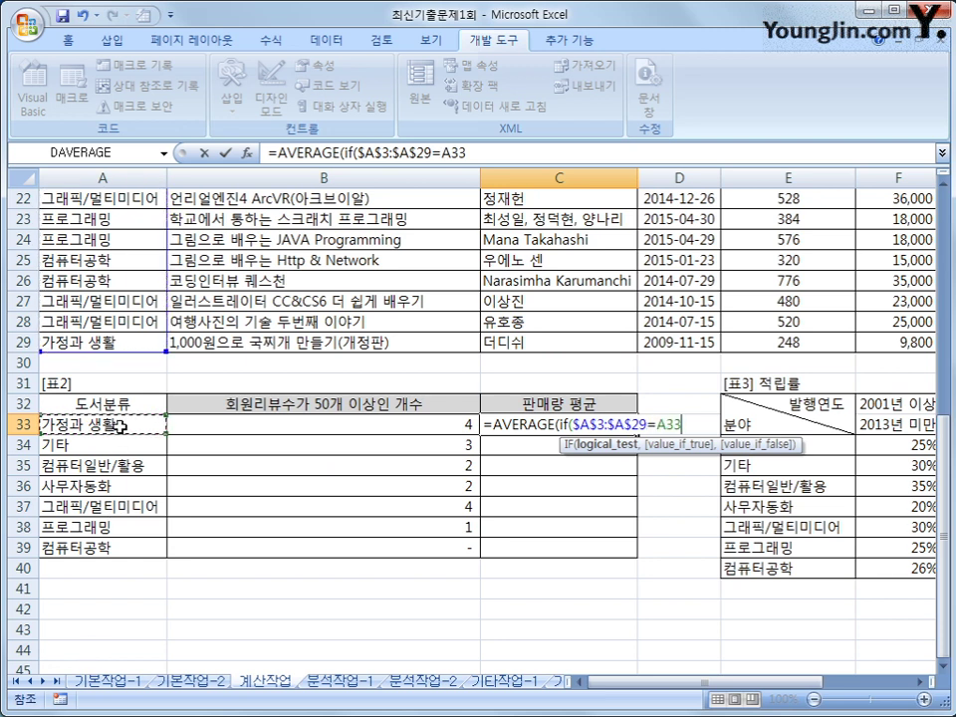
# - Return the 판매량 range $I$3:$I$29 for matching rows in the C33 formula and close both functions
pyautogui.write(',')
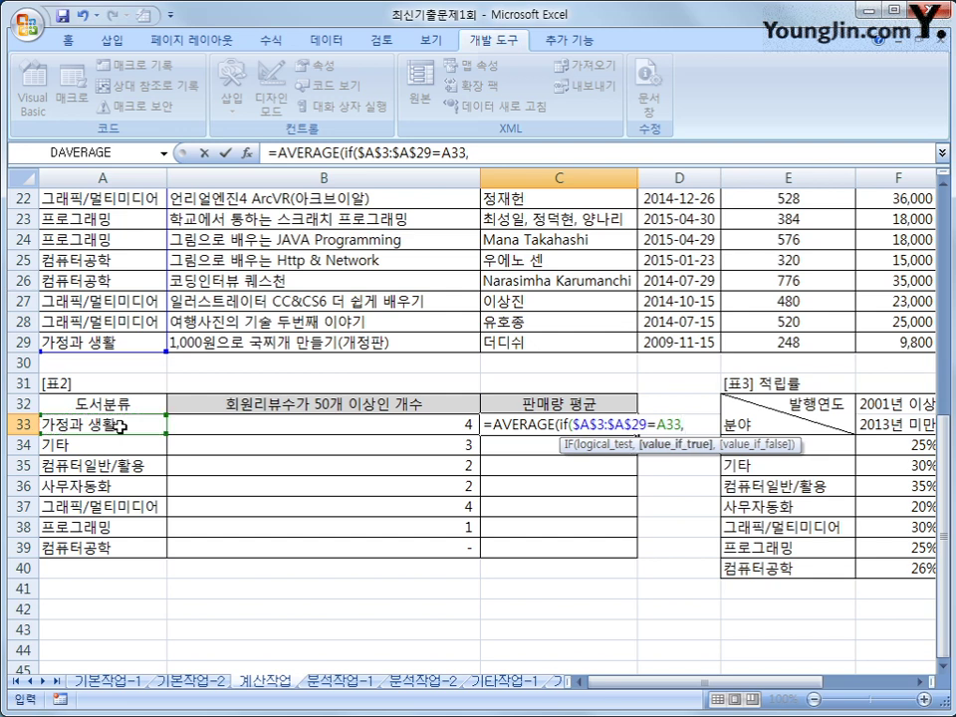
pyautogui.scroll(7, 390, 518)
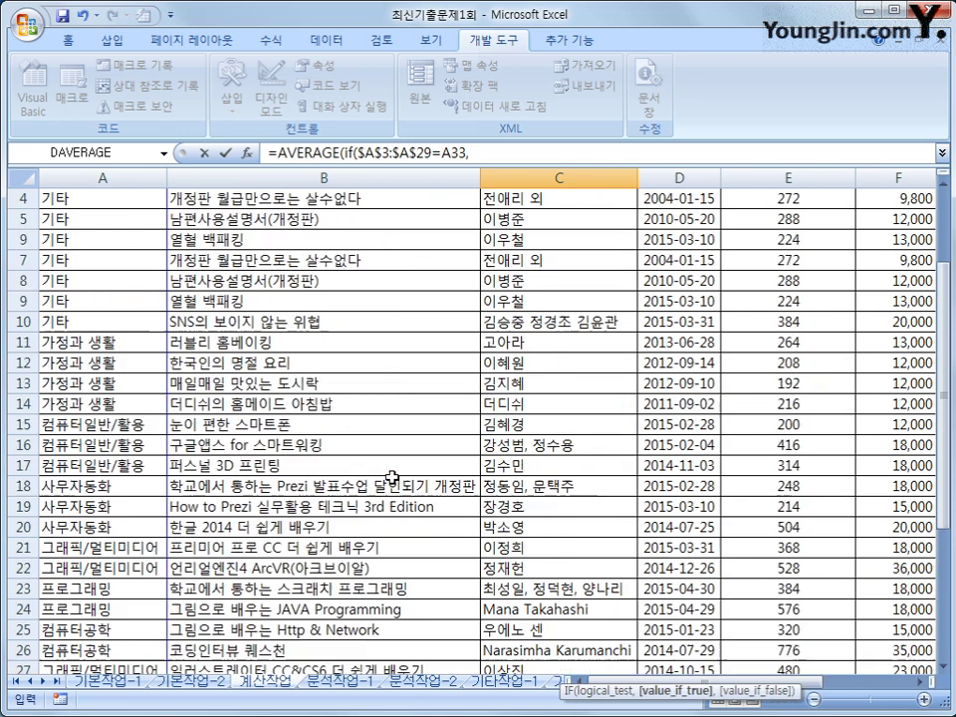
pyautogui.moveTo(834, 687); pyautogui.dragTo(859, 687)
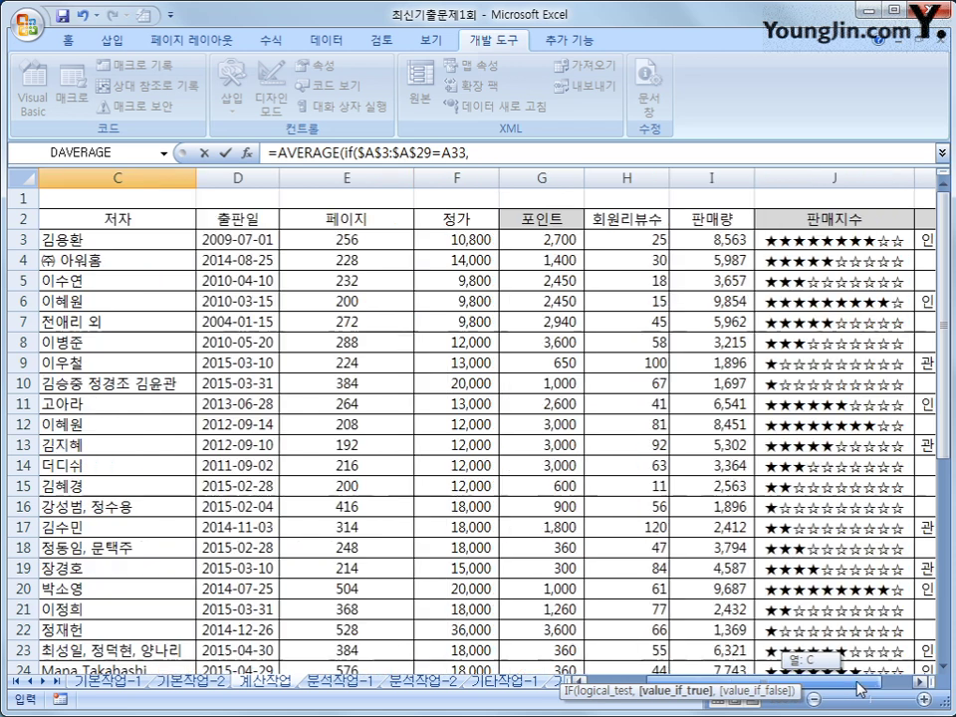
pyautogui.click(704, 243)
pyautogui.moveTo(704, 243); pyautogui.dragTo(732, 633)
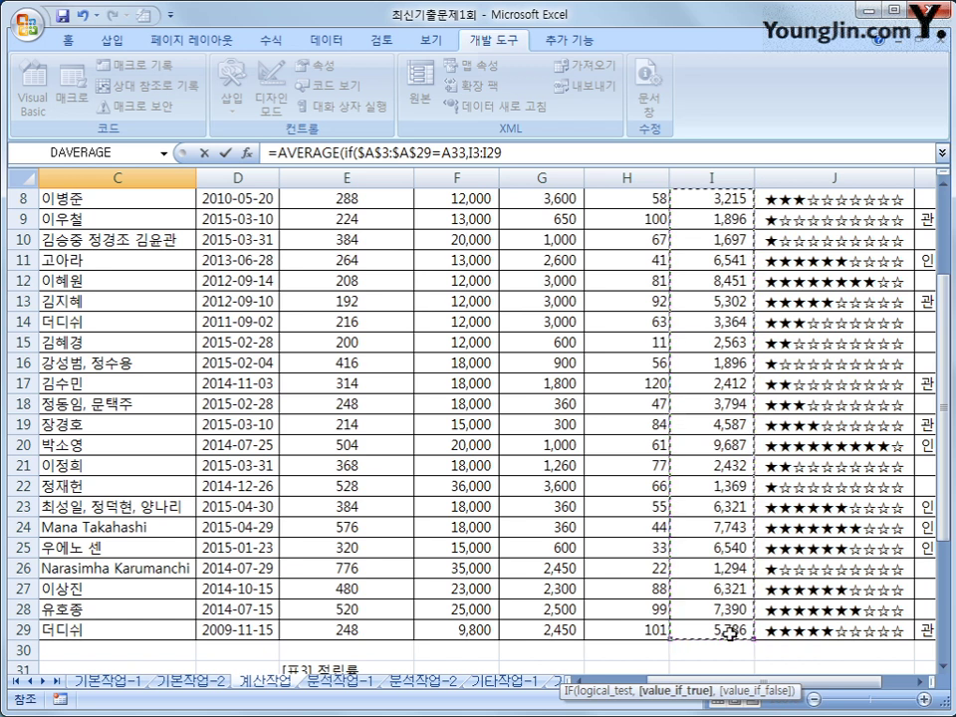
pyautogui.press('F4')
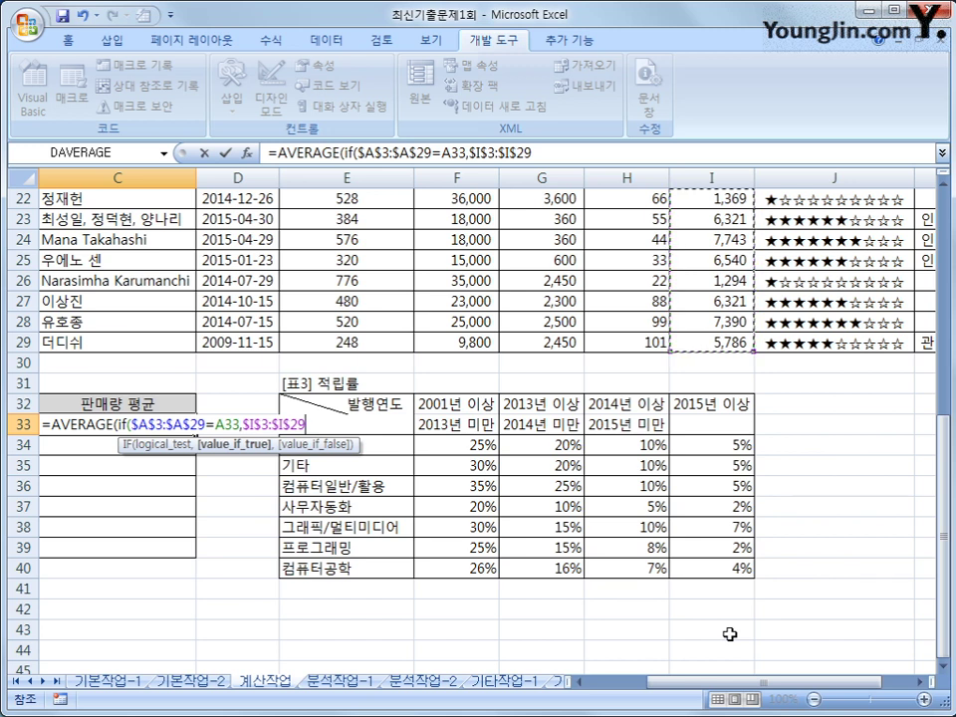
pyautogui.write(')')
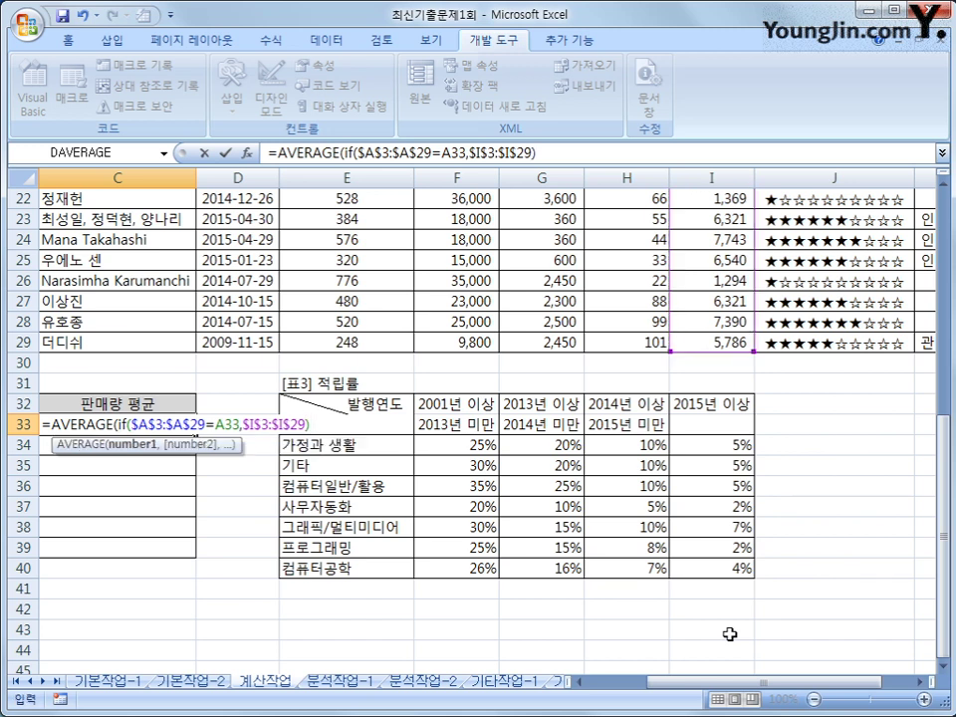
pyautogui.write(')')
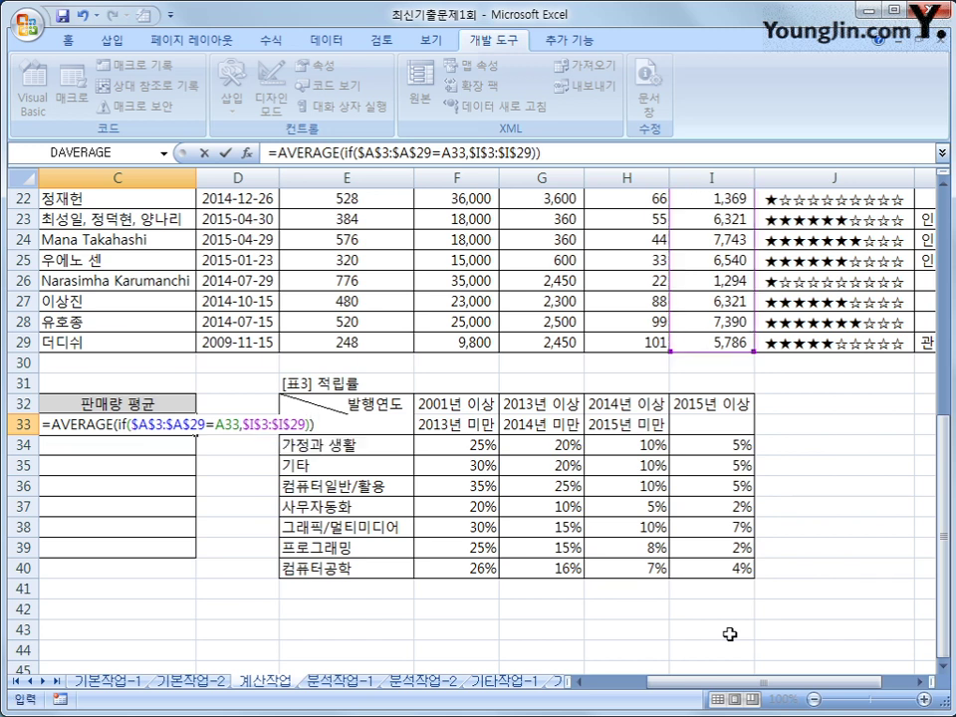
# - Enter C33 as an array formula, fill it down to C39, and check the copied formula in C39
pyautogui.hotkey('ctrl', 'shift', 'Return')
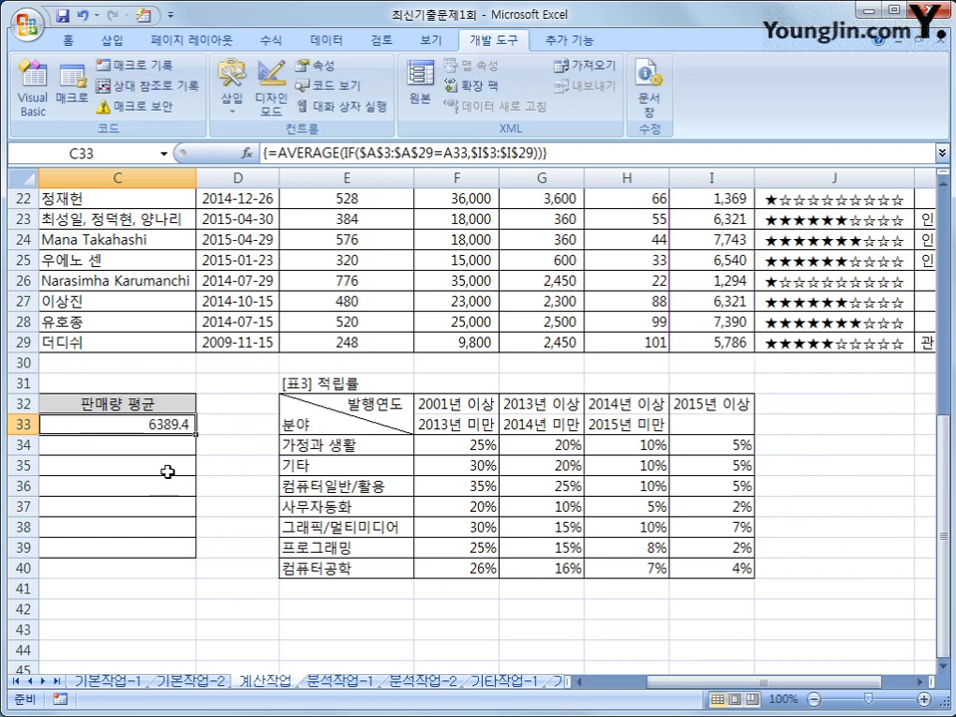
pyautogui.moveTo(193, 435); pyautogui.dragTo(190, 556)
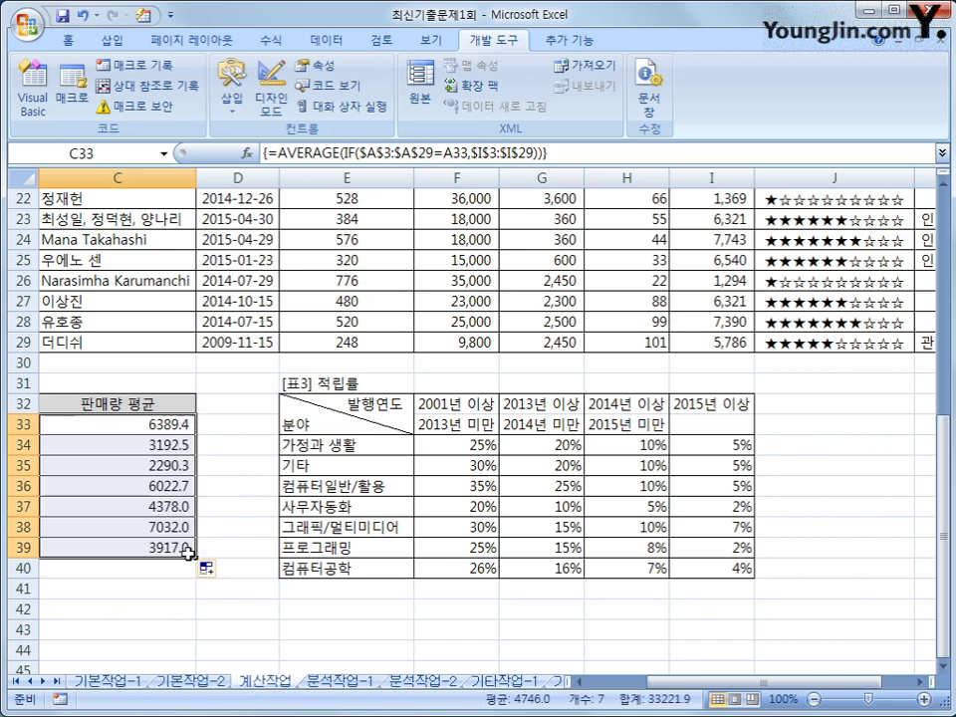
pyautogui.moveTo(677, 683); pyautogui.dragTo(655, 690)
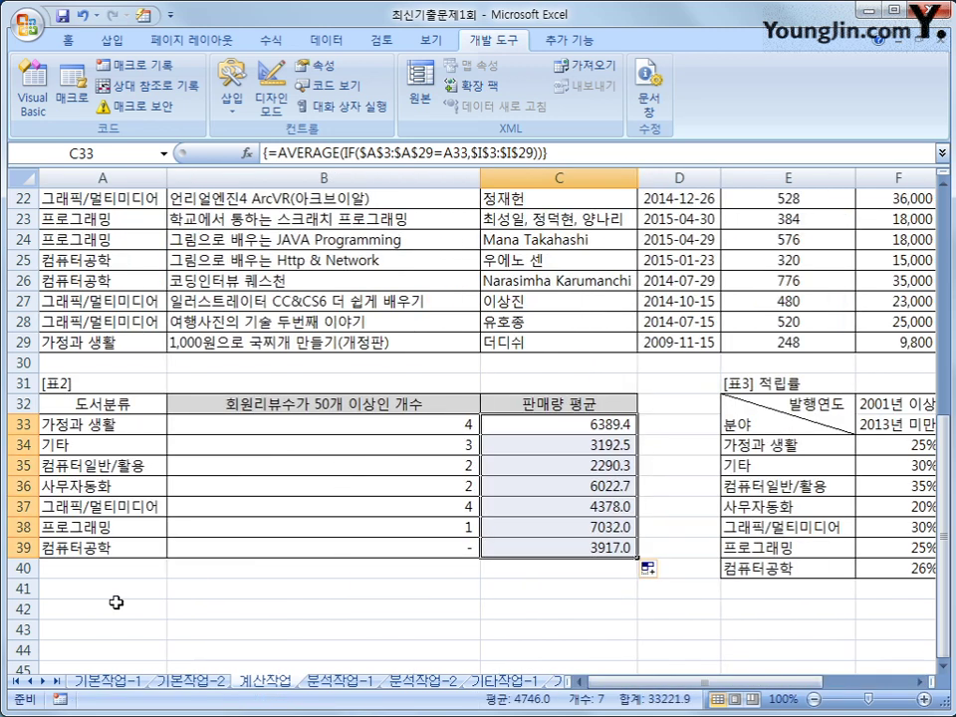
pyautogui.click(539, 548)
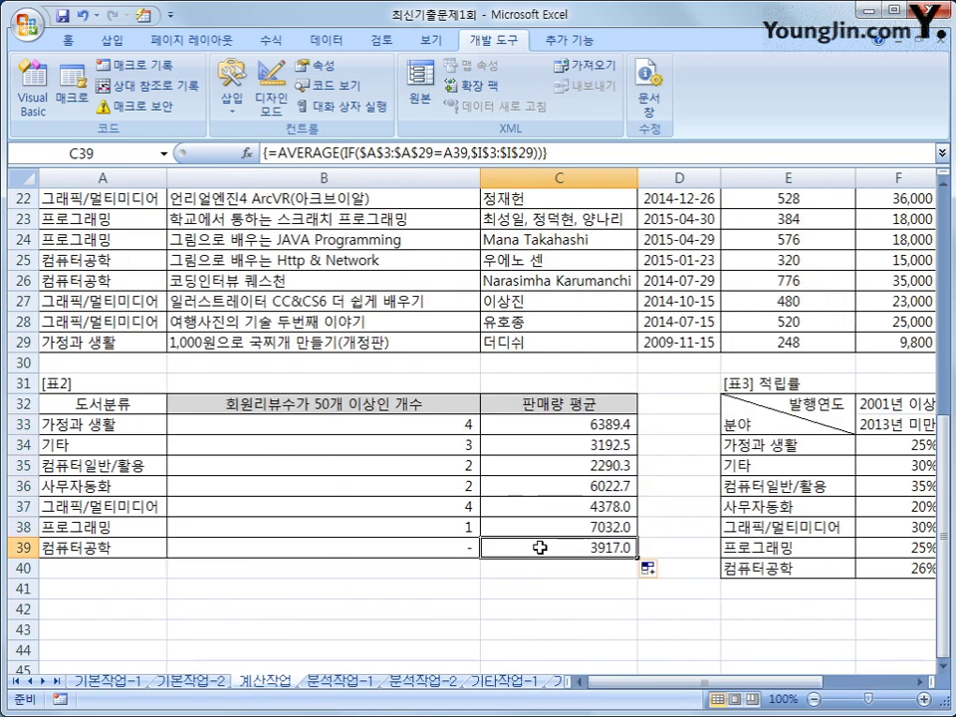